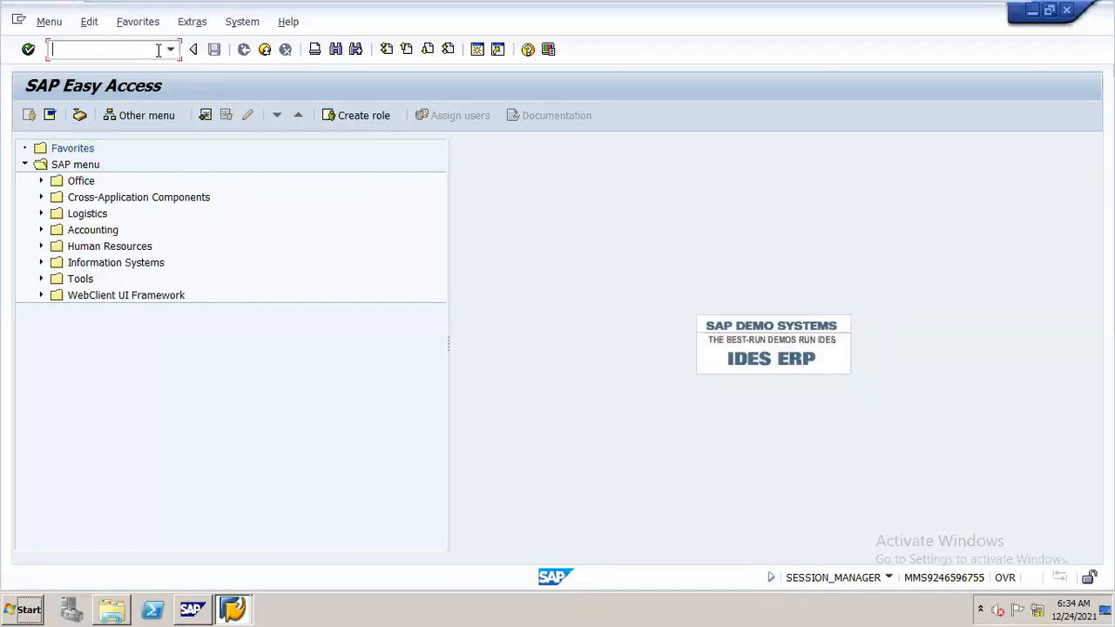
# Start the Change Asset transaction AS02 and clear the company code.
pyautogui.write('/nas02')
pyautogui.press('Return')
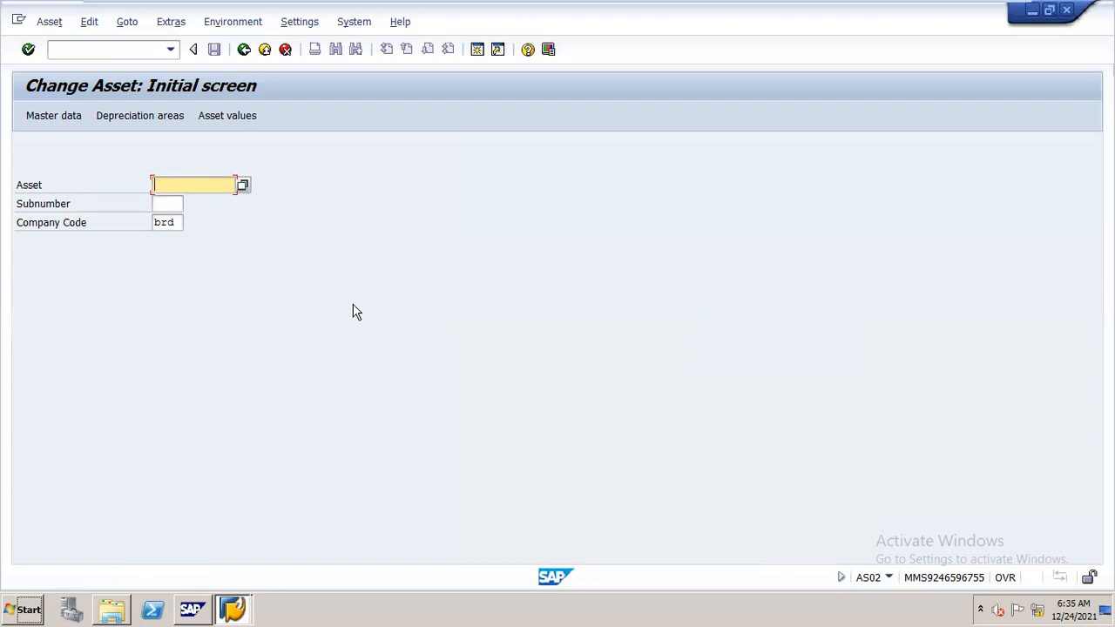
pyautogui.doubleClick(178, 223)
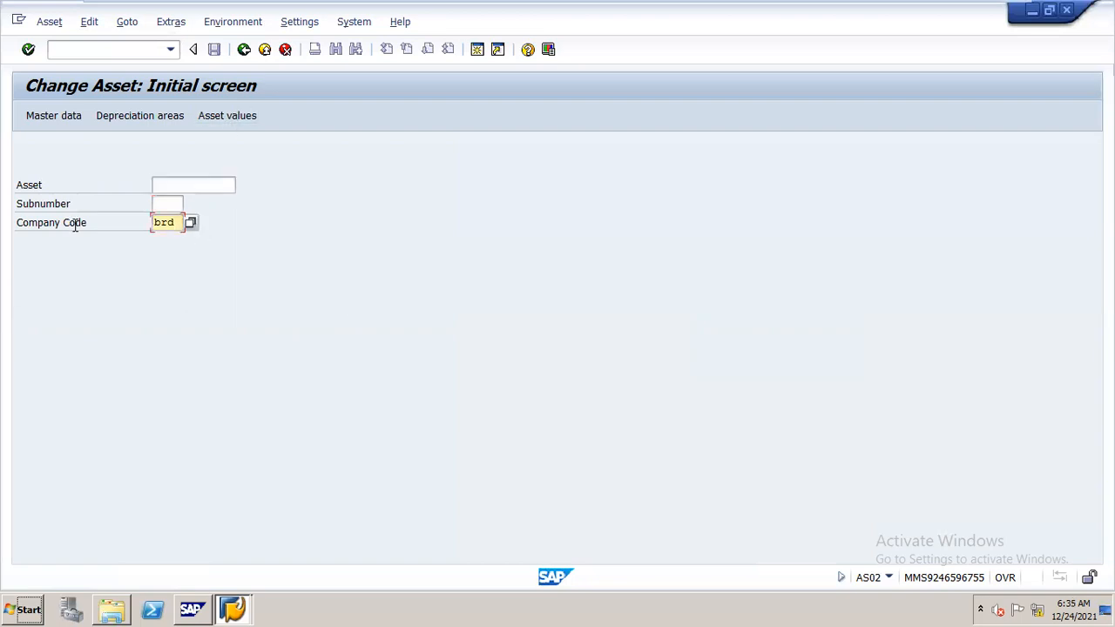
pyautogui.press('Delete')
# Open asset 1001, subnumber 0, of company code N16 and check its depreciation areas before returning to asset selection.
pyautogui.click(229, 185)
pyautogui.click(243, 186)
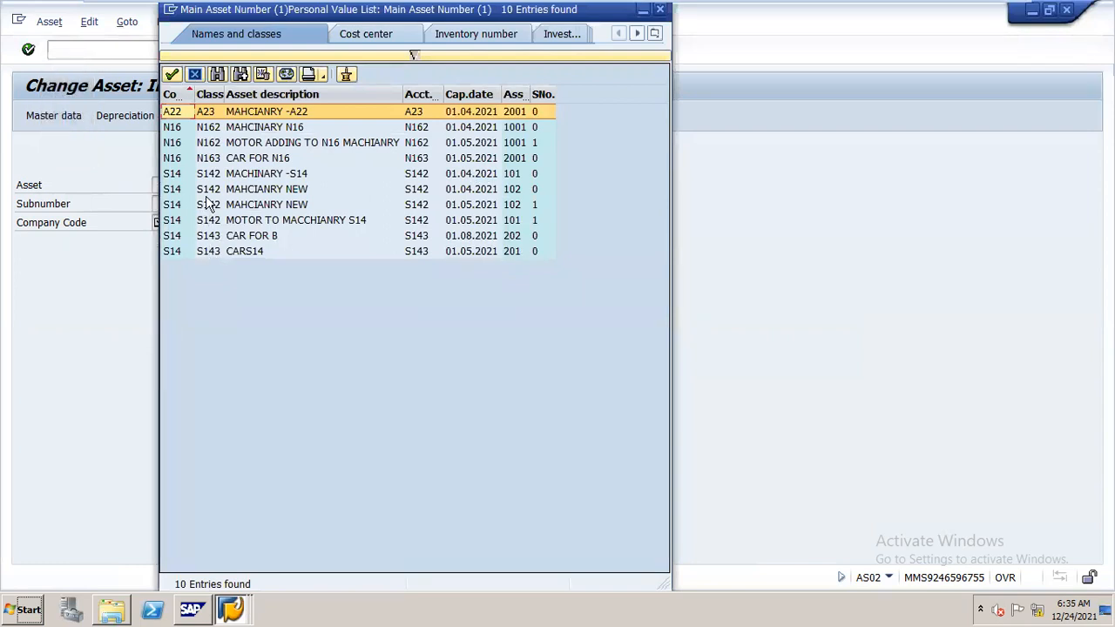
pyautogui.doubleClick(454, 127)
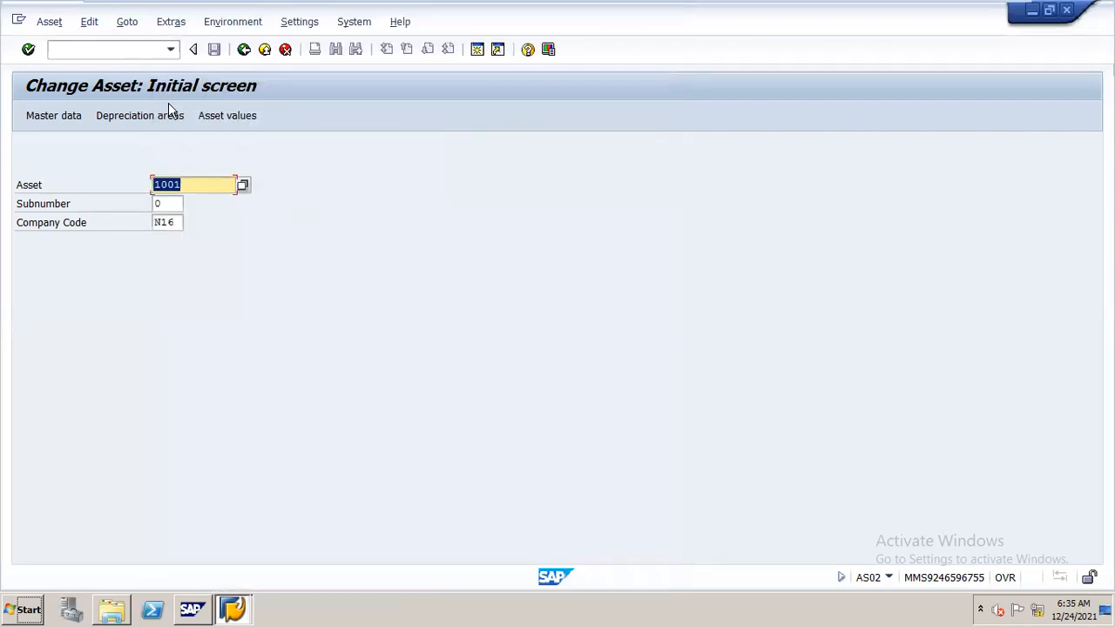
pyautogui.press('Return')
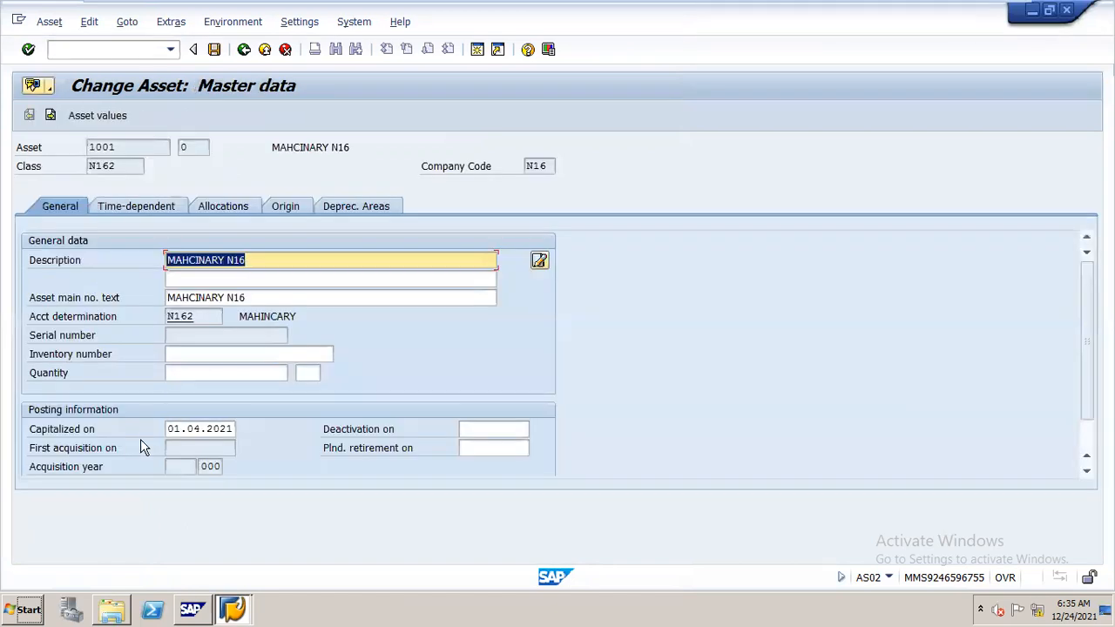
pyautogui.click(384, 213)
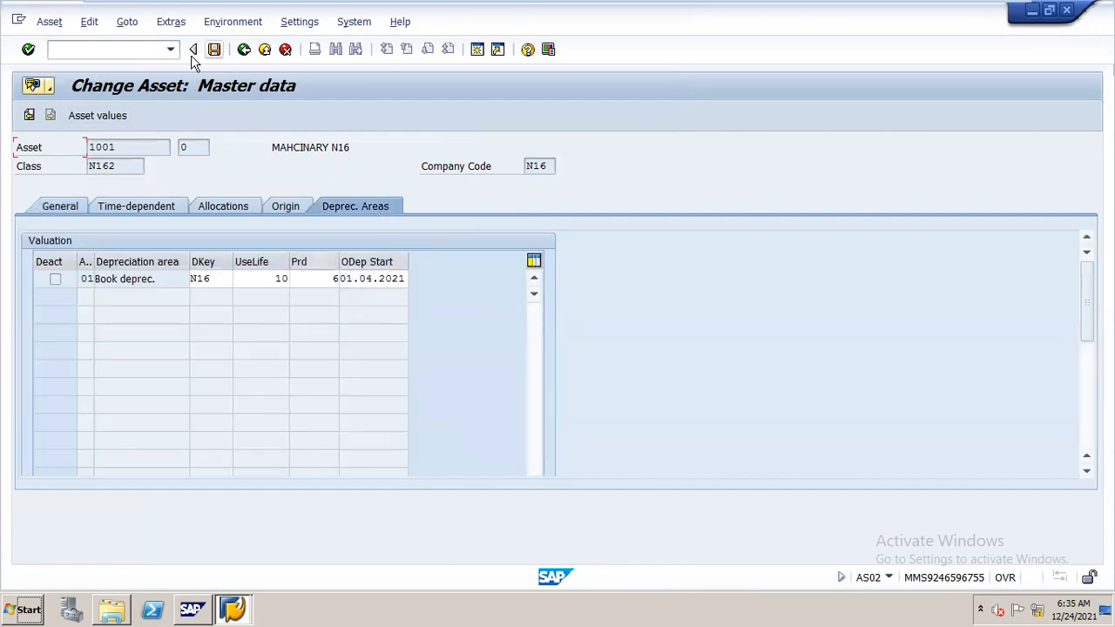
pyautogui.click(243, 50)
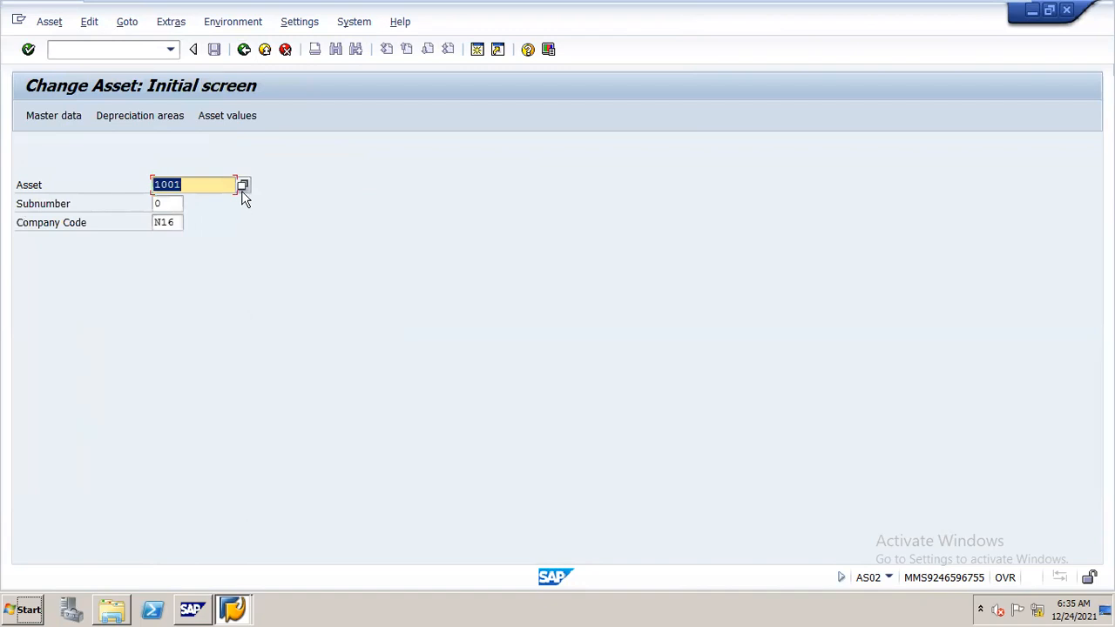
# Open the motor sub-asset 1001, subnumber 1, of company code N16, check its depreciation areas and return to asset selection.
pyautogui.click(243, 185)
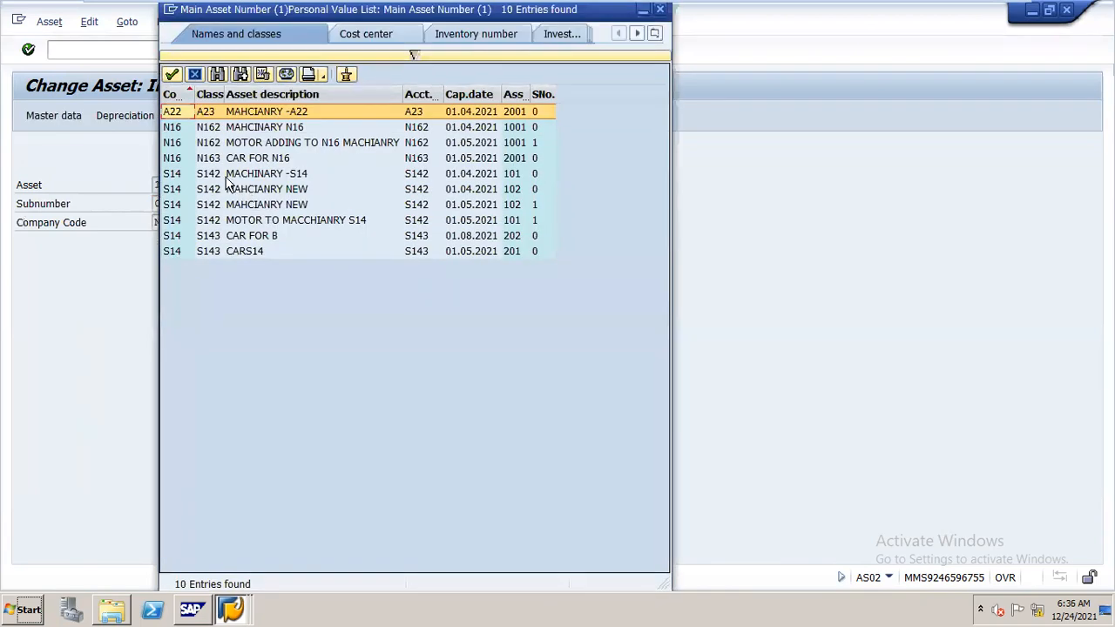
pyautogui.doubleClick(280, 145)
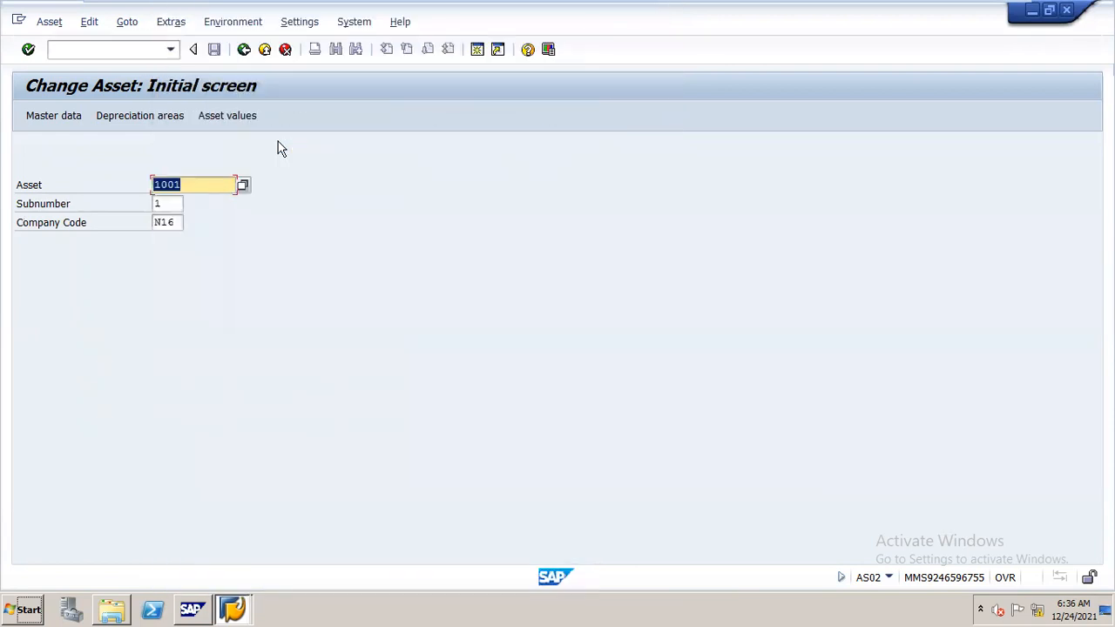
pyautogui.press('Return')
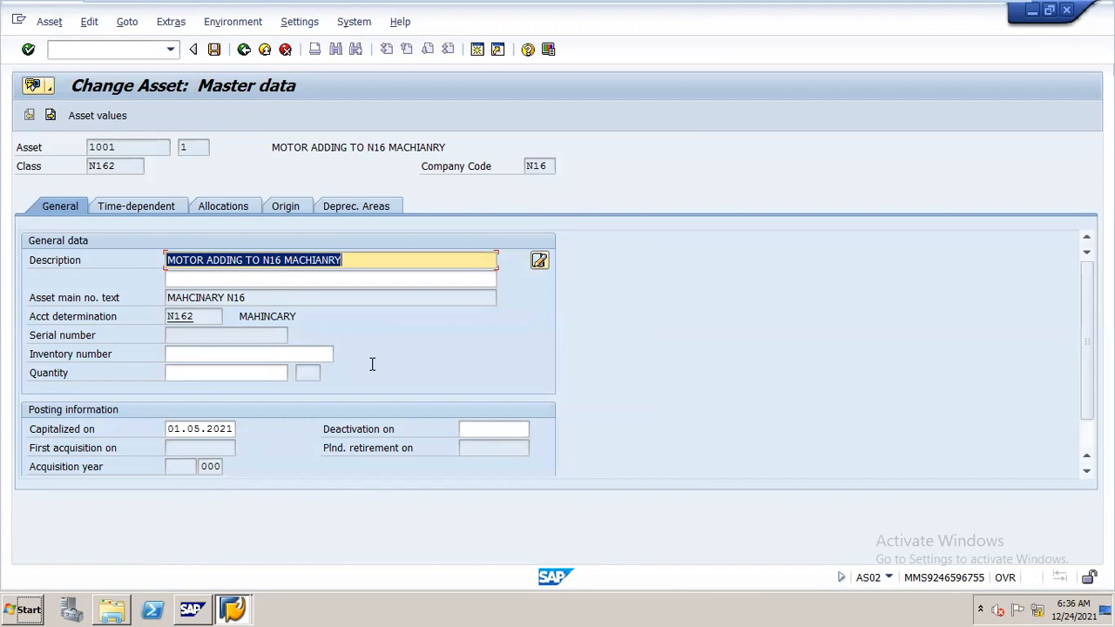
pyautogui.click(374, 207)
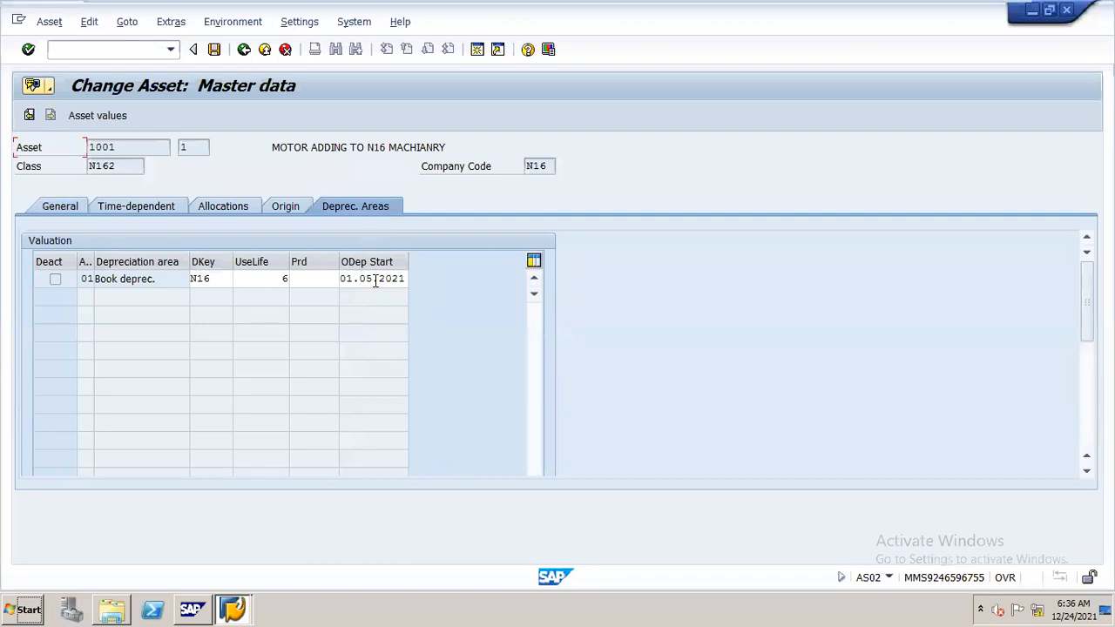
pyautogui.click(244, 49)
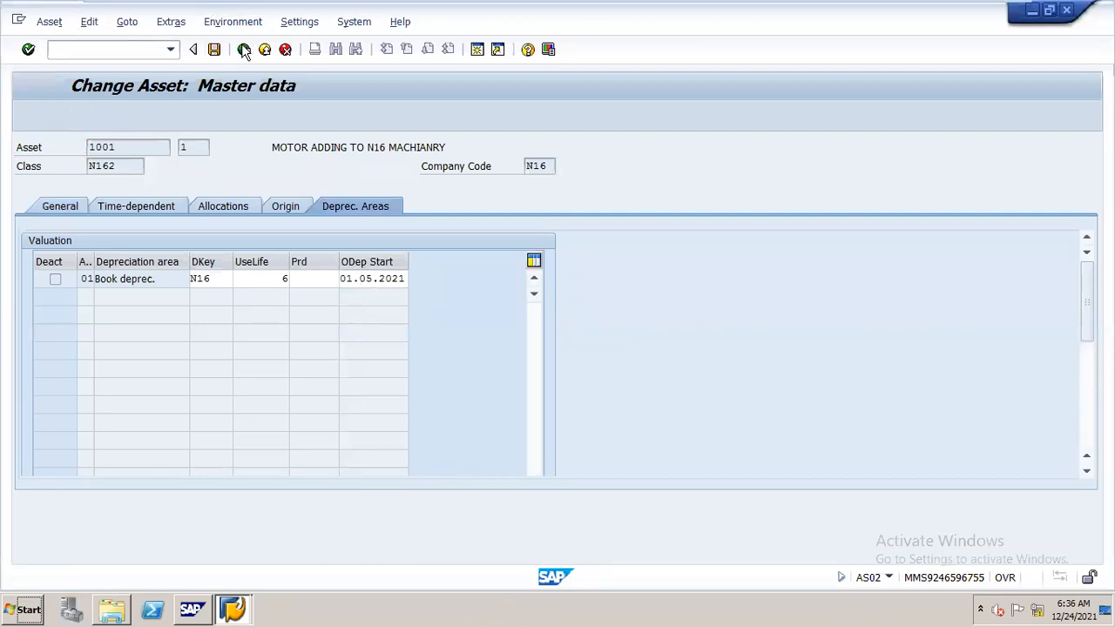
# Open asset 2001, CAR FOR N16, and view its time-dependent data with the cost center assignment.
pyautogui.click(243, 185)
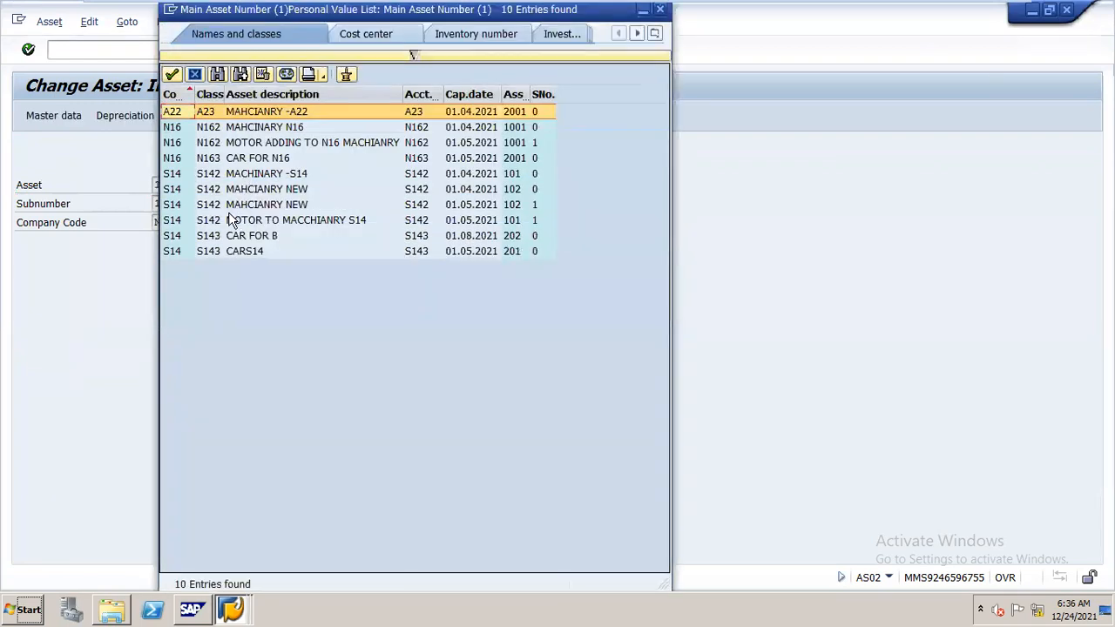
pyautogui.doubleClick(237, 166)
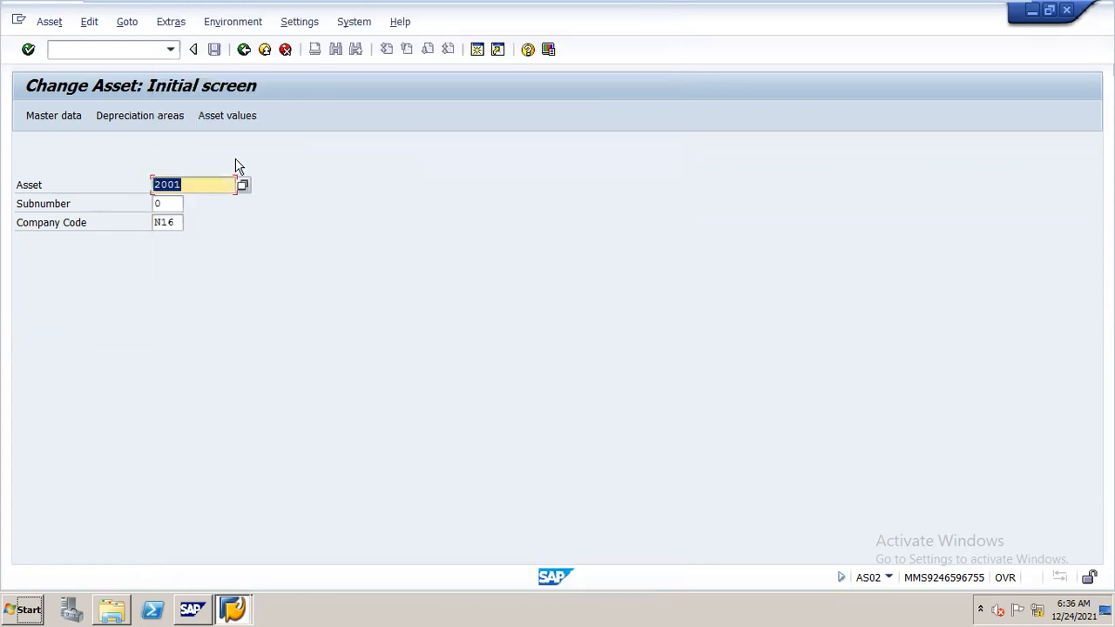
pyautogui.press('Return')
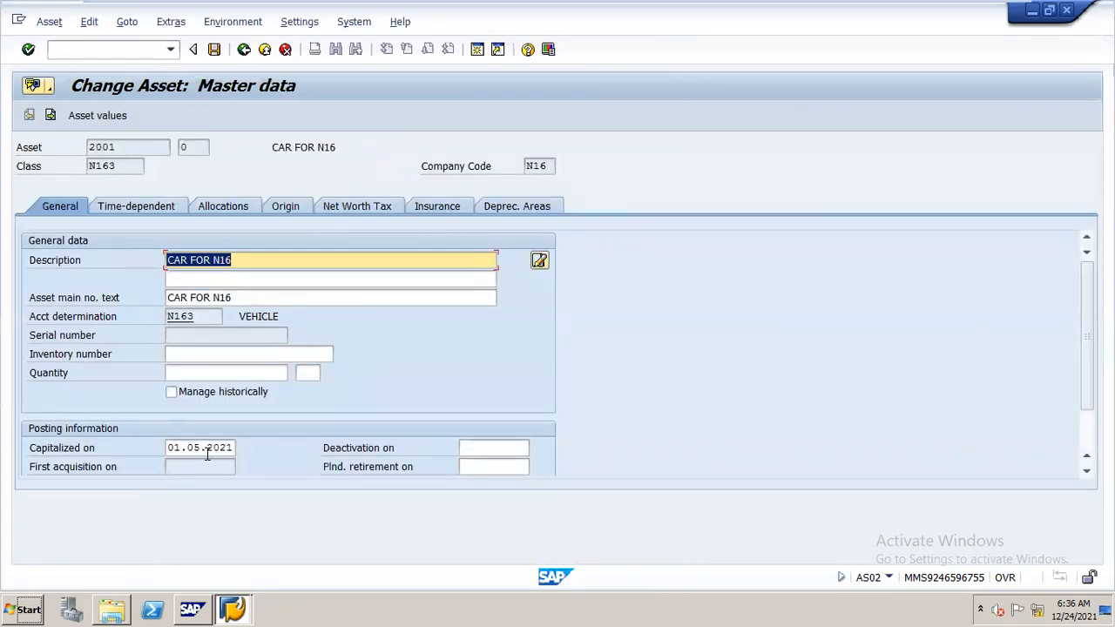
pyautogui.click(170, 210)
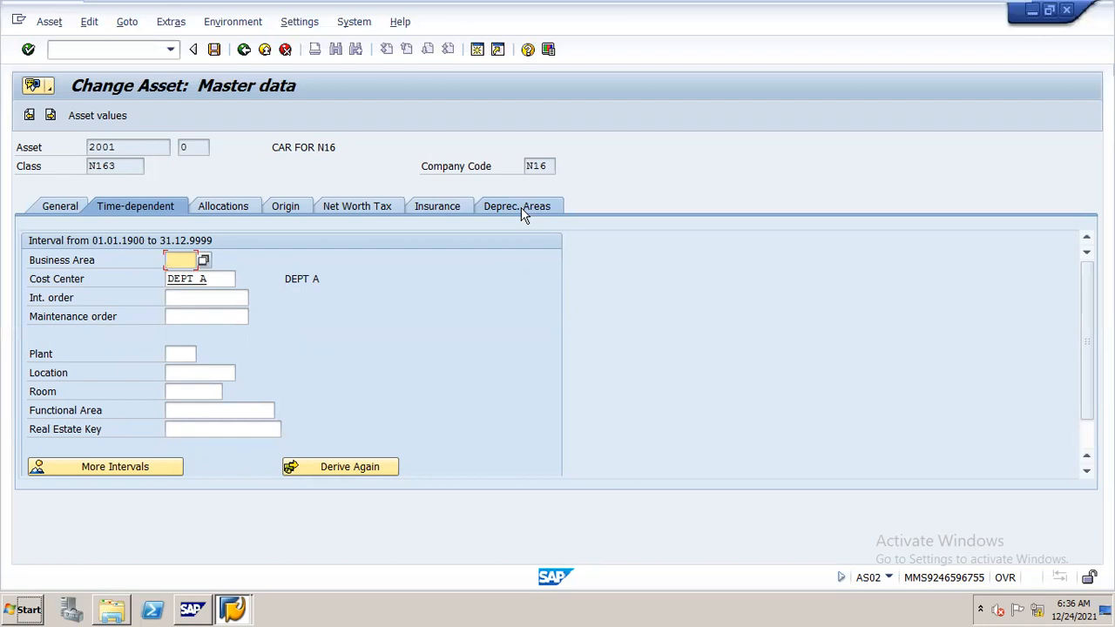
# Start transaction F-90 for acquisition from purchase with vendor and set the document date to 01.04.2021.
pyautogui.click(145, 51)
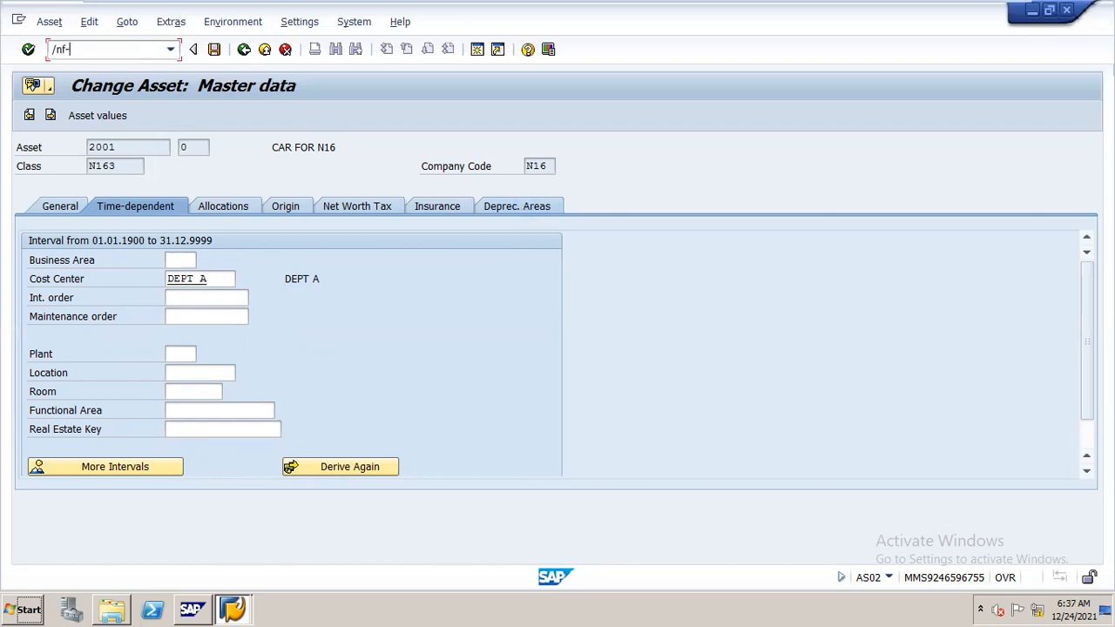
pyautogui.press('Return')
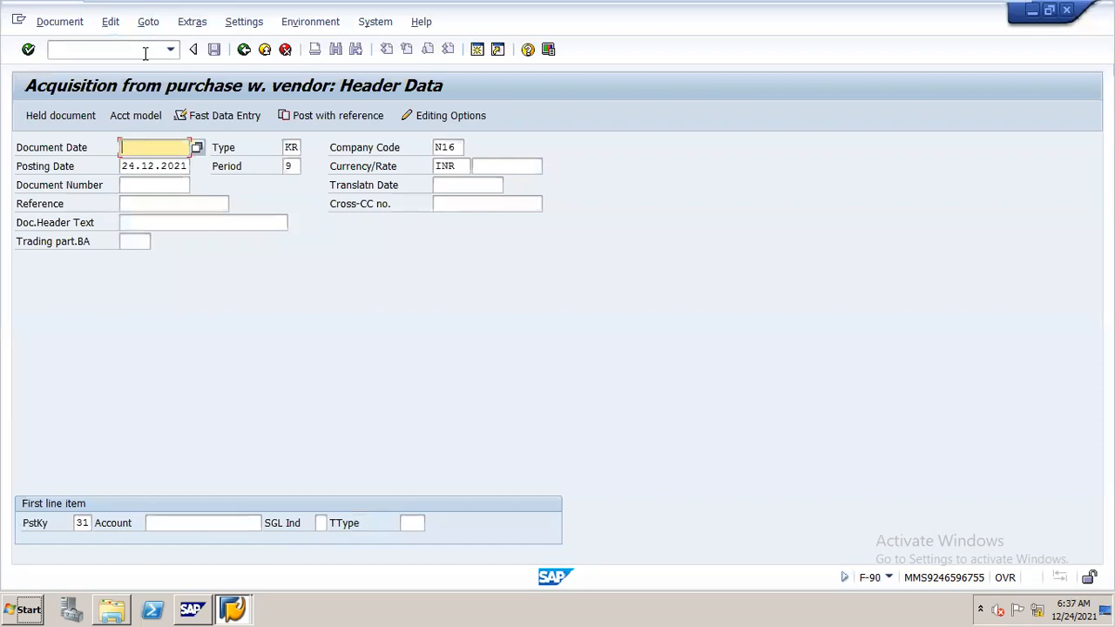
pyautogui.write('01.04.2021')
pyautogui.press('Return')
# Change the posting date of the acquisition document to 01.04.2021.
pyautogui.press('Tab')
pyautogui.press('BackSpace')
pyautogui.press('BackSpace')
pyautogui.press('BackSpace')
pyautogui.press('BackSpace')
pyautogui.press('BackSpace')
pyautogui.press('BackSpace')
pyautogui.press('BackSpace')
pyautogui.press('BackSpace')
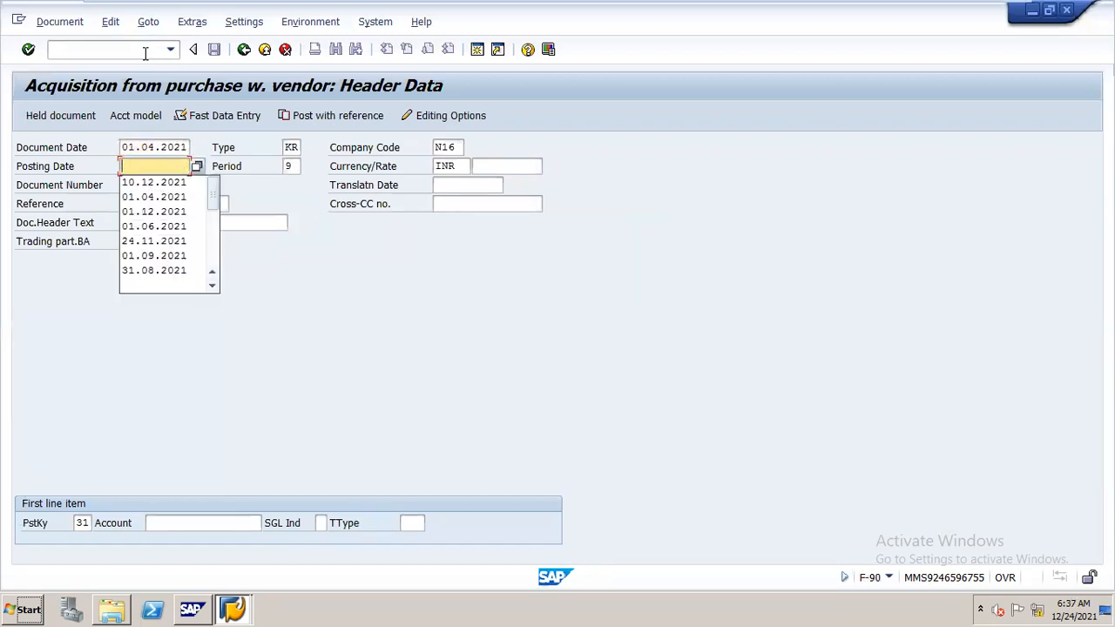
pyautogui.write('01.')
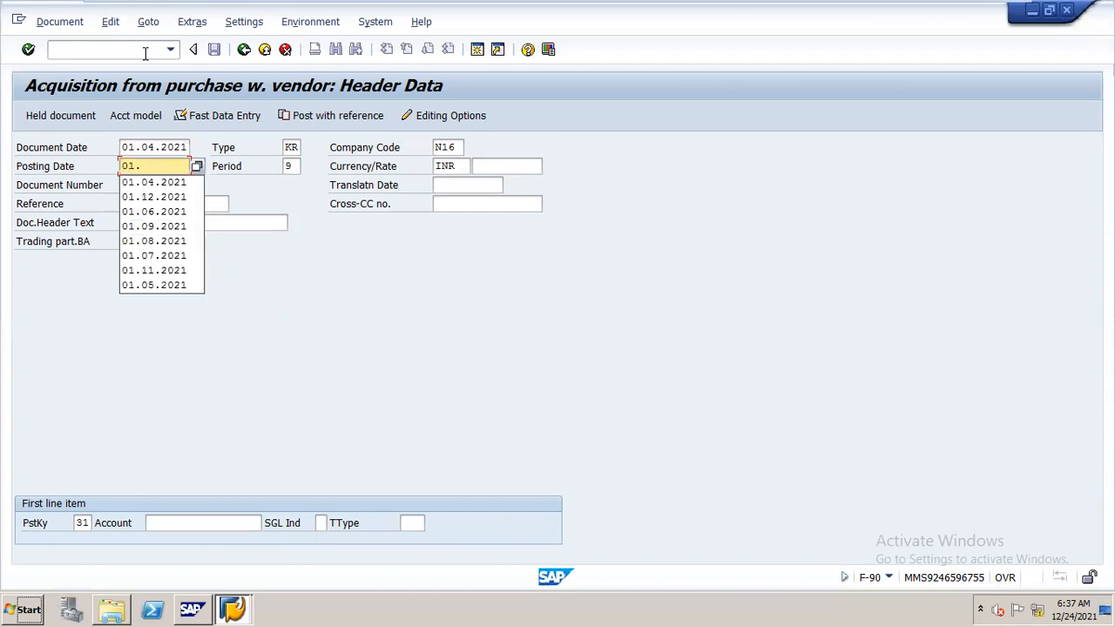
pyautogui.write('04.20')
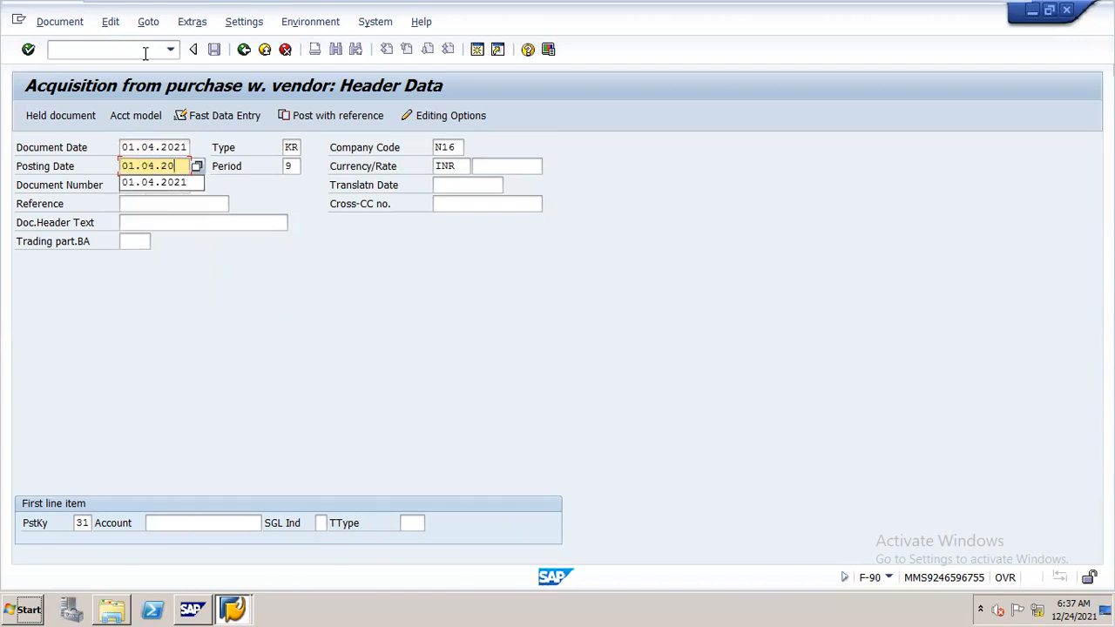
pyautogui.write('21')
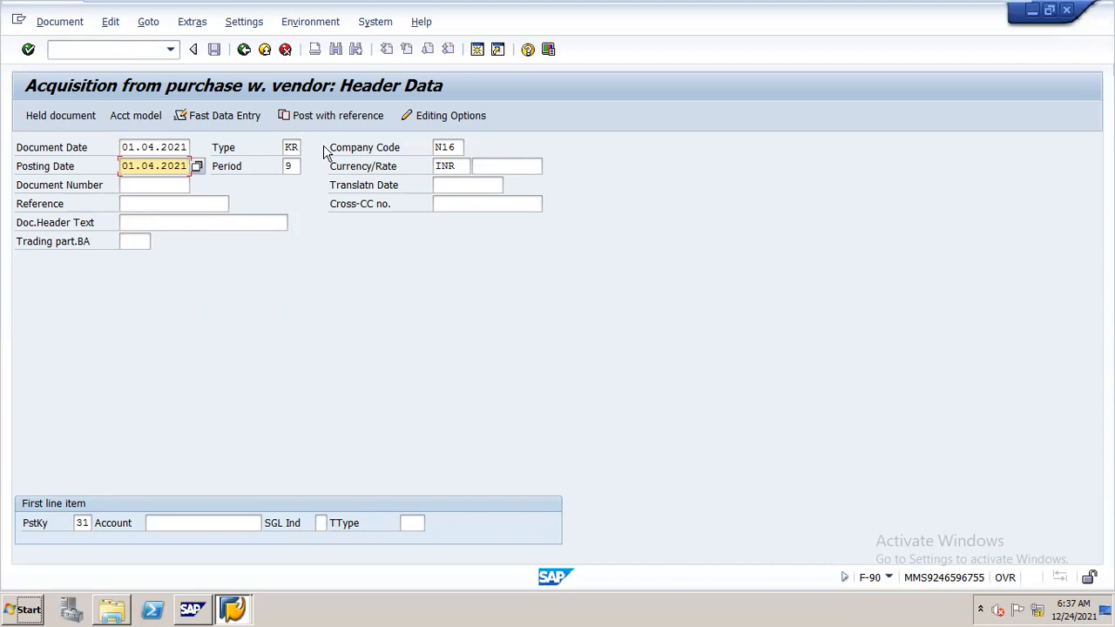
# Look up the RELIANCE 11 VENDORS account in company code N16 for the first line item and proceed to the vendor item.
pyautogui.click(206, 527)
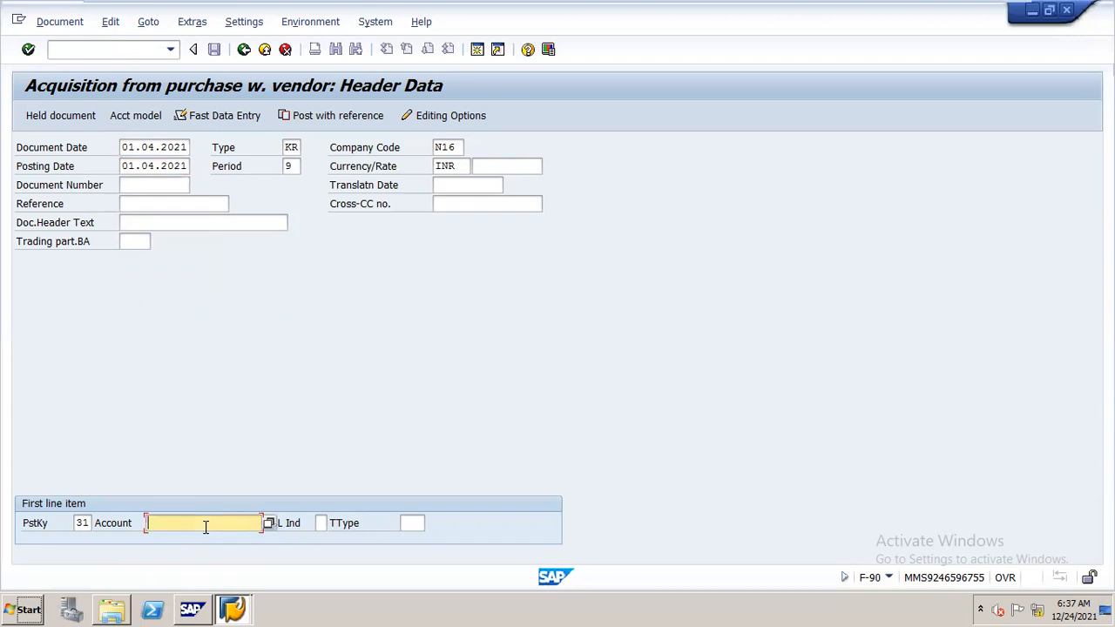
pyautogui.click(268, 526)
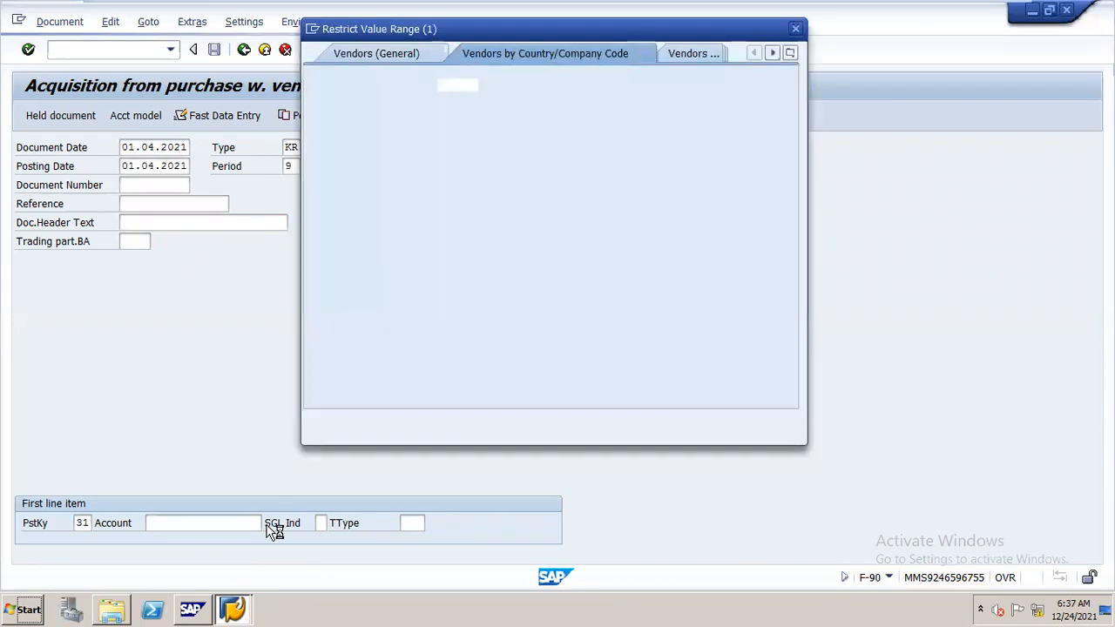
pyautogui.press('Return')
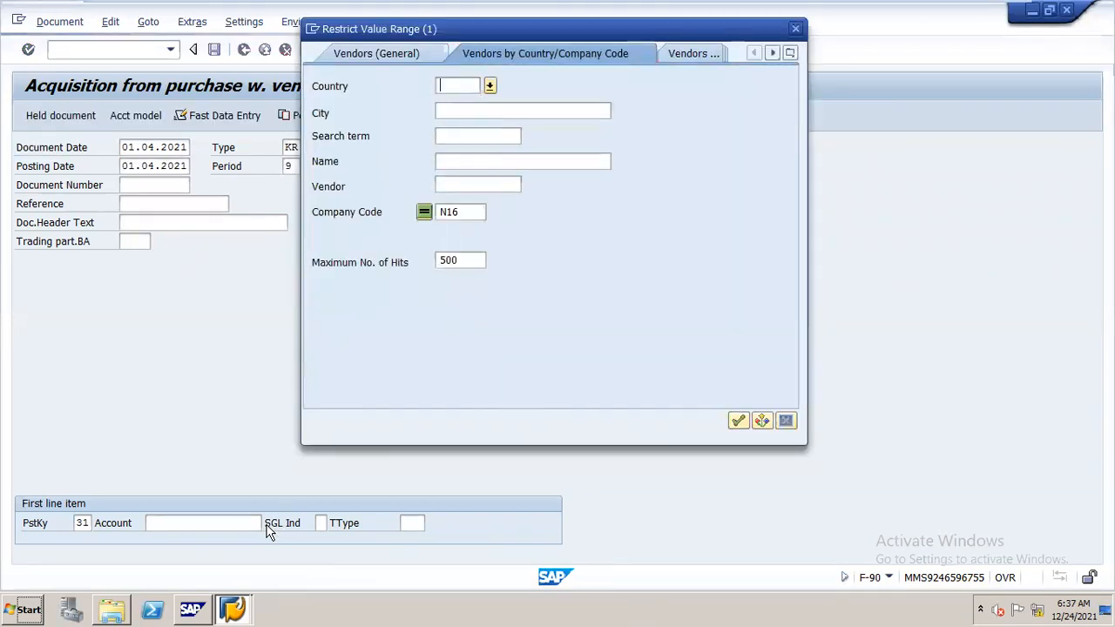
pyautogui.press('Return')
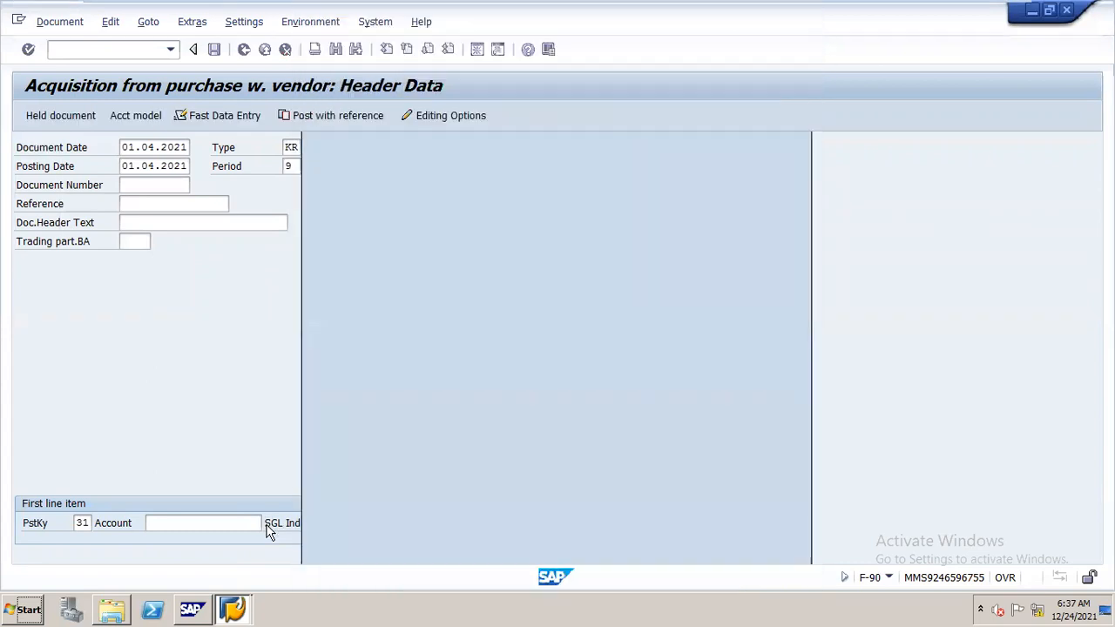
pyautogui.press('Return')
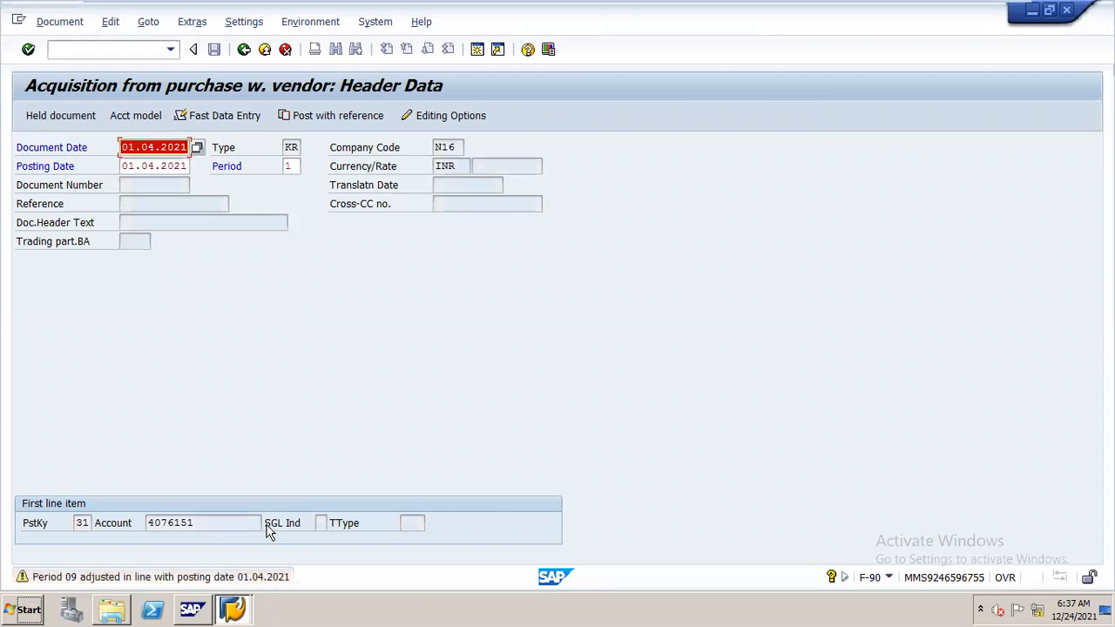
pyautogui.press('Return')
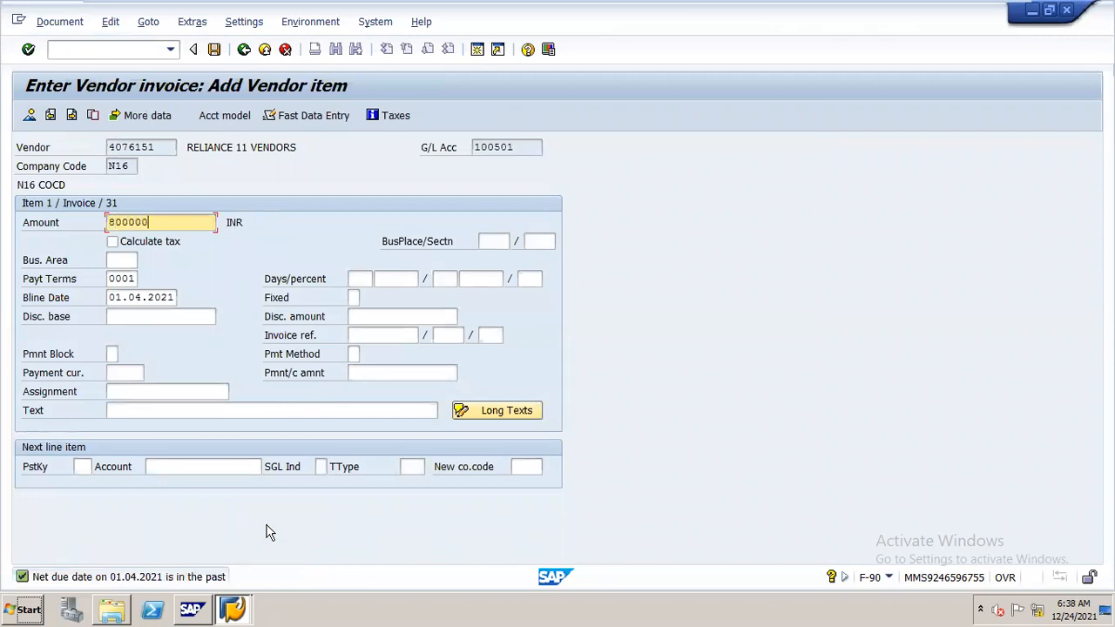
# Enter 800000 INR as the vendor item amount and "asset purchase" as its text.
pyautogui.press('Tab')
pyautogui.press('Tab')
pyautogui.press('Tab')
pyautogui.press('Tab')
pyautogui.press('Tab')
pyautogui.press('Tab')
pyautogui.press('Tab')
pyautogui.press('Tab')
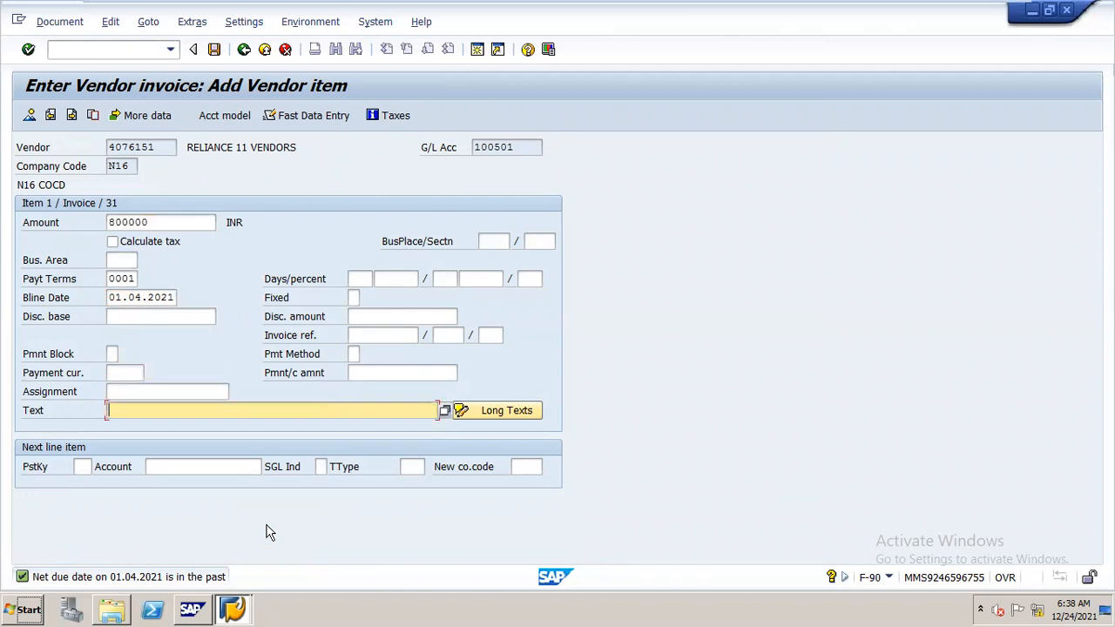
pyautogui.write('asset purchase')
pyautogui.press('Tab')
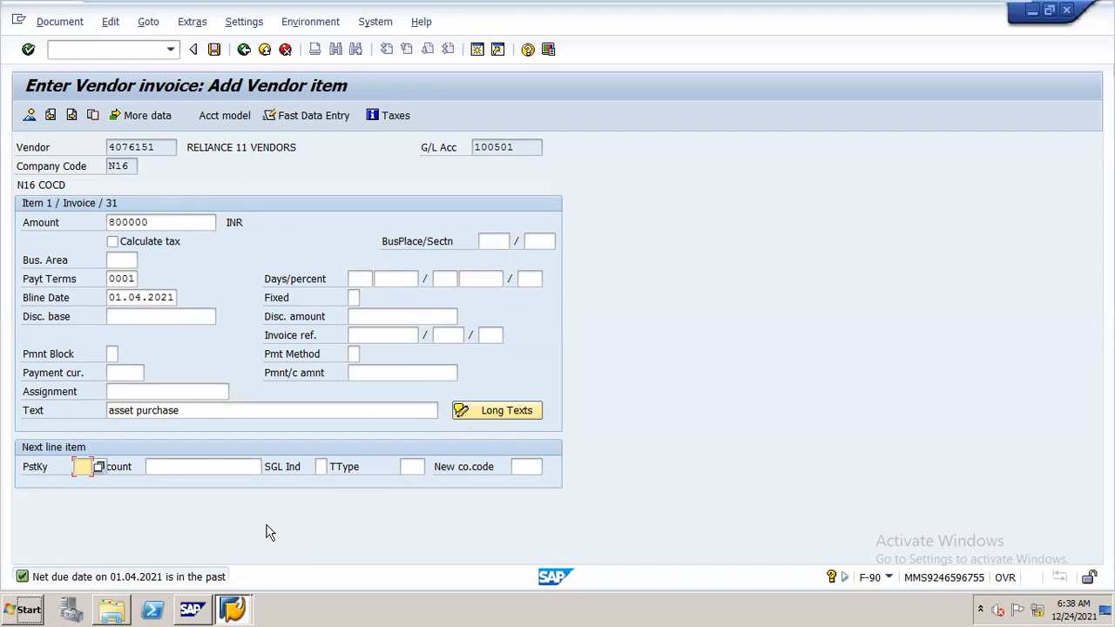
# Set up the next line item with posting key 70, asset 1001-0 and transaction type 100 for external asset acquisition.
pyautogui.write('70')
pyautogui.press('Tab')
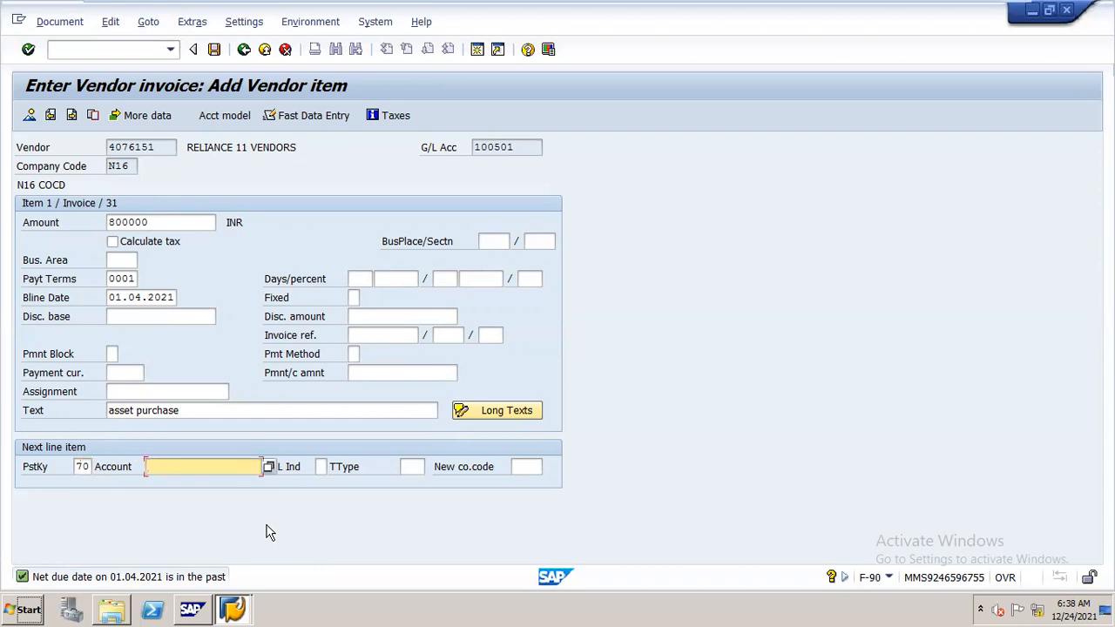
pyautogui.press('F4')
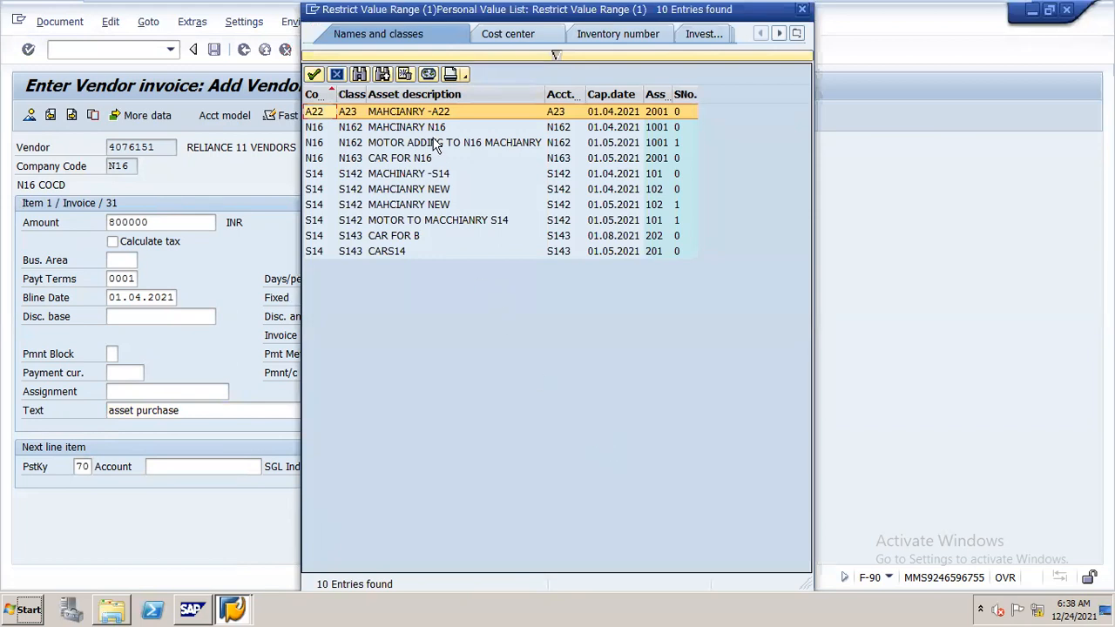
pyautogui.doubleClick(617, 131)
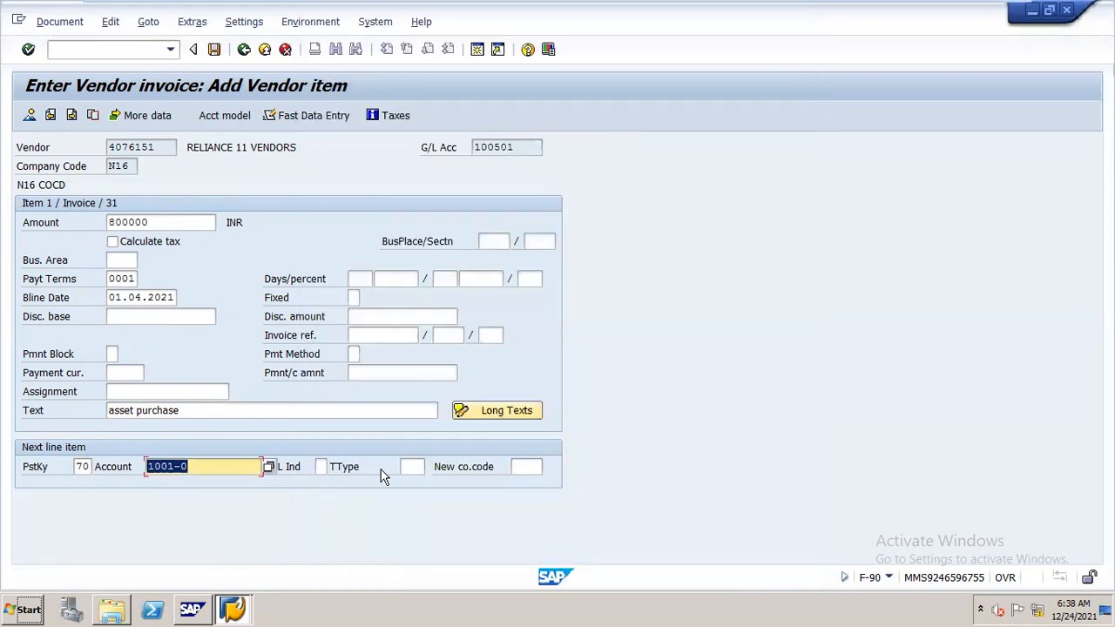
pyautogui.click(407, 469)
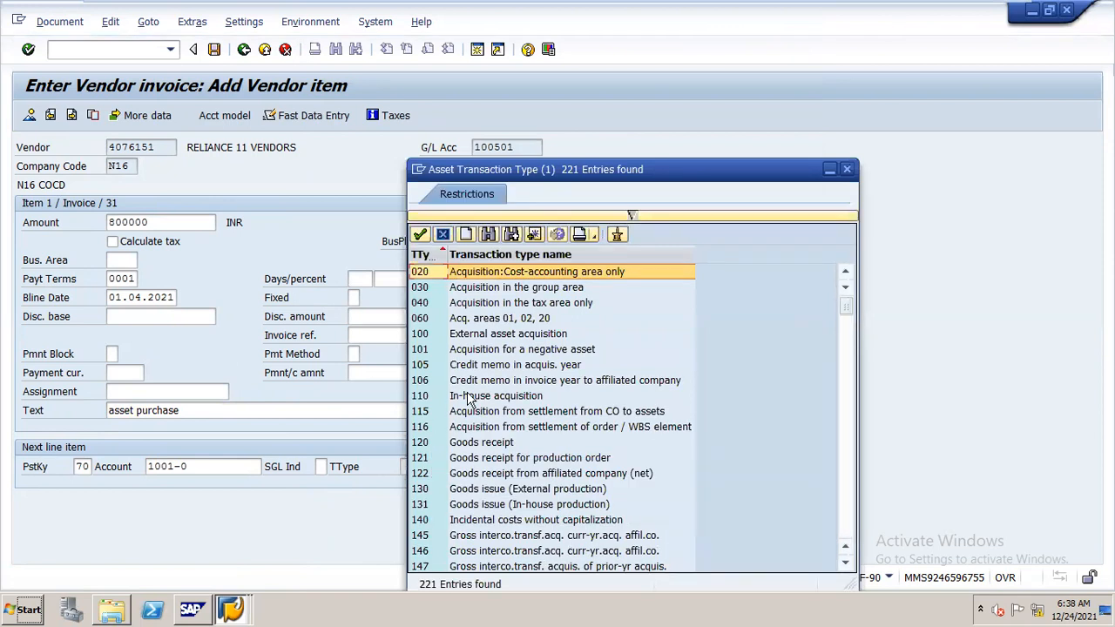
pyautogui.doubleClick(478, 339)
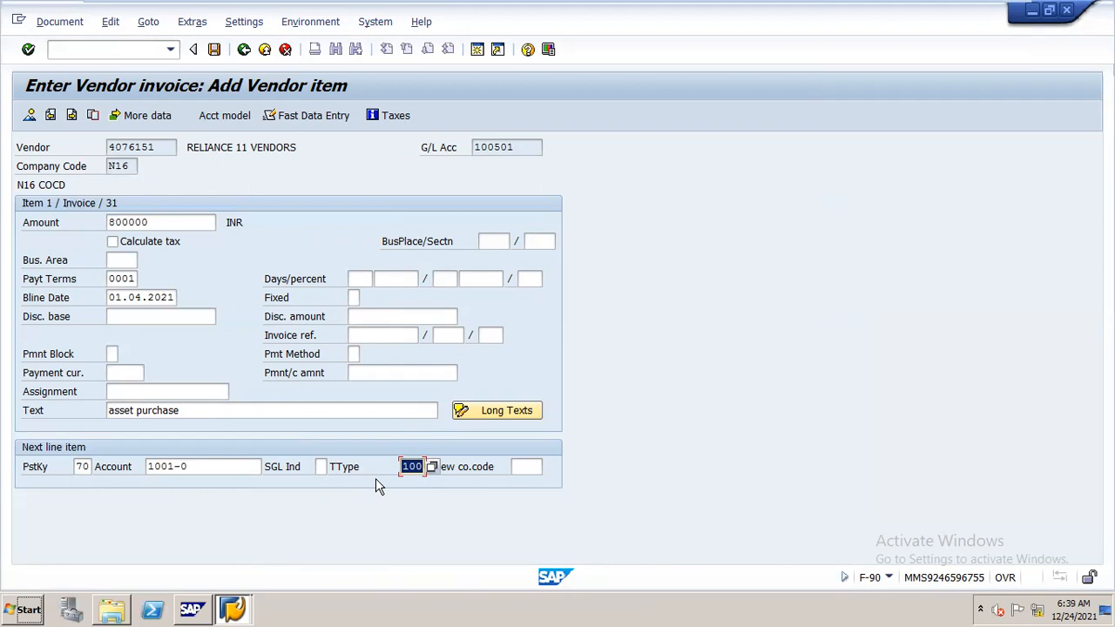
# Proceed to the asset line item and enter * as its amount and + as its text.
pyautogui.press('Return')
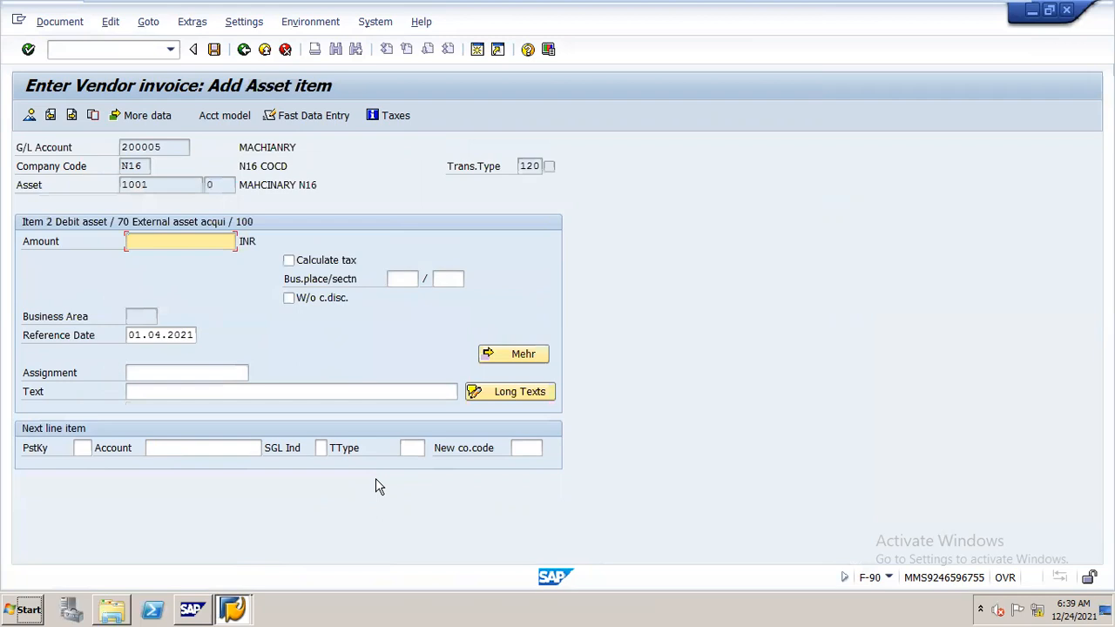
pyautogui.press('Tab')
pyautogui.press('Tab')
pyautogui.press('Tab')
pyautogui.press('Tab')
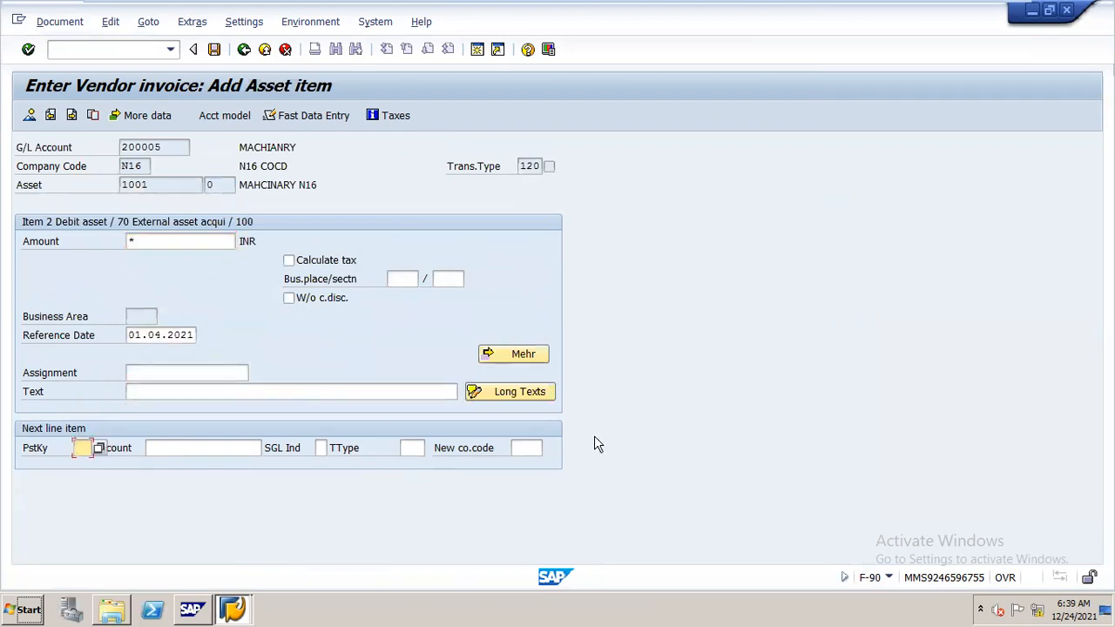
pyautogui.click(434, 391)
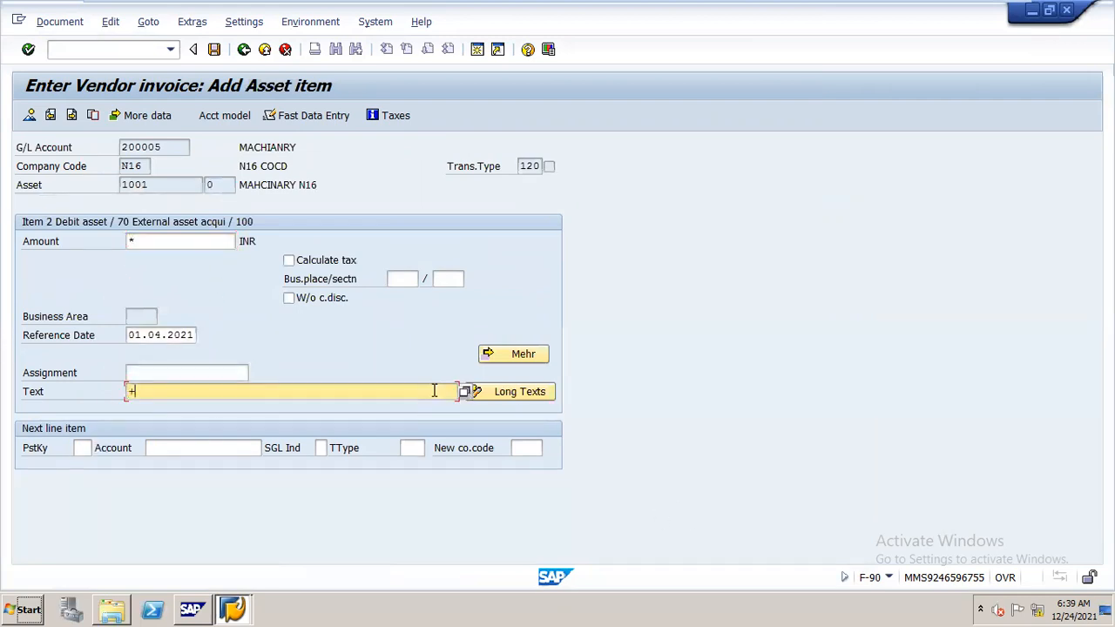
# Simulate the vendor invoice to check its vendor and asset line items, and post the document.
pyautogui.click(59, 21)
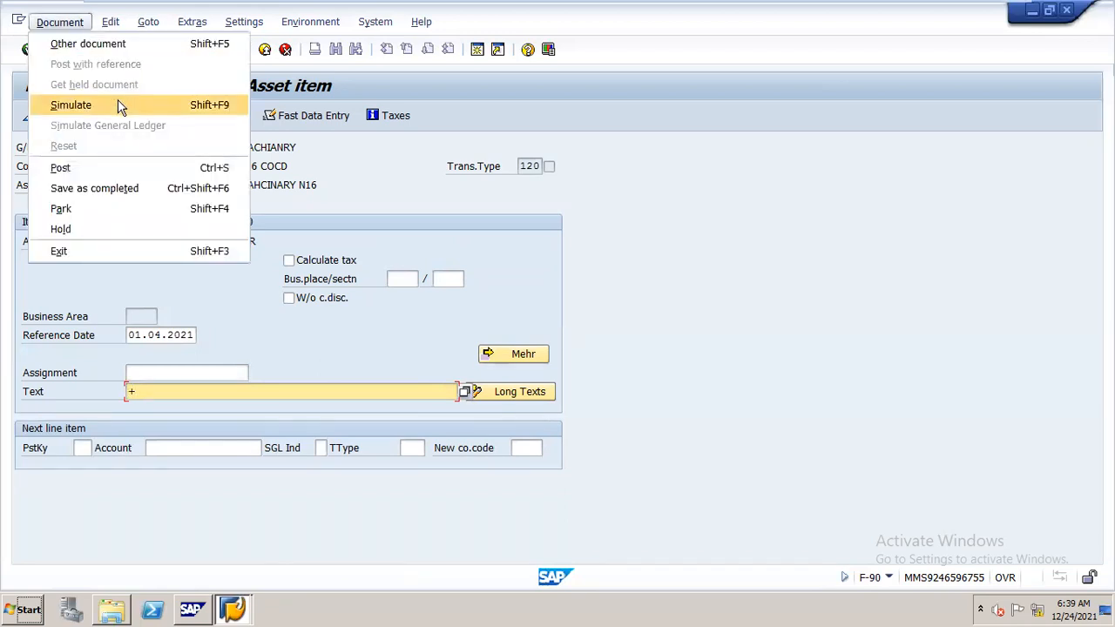
pyautogui.click(120, 104)
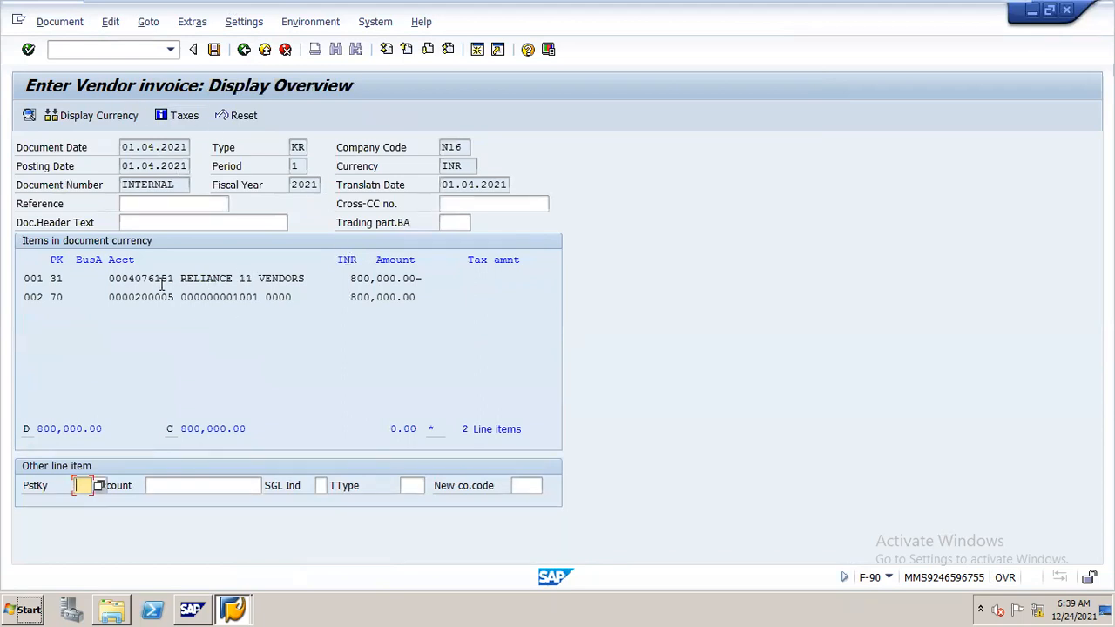
pyautogui.doubleClick(207, 278)
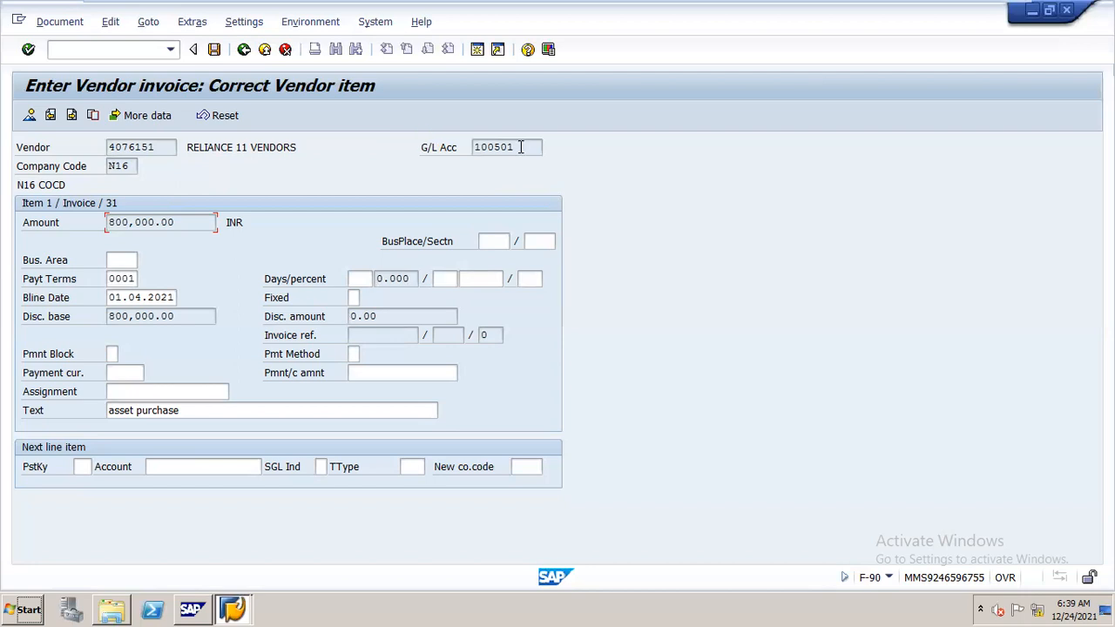
pyautogui.click(245, 52)
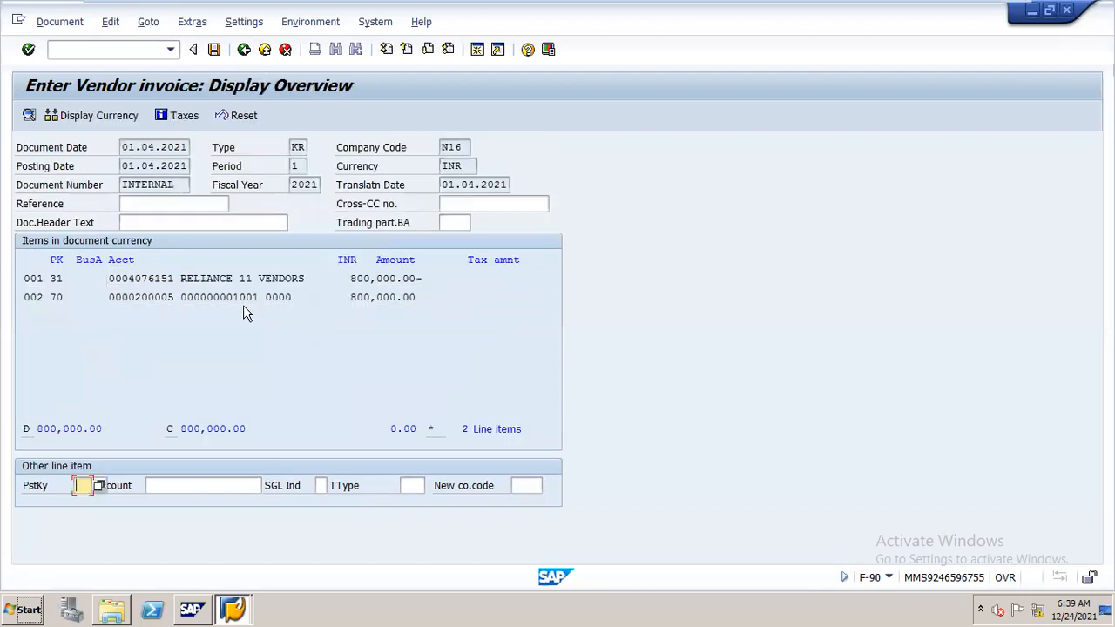
pyautogui.doubleClick(253, 298)
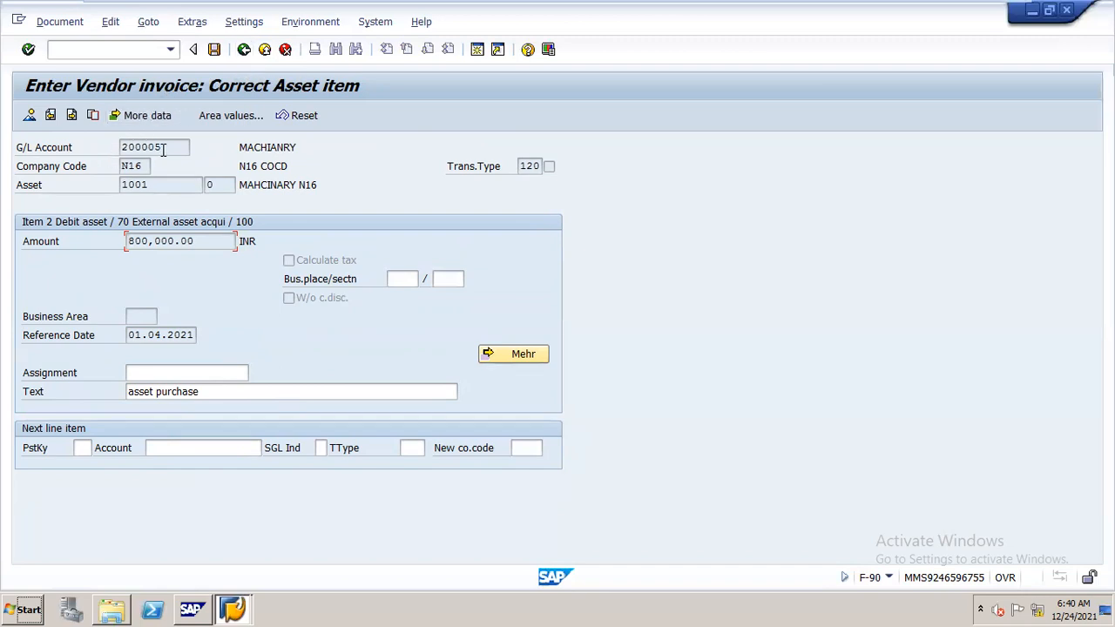
pyautogui.click(245, 50)
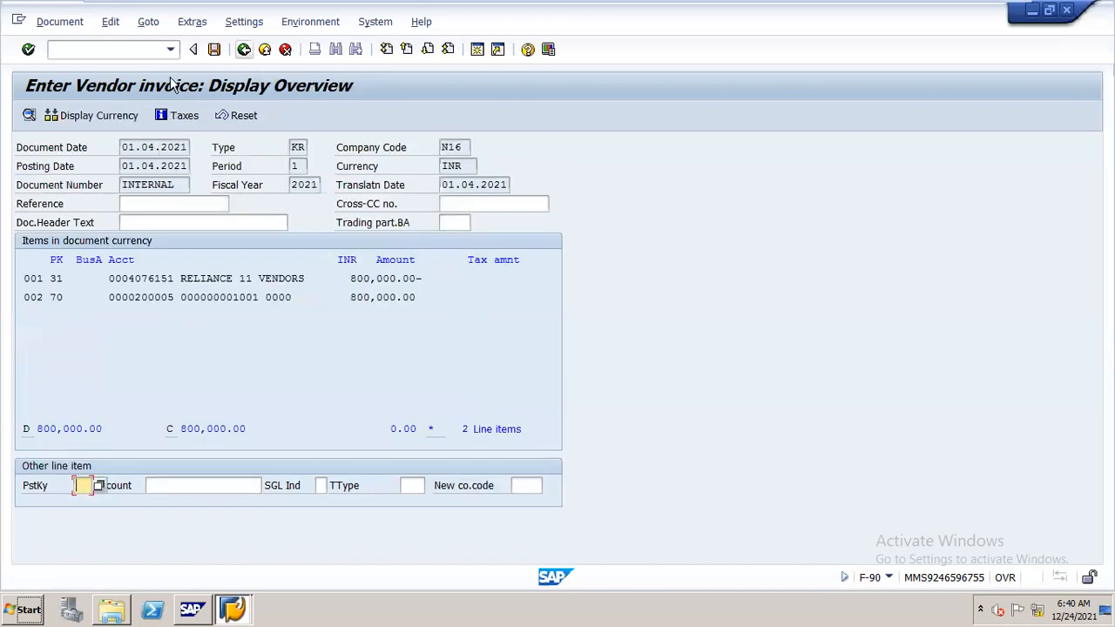
pyautogui.click(215, 49)
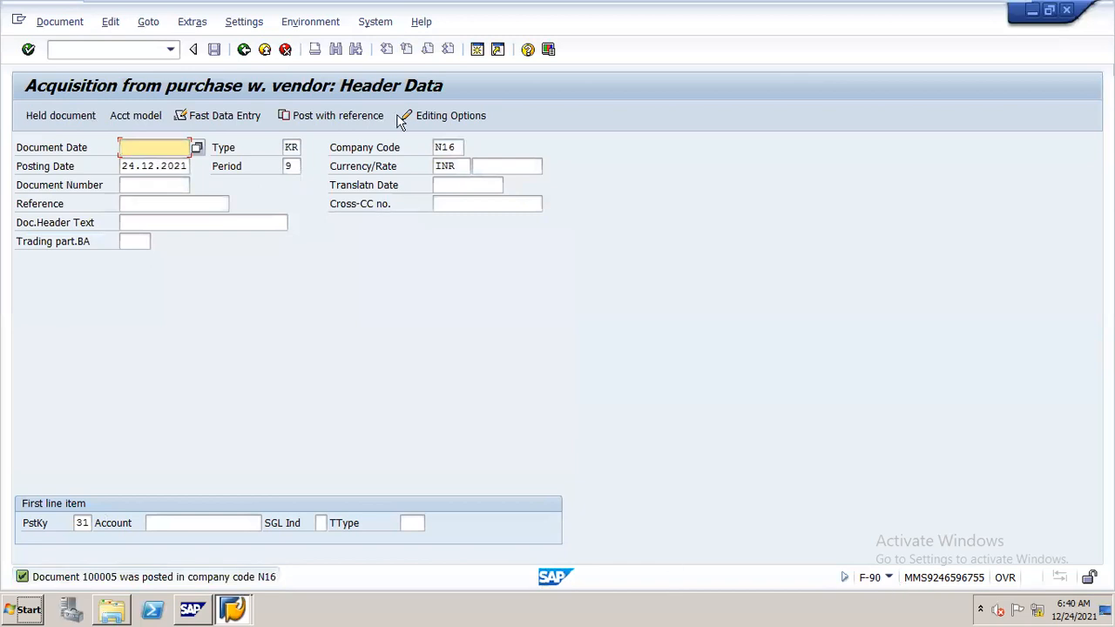
# Open Asset Explorer (AW01N) for asset 1001 in company code N16 and view its posted values.
pyautogui.click(138, 46)
pyautogui.write('/')
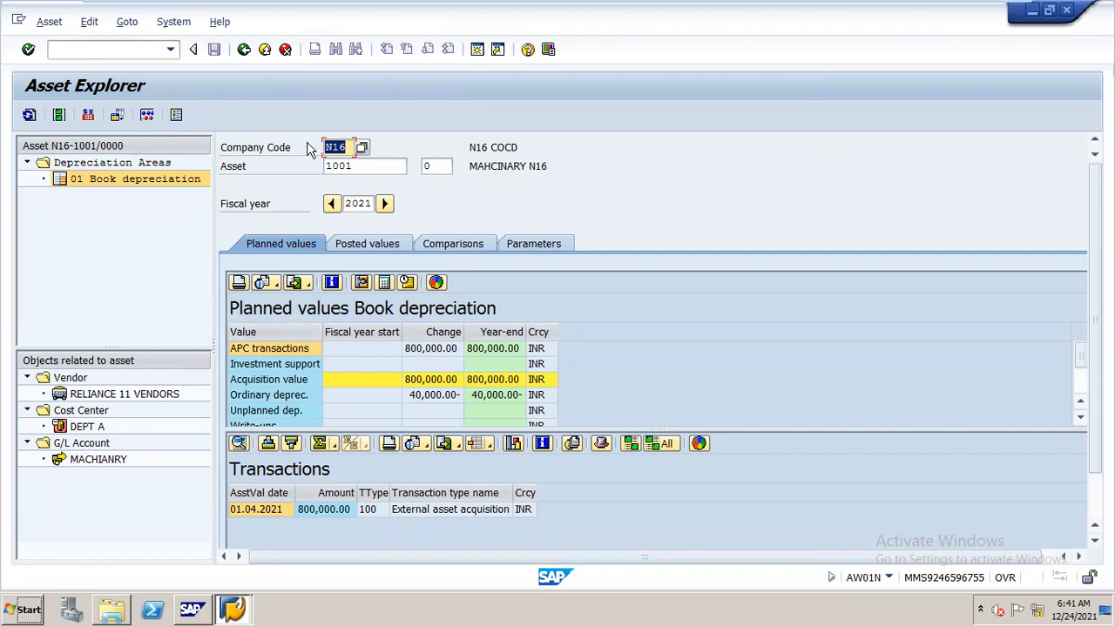
pyautogui.click(368, 165)
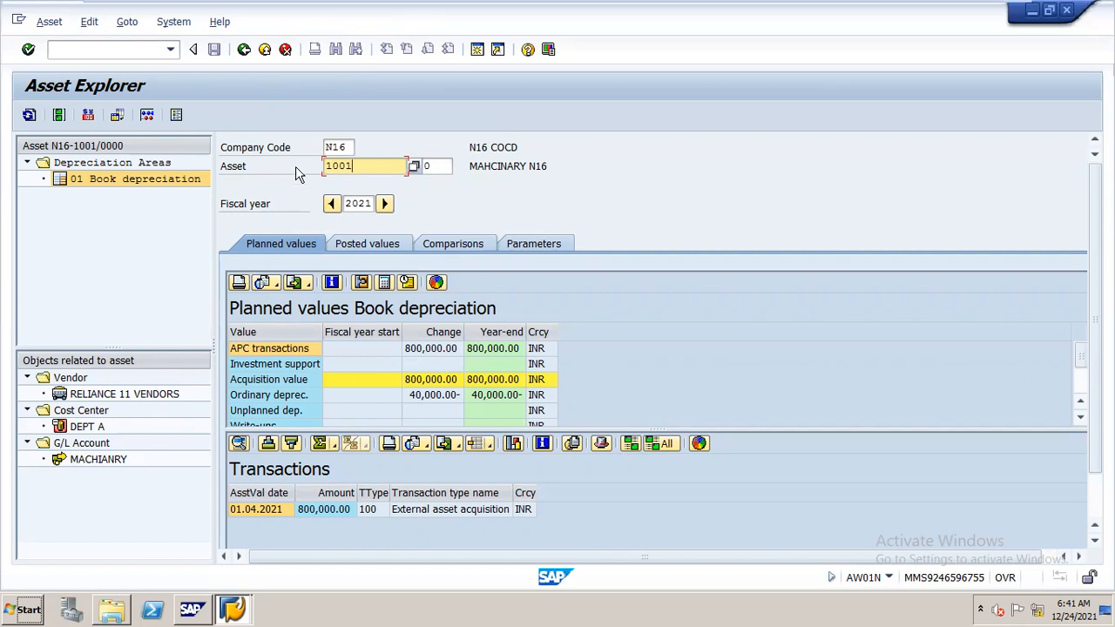
pyautogui.click(357, 244)
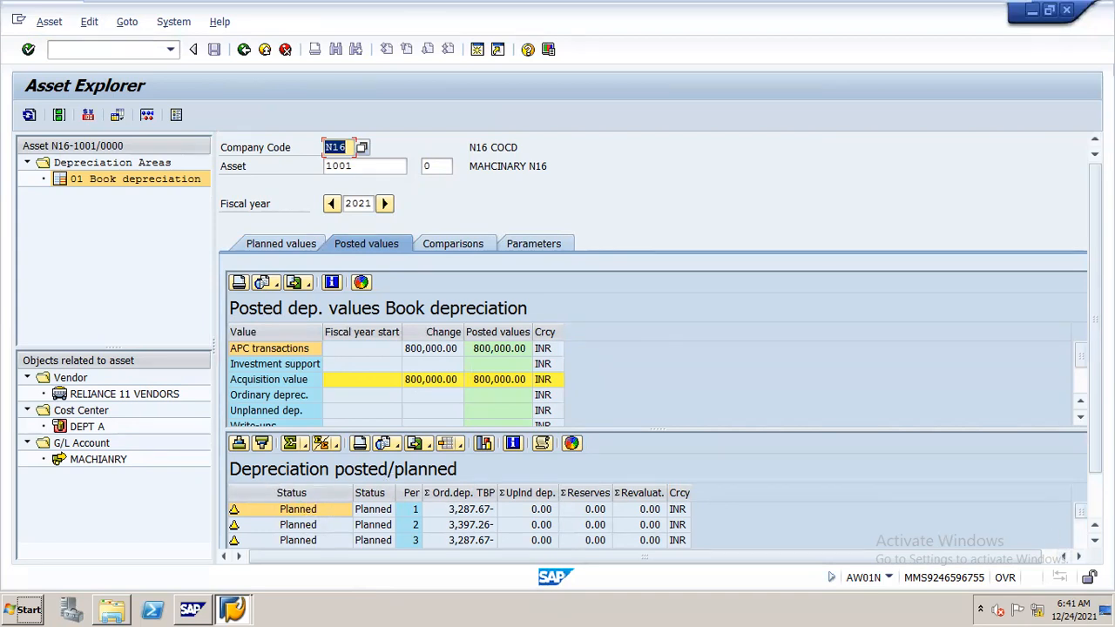
# Examine the planned book depreciation of asset 1001 for each period of fiscal year 2021, including the total.
pyautogui.moveTo(1095, 320); pyautogui.dragTo(1095, 360)
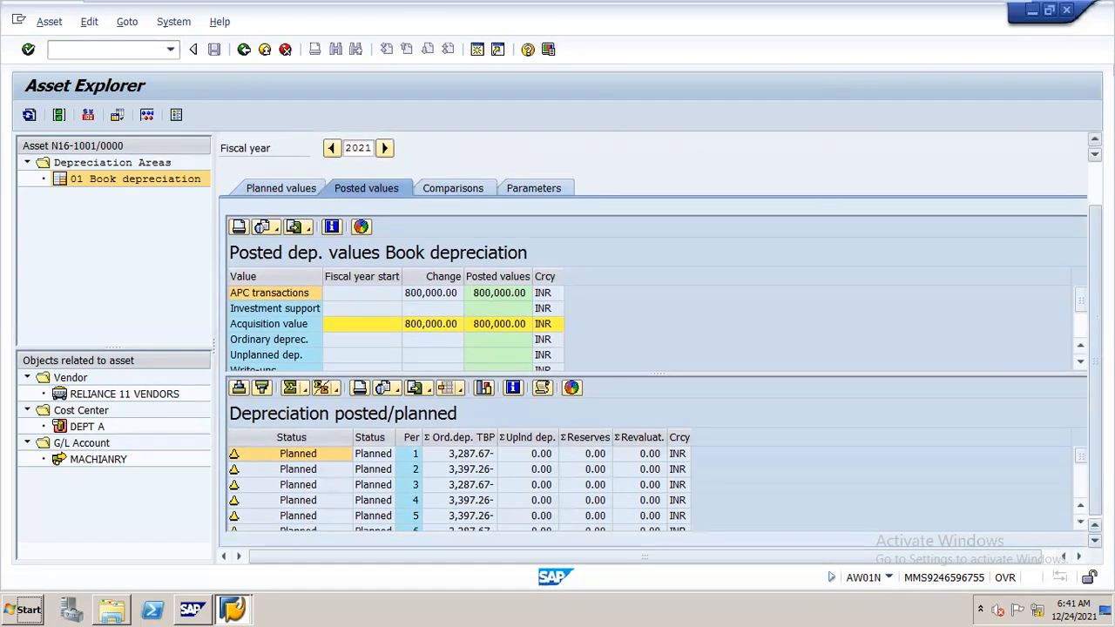
pyautogui.click(378, 457)
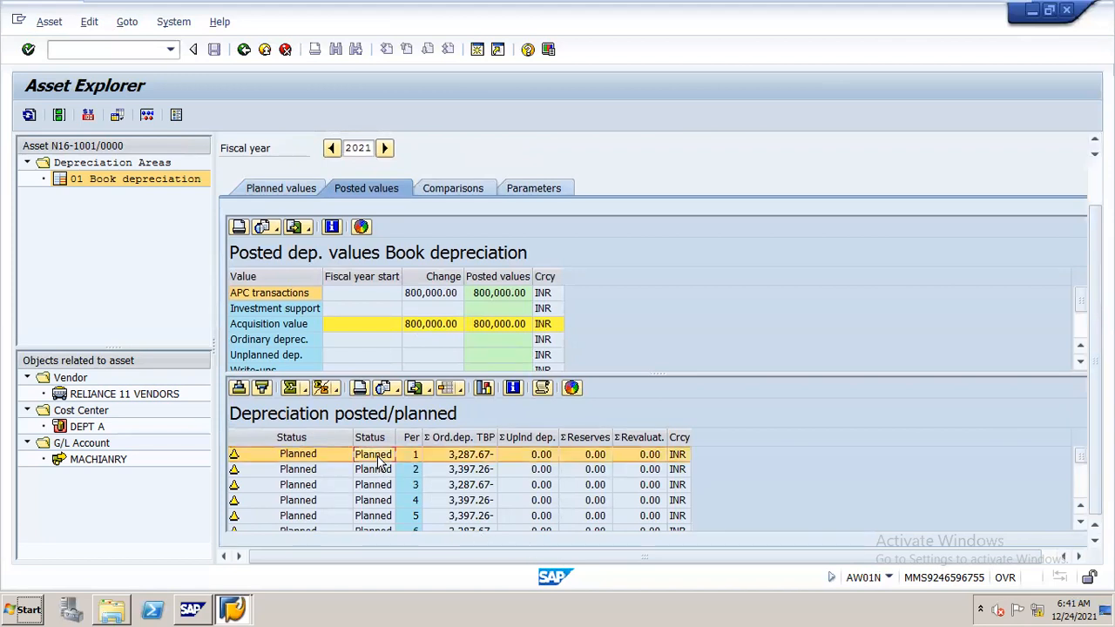
pyautogui.press('Down')
pyautogui.press('Down')
pyautogui.press('Down')
pyautogui.press('Down')
pyautogui.press('Down')
pyautogui.press('Down')
pyautogui.press('Down')
pyautogui.press('Down')
pyautogui.press('Down')
pyautogui.press('Down')
pyautogui.press('Down')
pyautogui.press('Down')
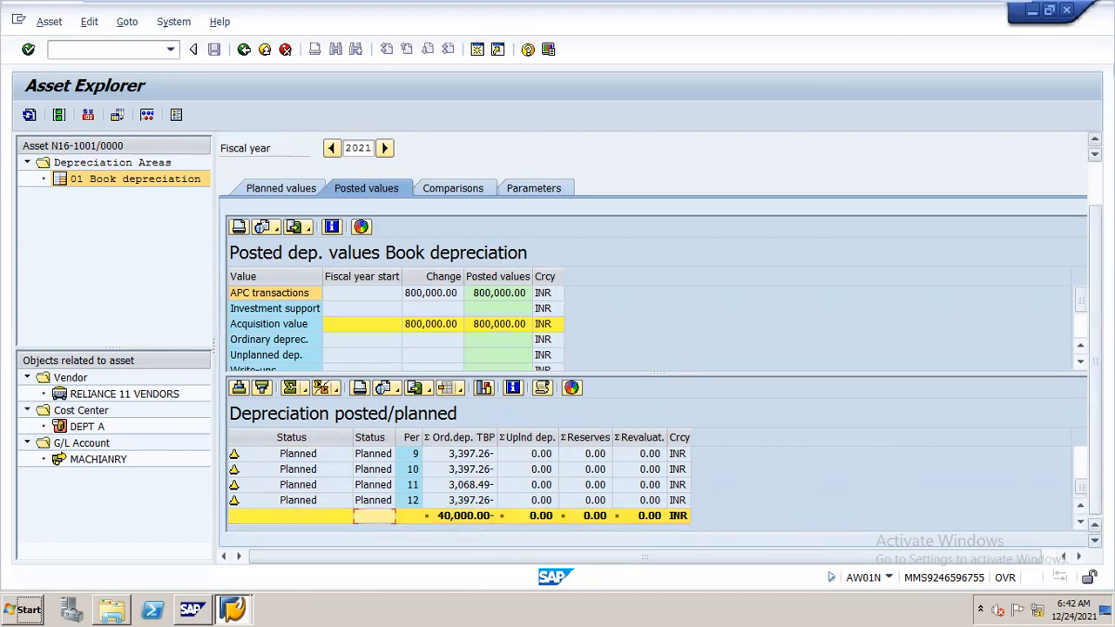
pyautogui.moveTo(1081, 488); pyautogui.dragTo(1081, 452)
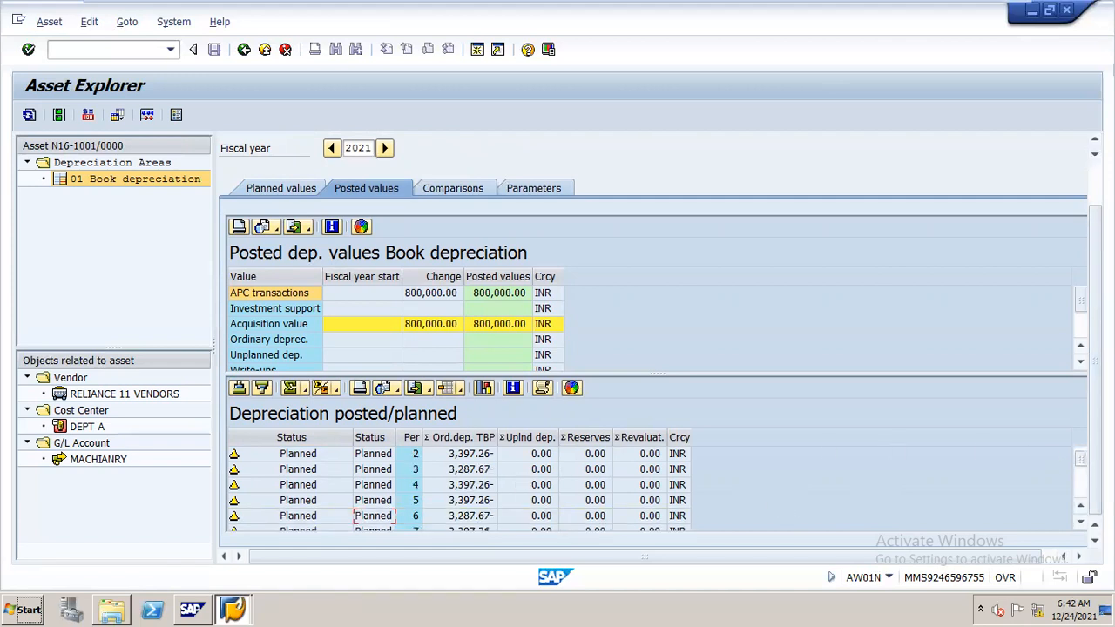
pyautogui.click(1081, 505)
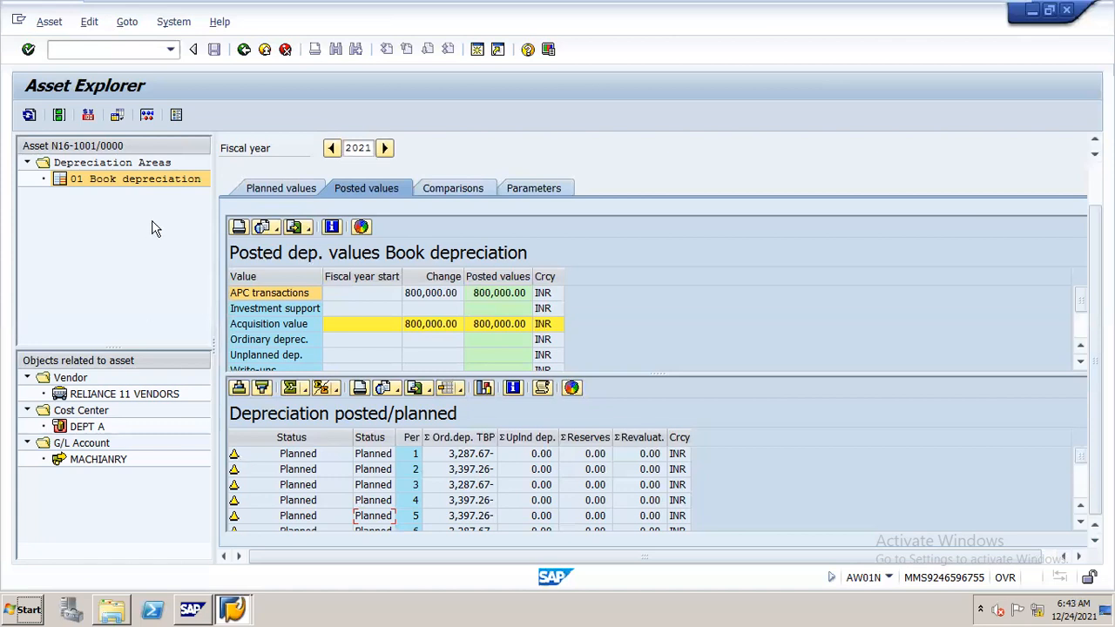
# Go to the depreciation posting run with /nafab and set the posting period to 1.
pyautogui.click(141, 49)
pyautogui.write('/nafab')
pyautogui.press('Return')
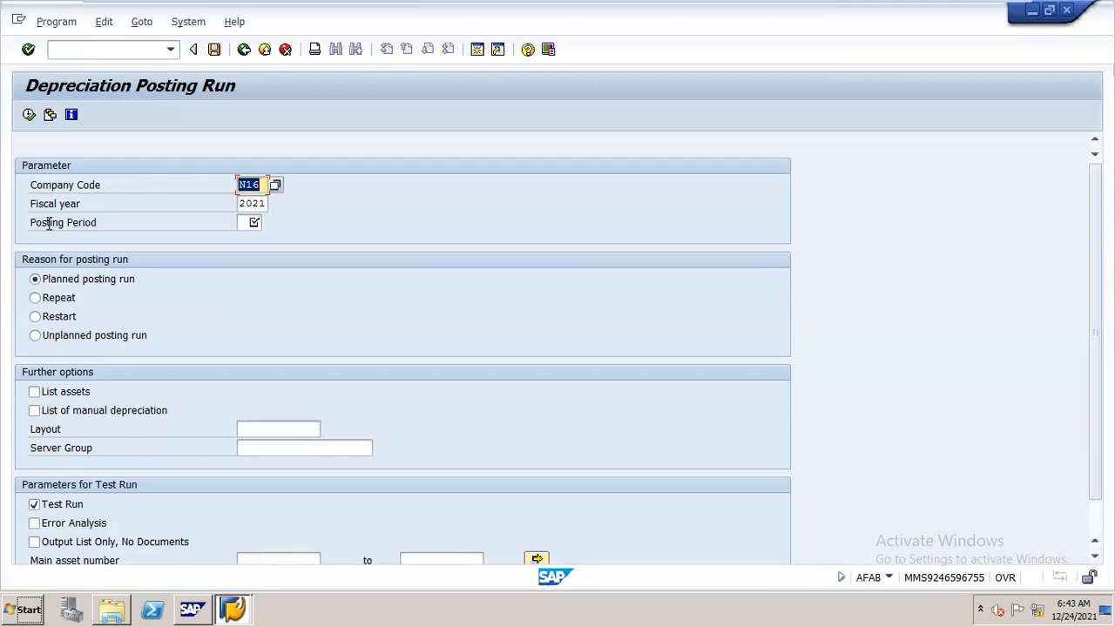
pyautogui.click(249, 223)
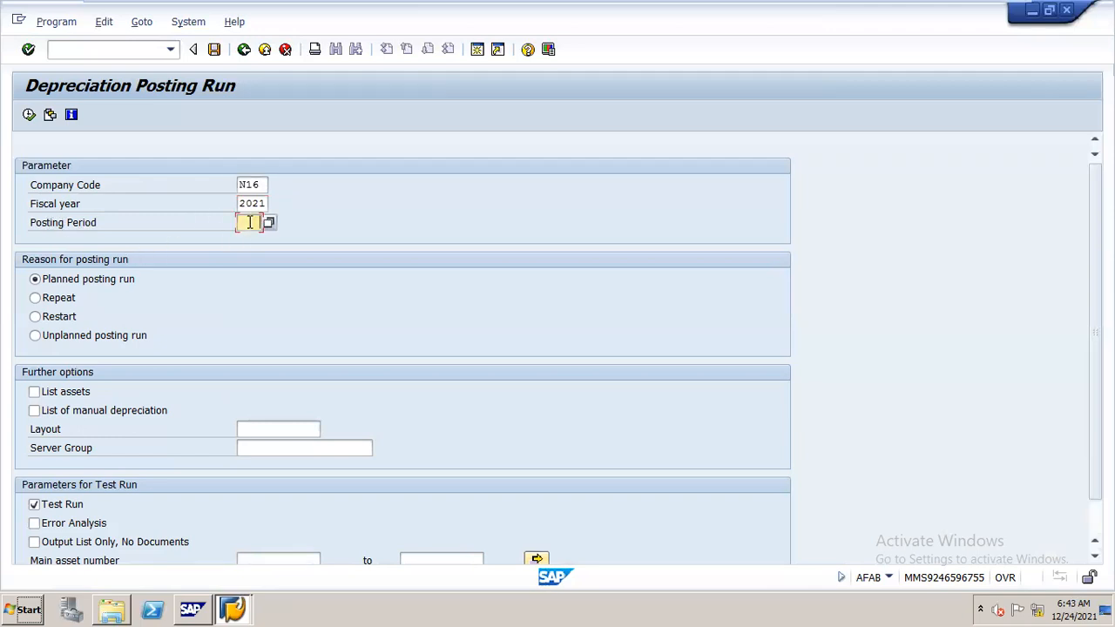
pyautogui.write('1')
# Execute the depreciation test run online for period 1, dismiss the security message and return to the run parameters.
pyautogui.moveTo(387, 9)
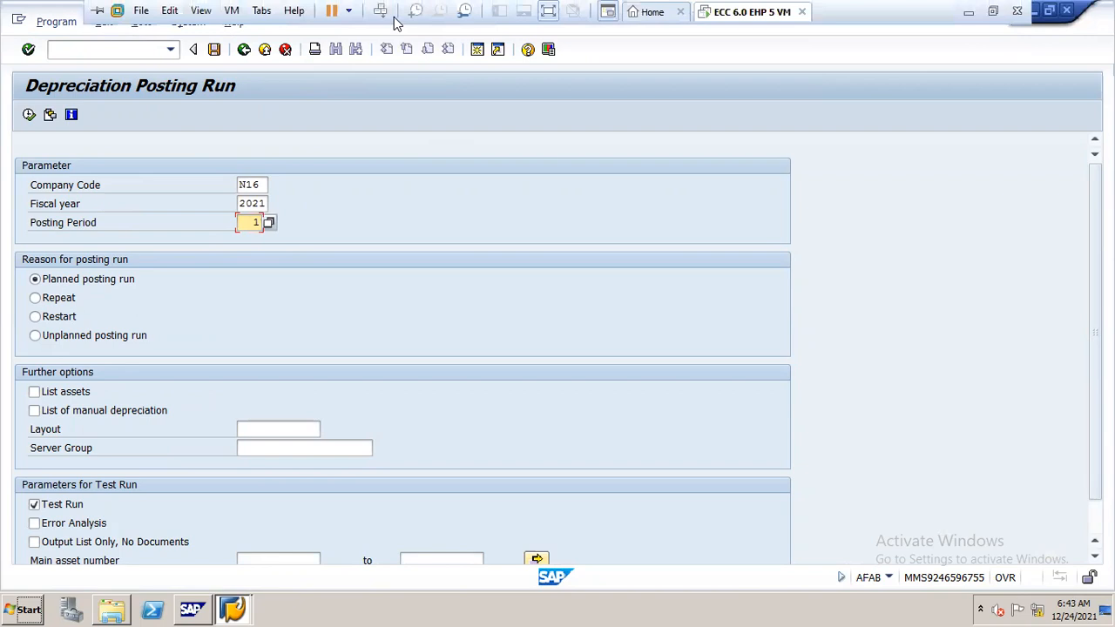
pyautogui.moveTo(378, 29); pyautogui.dragTo(471, 35)
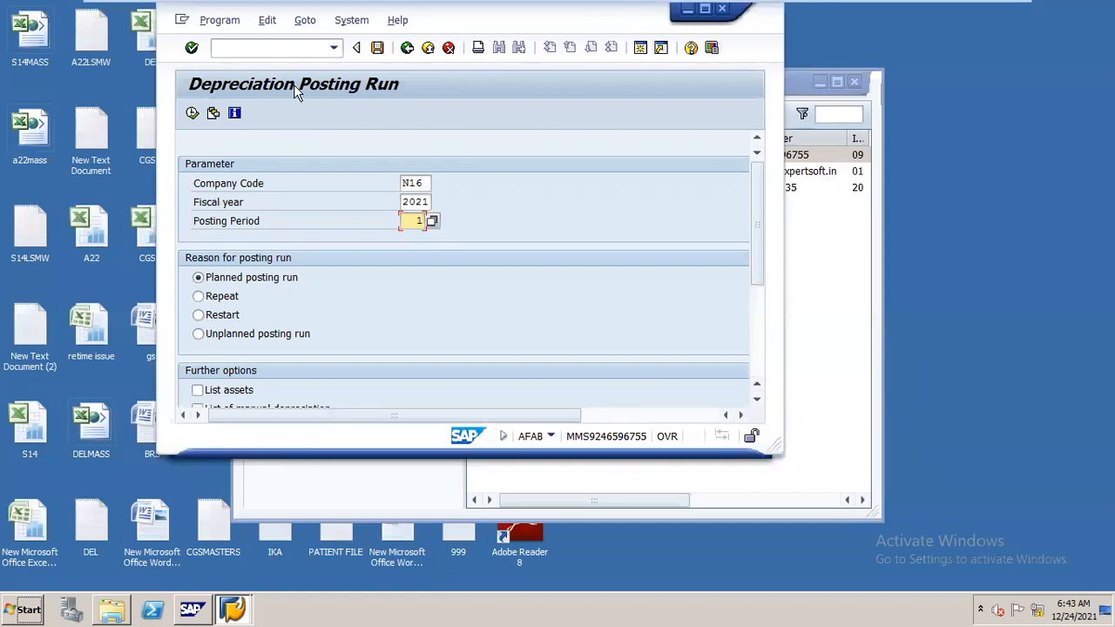
pyautogui.click(194, 113)
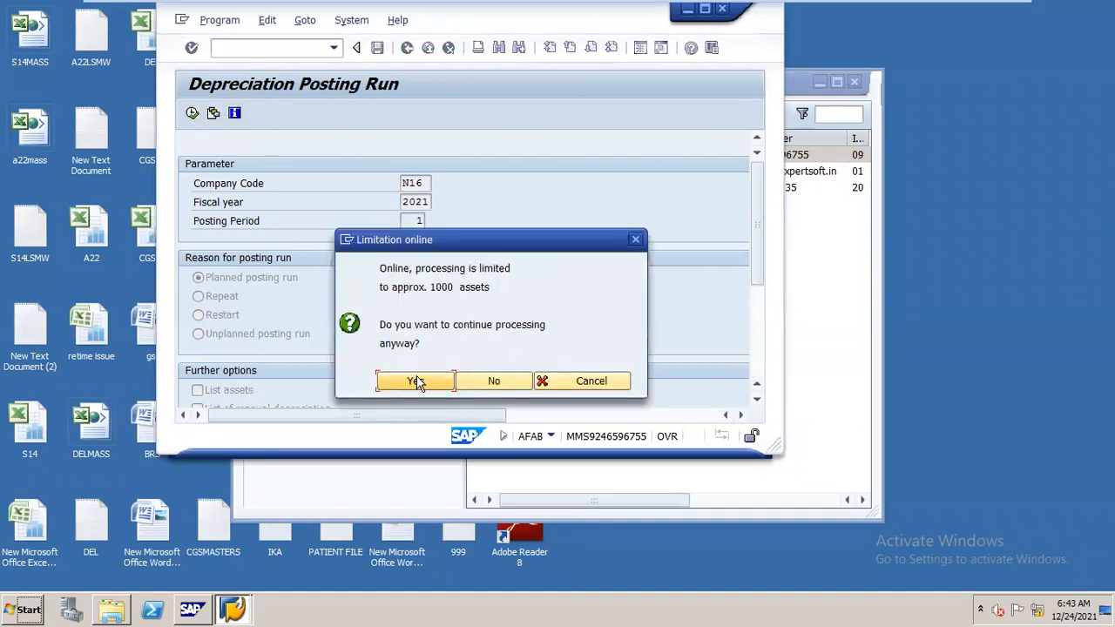
pyautogui.click(416, 382)
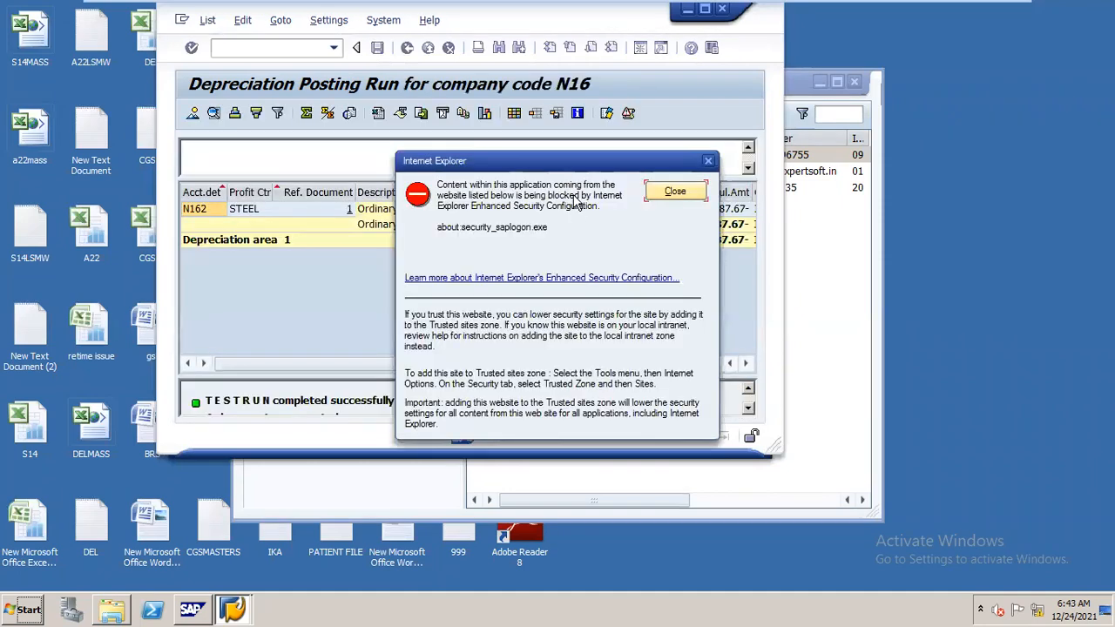
pyautogui.click(706, 9)
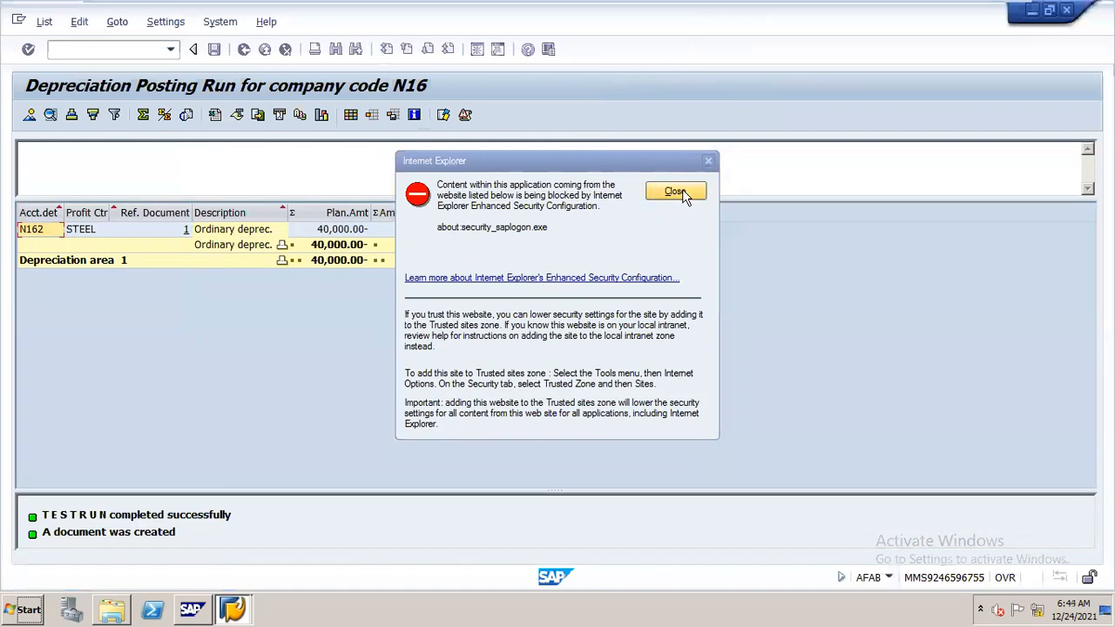
pyautogui.click(683, 194)
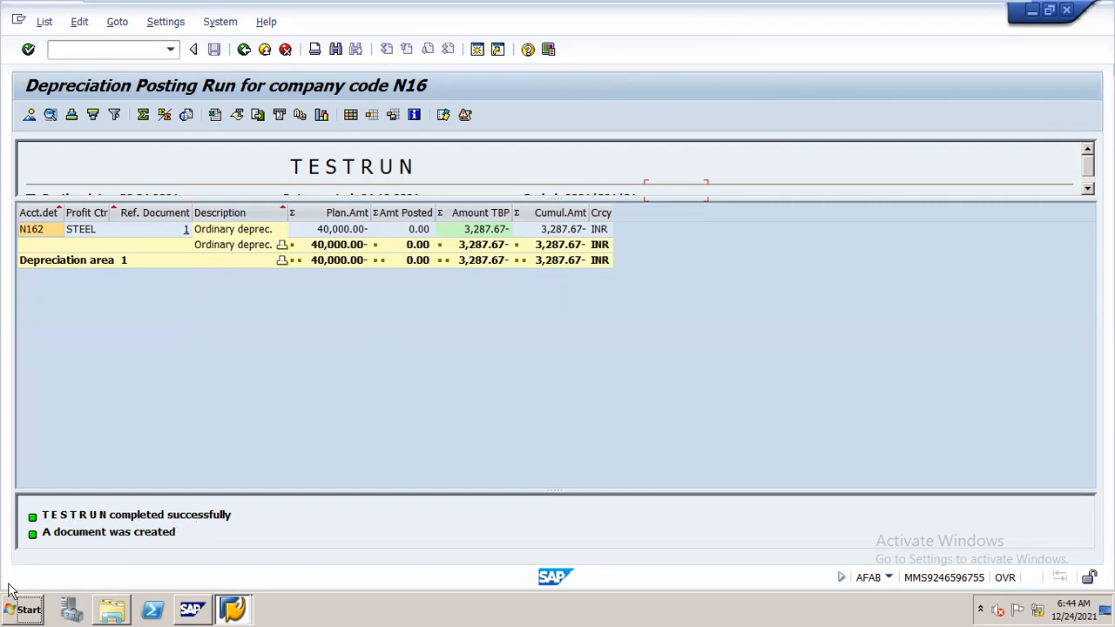
pyautogui.click(245, 50)
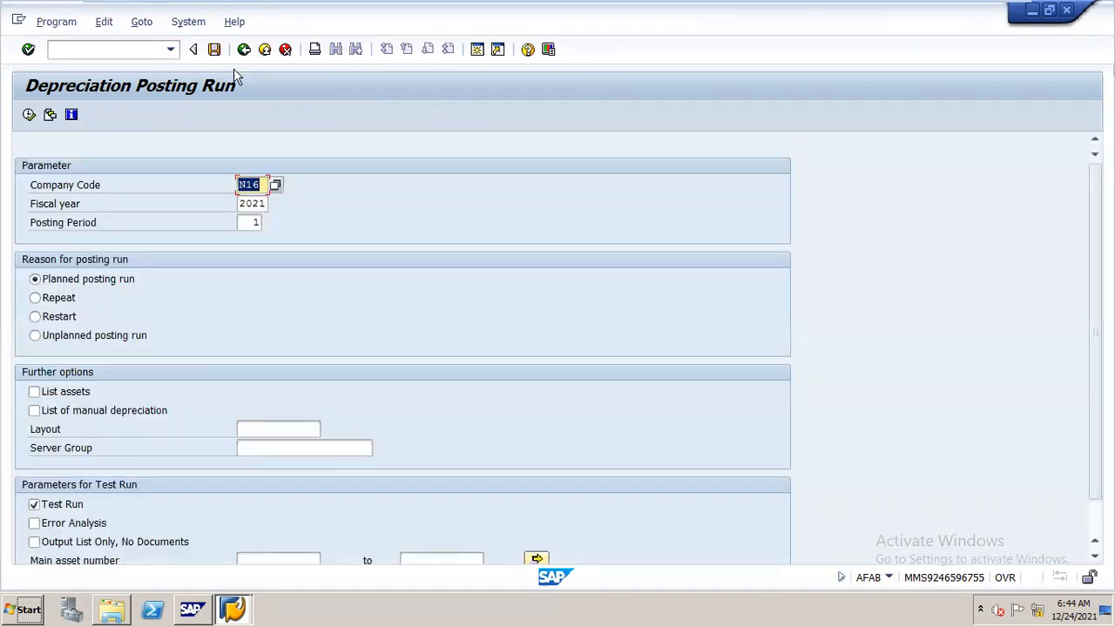
# Turn off the Test Run option and start executing the depreciation posting run in the background.
pyautogui.click(35, 504)
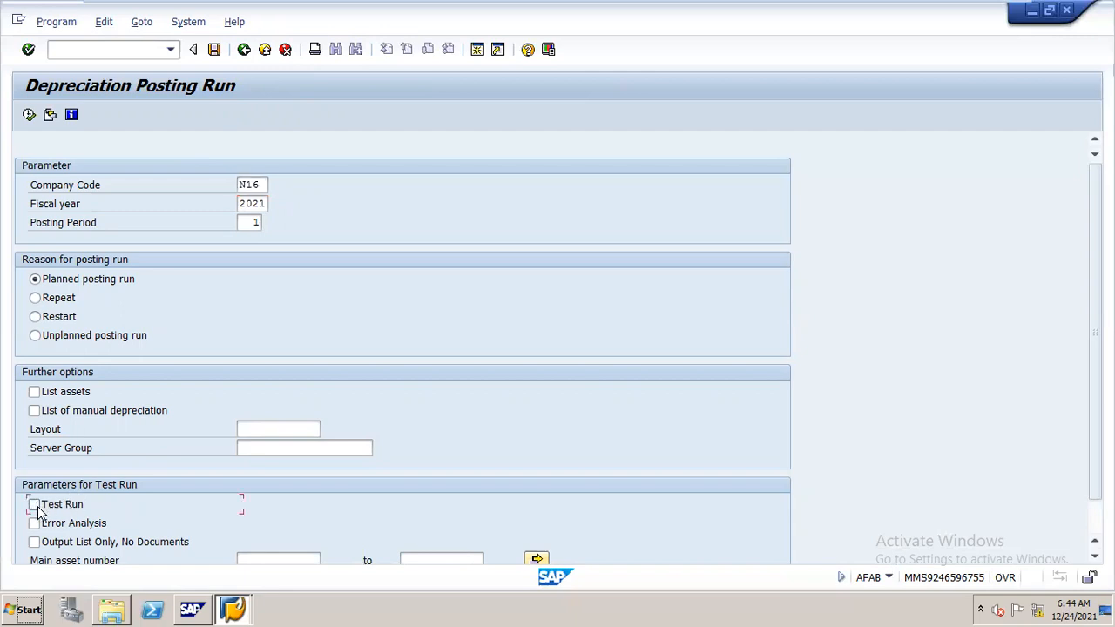
pyautogui.doubleClick(300, 33)
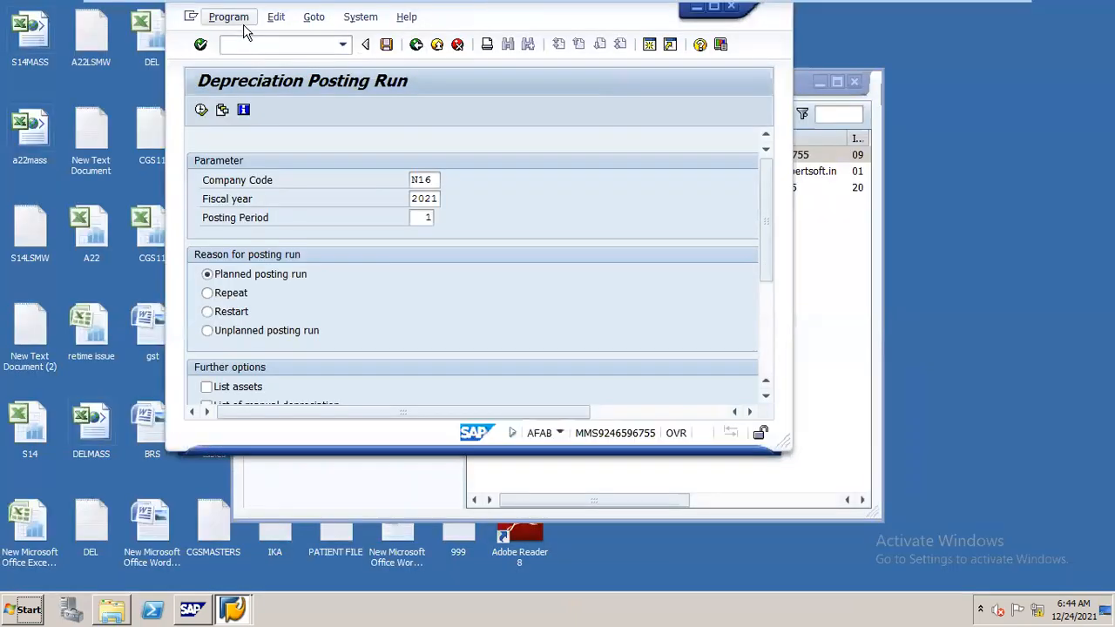
pyautogui.click(239, 19)
pyautogui.click(248, 80)
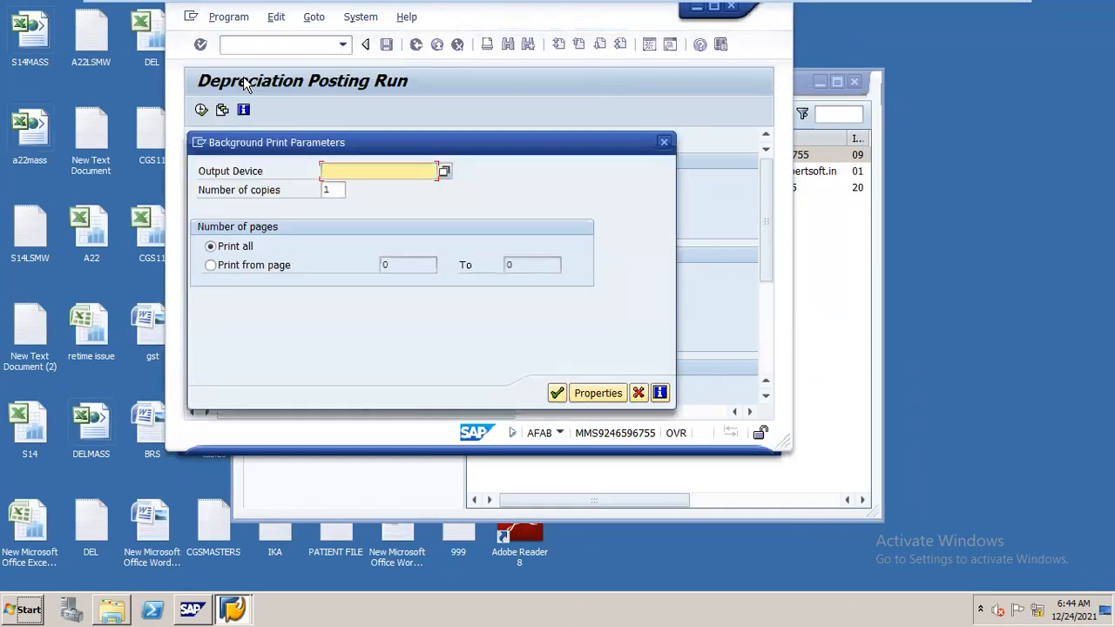
# Set the background print output device to LP01, accept the formatting and schedule the depreciation job with an immediate start.
pyautogui.click(386, 171)
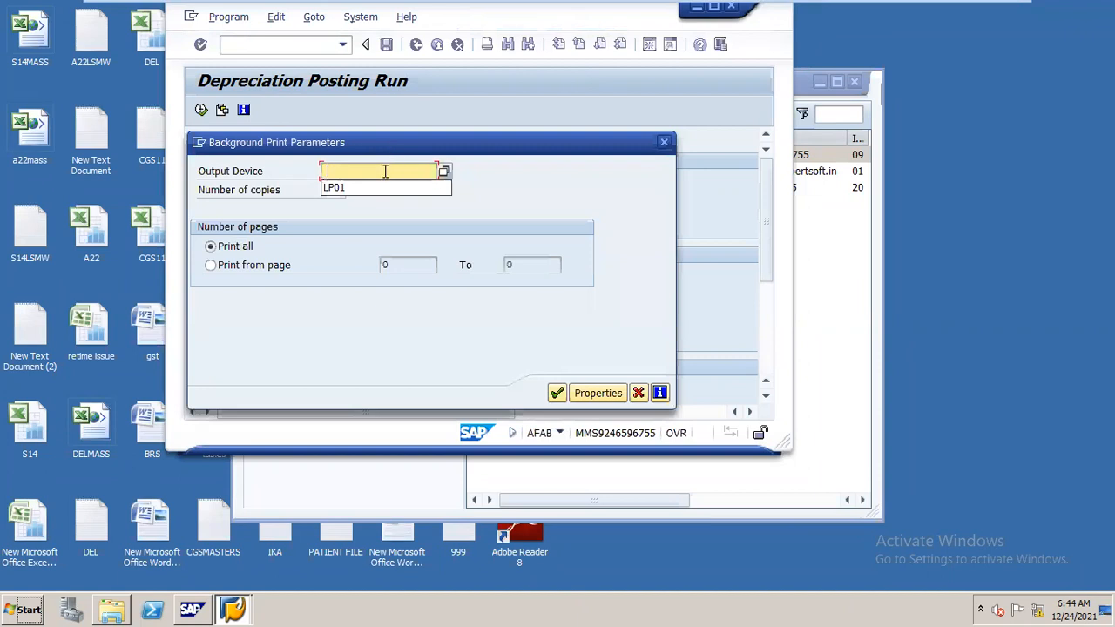
pyautogui.click(385, 189)
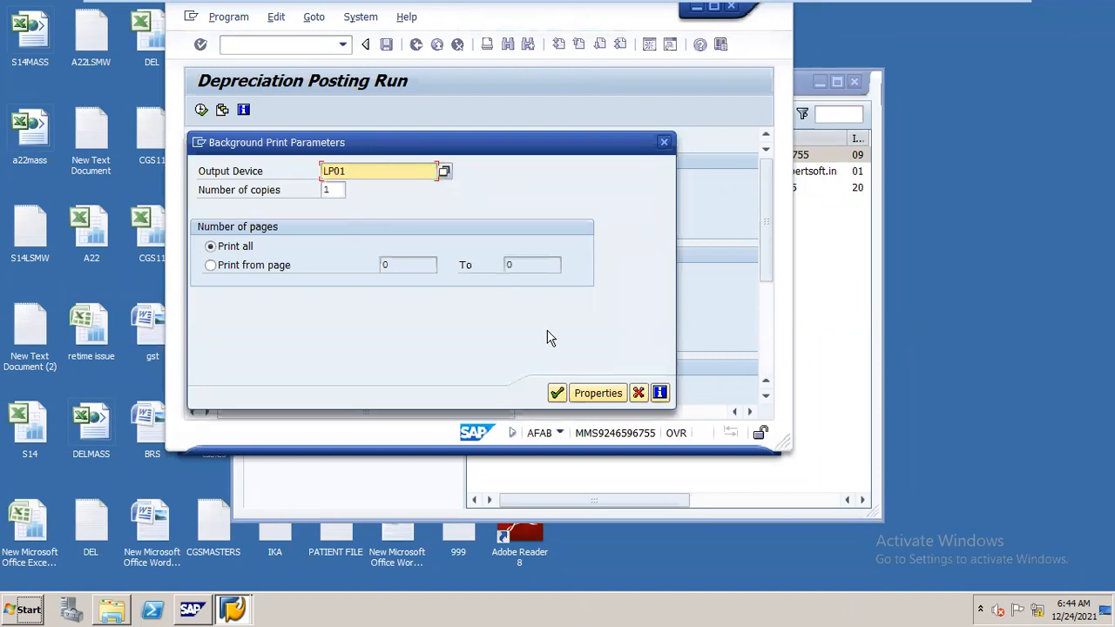
pyautogui.click(558, 393)
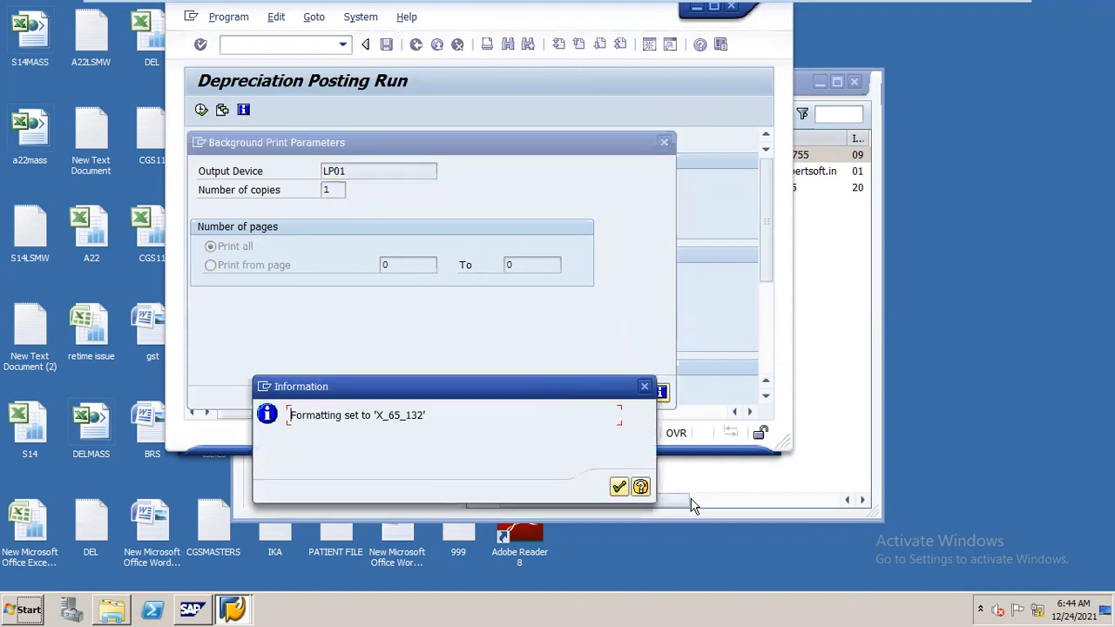
pyautogui.click(619, 487)
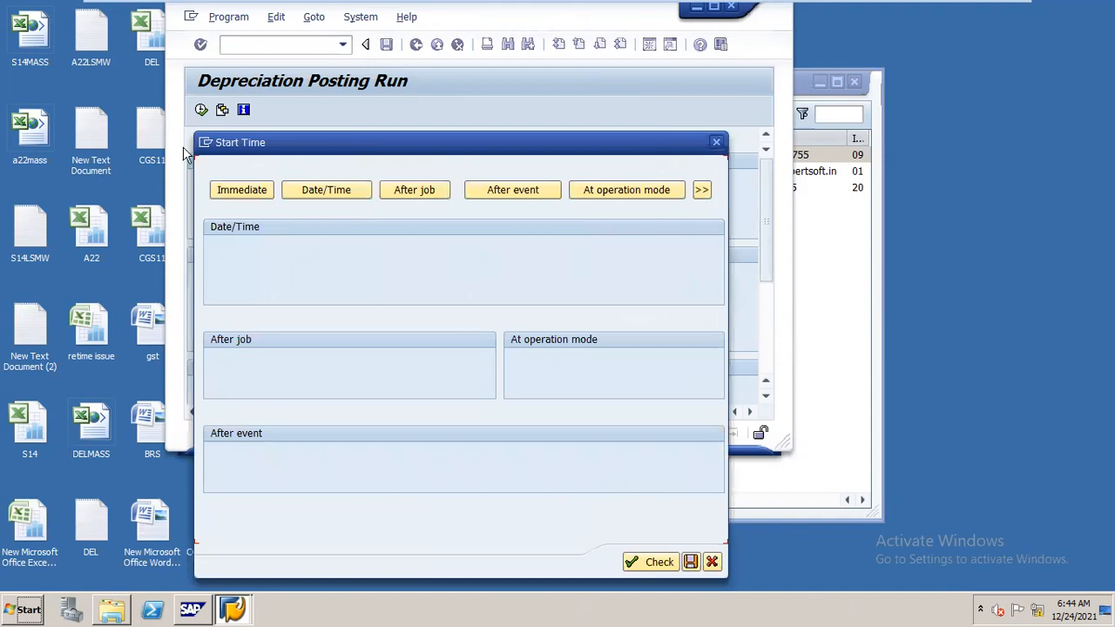
pyautogui.click(244, 196)
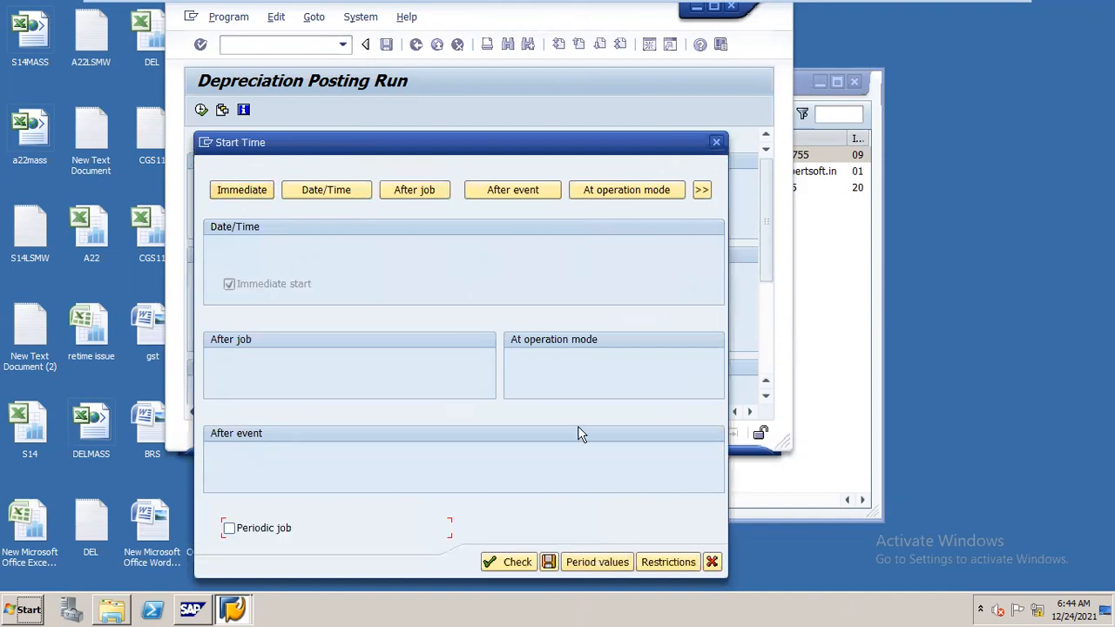
pyautogui.click(549, 562)
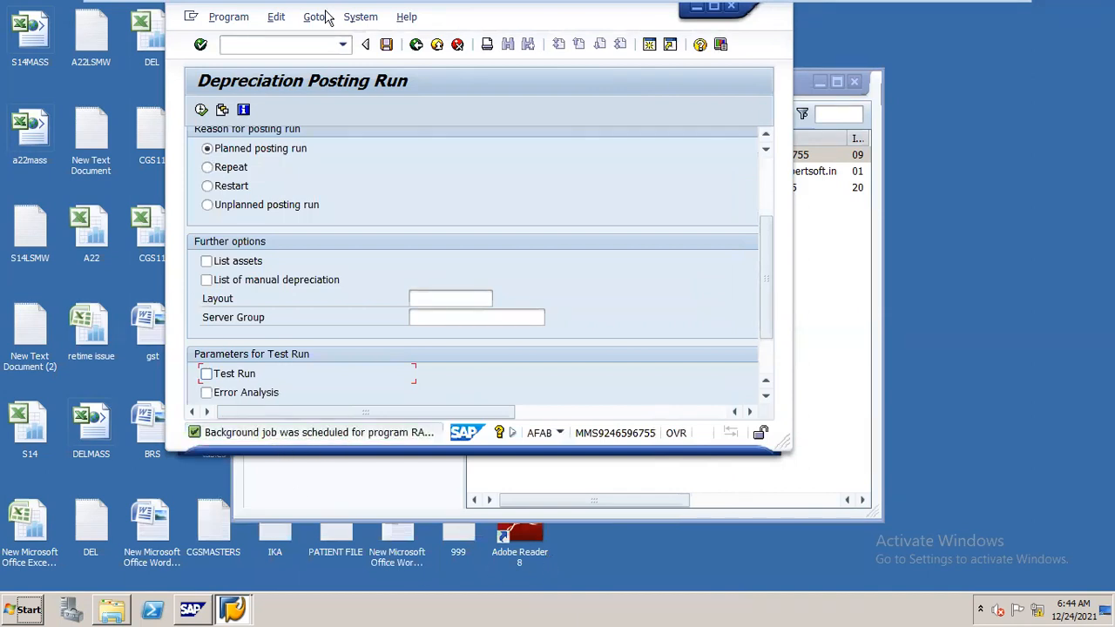
# Open the job overview with the default selection and check the status of the RAPOST2000 background job.
pyautogui.click(360, 18)
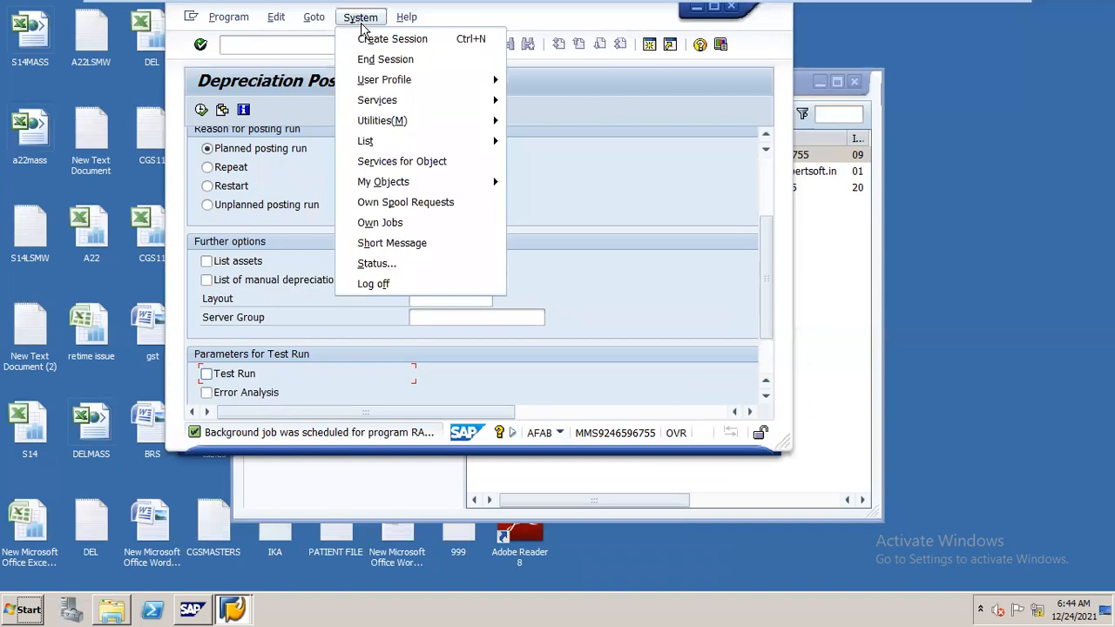
pyautogui.moveTo(374, 104)
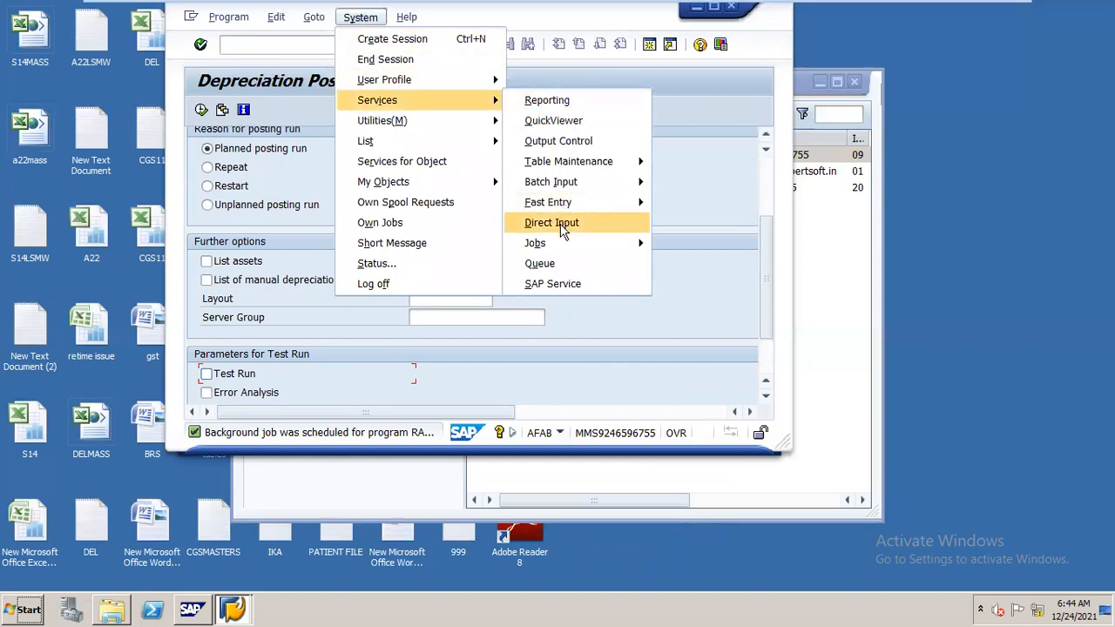
pyautogui.moveTo(565, 247)
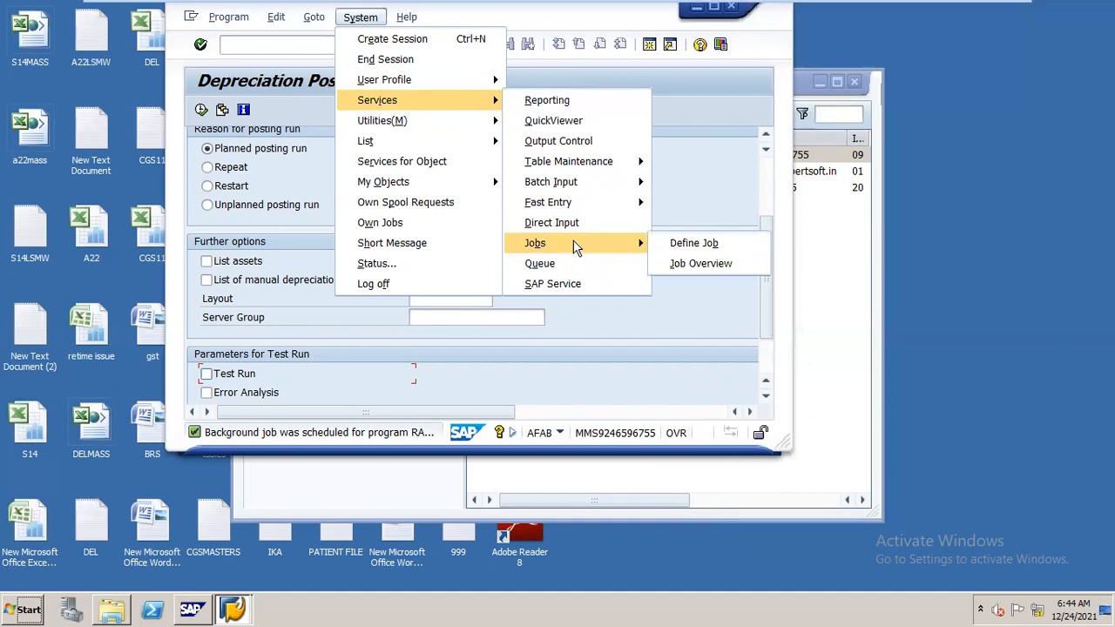
pyautogui.click(672, 269)
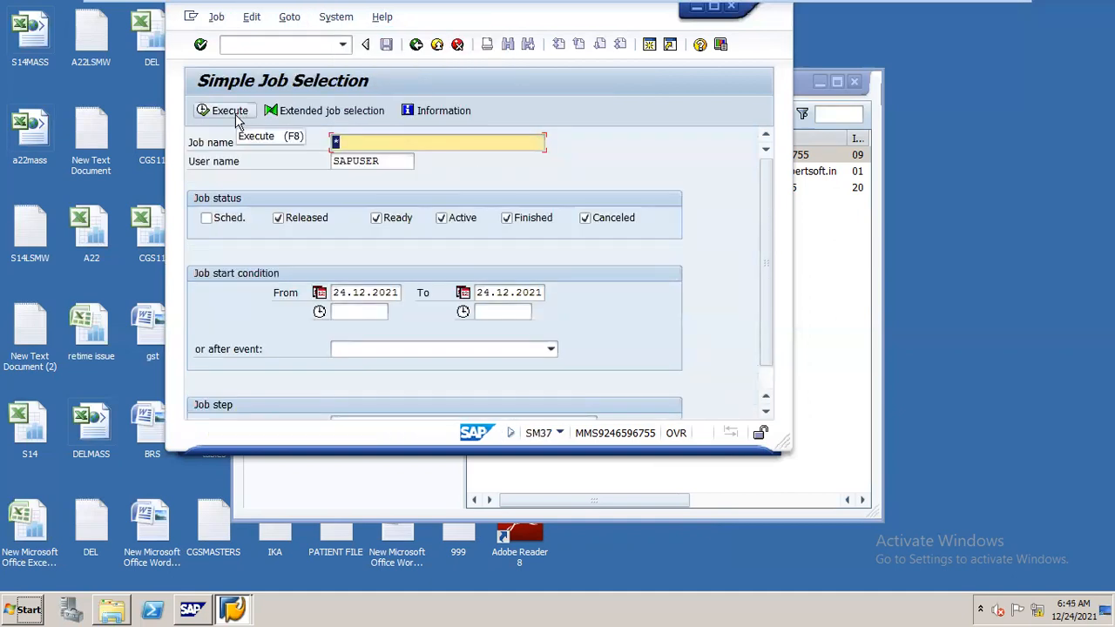
pyautogui.click(229, 110)
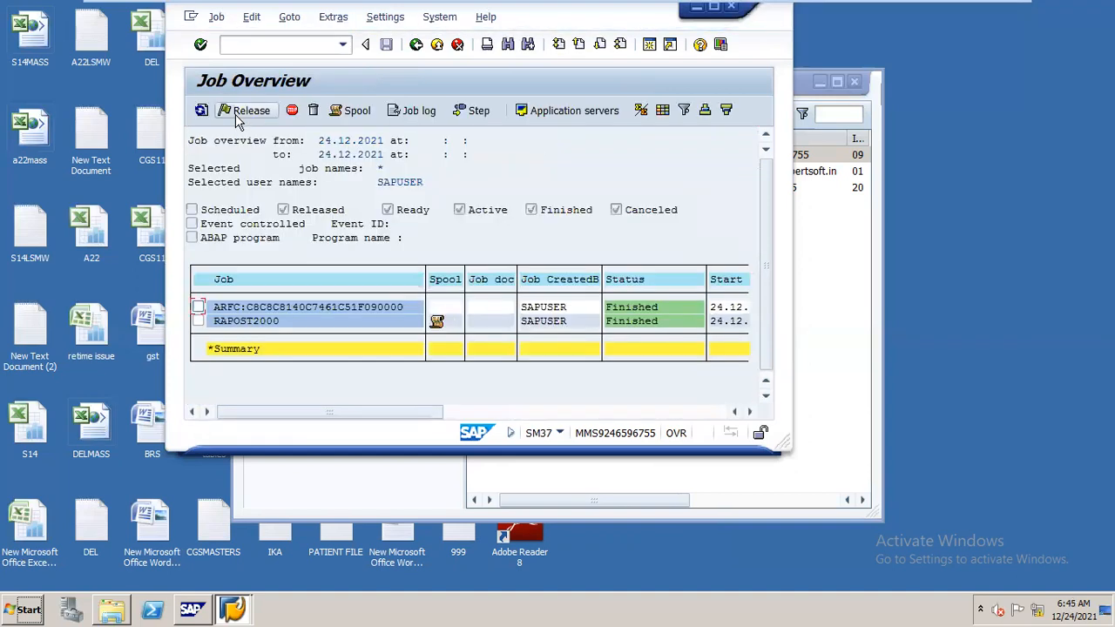
pyautogui.moveTo(728, 11)
pyautogui.click(714, 9)
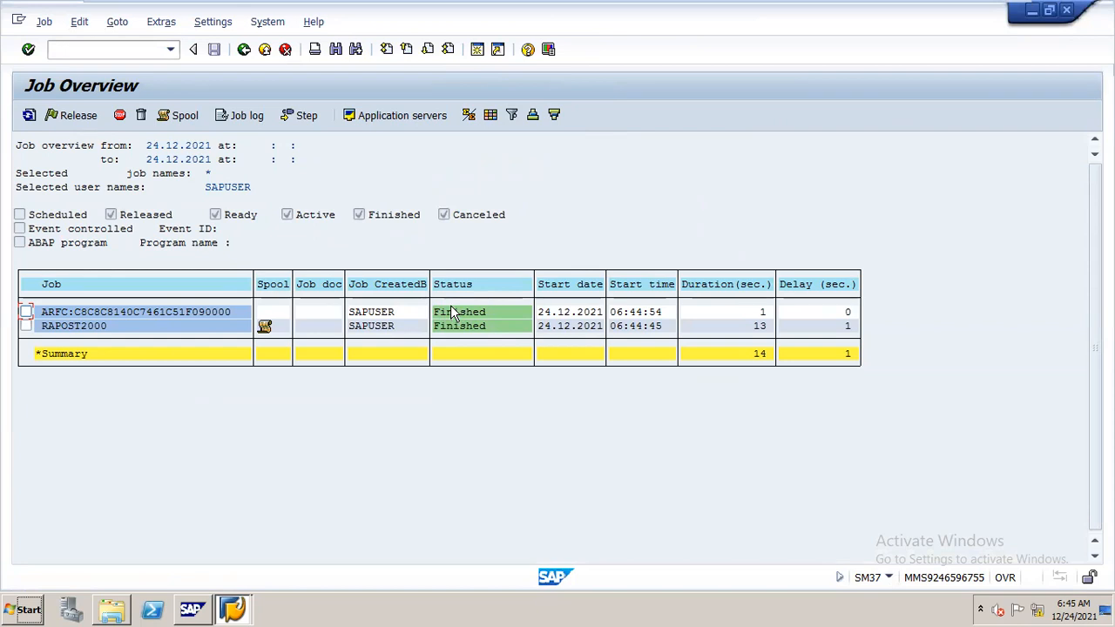
# Go to document display with /nfb03 and open the document list selection.
pyautogui.moveTo(178, 4)
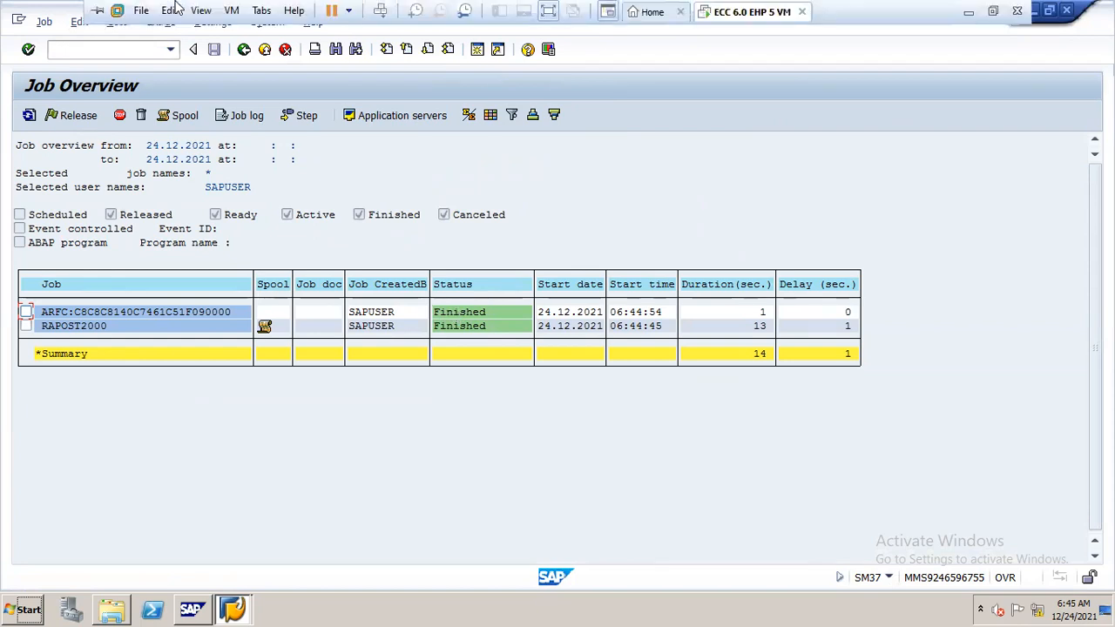
pyautogui.click(159, 48)
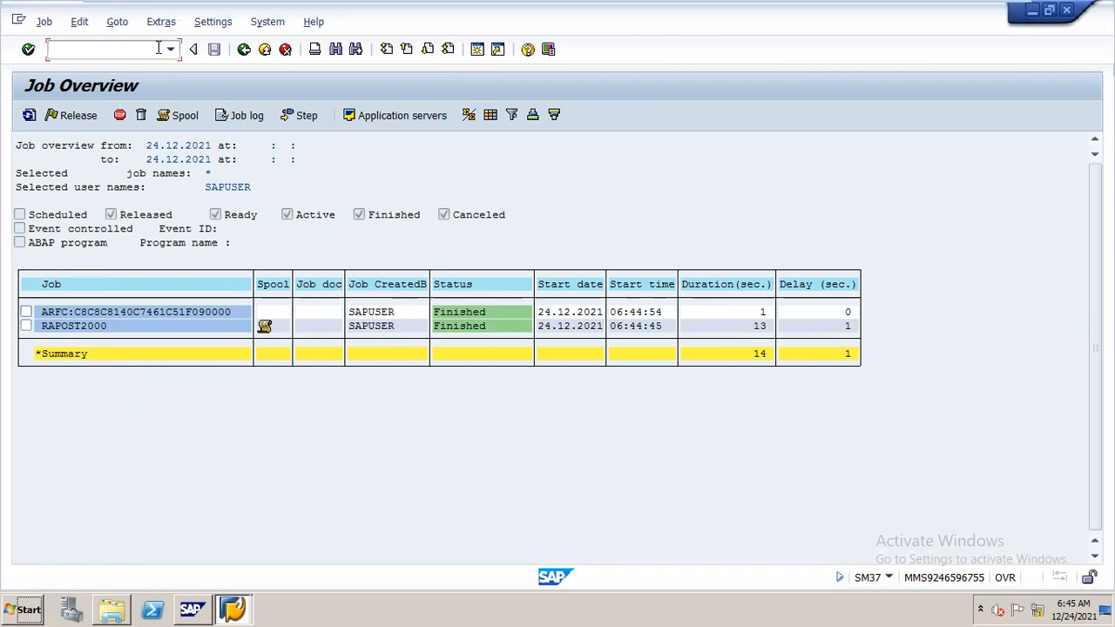
pyautogui.write('/nfb03')
pyautogui.press('Return')
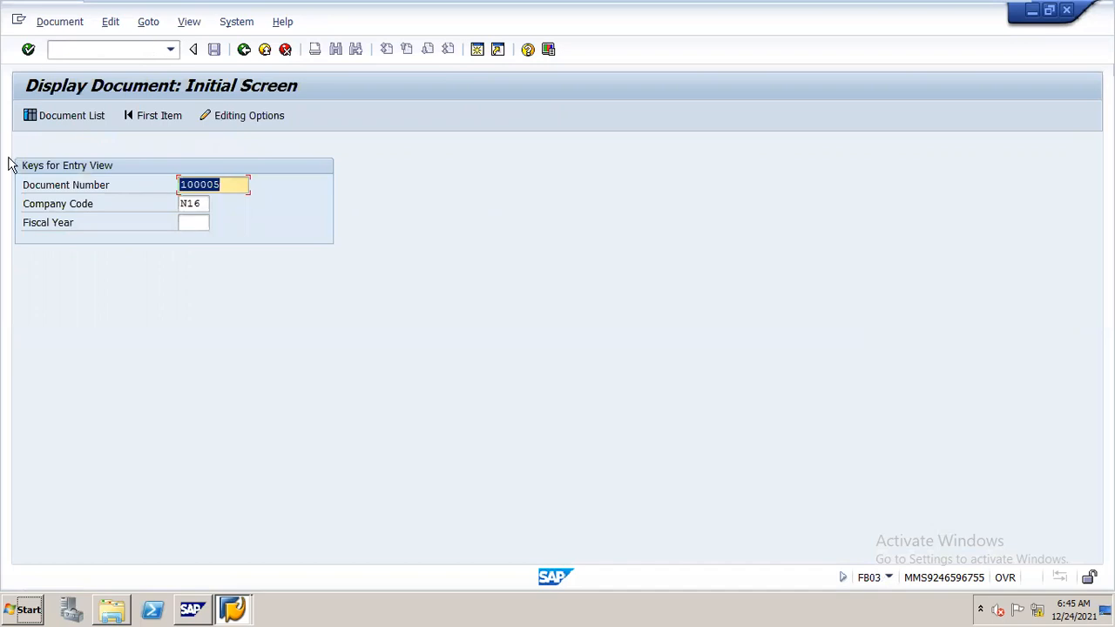
pyautogui.click(98, 122)
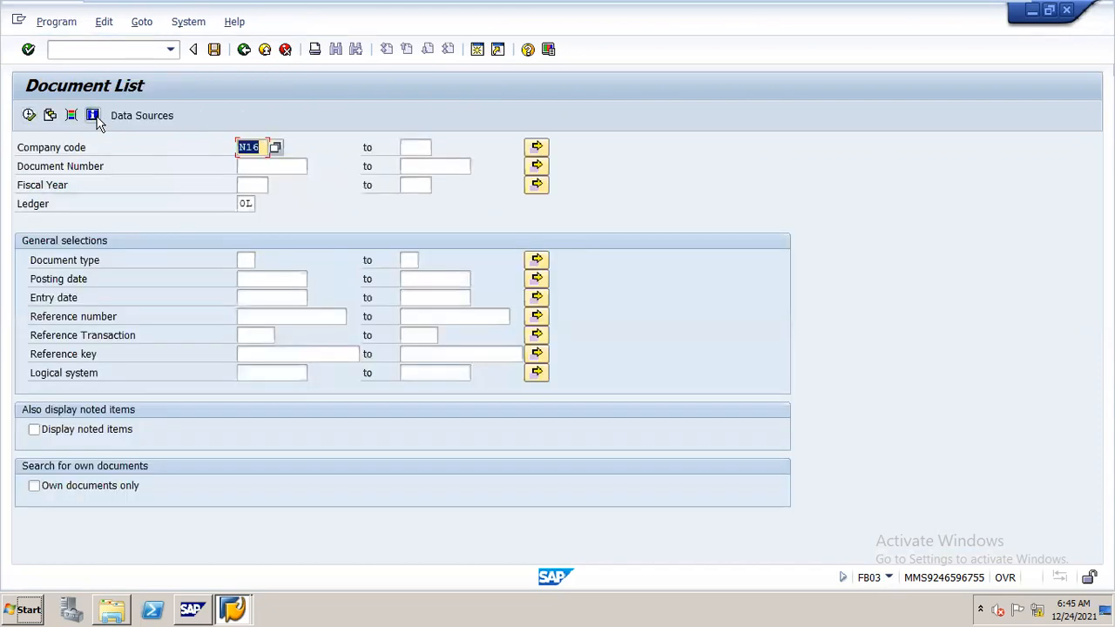
# List the accounting documents of document type AF in company code N16.
pyautogui.click(249, 259)
pyautogui.write('a')
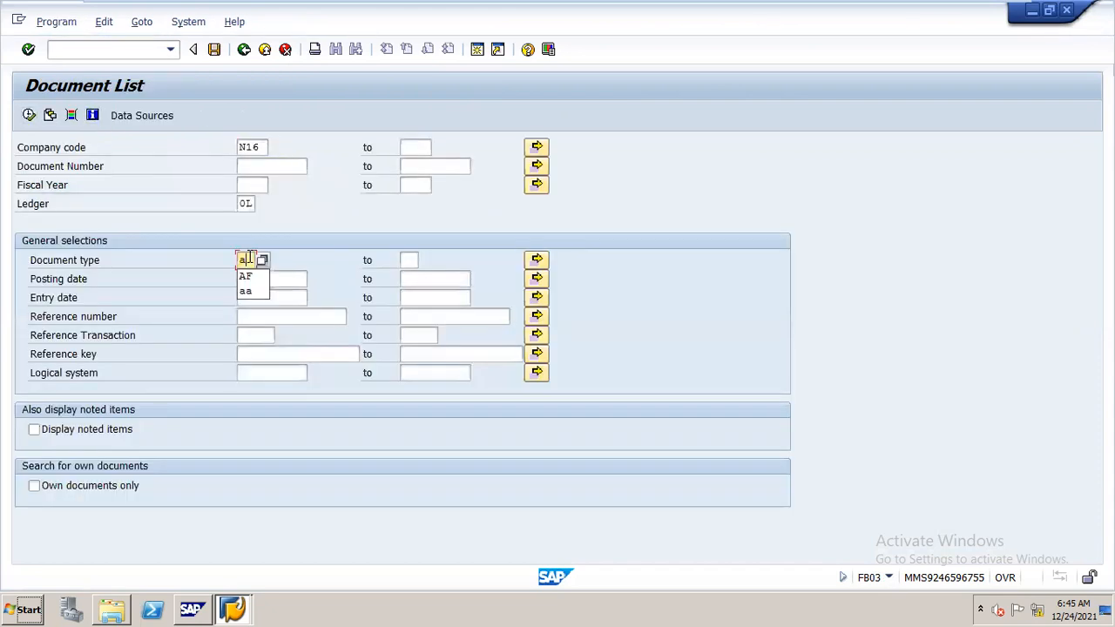
pyautogui.write('f')
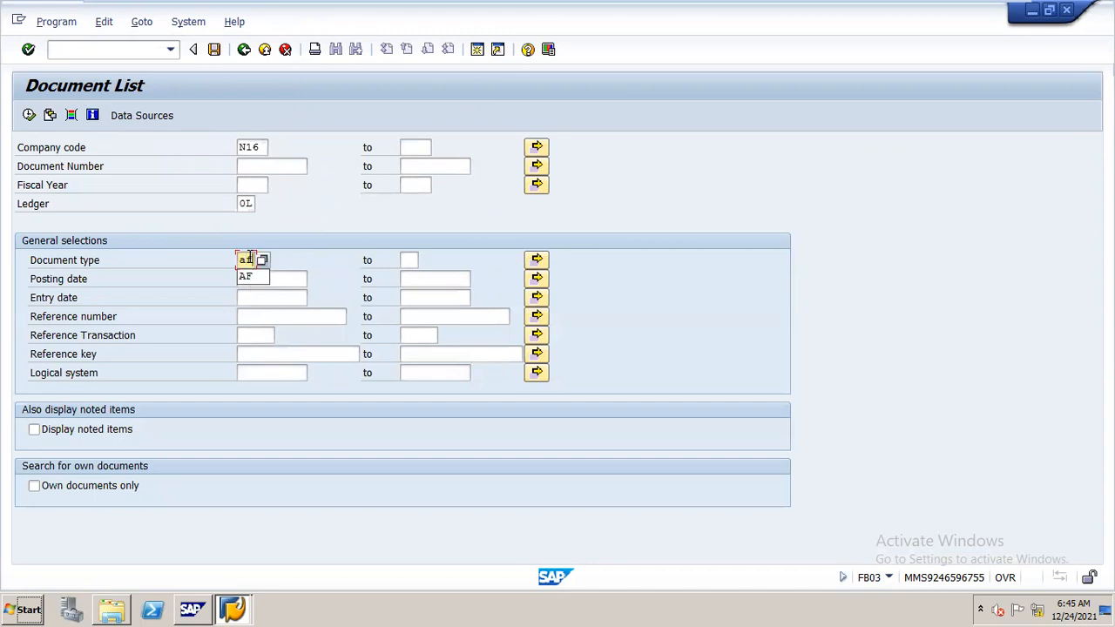
pyautogui.click(257, 276)
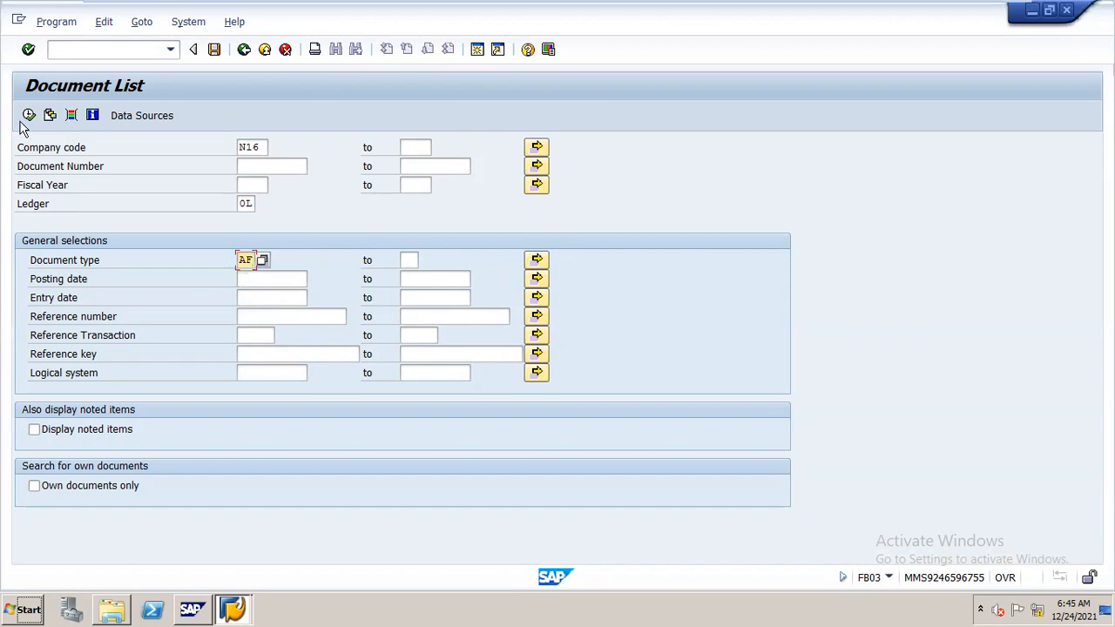
pyautogui.click(29, 116)
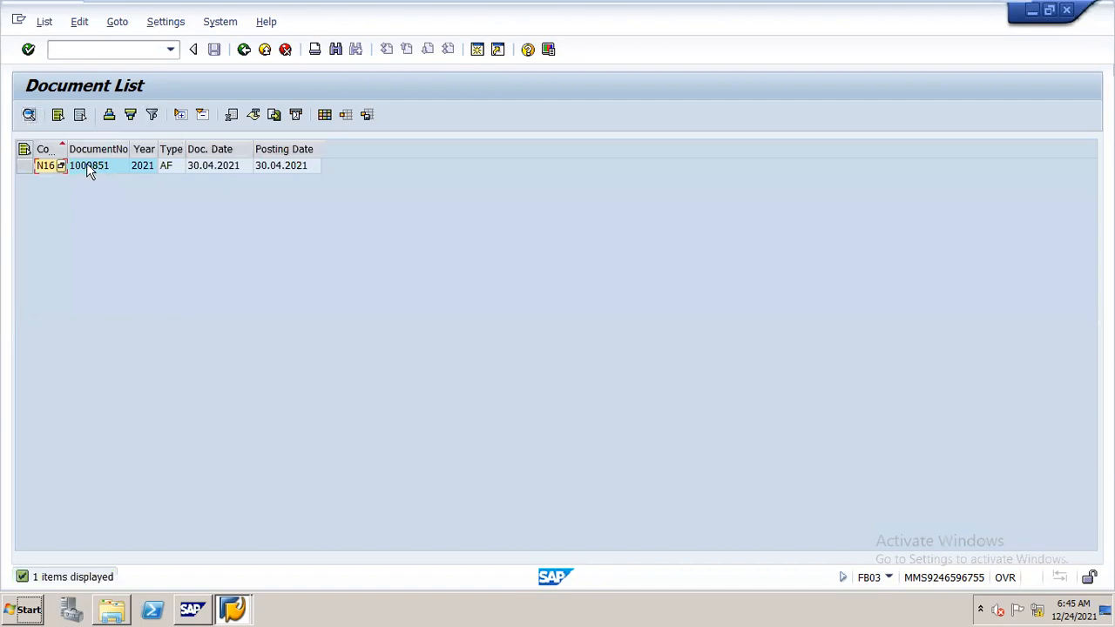
# Open the AF document dated 30.04.2021 and examine its depreciation expense and machinery depreciation line items.
pyautogui.click(209, 165)
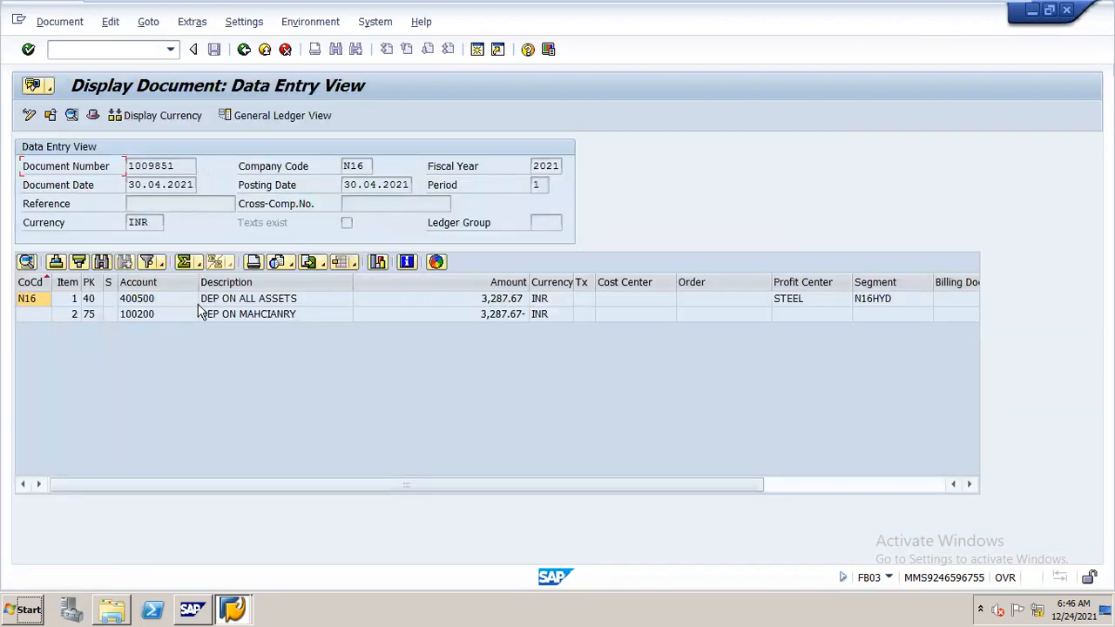
pyautogui.click(161, 302)
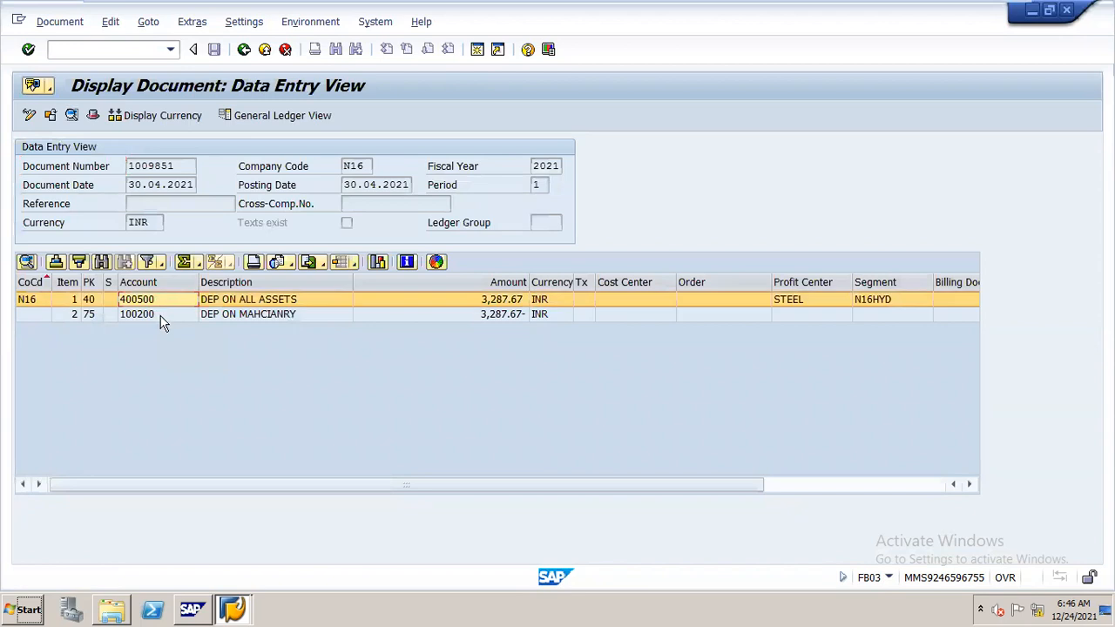
pyautogui.click(161, 319)
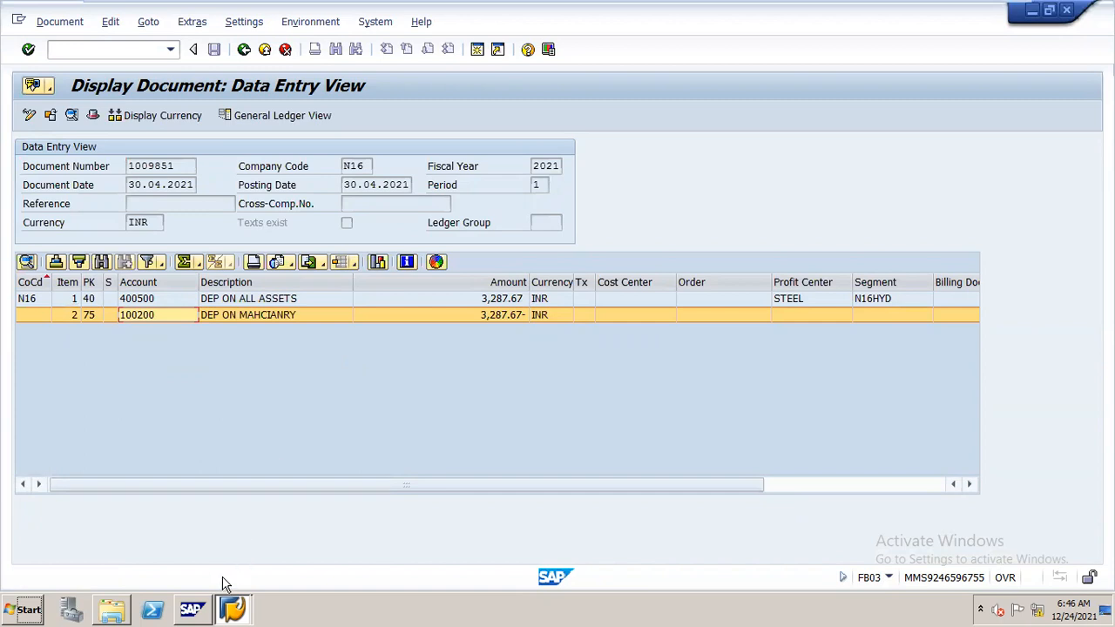
# Return to the depreciation posting run with /nafab.
pyautogui.click(150, 50)
pyautogui.write('/nafa')
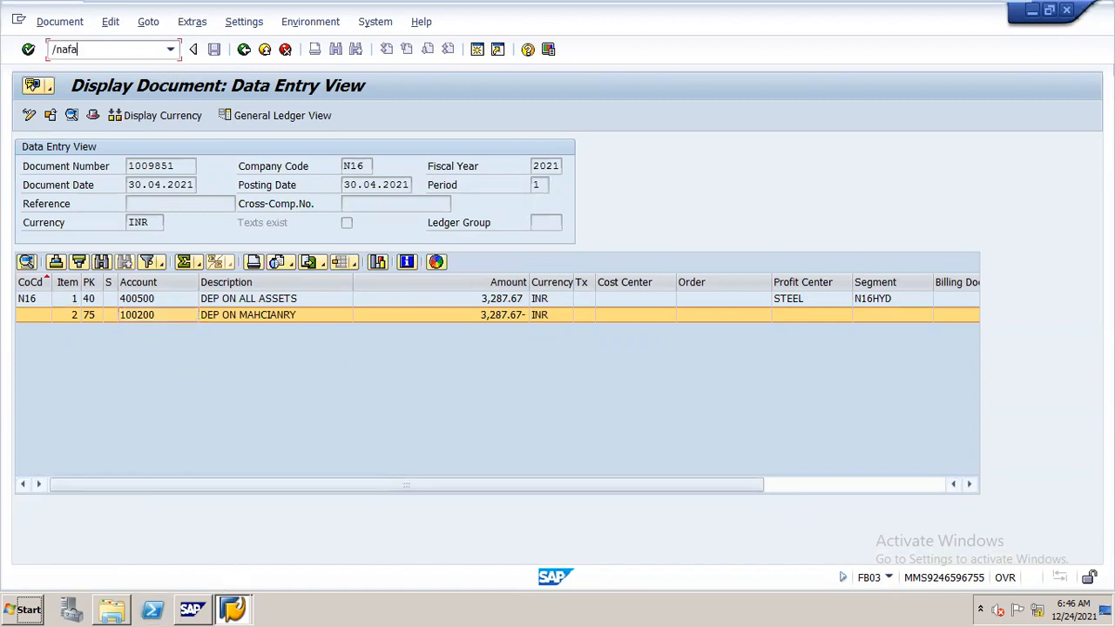
pyautogui.write('b')
pyautogui.press('BackSpace')
pyautogui.press('BackSpace')
pyautogui.press('BackSpace')
pyautogui.write('/nafab')
pyautogui.press('Return')
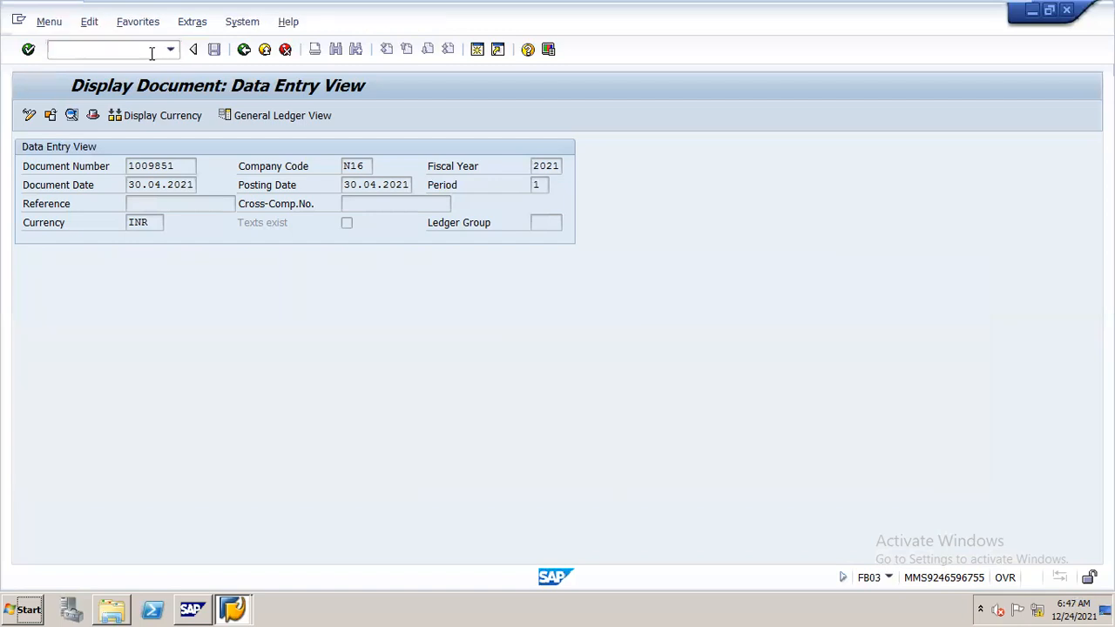
pyautogui.write('/nafab')
pyautogui.press('Return')
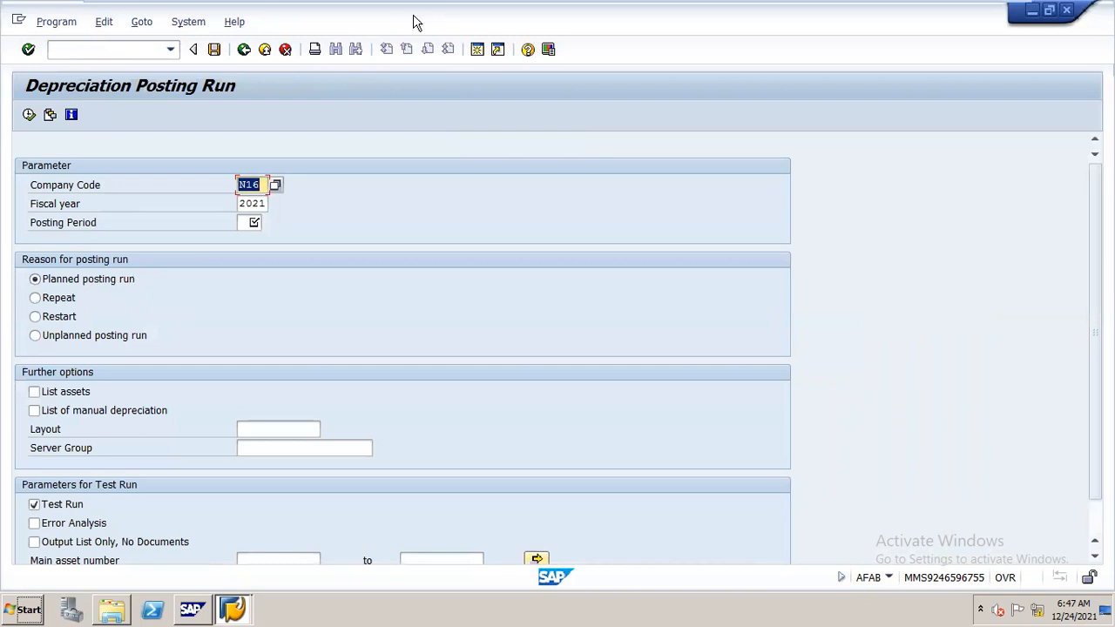
# Set the reason for the posting run to Unplanned posting run.
pyautogui.doubleClick(468, 32)
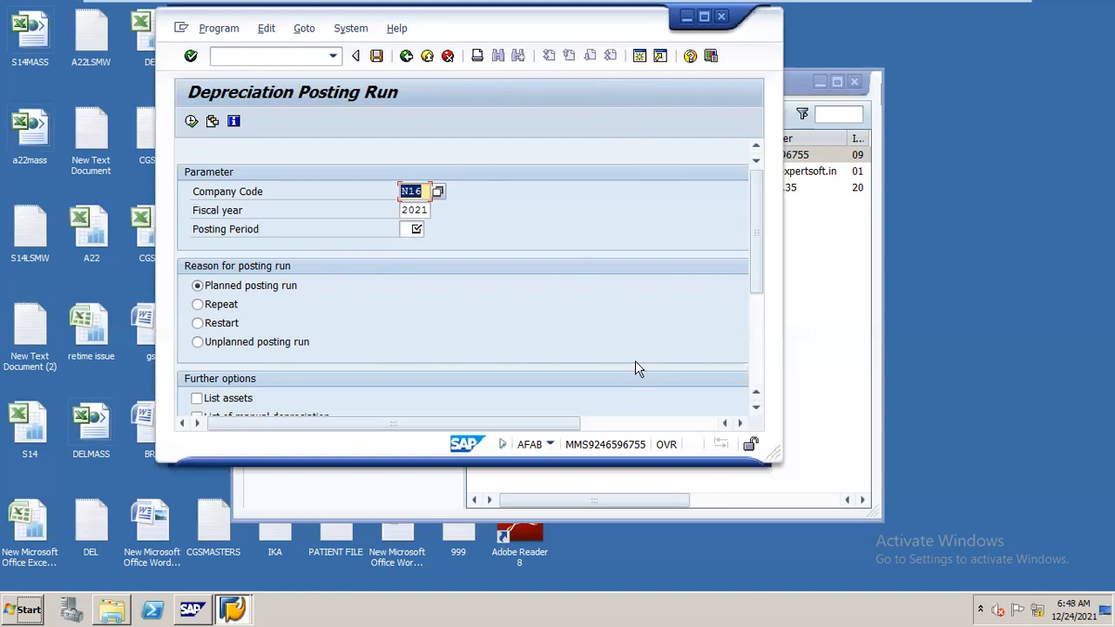
pyautogui.click(704, 17)
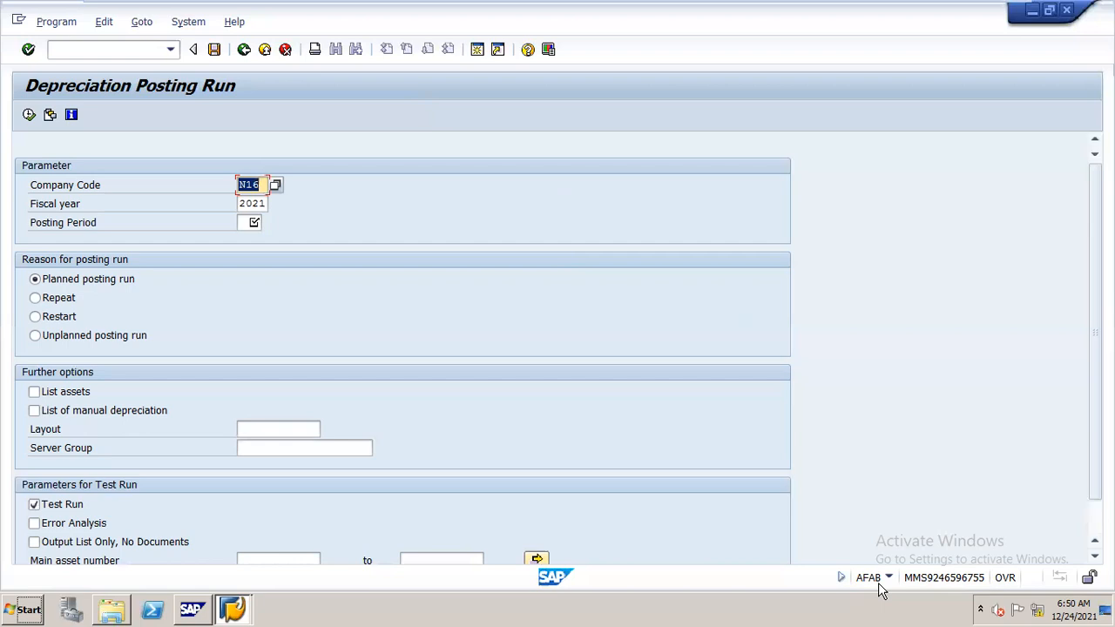
pyautogui.moveTo(615, 33); pyautogui.dragTo(675, 40)
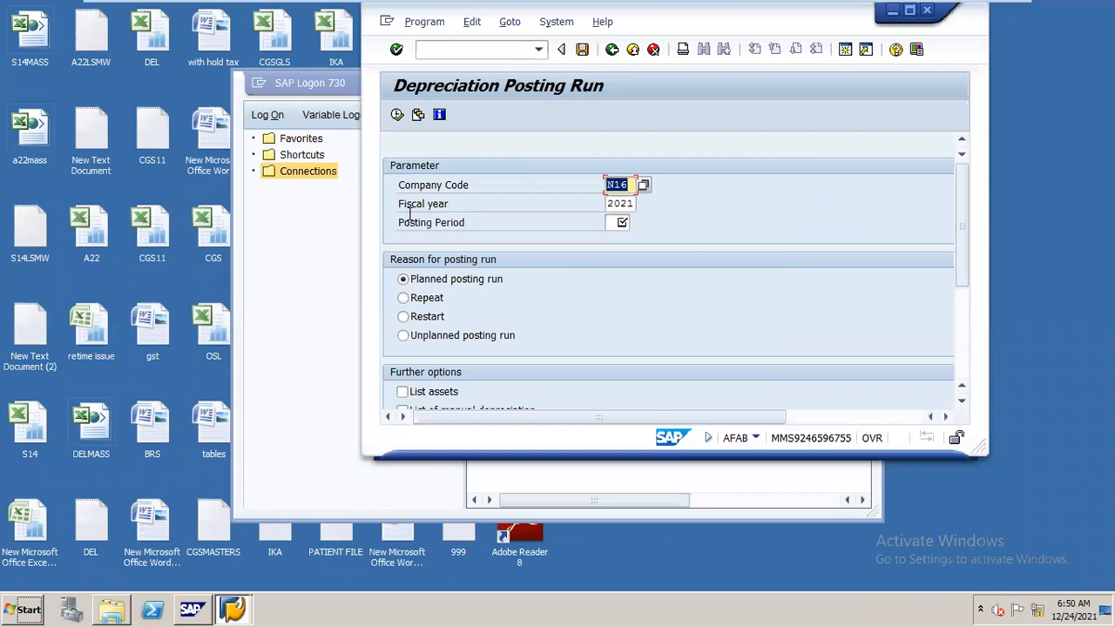
pyautogui.click(403, 338)
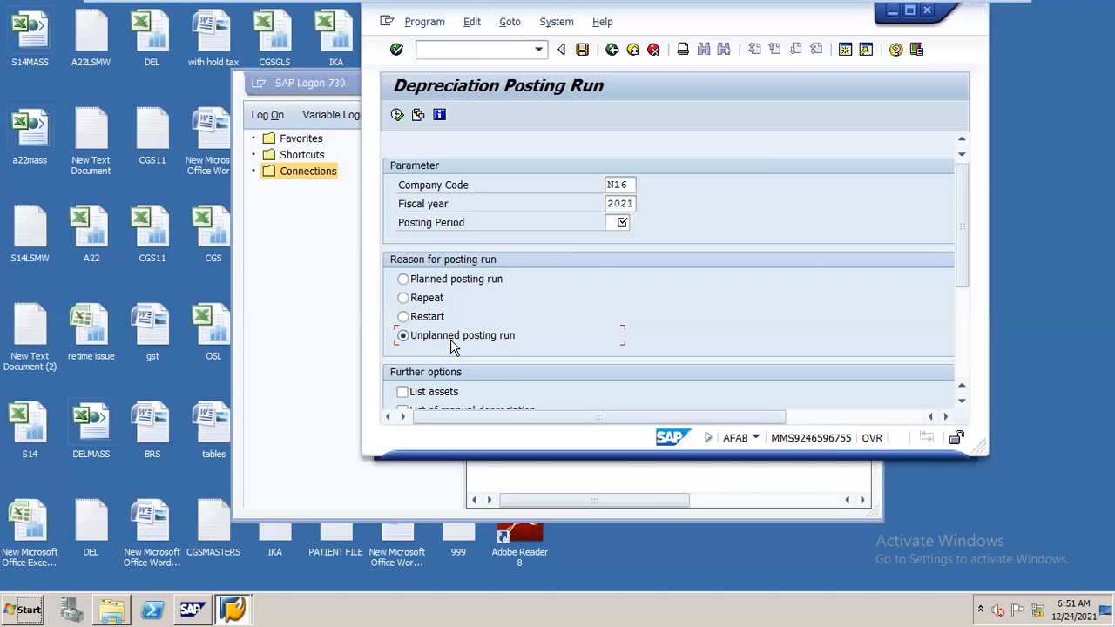
# Switch the reason for the posting run to Restart and then to Repeat.
pyautogui.click(909, 11)
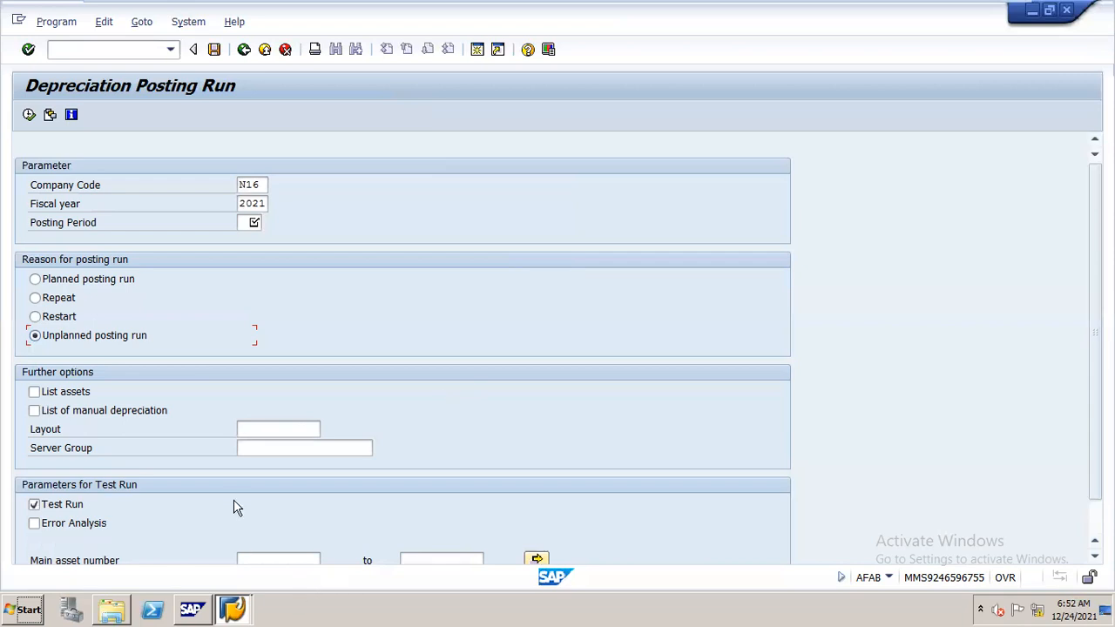
pyautogui.doubleClick(613, 22)
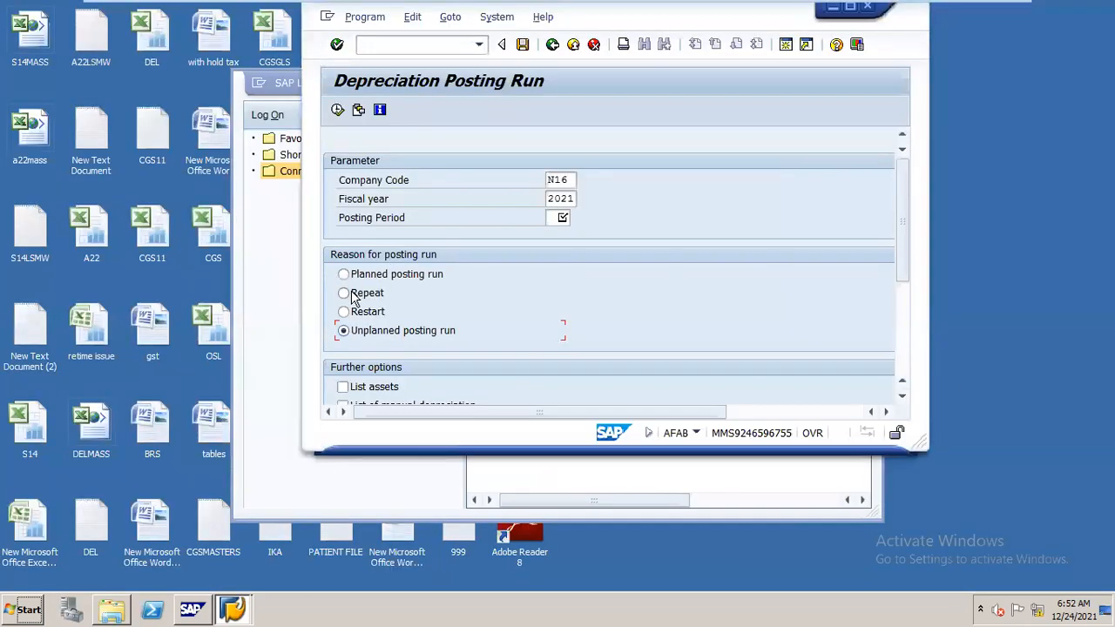
pyautogui.click(345, 313)
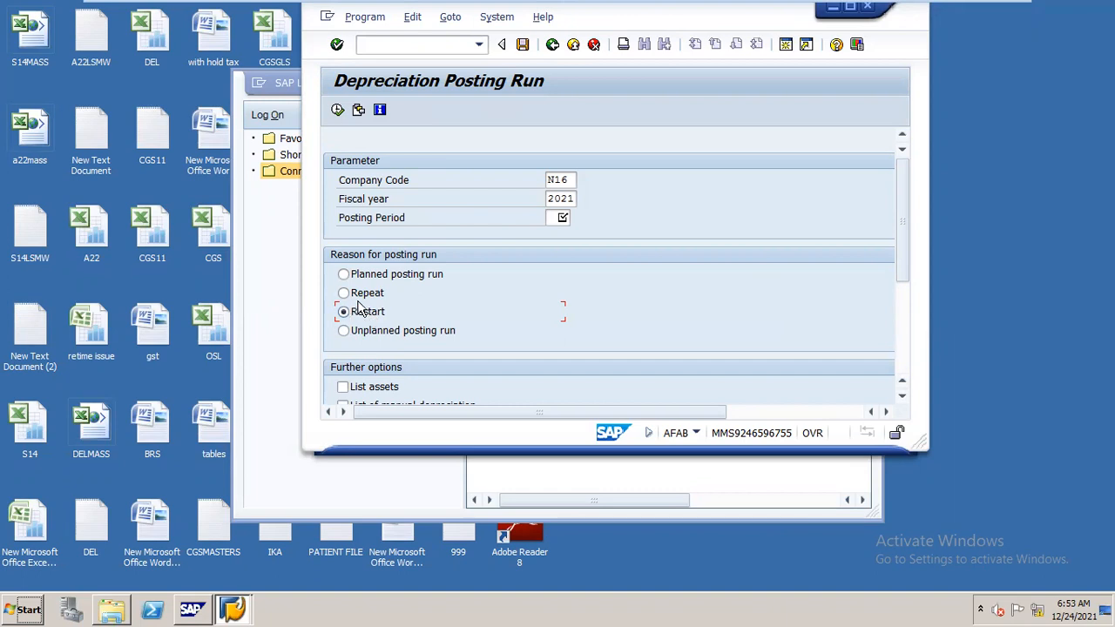
pyautogui.click(343, 292)
# Minimize the depreciation posting run session and the SAP Logon window to reveal the desktop.
pyautogui.click(834, 7)
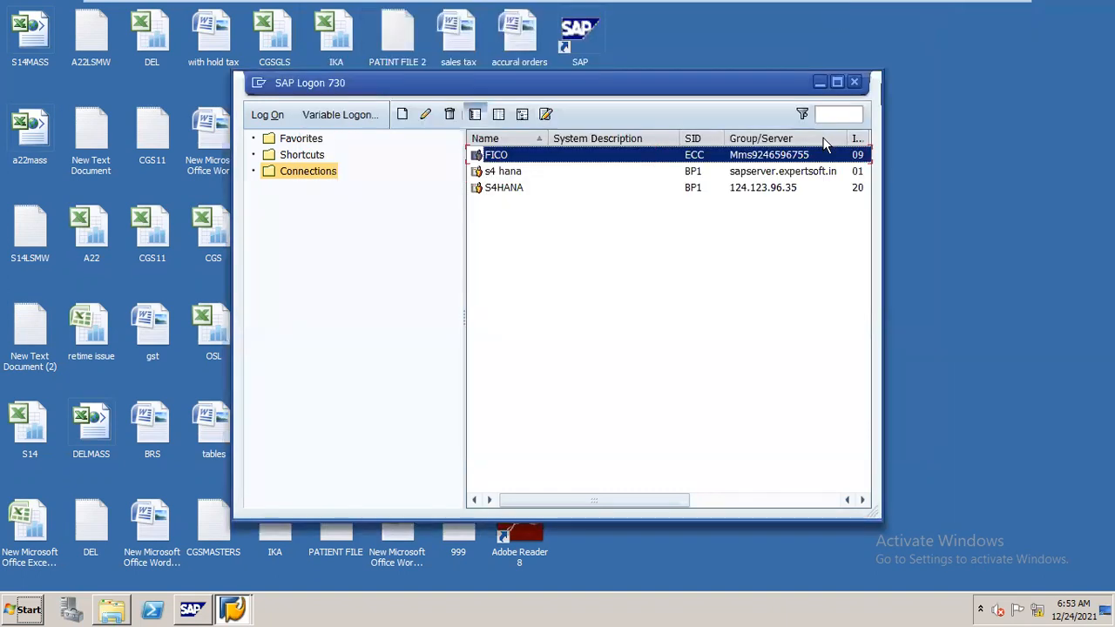
pyautogui.click(820, 82)
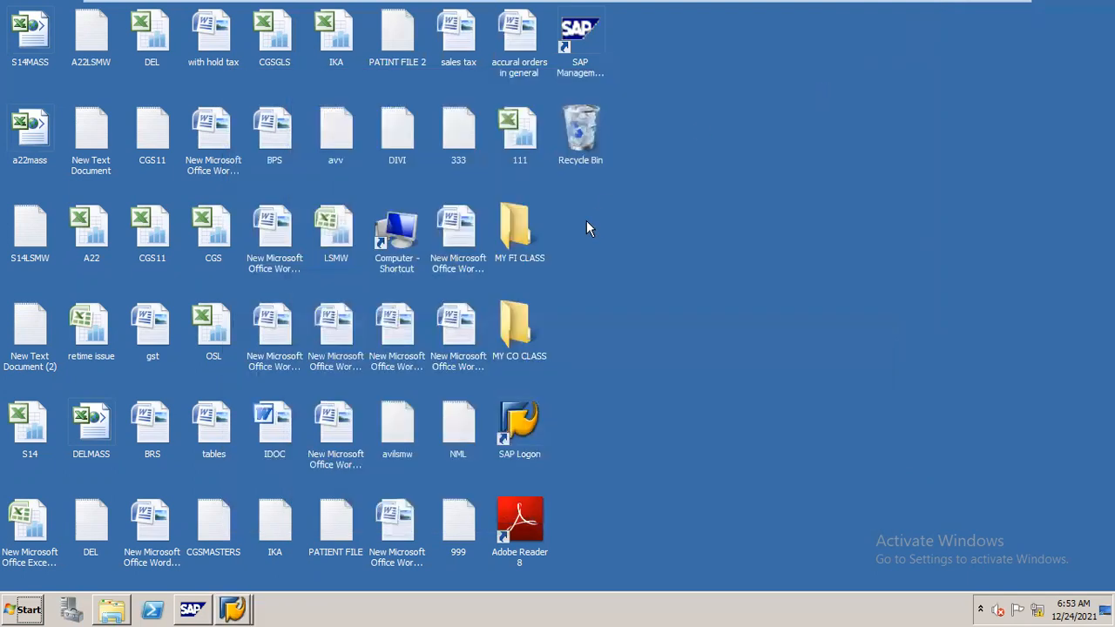
# Open the ROUGH GL workbook from the MY FI CLASS folder on the desktop and maximize its window.
pyautogui.doubleClick(524, 244)
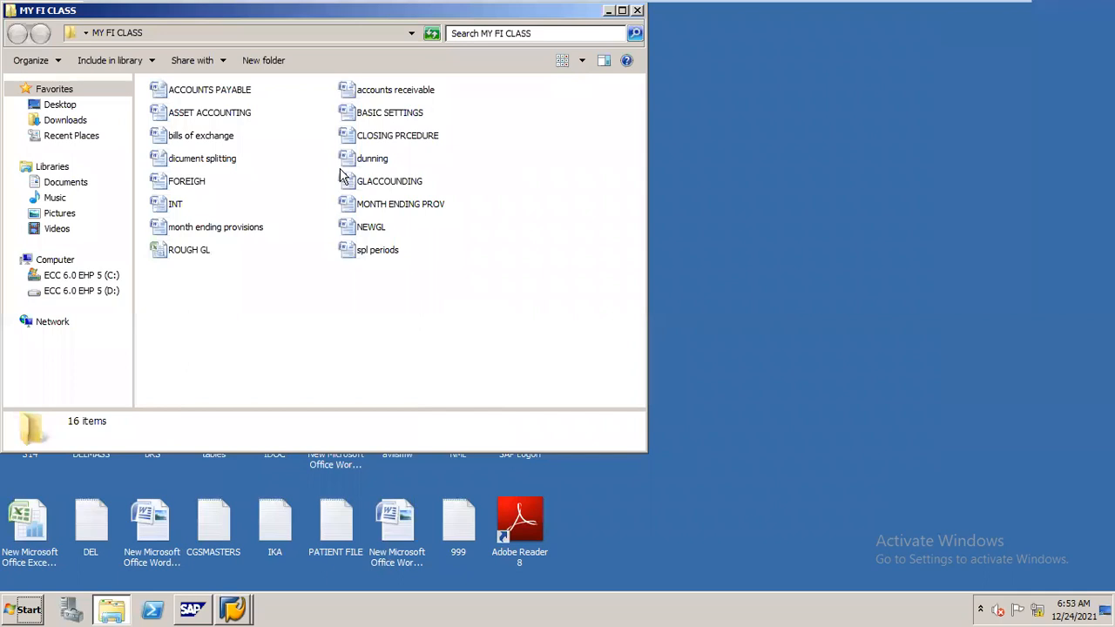
pyautogui.click(403, 155)
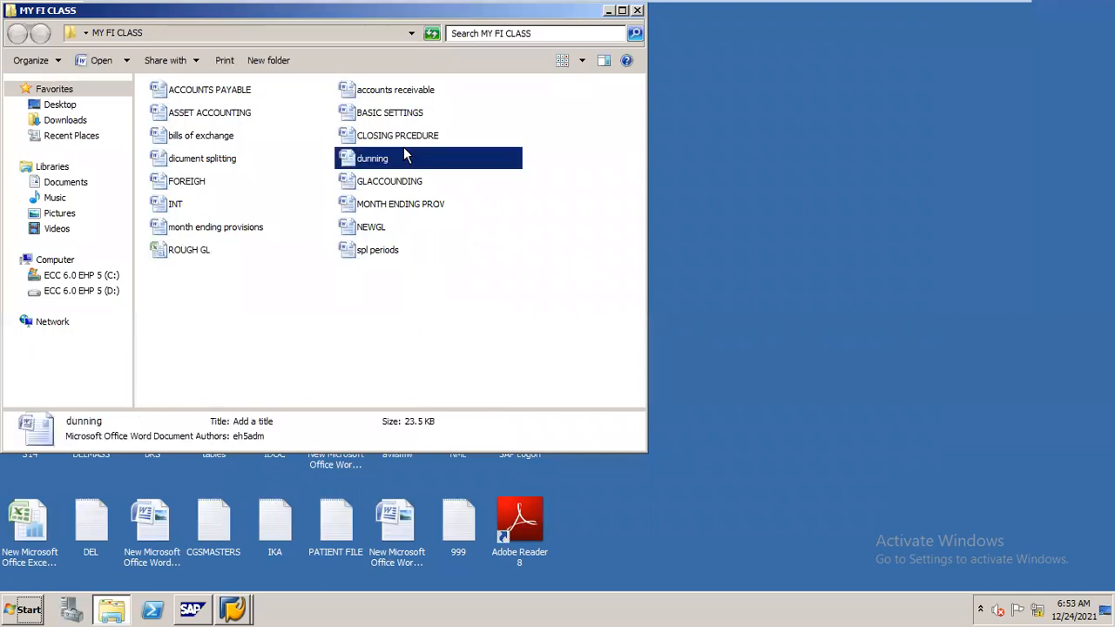
pyautogui.press('Down')
pyautogui.press('r')
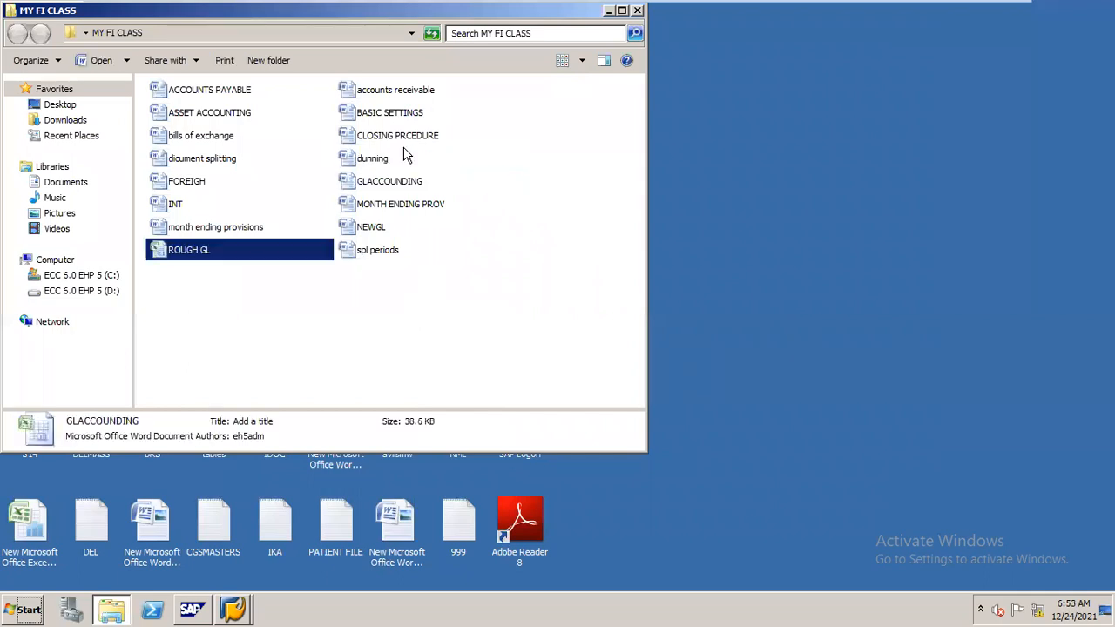
pyautogui.press('Return')
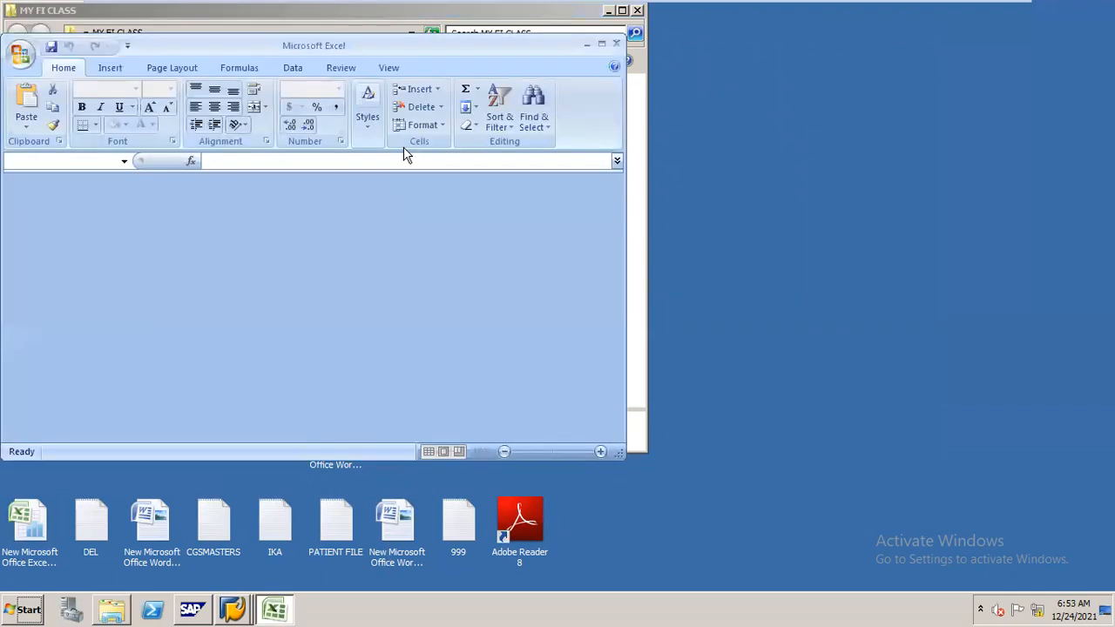
pyautogui.click(601, 44)
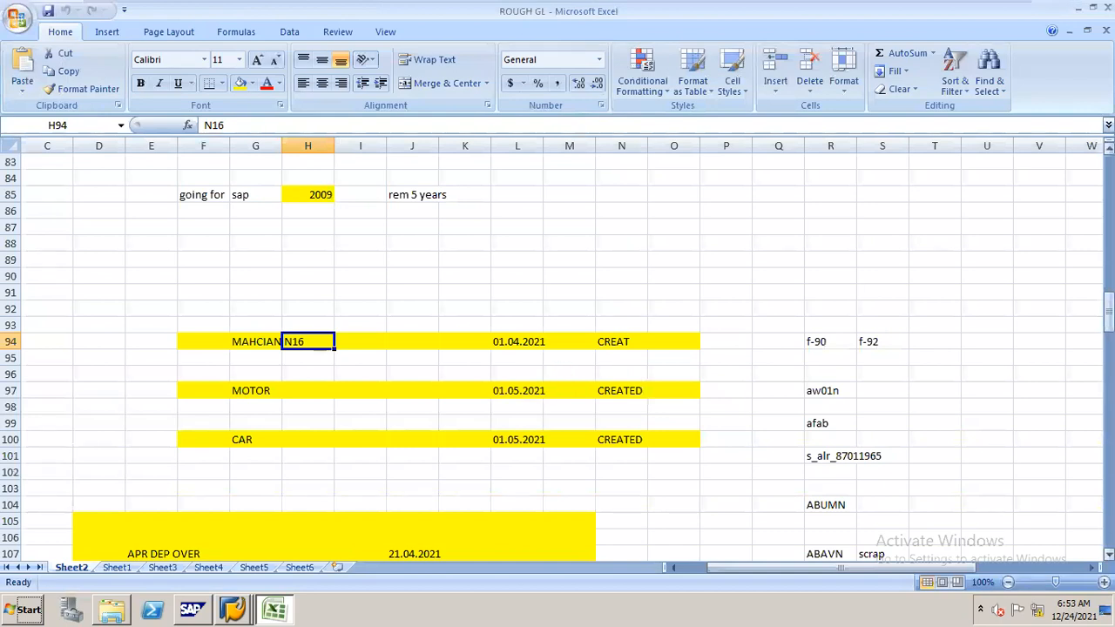
# Change the start date of the 2ND ASSET row in cell K112 to 21.04.2021.
pyautogui.moveTo(1108, 305); pyautogui.dragTo(1108, 373)
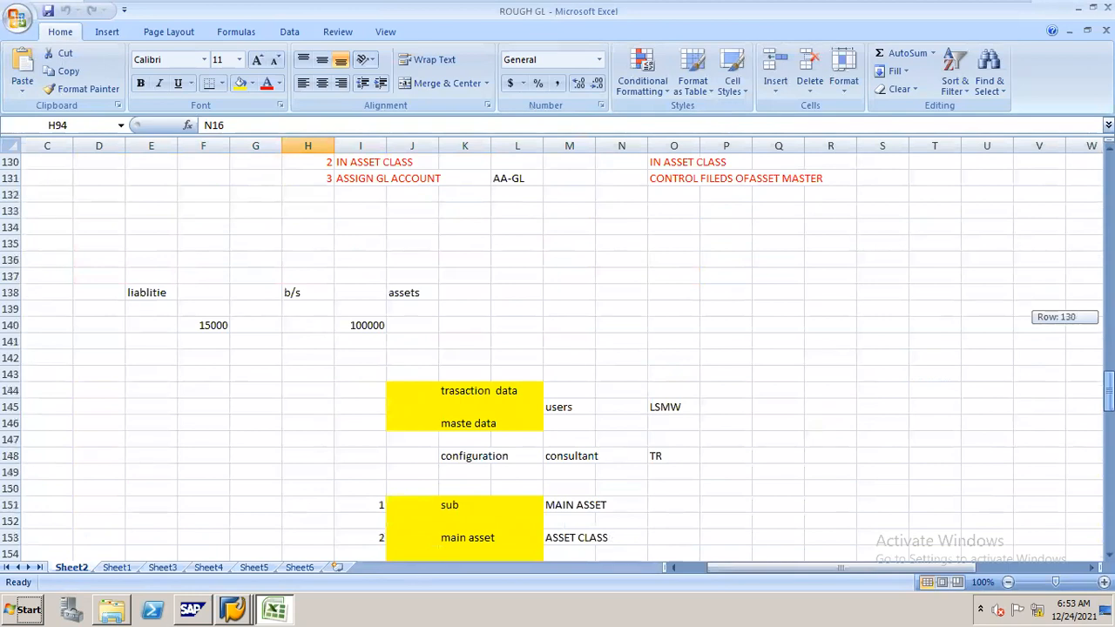
pyautogui.moveTo(1108, 373); pyautogui.dragTo(1108, 324)
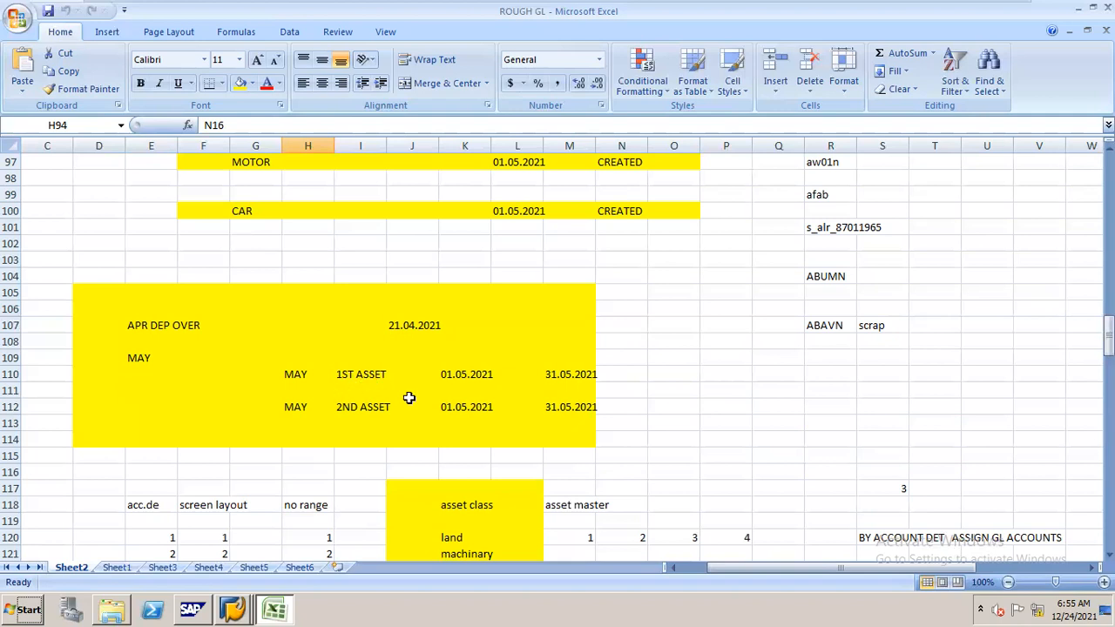
pyautogui.click(471, 409)
pyautogui.write('24')
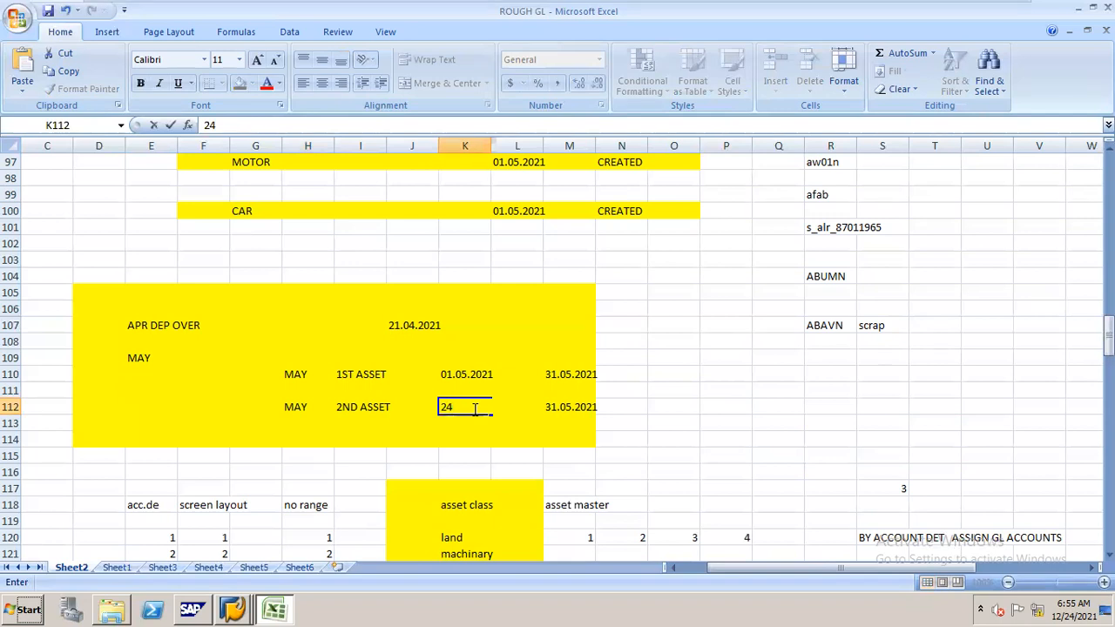
pyautogui.write('.04')
pyautogui.press('BackSpace')
pyautogui.press('BackSpace')
pyautogui.press('BackSpace')
pyautogui.press('BackSpace')
pyautogui.write('1.04.2021')
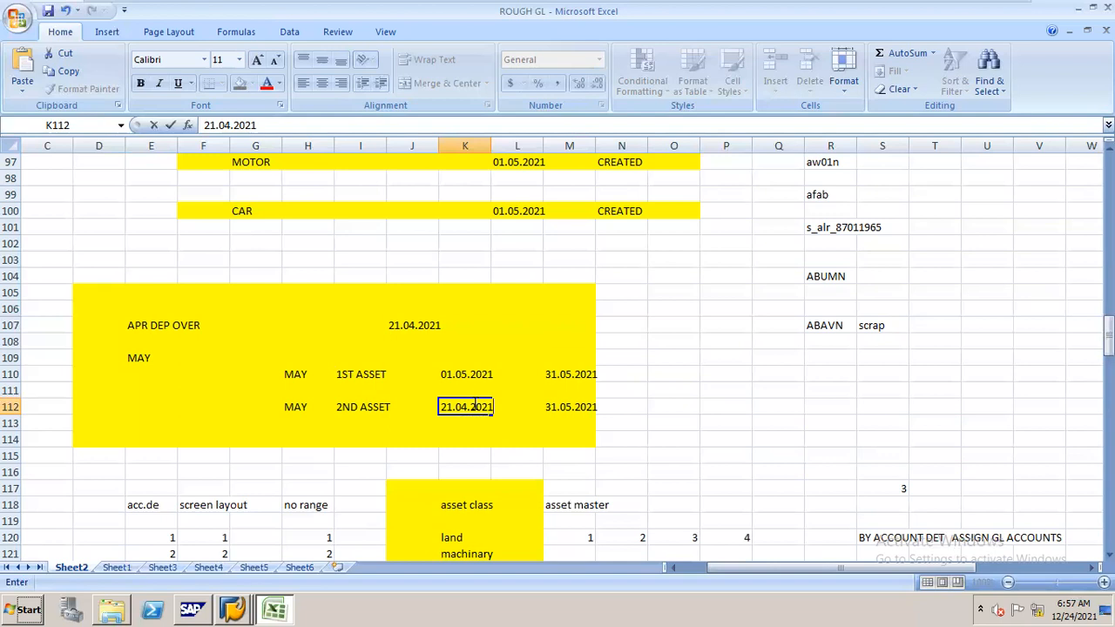
# Switch to SAP and set posting period 1 and main asset number 2 for the test run of the depreciation posting.
pyautogui.hotkey('alt', 'Tab')
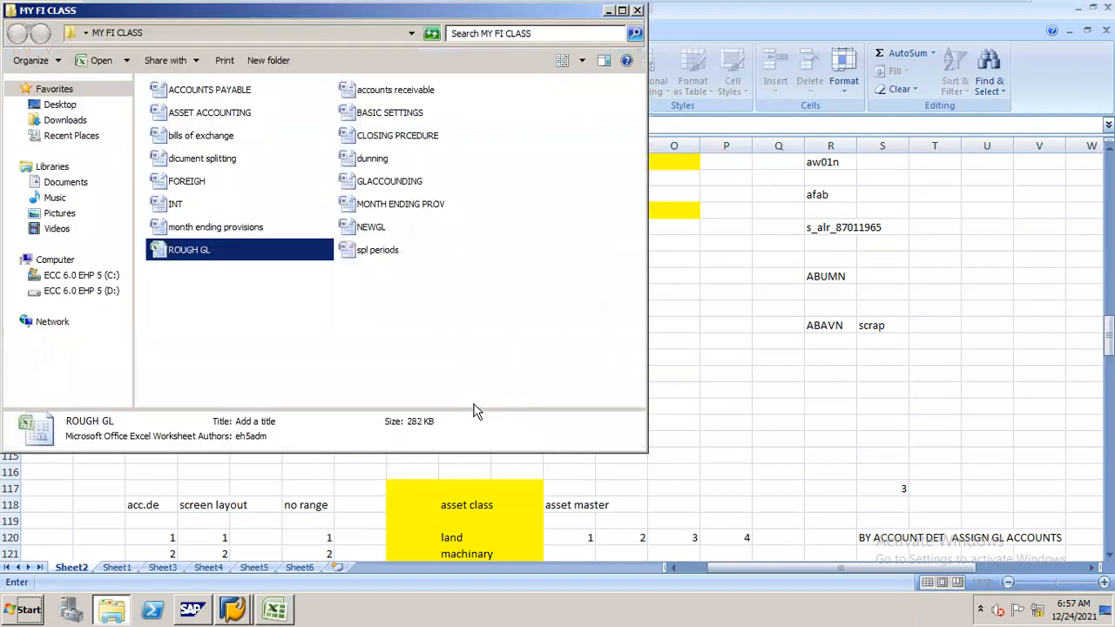
pyautogui.click(232, 609)
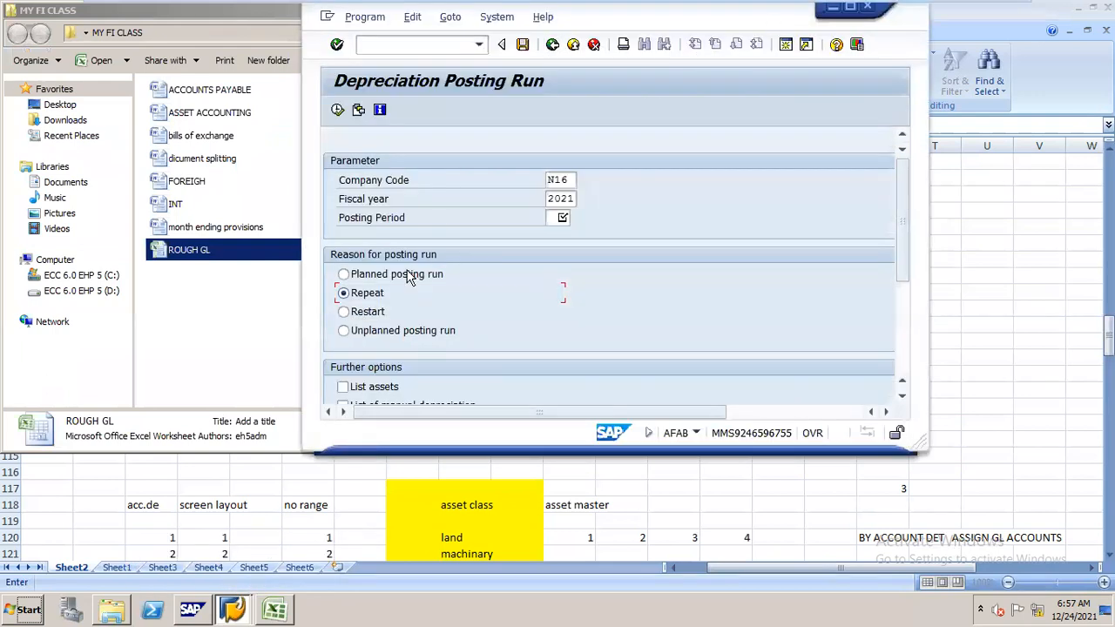
pyautogui.click(849, 8)
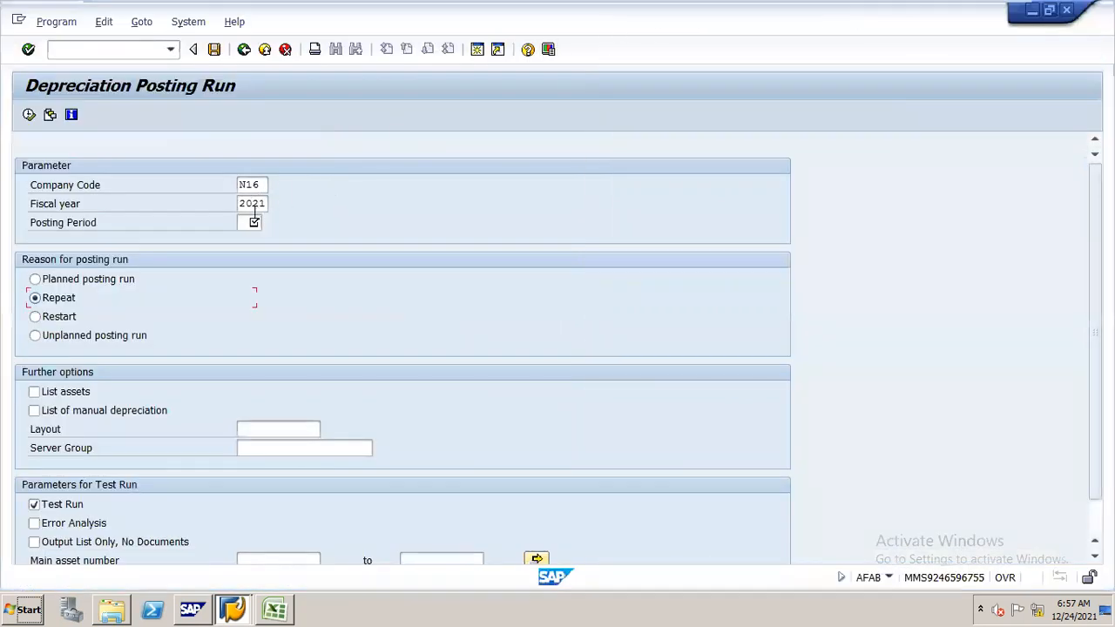
pyautogui.click(249, 222)
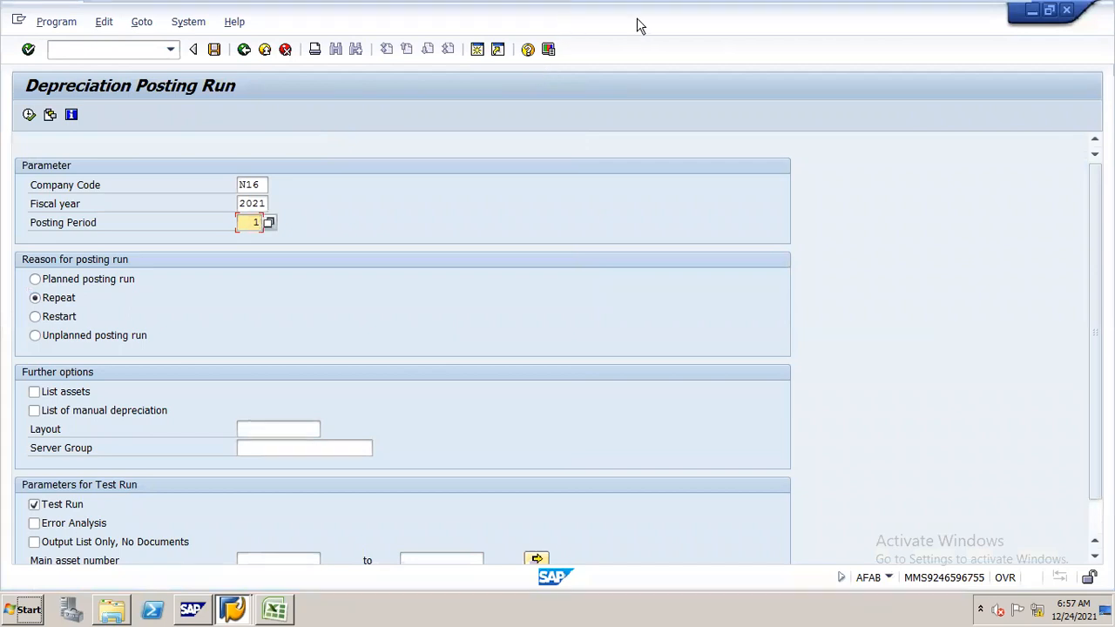
pyautogui.moveTo(638, 19); pyautogui.dragTo(706, 23)
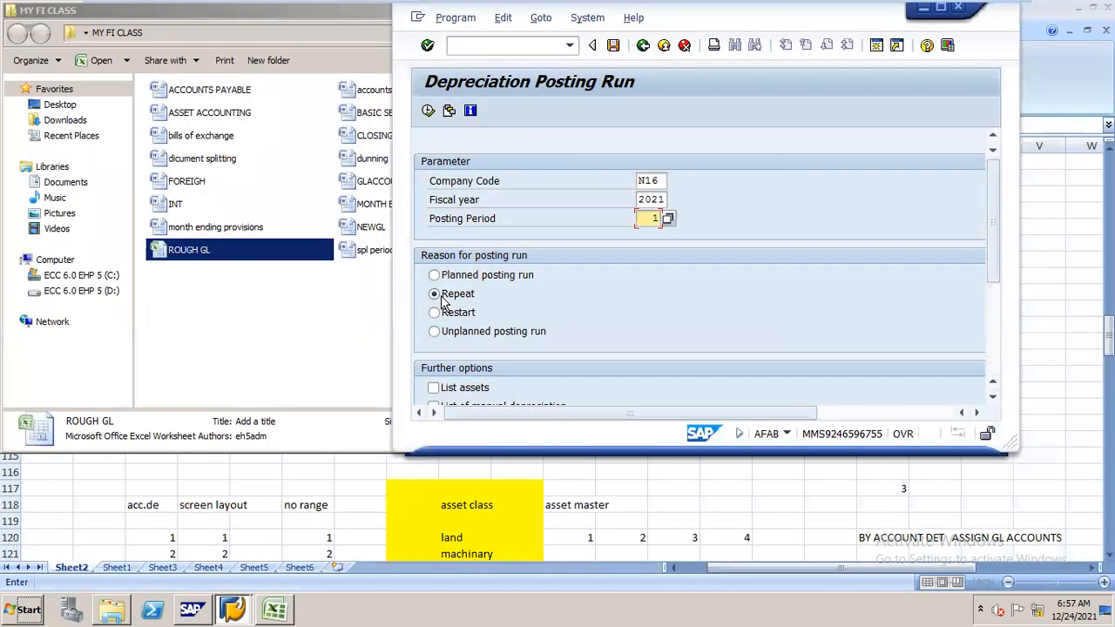
pyautogui.click(942, 11)
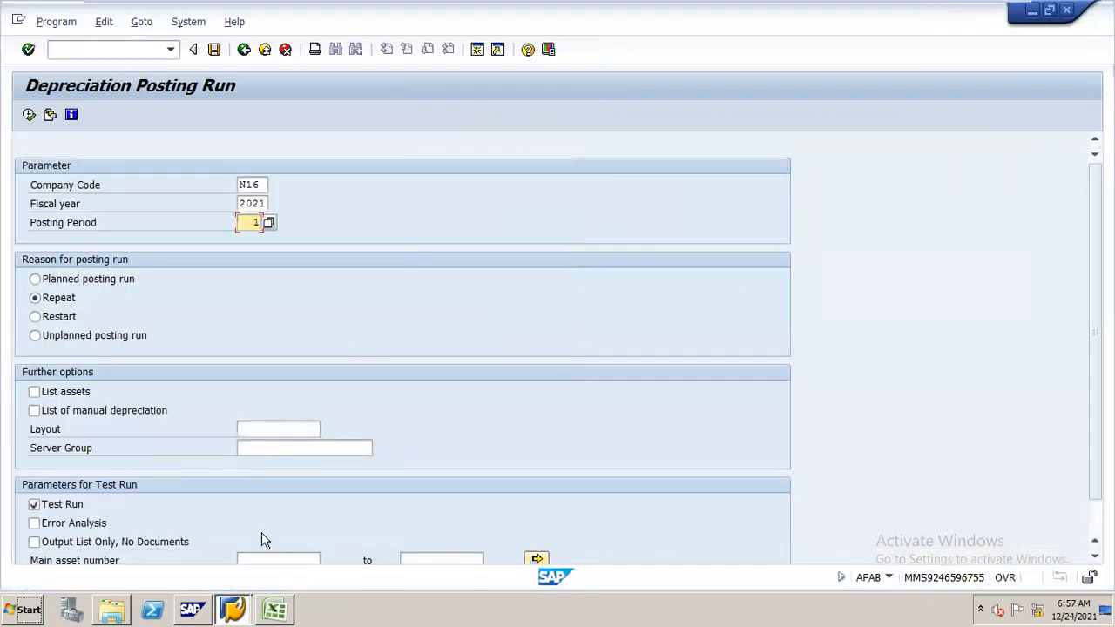
pyautogui.moveTo(1095, 322); pyautogui.dragTo(1095, 353)
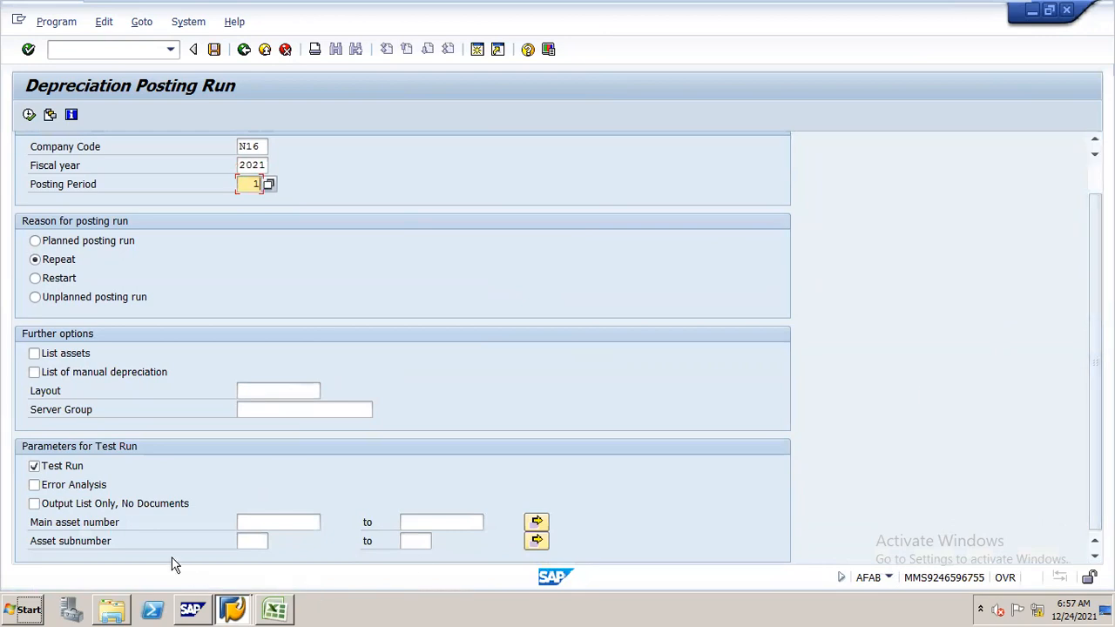
pyautogui.click(275, 525)
pyautogui.write('2')
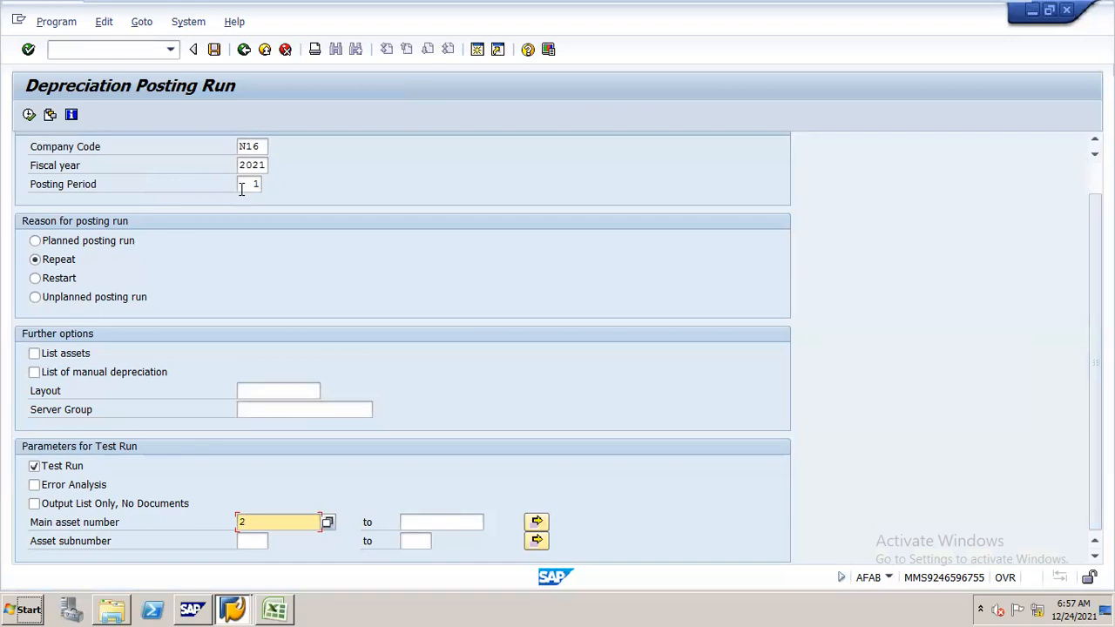
# Switch back to the ROUGH GL workbook, set cell K112 to 01.05.2021 and minimize the MY FI CLASS folder window.
pyautogui.hotkey('alt', 'Tab')
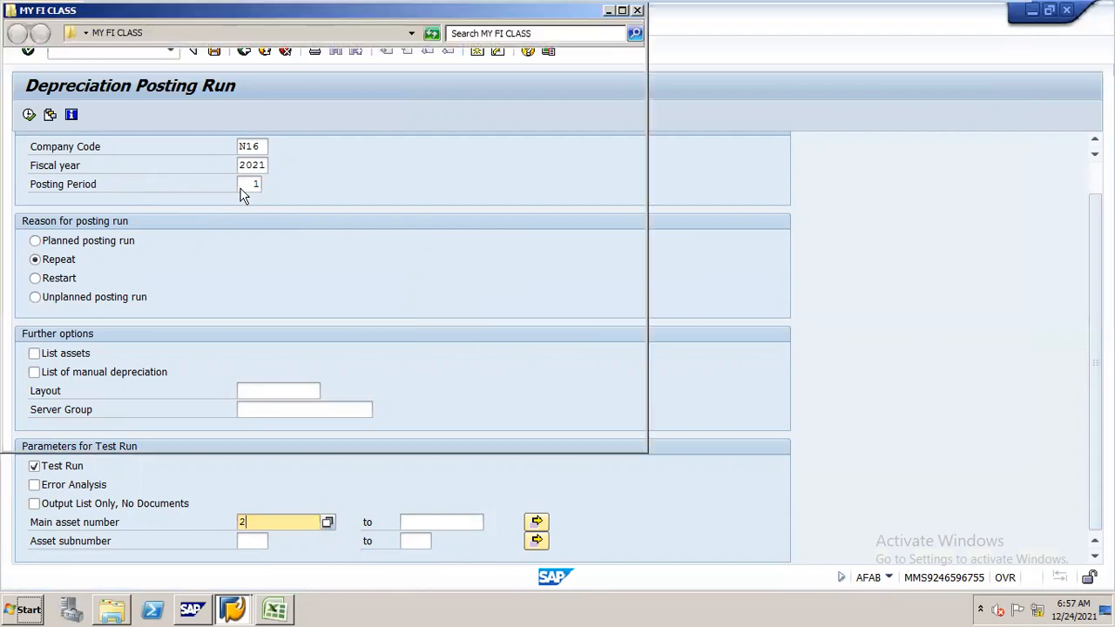
pyautogui.click(273, 608)
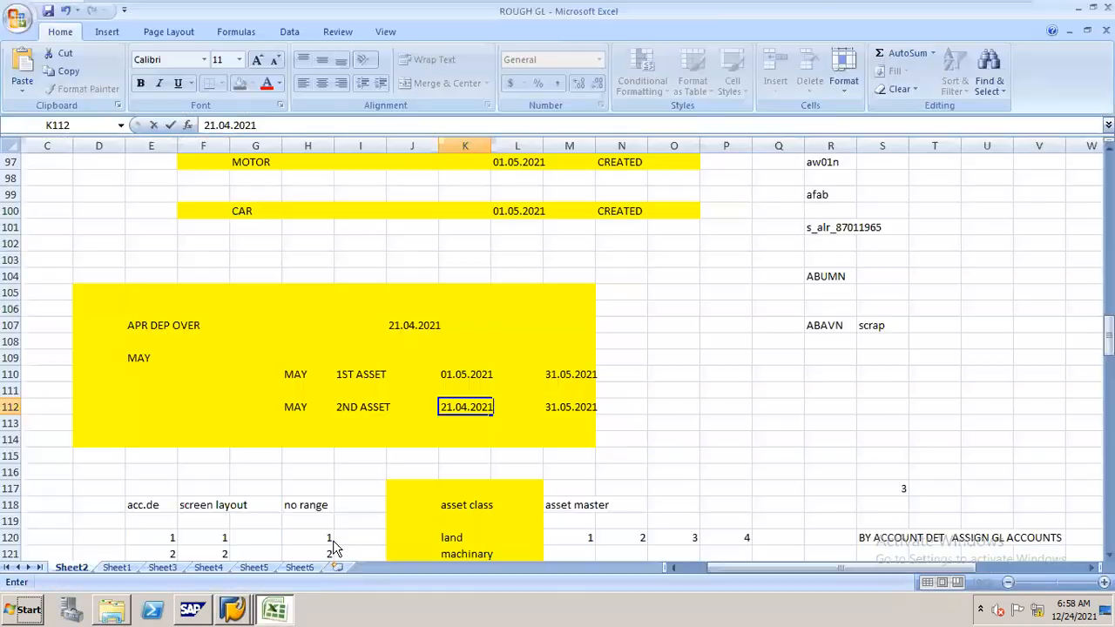
pyautogui.write('01.')
pyautogui.press('BackSpace')
pyautogui.press('BackSpace')
pyautogui.press('BackSpace')
pyautogui.press('BackSpace')
pyautogui.press('BackSpace')
pyautogui.press('BackSpace')
pyautogui.press('BackSpace')
pyautogui.press('BackSpace')
pyautogui.press('BackSpace')
pyautogui.press('BackSpace')
pyautogui.press('BackSpace')
pyautogui.press('BackSpace')
pyautogui.press('BackSpace')
pyautogui.write('01.05.2021')
pyautogui.hotkey('alt', 'Tab')
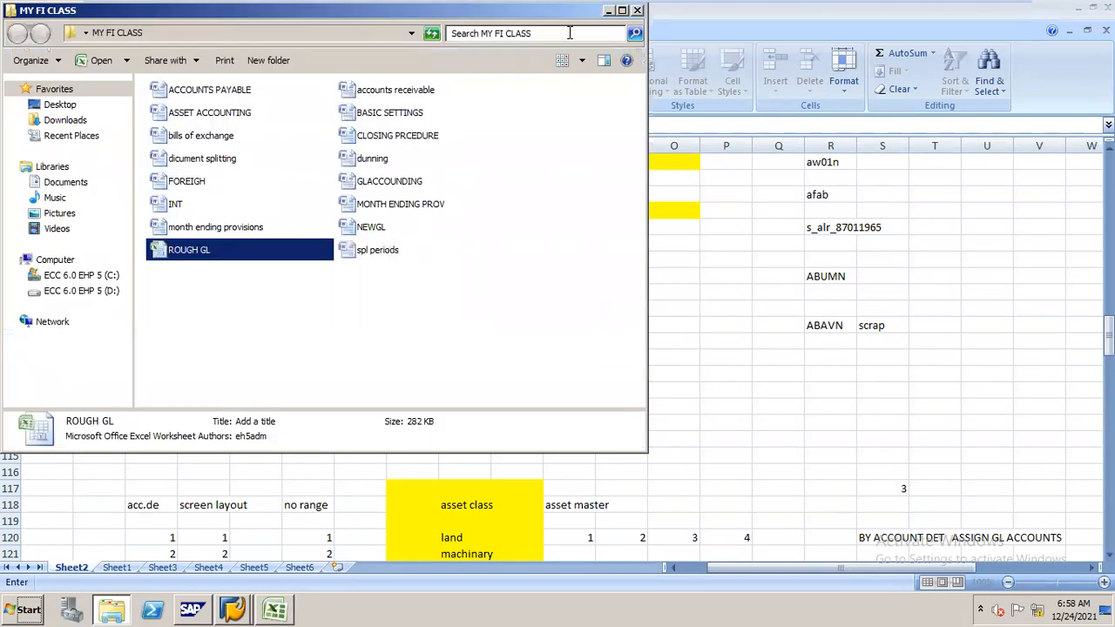
pyautogui.click(609, 12)
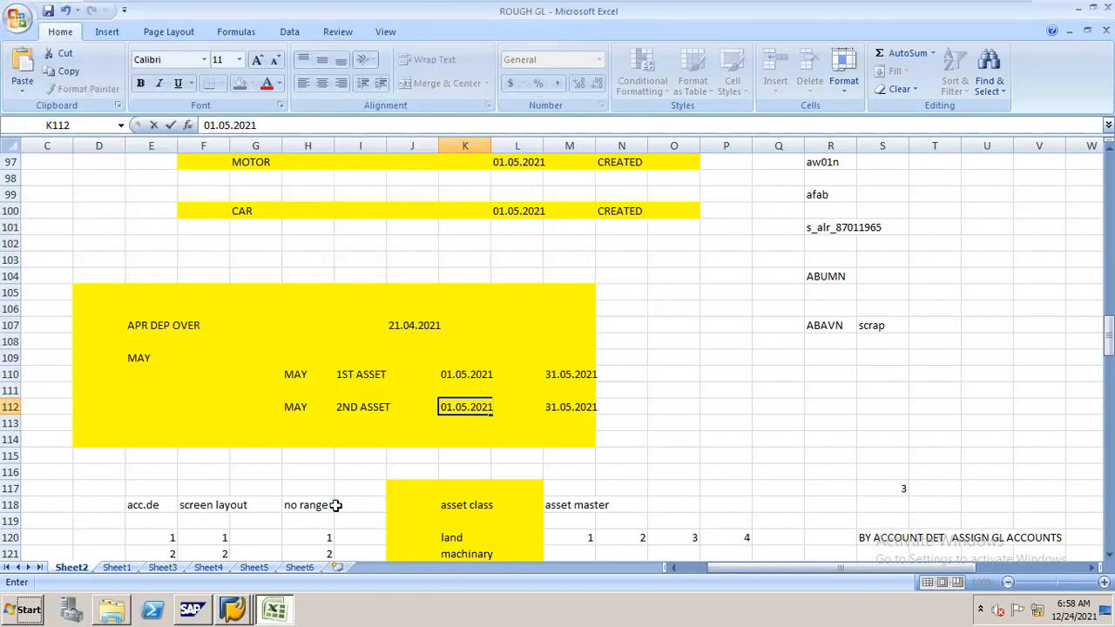
# Switch to SAP, open the Asset Explorer with /naw01n and display the posted values of asset 1001.
pyautogui.moveTo(233, 606)
pyautogui.click(235, 577)
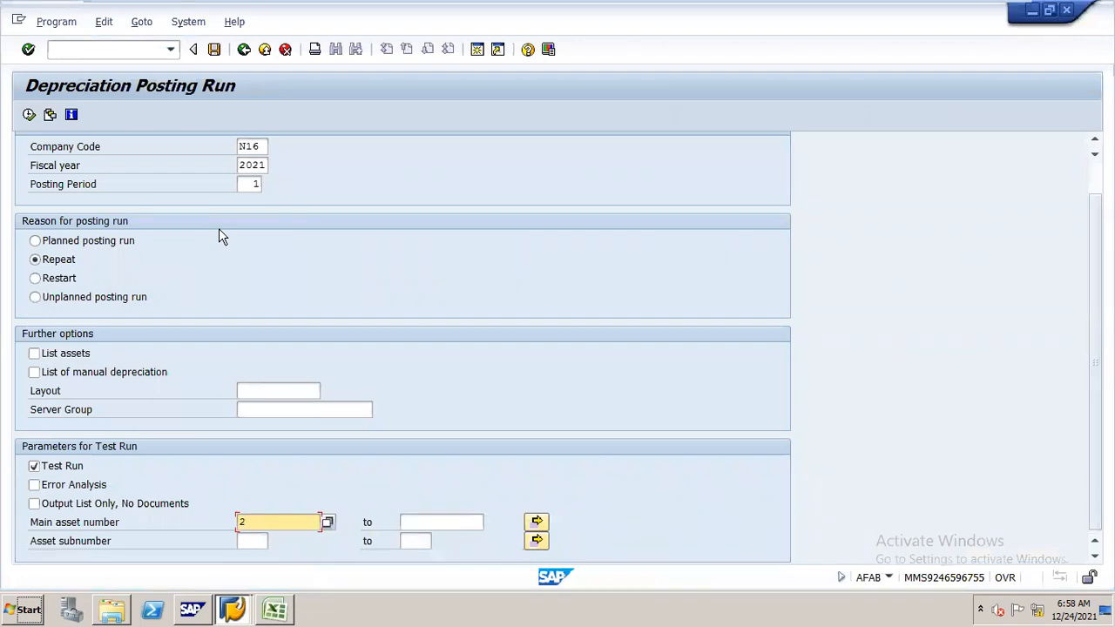
pyautogui.click(145, 48)
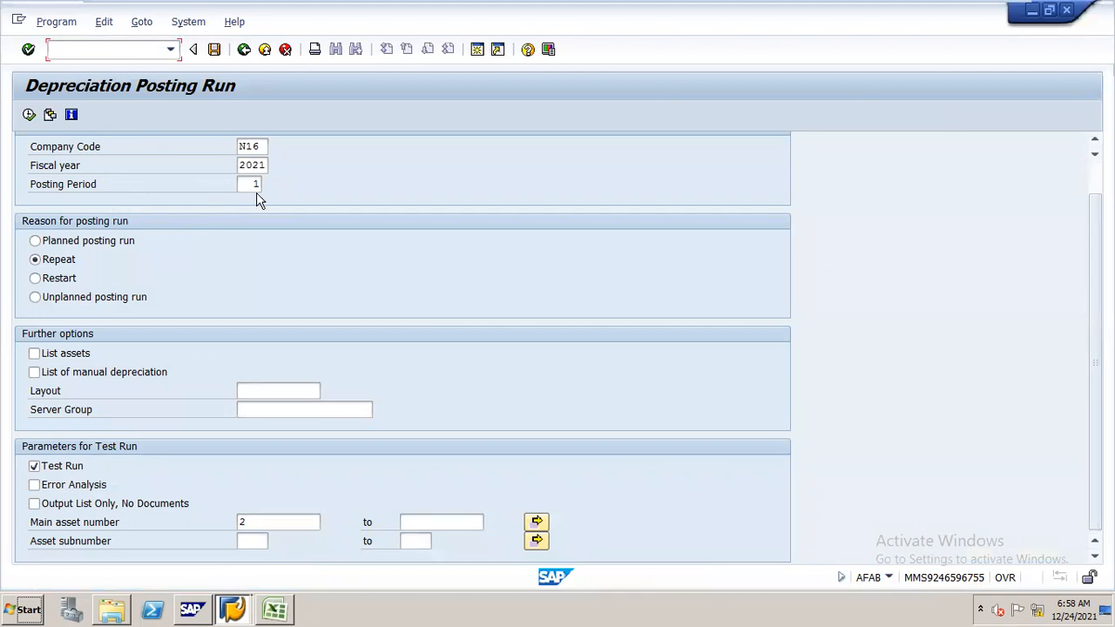
pyautogui.write('/nafa')
pyautogui.press('BackSpace')
pyautogui.press('BackSpace')
pyautogui.press('BackSpace')
pyautogui.press('BackSpace')
pyautogui.press('BackSpace')
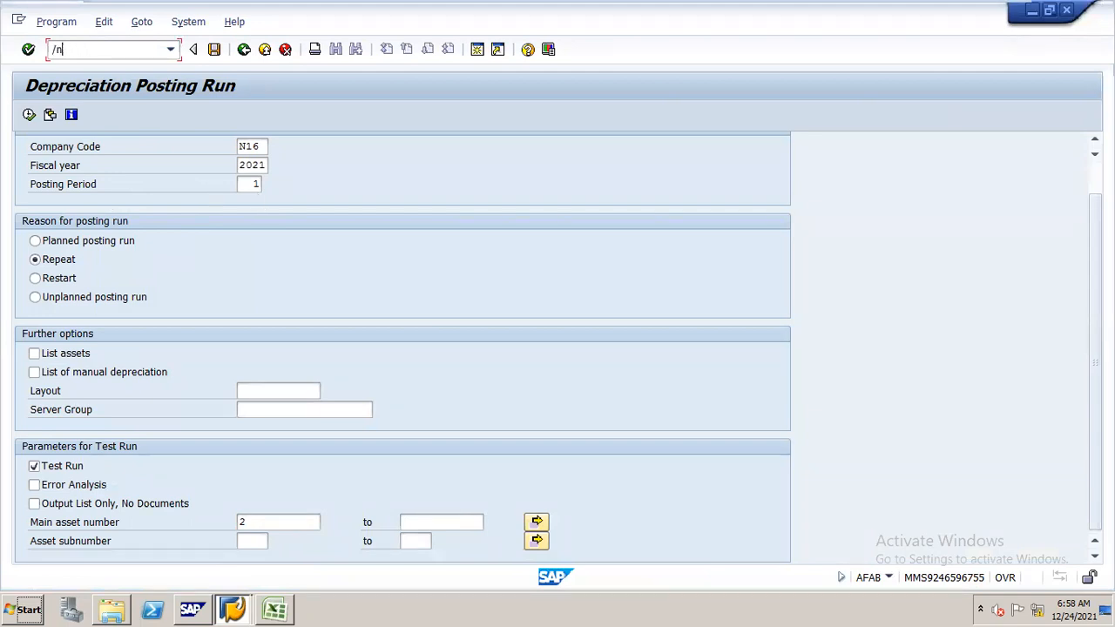
pyautogui.write('/naw01n')
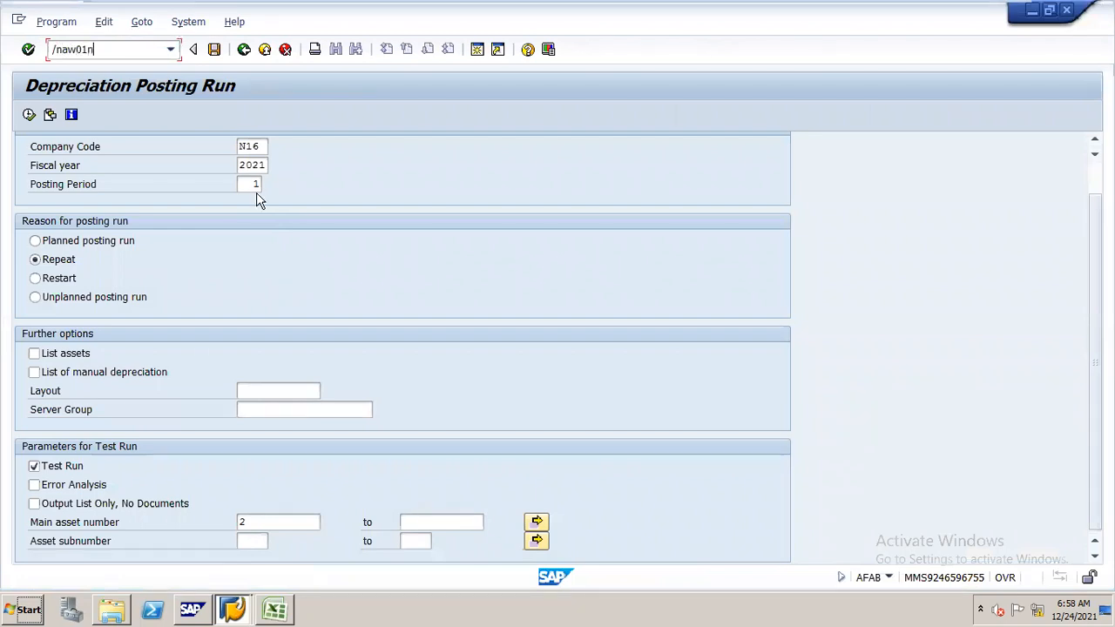
pyautogui.press('Return')
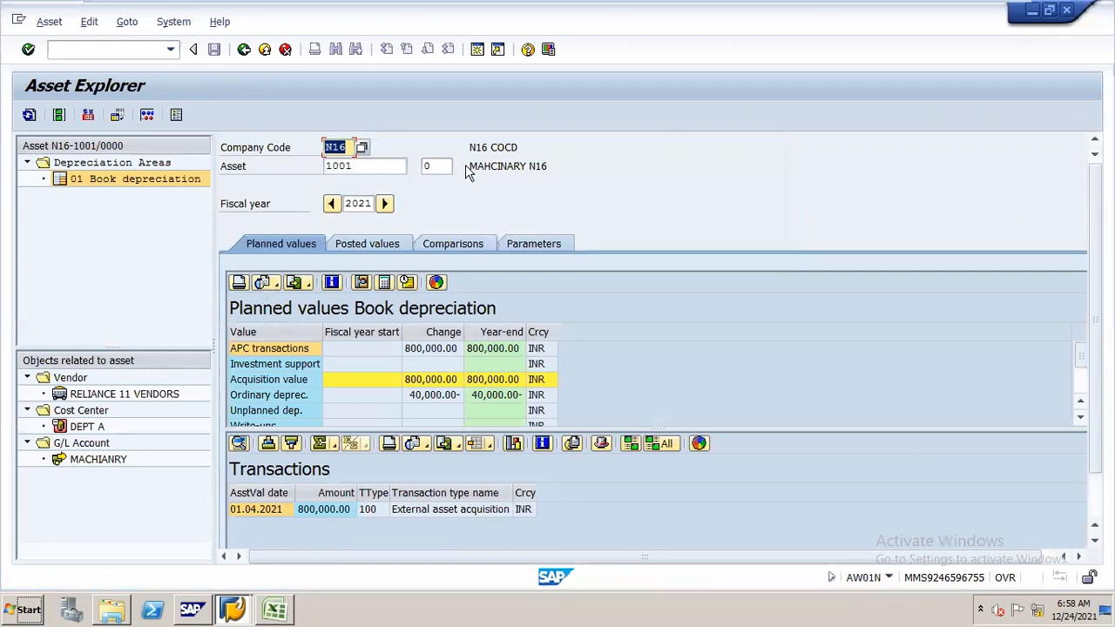
pyautogui.click(380, 166)
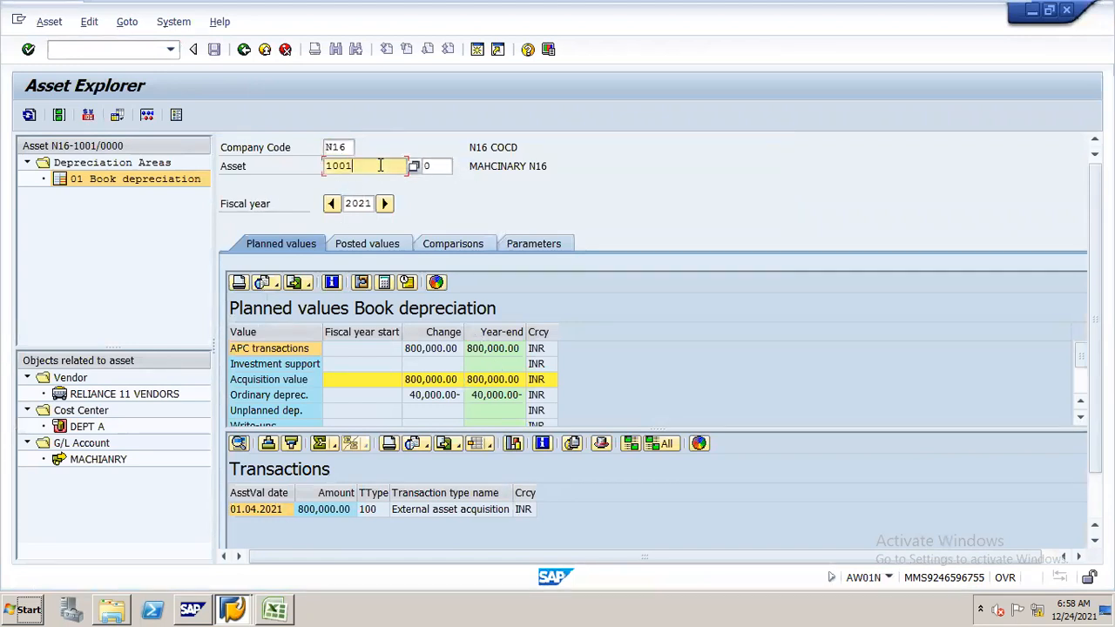
pyautogui.click(381, 243)
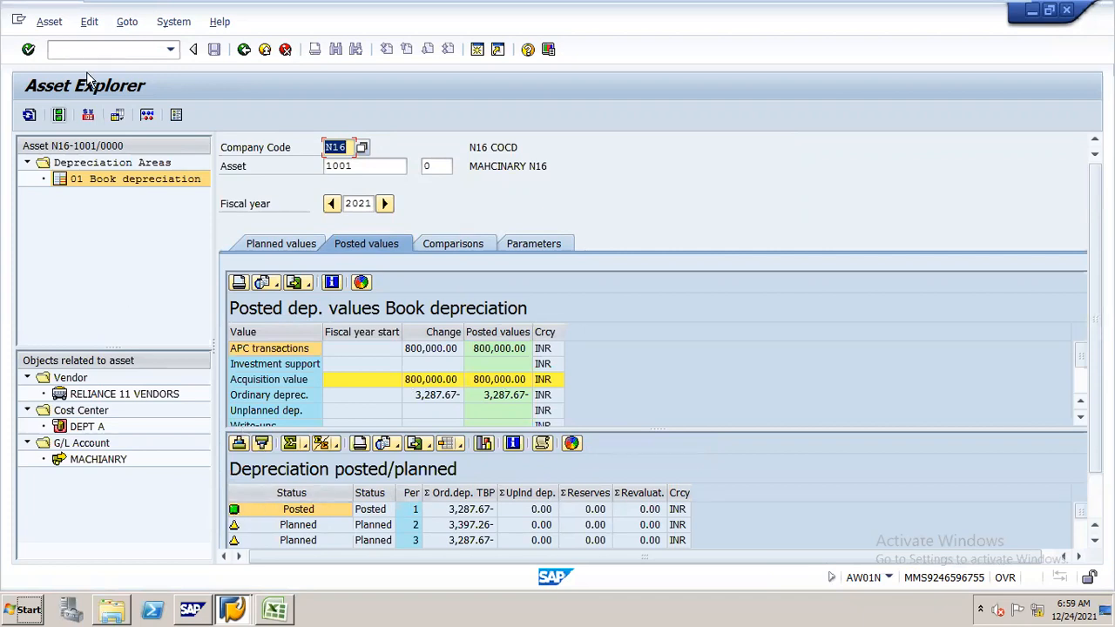
# Open the asset acquisition from purchase with vendor using transaction F-90.
pyautogui.click(135, 48)
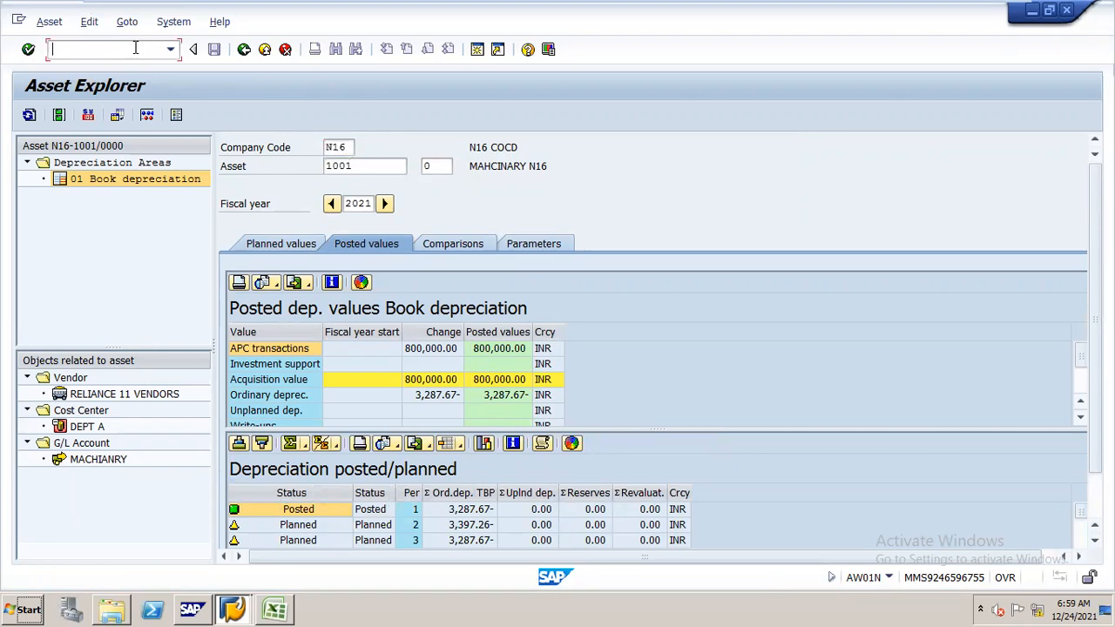
pyautogui.write('/nf=')
pyautogui.press('BackSpace')
pyautogui.write('/nf')
pyautogui.write('=')
pyautogui.press('Return')
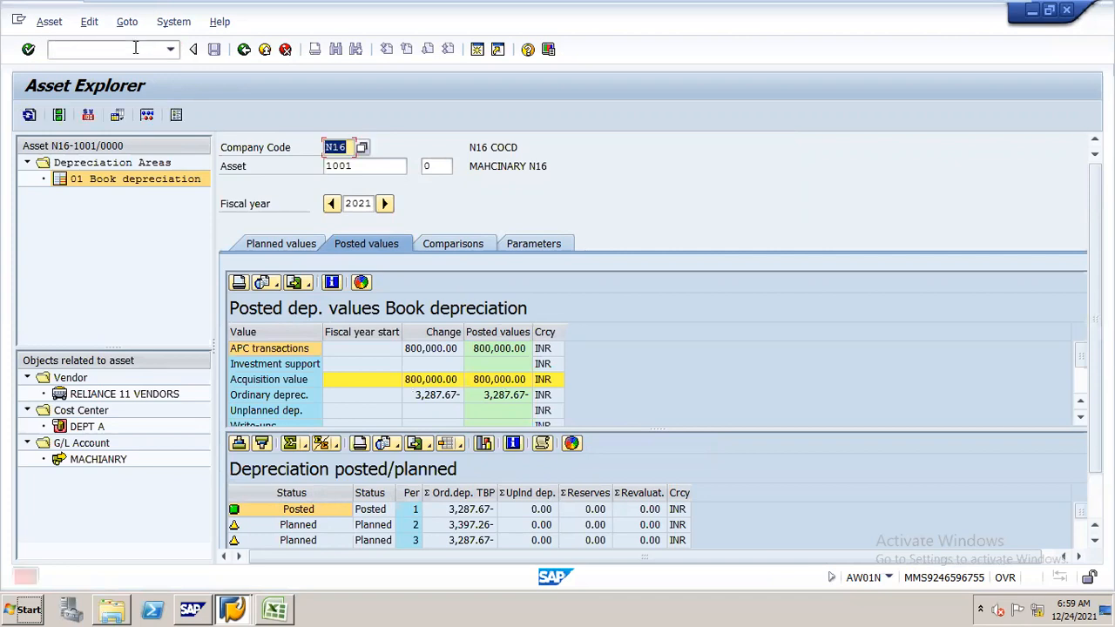
pyautogui.click(135, 49)
pyautogui.write('/nf-92')
pyautogui.press('Return')
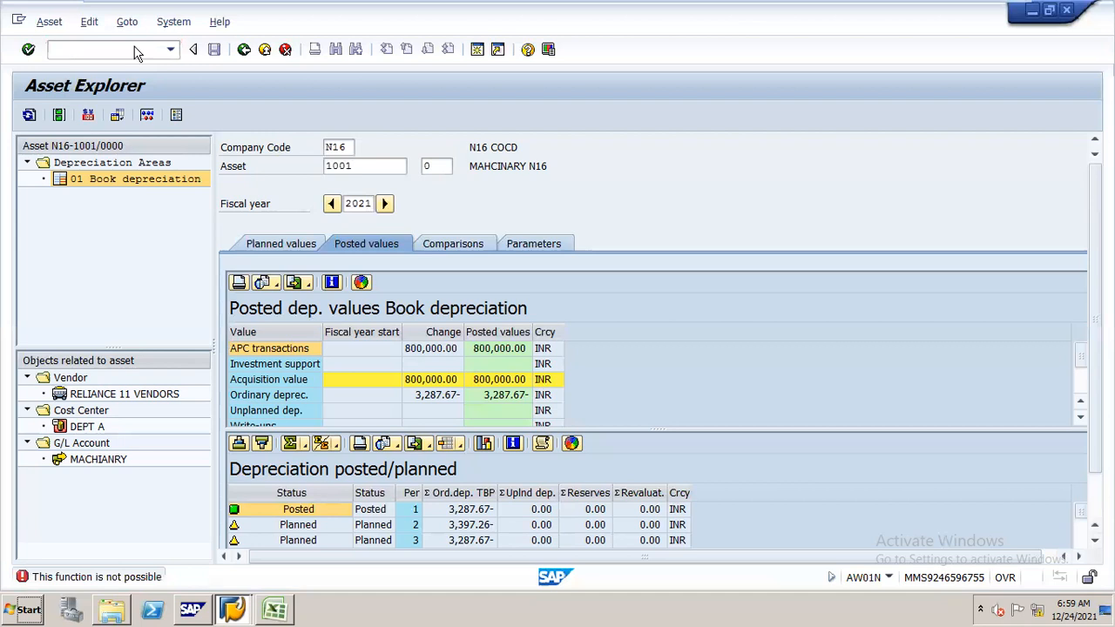
# Set the document date and posting date of the asset acquisition to 01.05.2021.
pyautogui.write('01.05.2021')
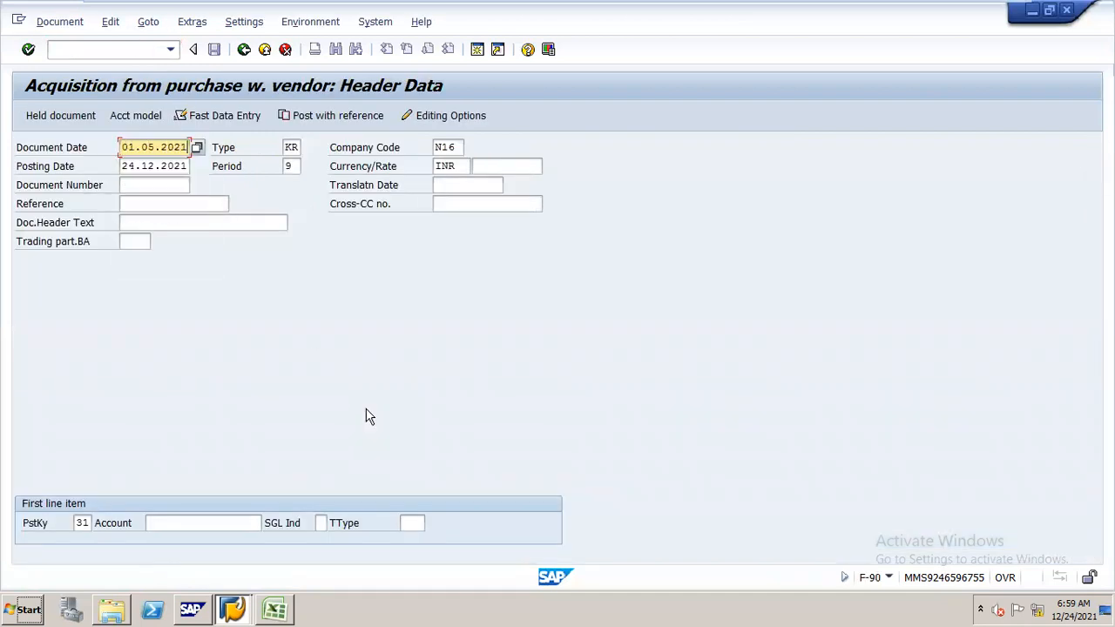
pyautogui.press('Tab')
pyautogui.press('Delete')
pyautogui.write('01.05.202')
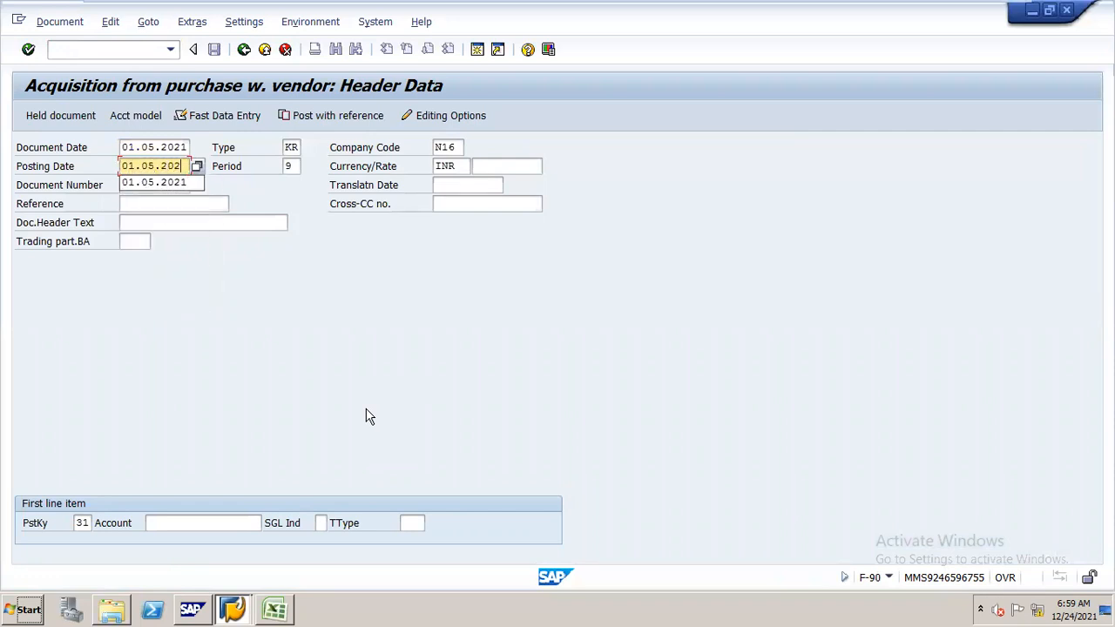
pyautogui.write('1')
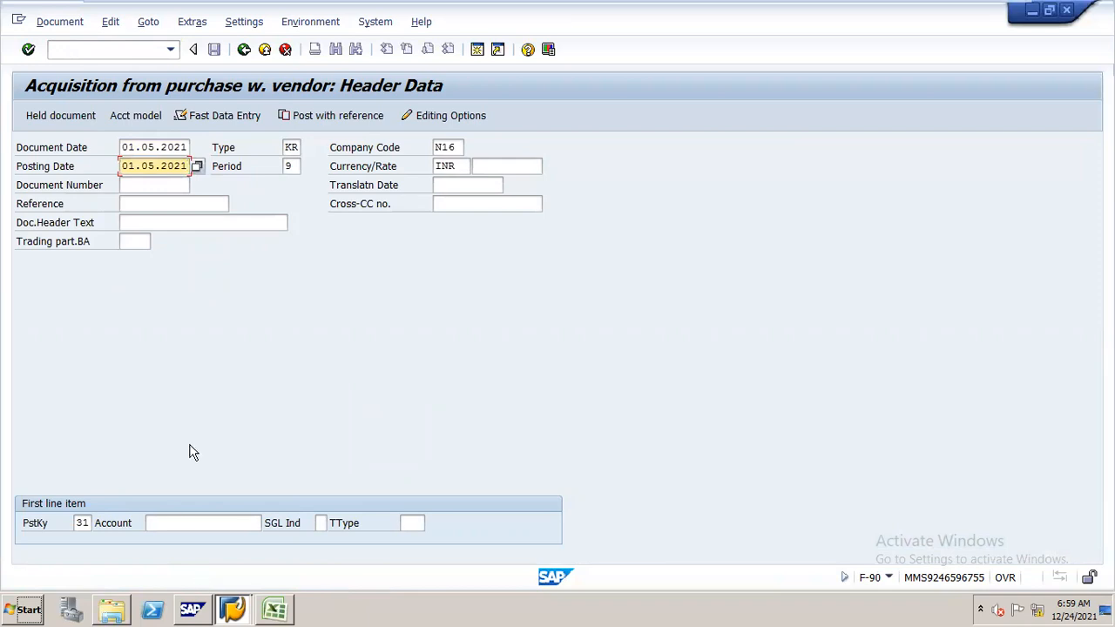
# Look up RELIANCE 11 VENDORS in company code N16 as the first line item's account and proceed to the vendor item.
pyautogui.click(214, 522)
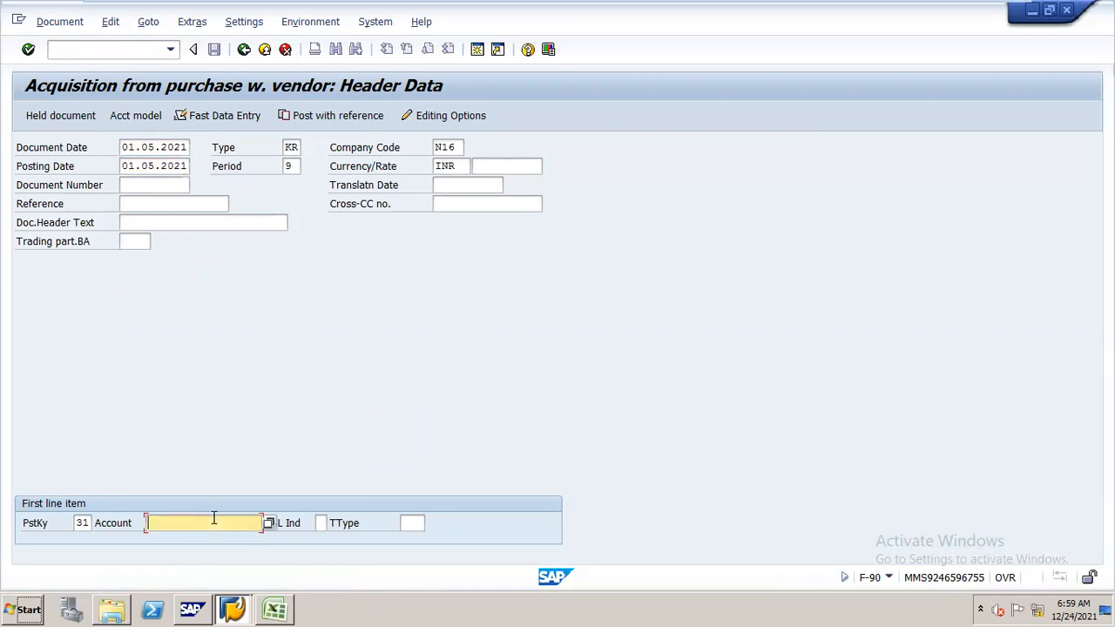
pyautogui.click(268, 529)
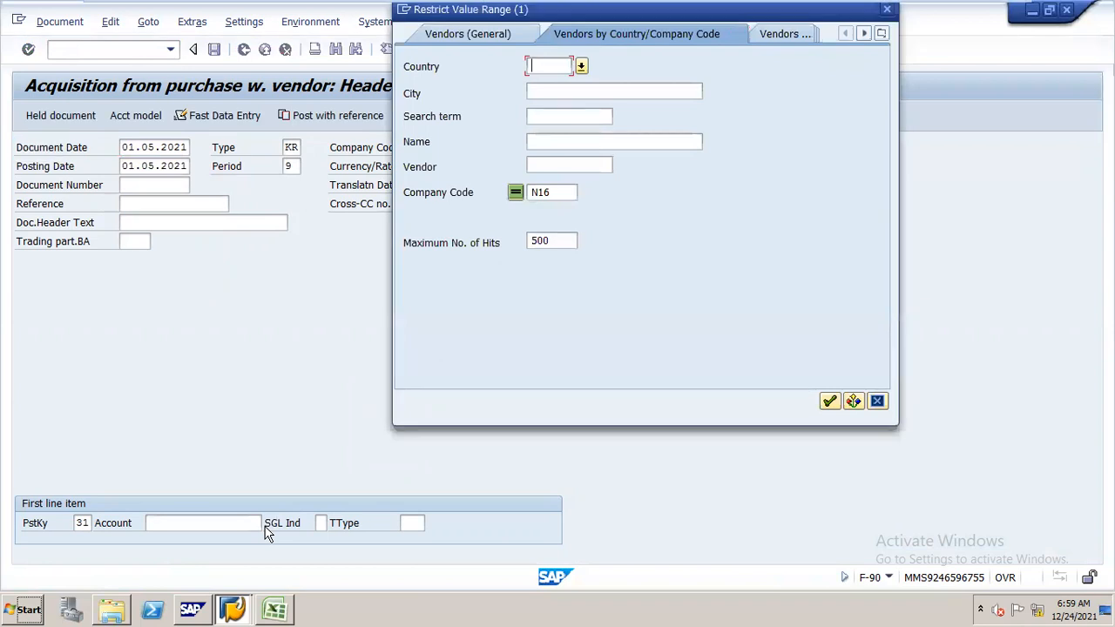
pyautogui.press('Return')
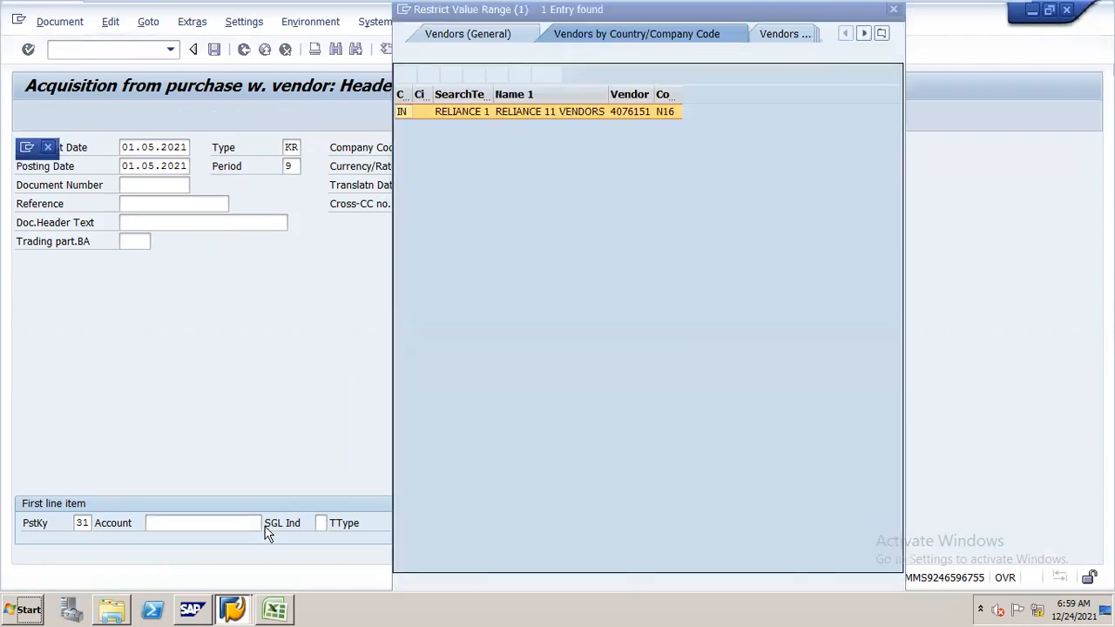
pyautogui.press('Return')
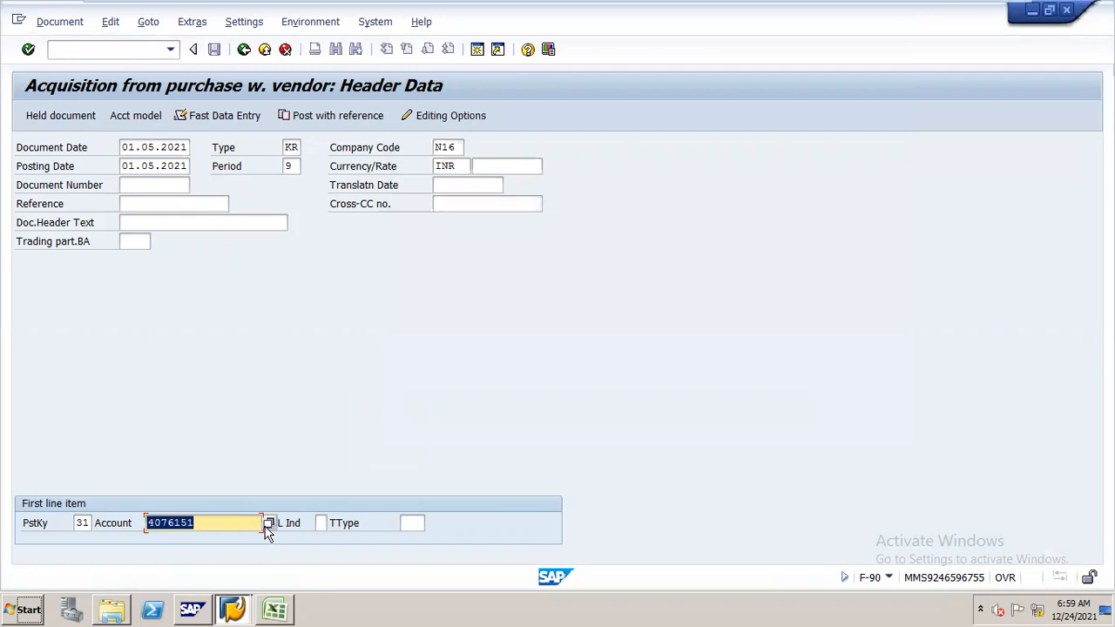
pyautogui.press('Return')
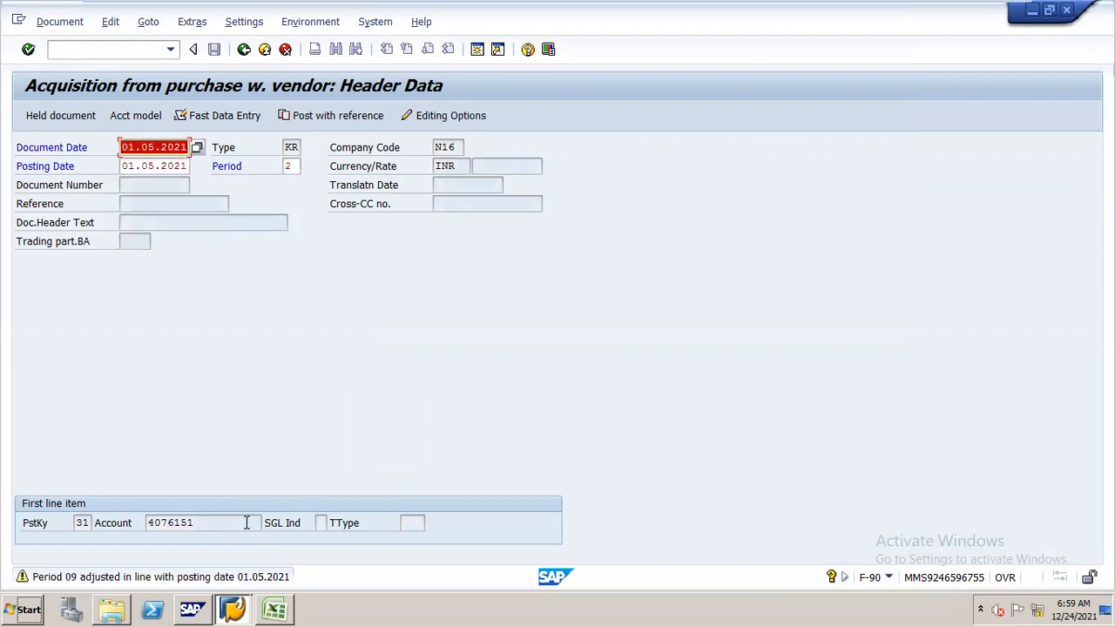
pyautogui.press('Return')
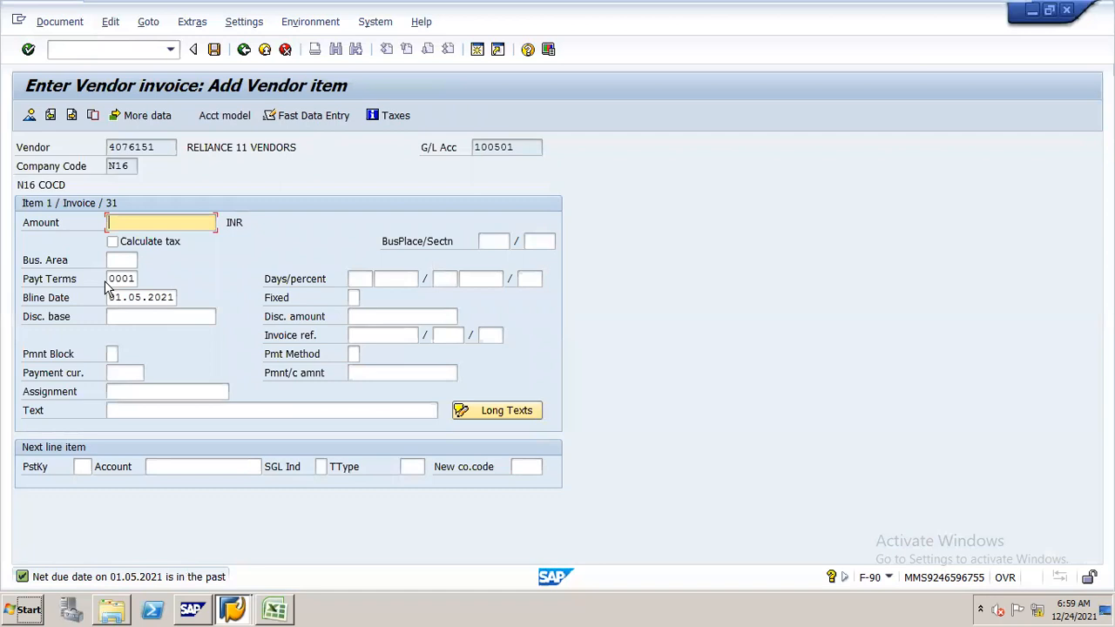
# Enter an amount of 200000 and the text "motor purchase" for the vendor item.
pyautogui.write('200000')
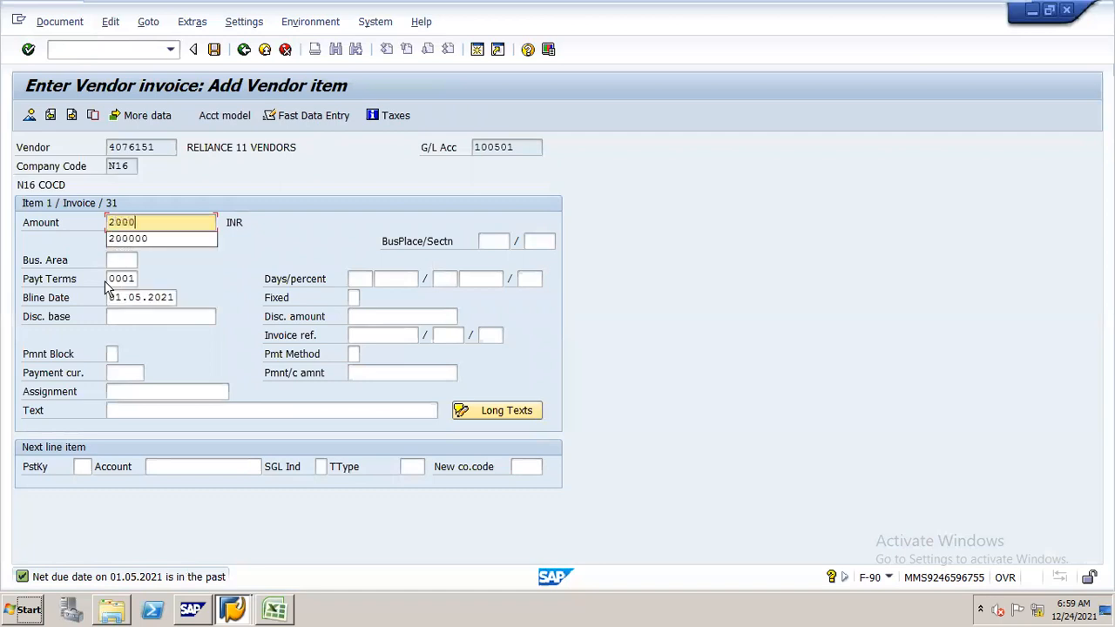
pyautogui.press('Tab')
pyautogui.press('Down')
pyautogui.press('Down')
pyautogui.press('Down')
pyautogui.press('Down')
pyautogui.press('Down')
pyautogui.press('Down')
pyautogui.press('Down')
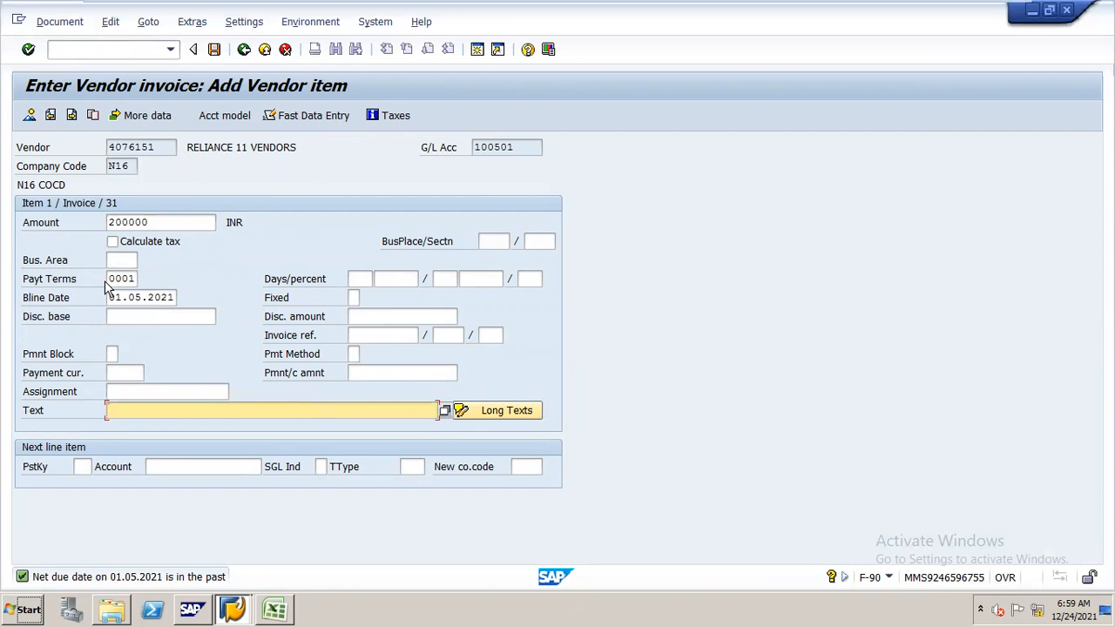
pyautogui.write('motor purchase')
pyautogui.press('Down')
# Add the next line item with posting key 70, asset 1001-1 (MOTOR ADDING TO N16 MACHIANRY) and transaction type 100.
pyautogui.write('70')
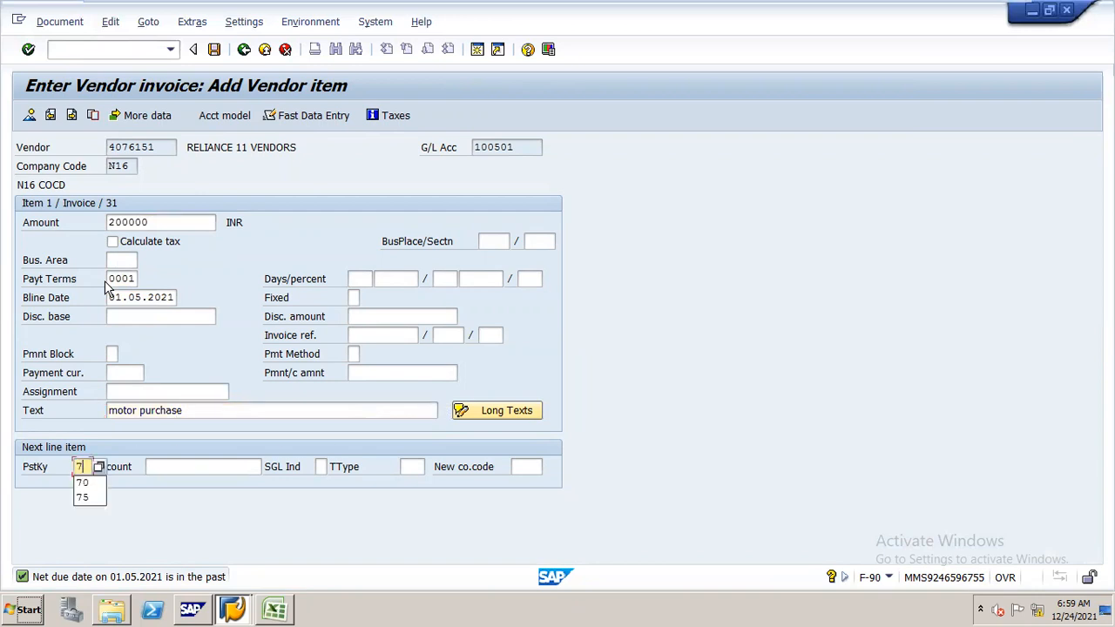
pyautogui.press('Tab')
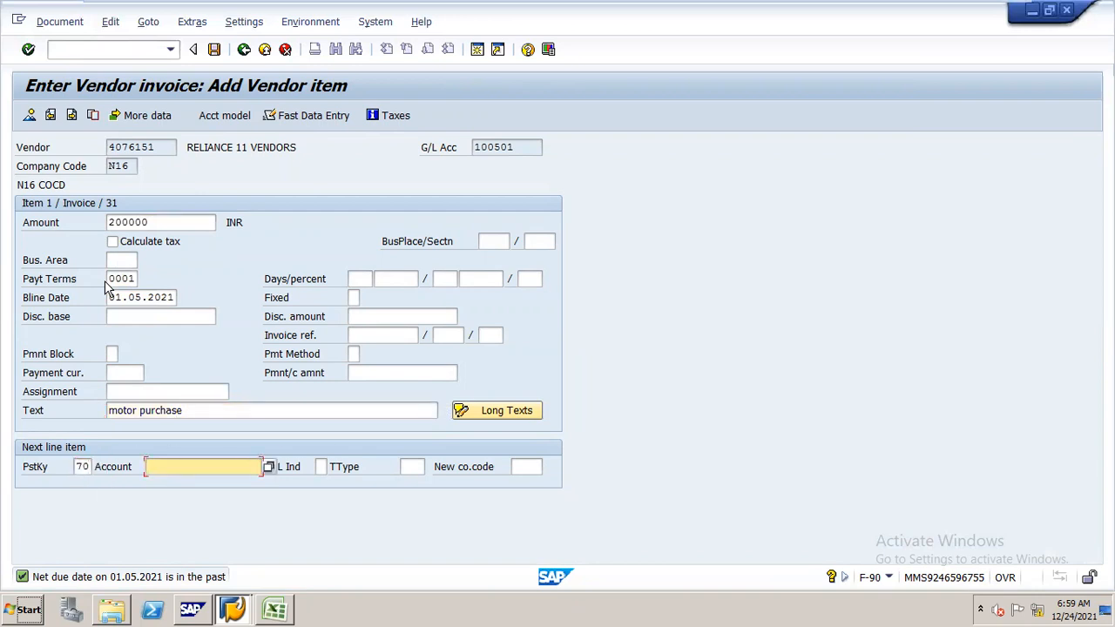
pyautogui.press('F4')
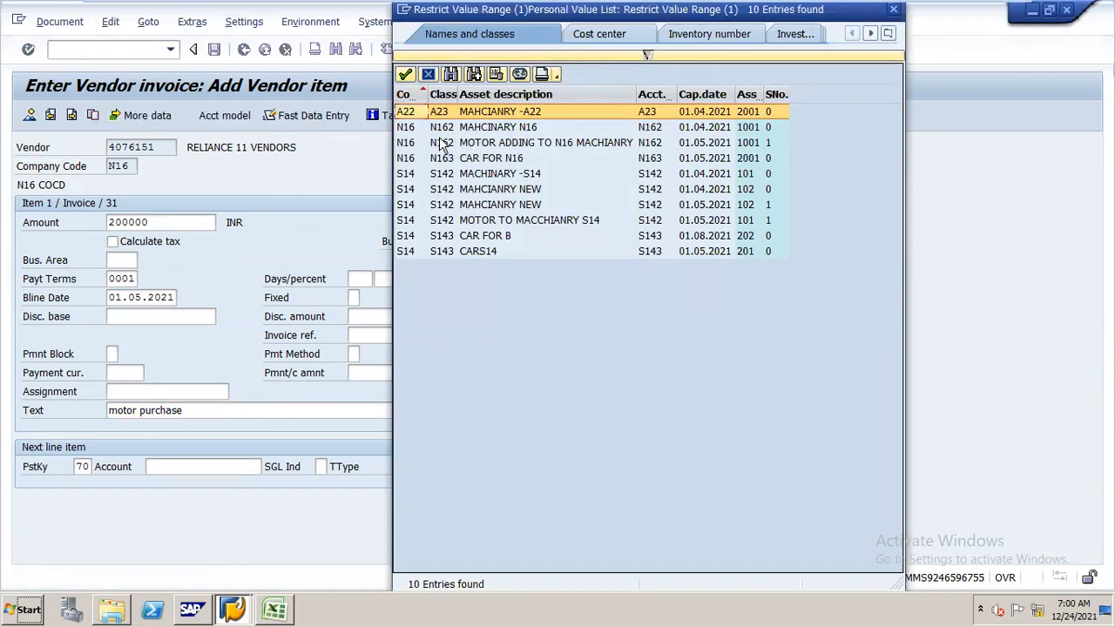
pyautogui.doubleClick(500, 144)
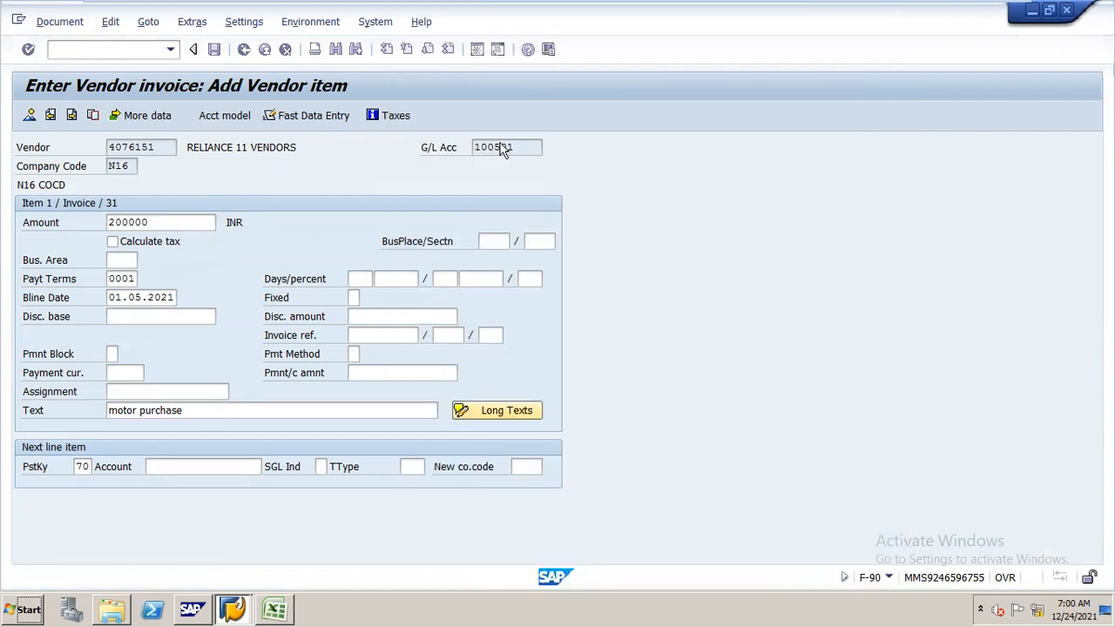
pyautogui.click(411, 466)
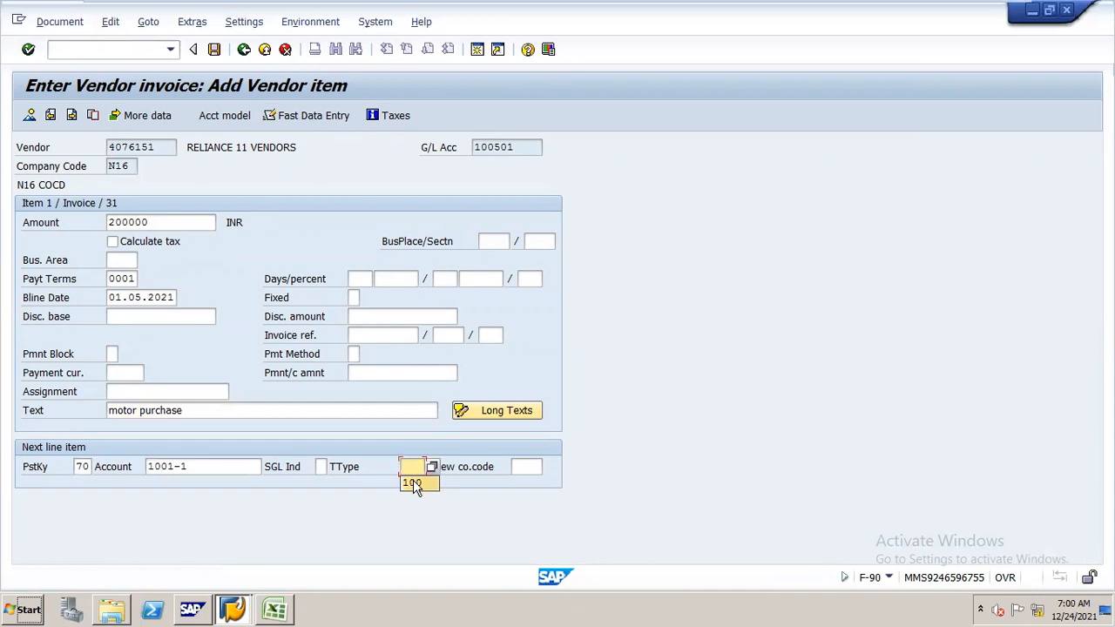
pyautogui.press('Return')
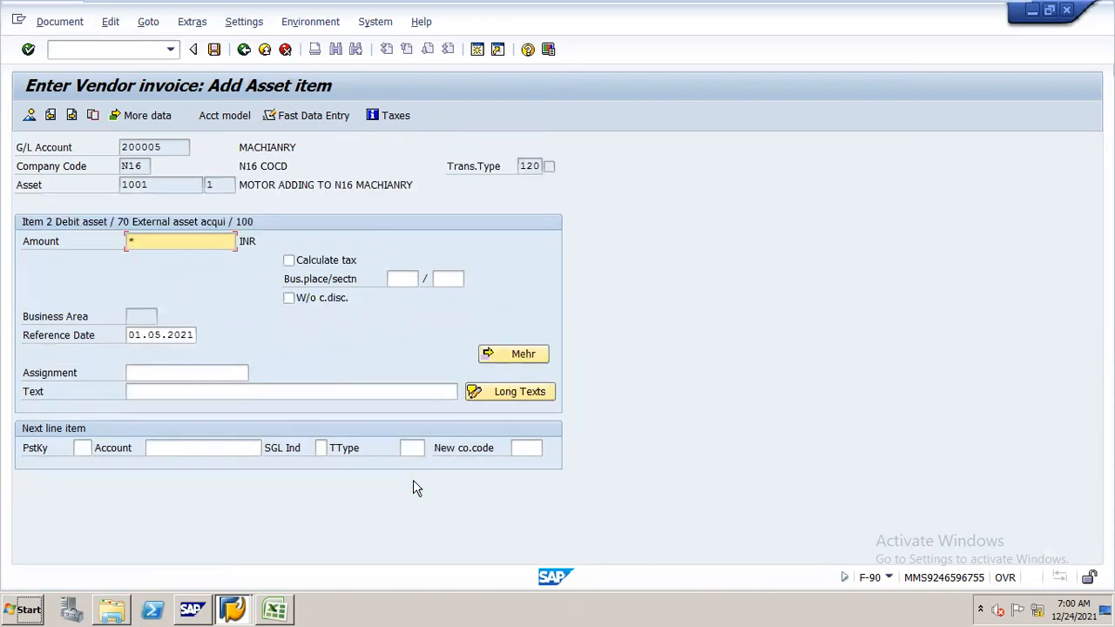
# Copy the vendor item's text into the asset item with + and accept its amount.
pyautogui.press('Tab')
pyautogui.press('Tab')
pyautogui.press('Tab')
pyautogui.write('+')
pyautogui.press('Return')
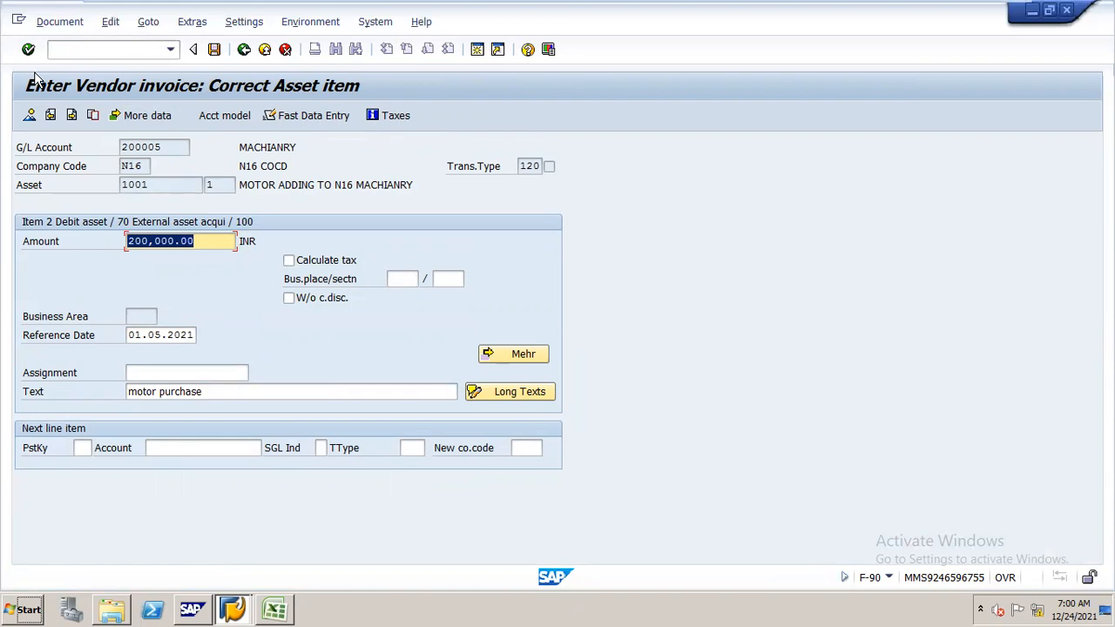
# Simulate the motor purchase document and post it.
pyautogui.click(59, 24)
pyautogui.click(86, 106)
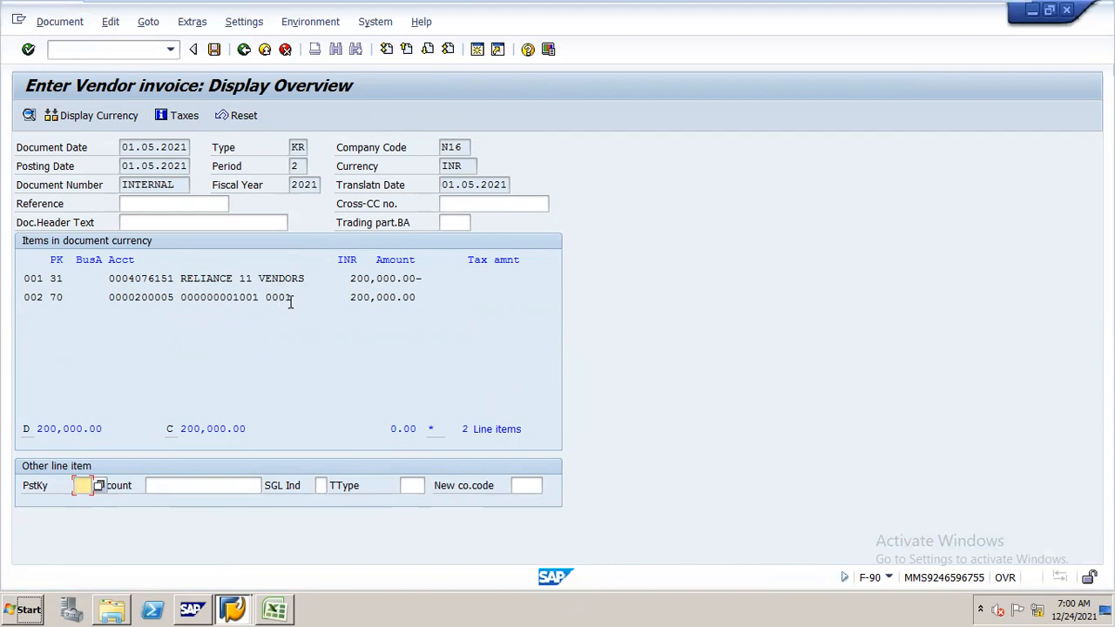
pyautogui.click(214, 50)
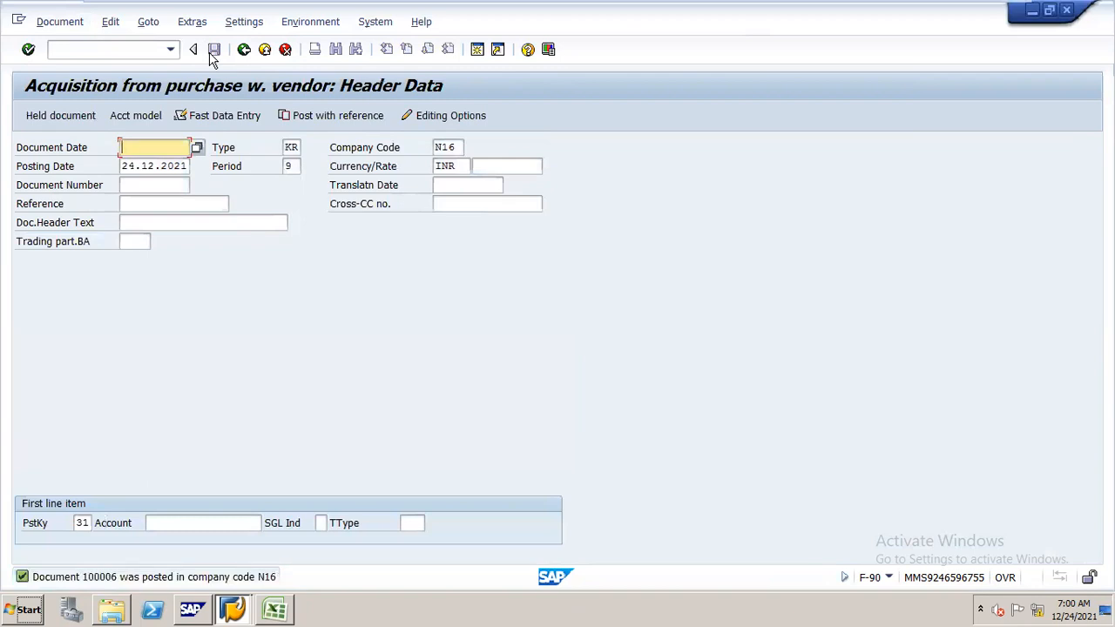
pyautogui.write('0')
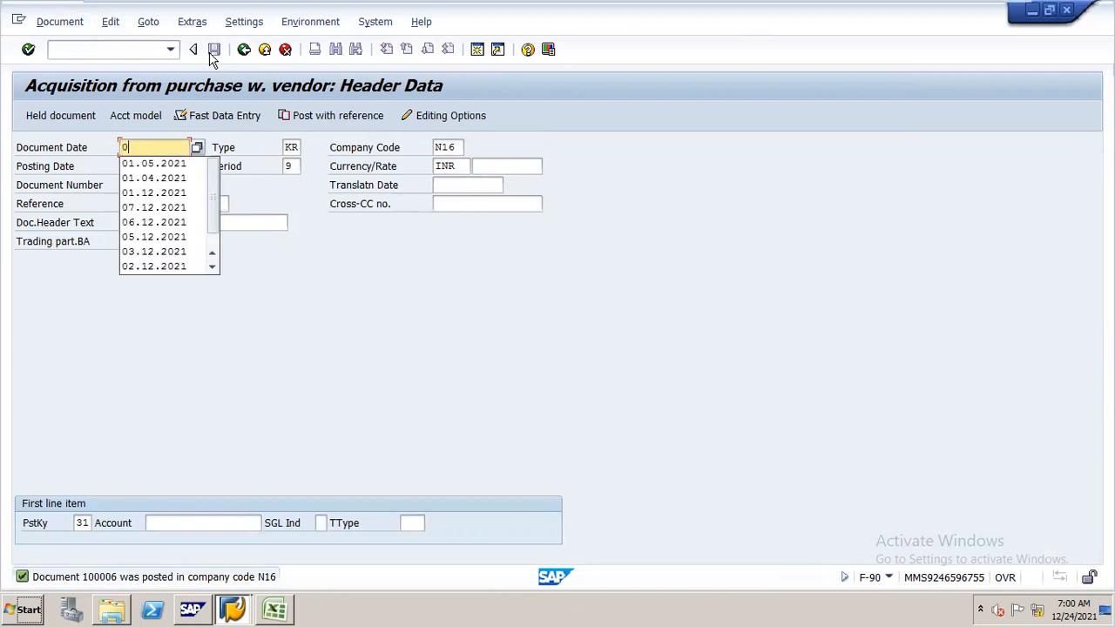
pyautogui.press('BackSpace')
pyautogui.write('01.05.2021')
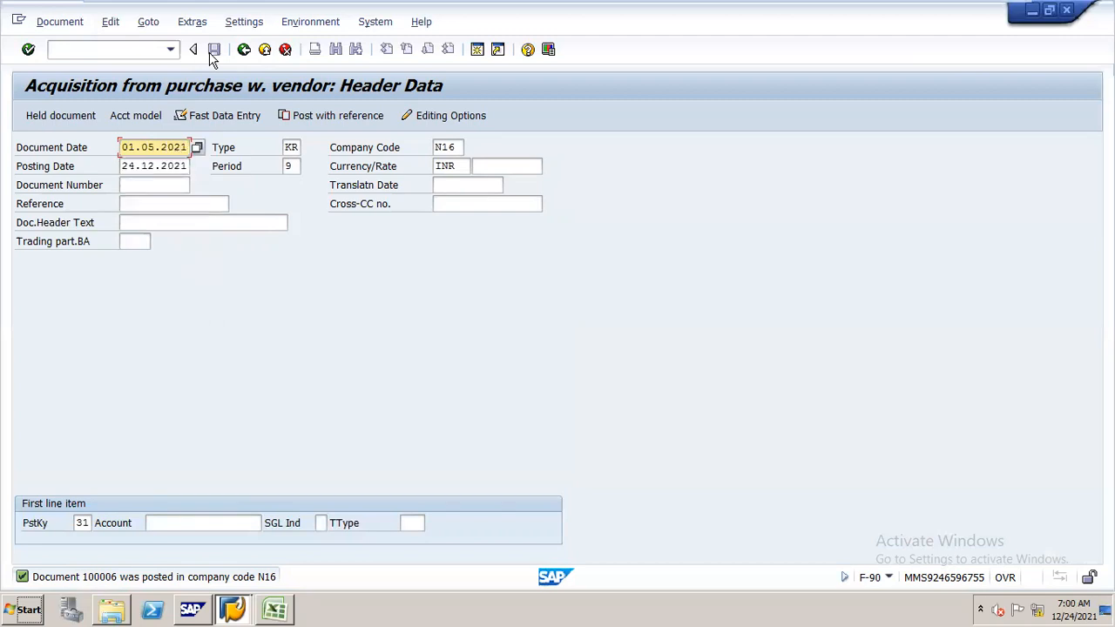
pyautogui.click(184, 518)
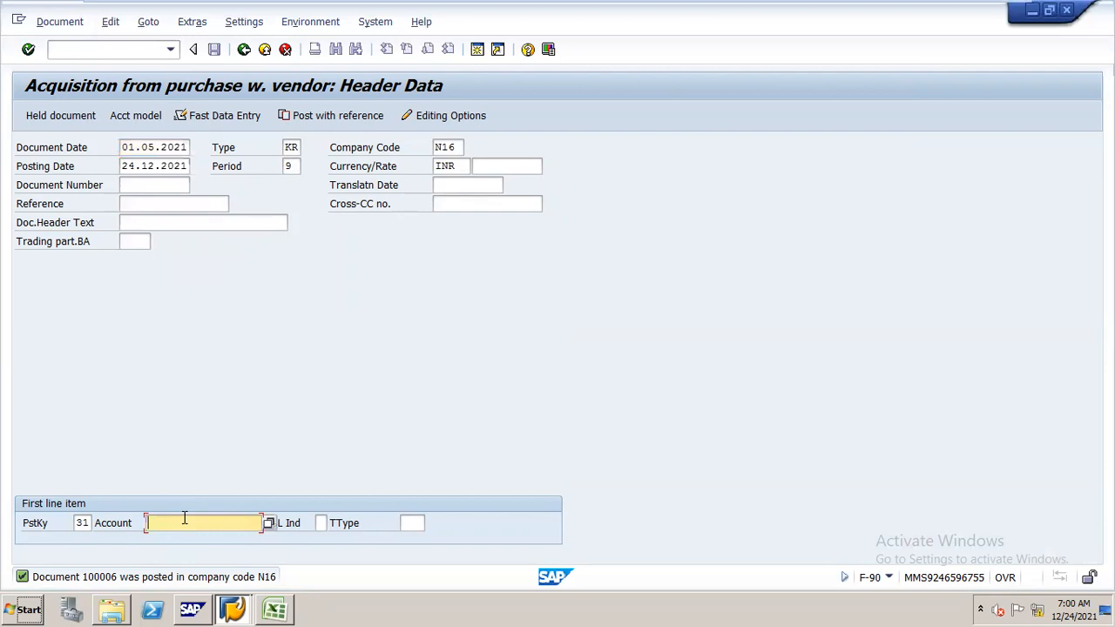
pyautogui.click(267, 524)
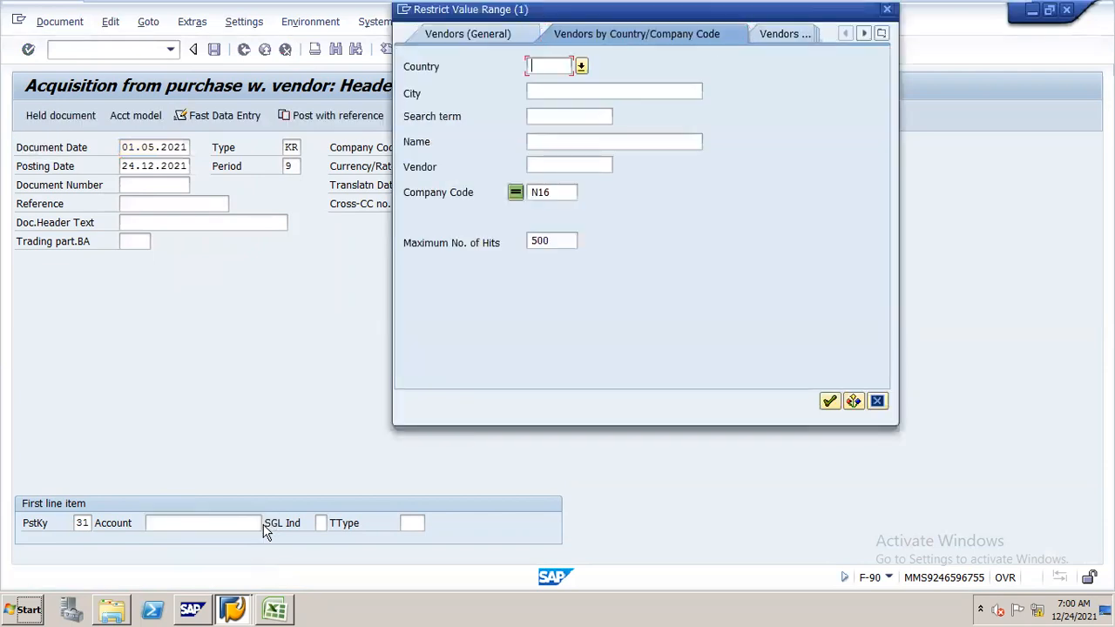
pyautogui.press('Return')
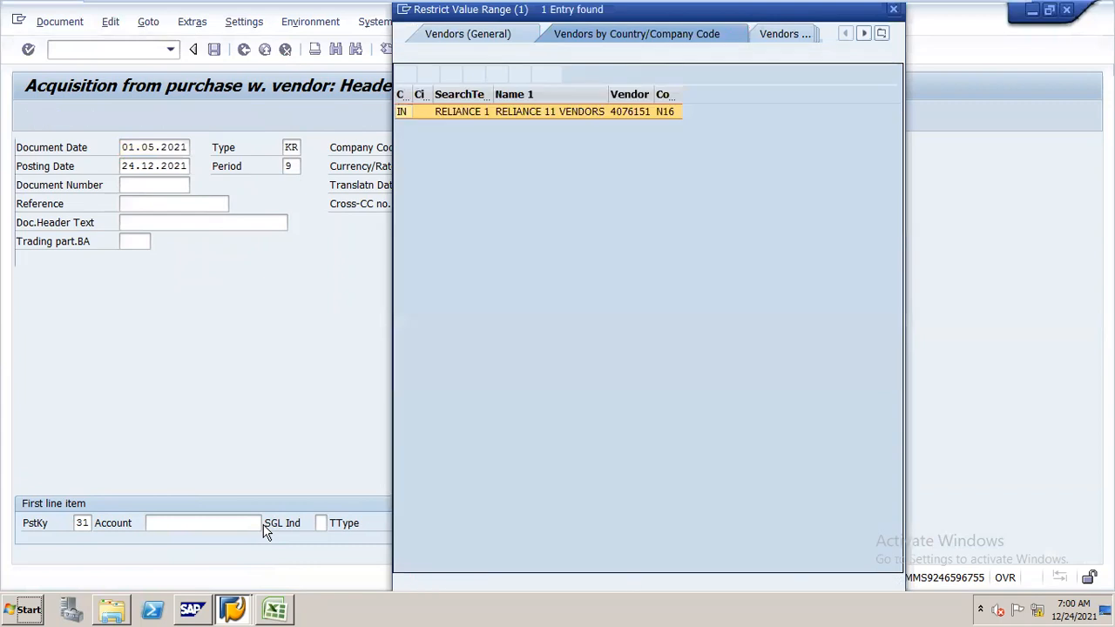
pyautogui.press('Return')
pyautogui.press('Return')
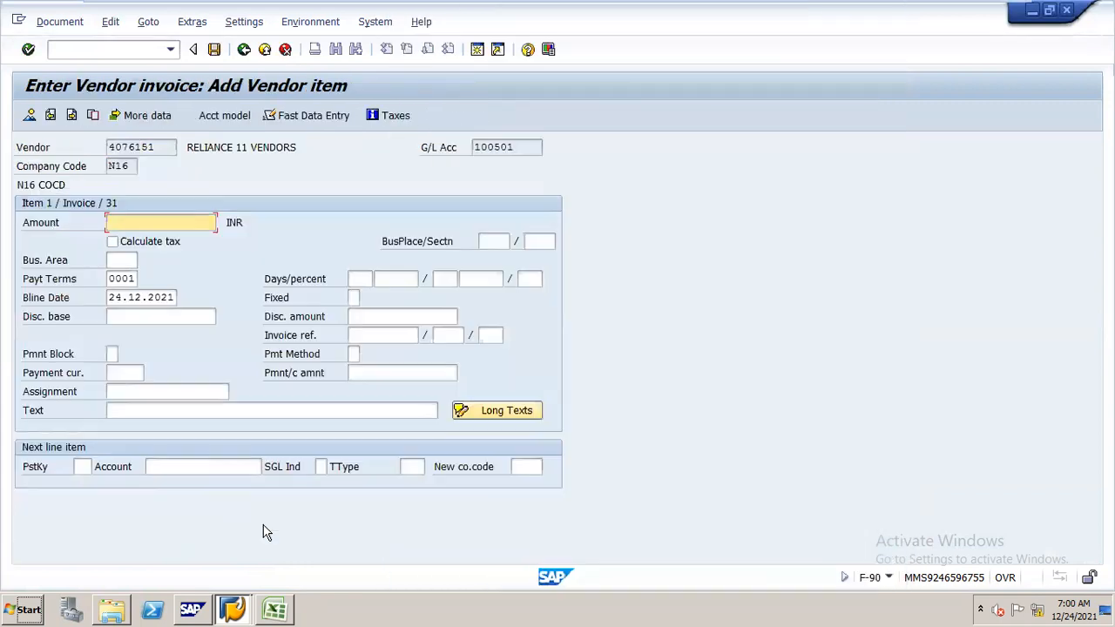
pyautogui.click(284, 48)
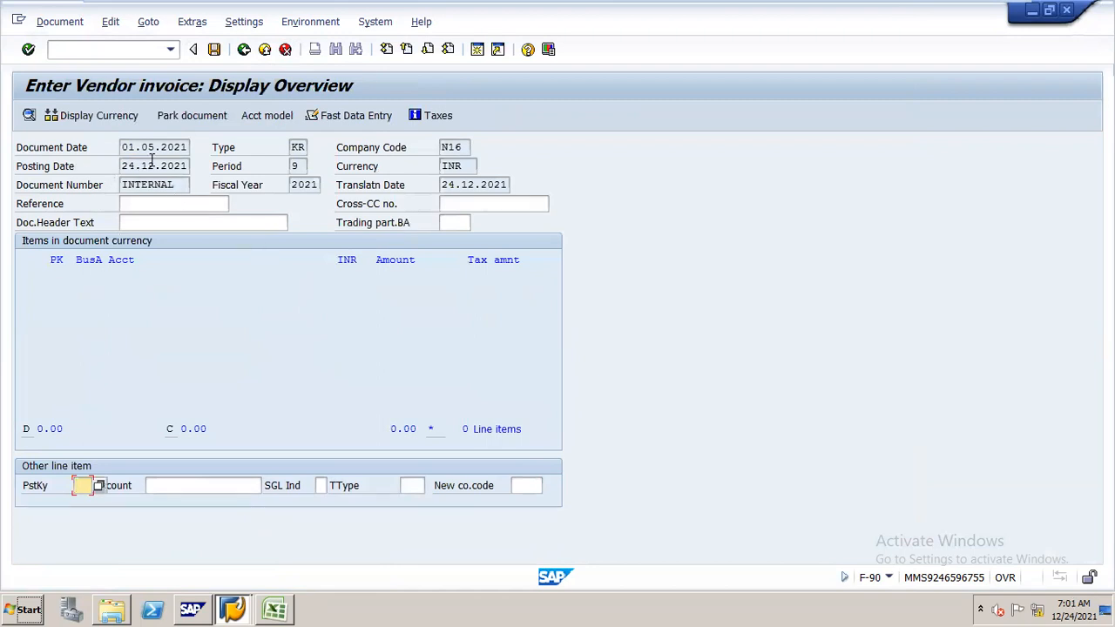
pyautogui.click(285, 48)
pyautogui.click(294, 368)
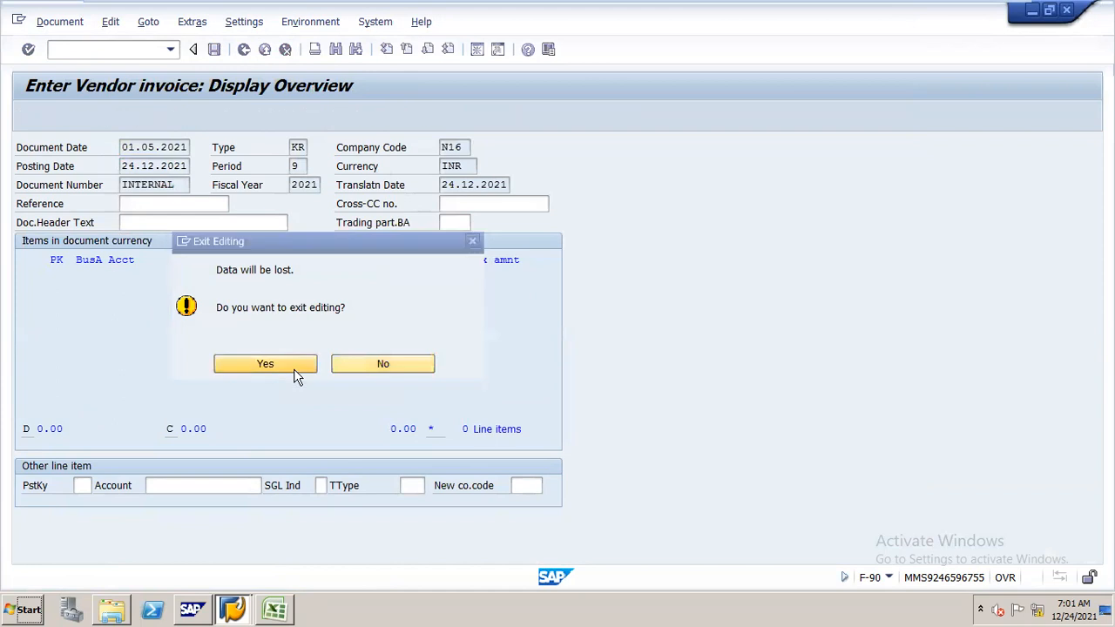
# Enter 01.05.2021 as the document date and posting date of a new asset acquisition.
pyautogui.write('01')
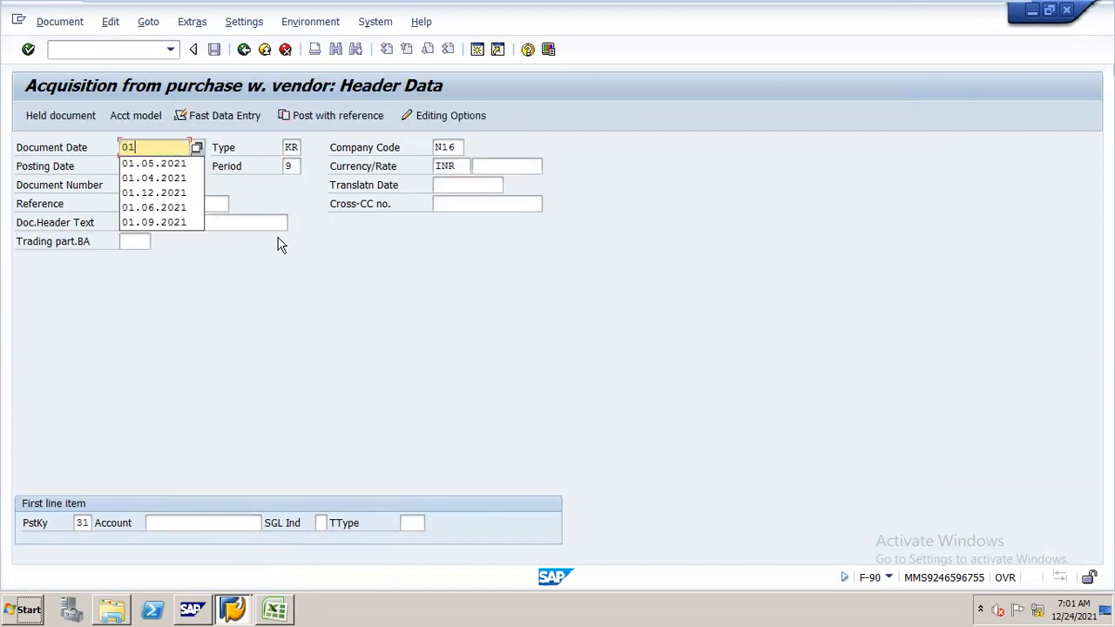
pyautogui.press('Down')
pyautogui.press('Return')
pyautogui.press('Tab')
pyautogui.press('BackSpace')
pyautogui.press('BackSpace')
pyautogui.press('BackSpace')
pyautogui.press('BackSpace')
pyautogui.press('BackSpace')
pyautogui.press('BackSpace')
pyautogui.press('BackSpace')
pyautogui.press('BackSpace')
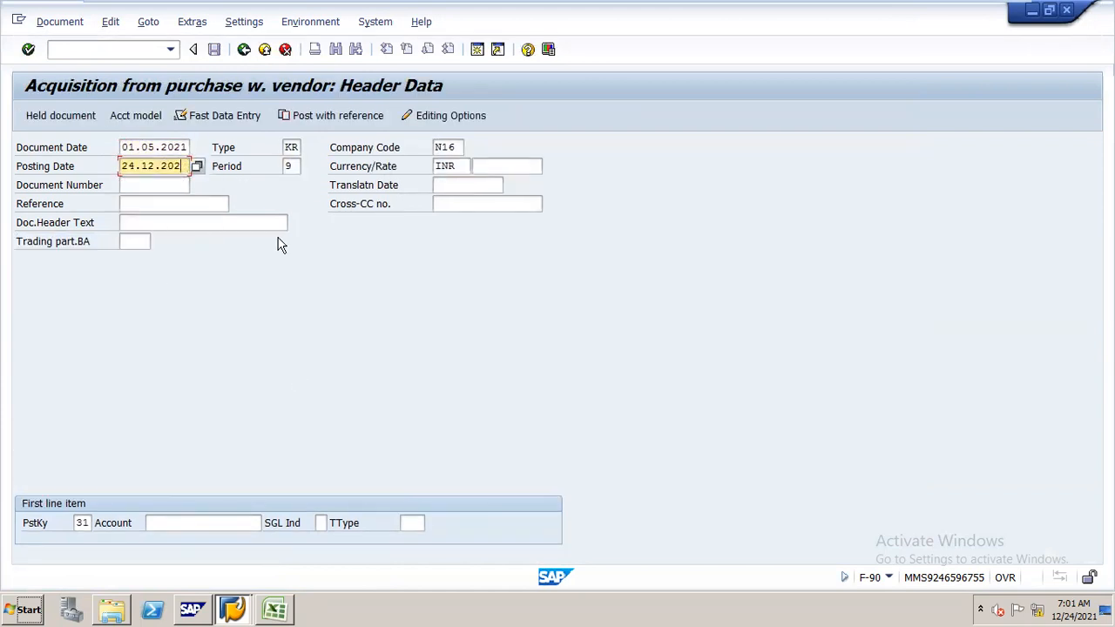
pyautogui.press('BackSpace')
pyautogui.press('BackSpace')
pyautogui.press('Down')
pyautogui.press('Return')
# Pick RELIANCE 11 VENDORS as the vendor account for the new acquisition and continue to its invoice item.
pyautogui.click(256, 524)
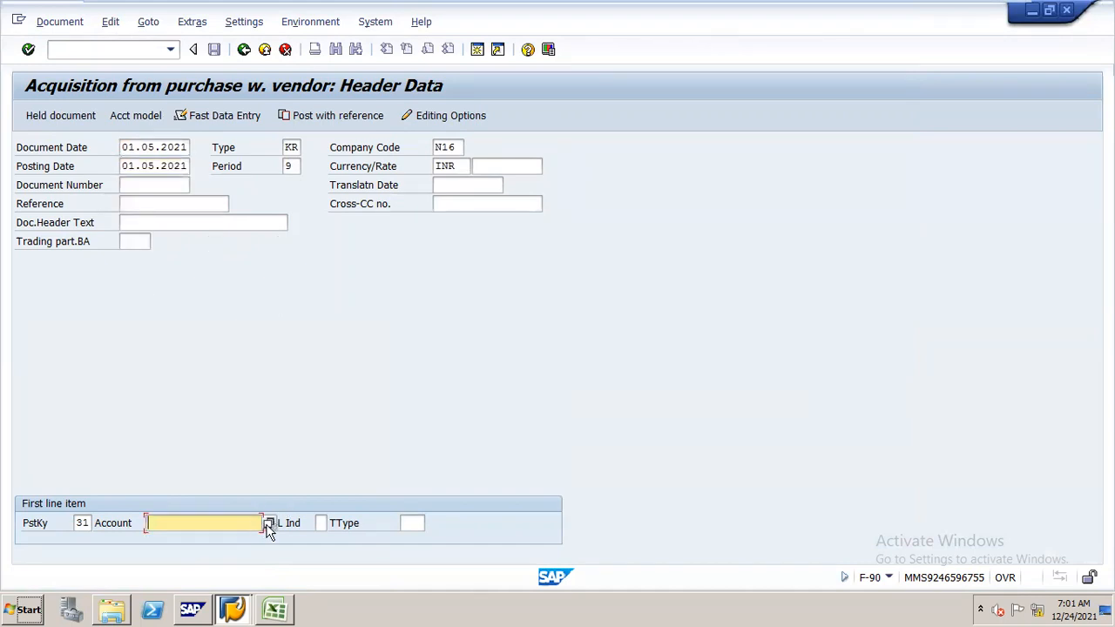
pyautogui.click(271, 524)
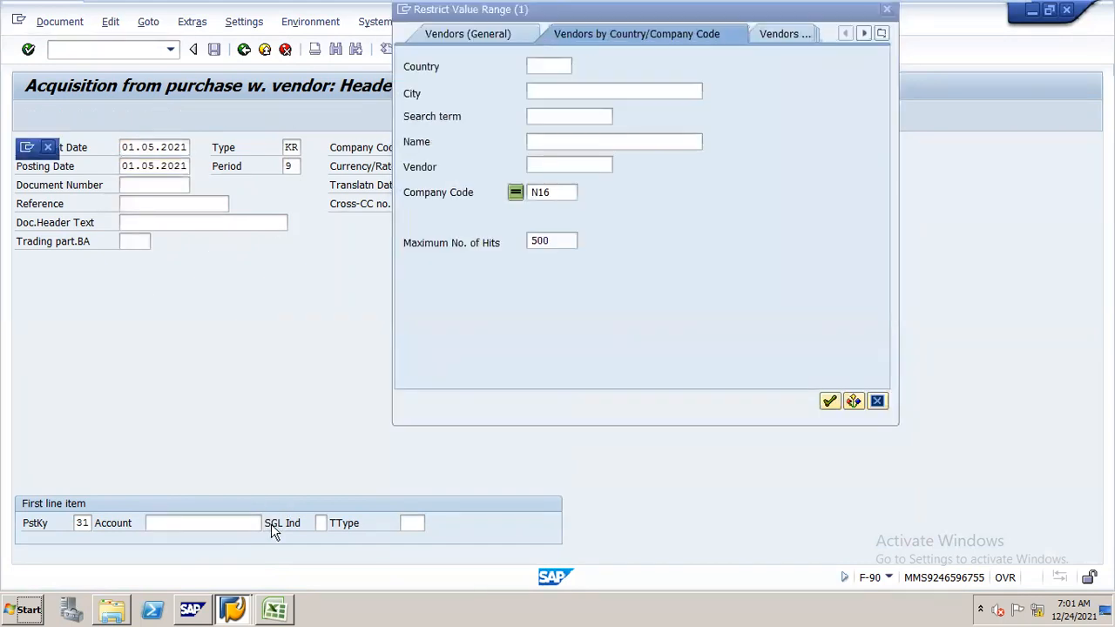
pyautogui.press('Return')
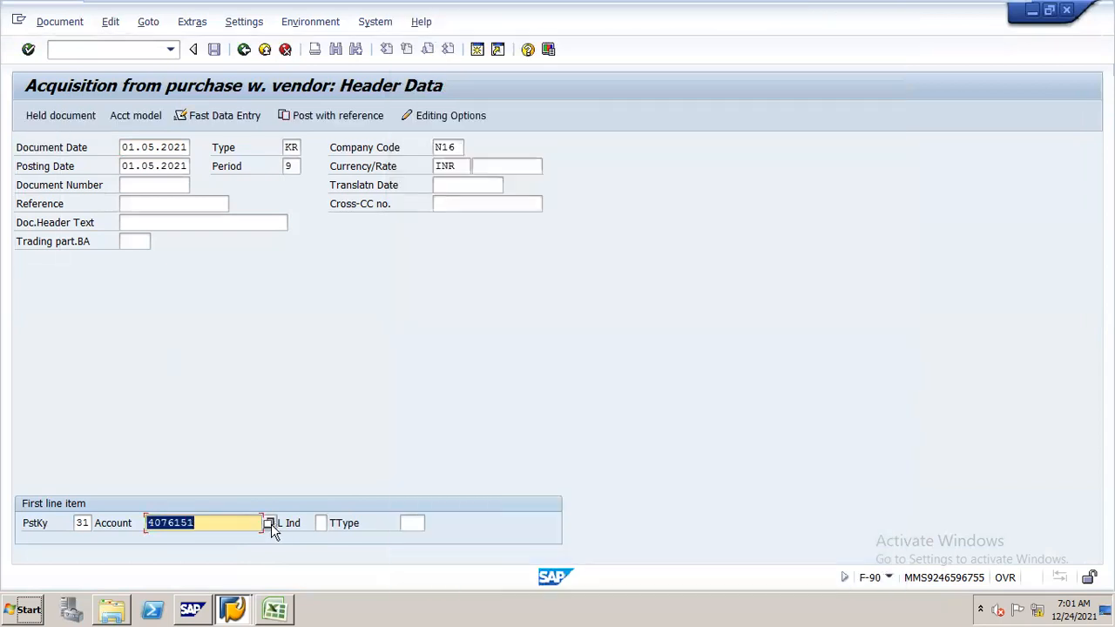
pyautogui.press('Return')
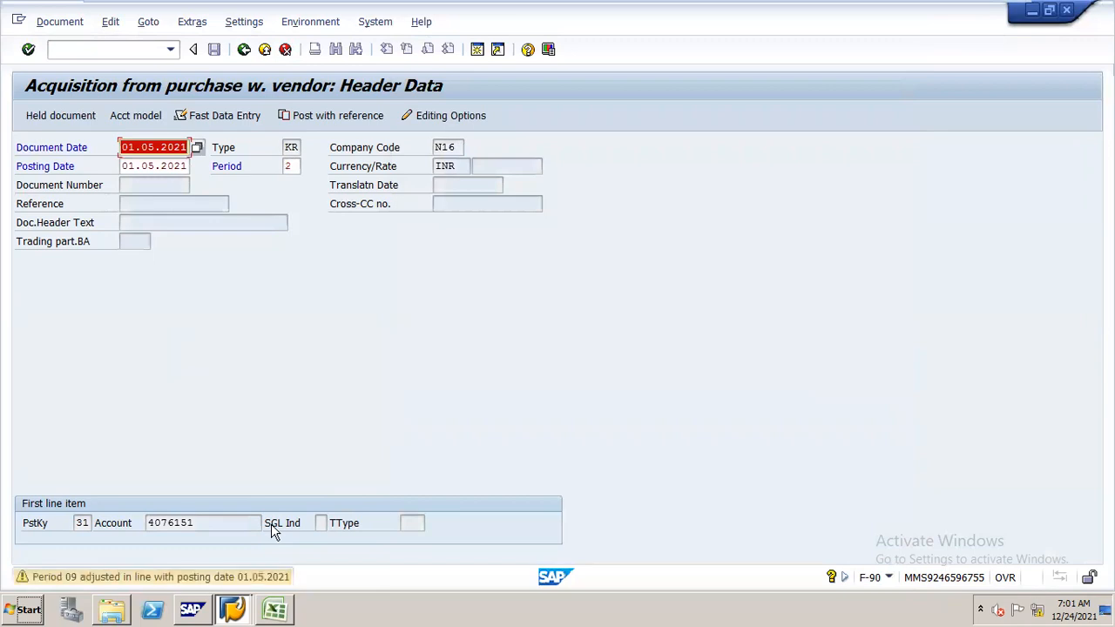
pyautogui.press('Return')
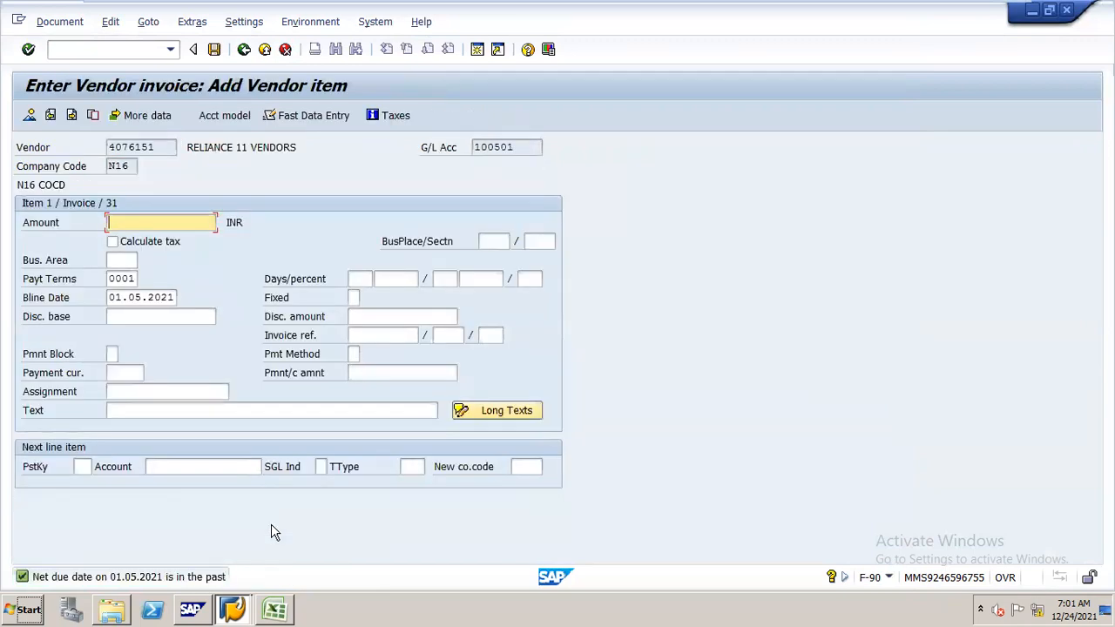
# Set the vendor invoice item's amount to 500000 INR and its text to CAR PURCHASE.
pyautogui.write('1')
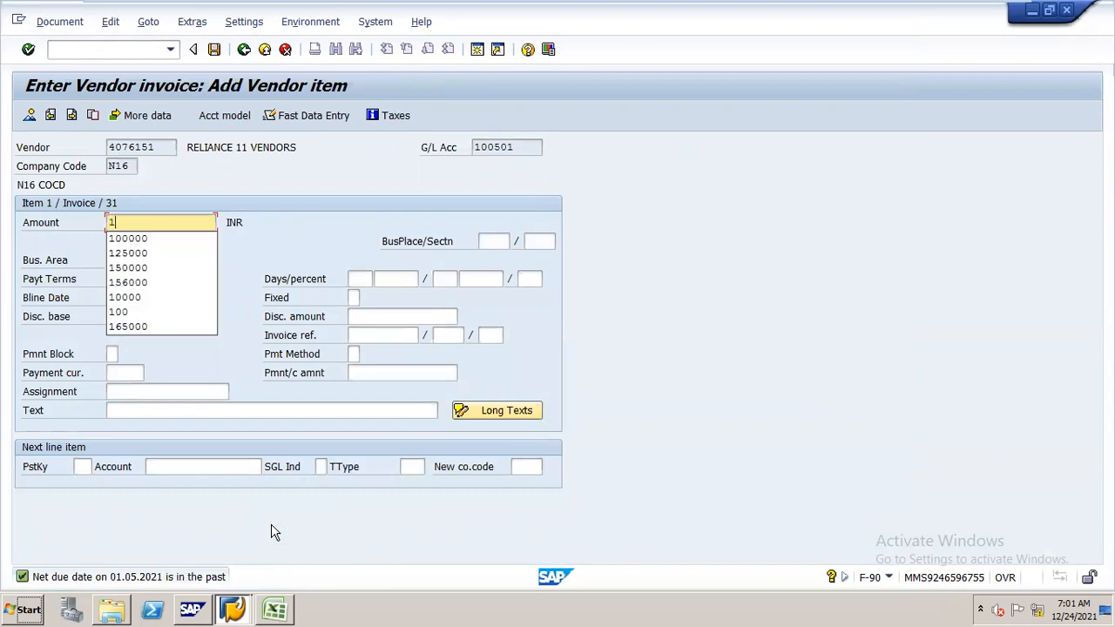
pyautogui.press('BackSpace')
pyautogui.write('500000')
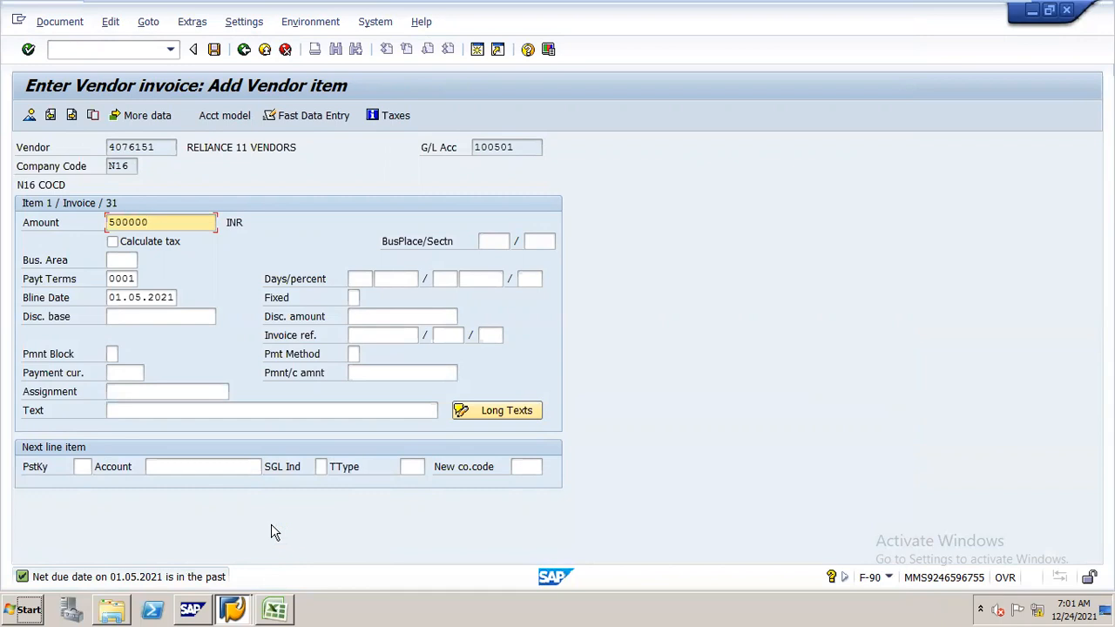
pyautogui.click(370, 412)
pyautogui.write('cccar')
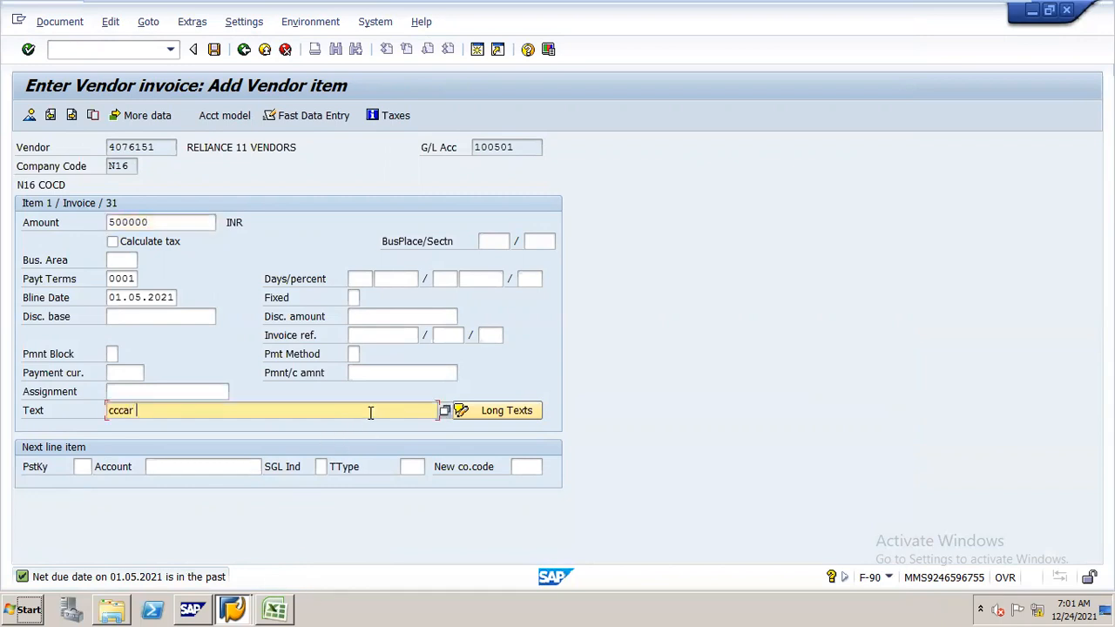
pyautogui.press('BackSpace')
pyautogui.press('BackSpace')
pyautogui.press('BackSpace')
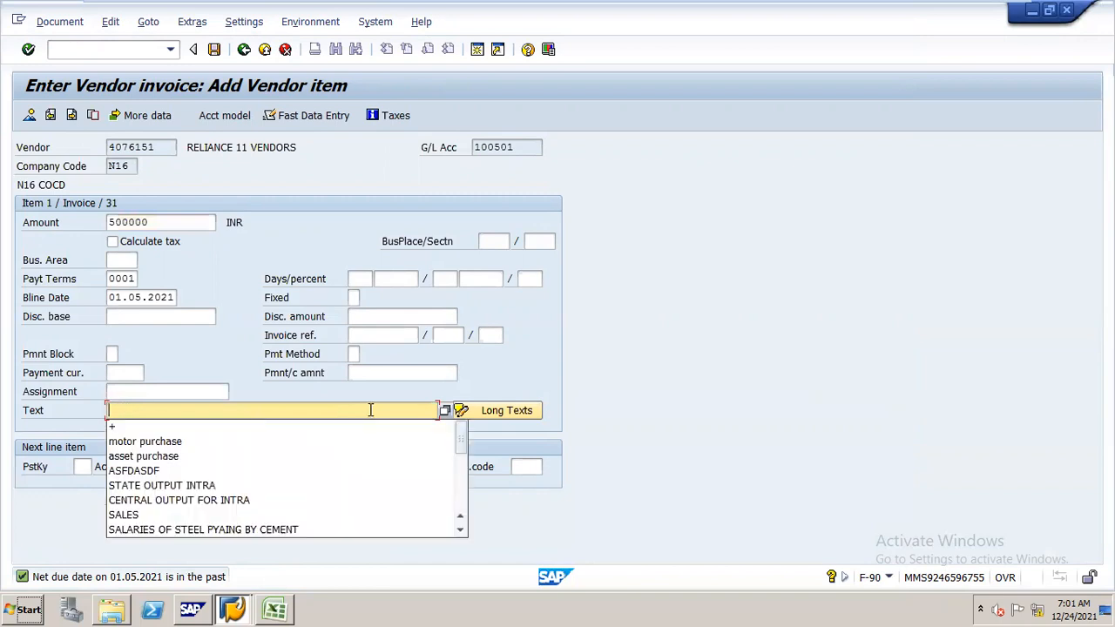
pyautogui.write('CAR')
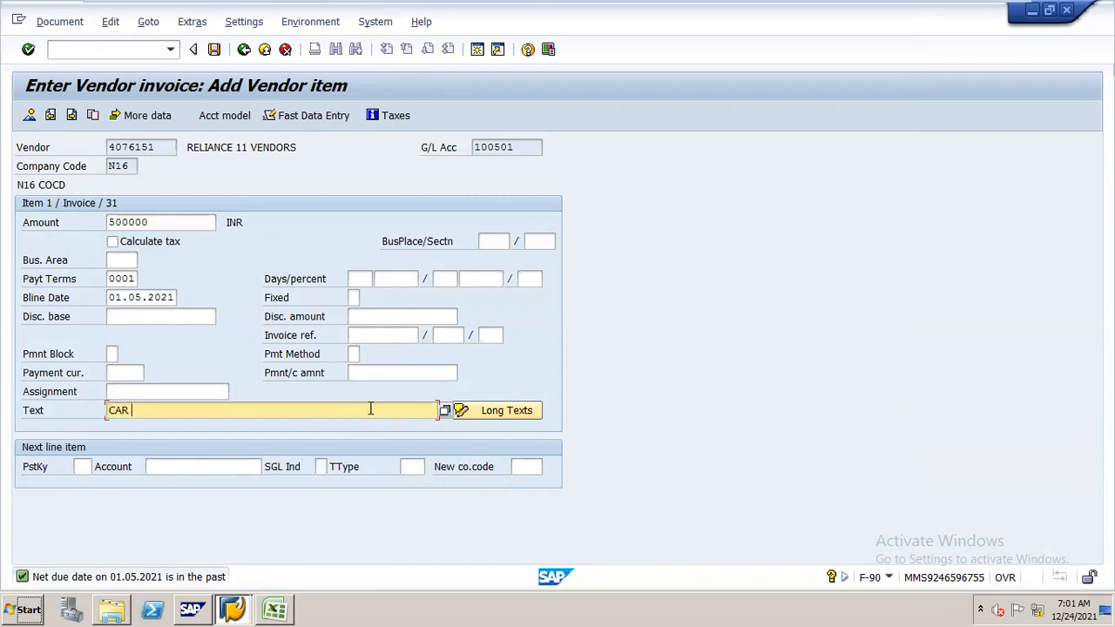
pyautogui.write(' PURCHASE')
pyautogui.press('Tab')
pyautogui.press('Tab')
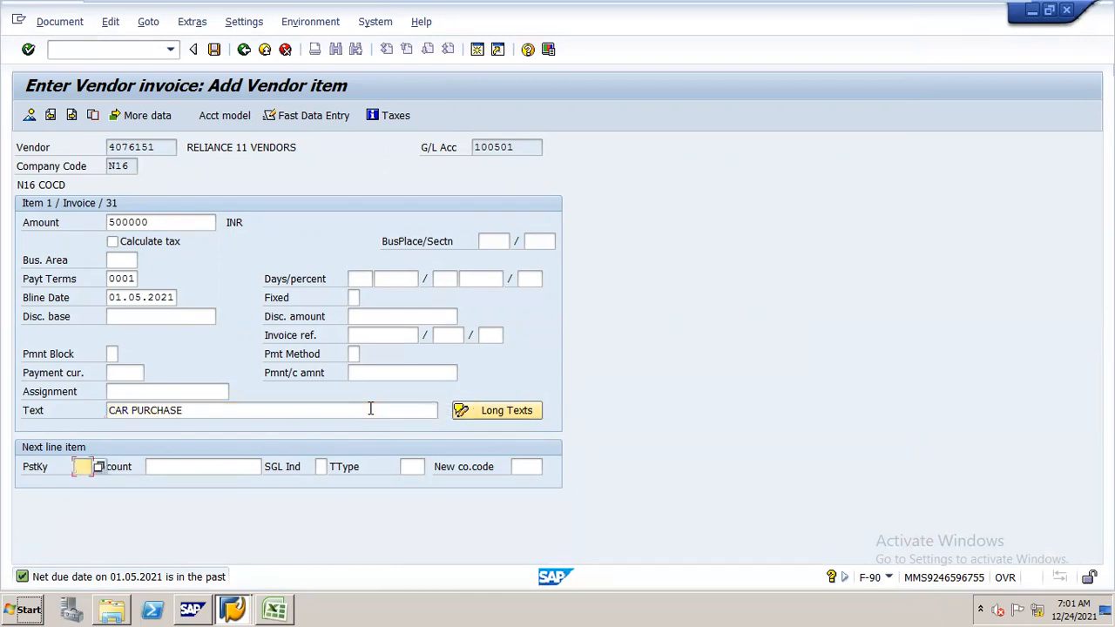
# Add an asset item with posting key 70, the CAR FOR N16 asset and transaction type 100.
pyautogui.write('70')
pyautogui.press('Tab')
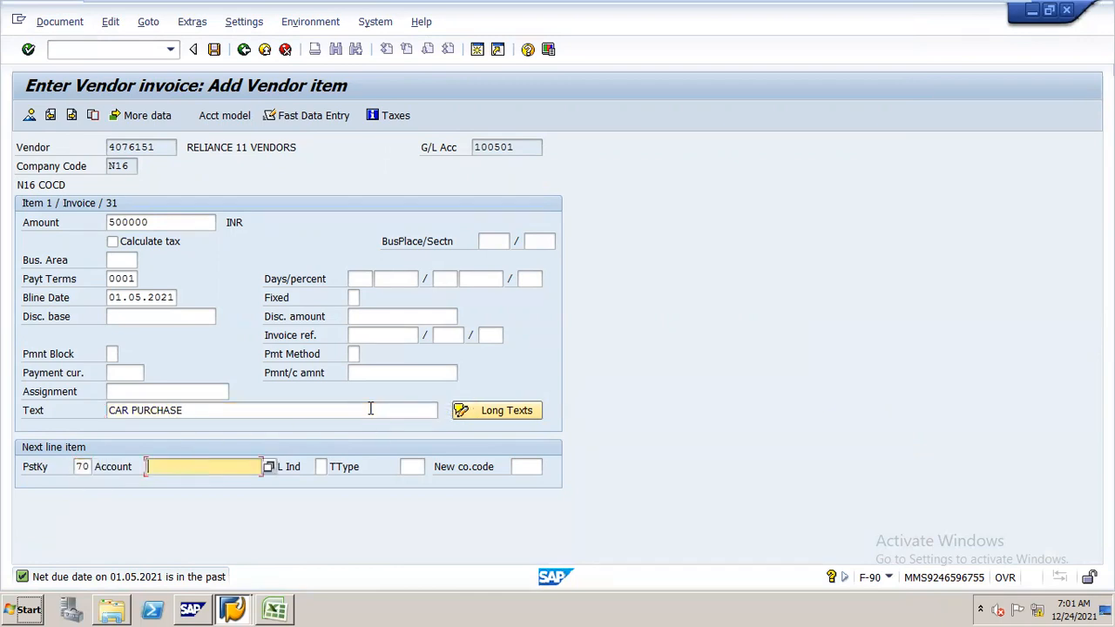
pyautogui.press('F4')
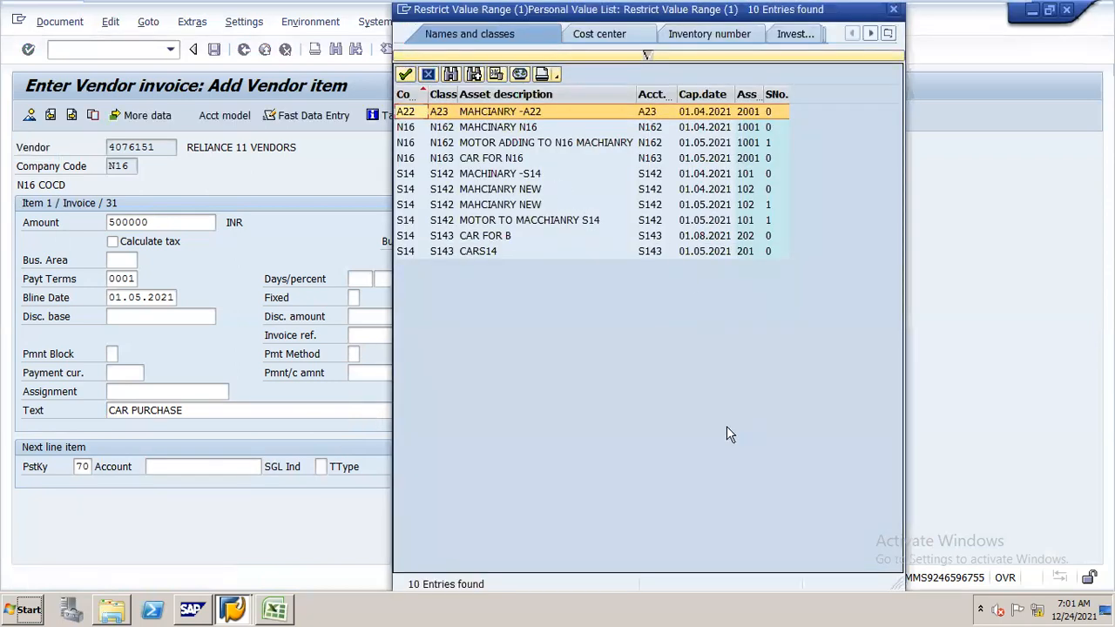
pyautogui.doubleClick(488, 161)
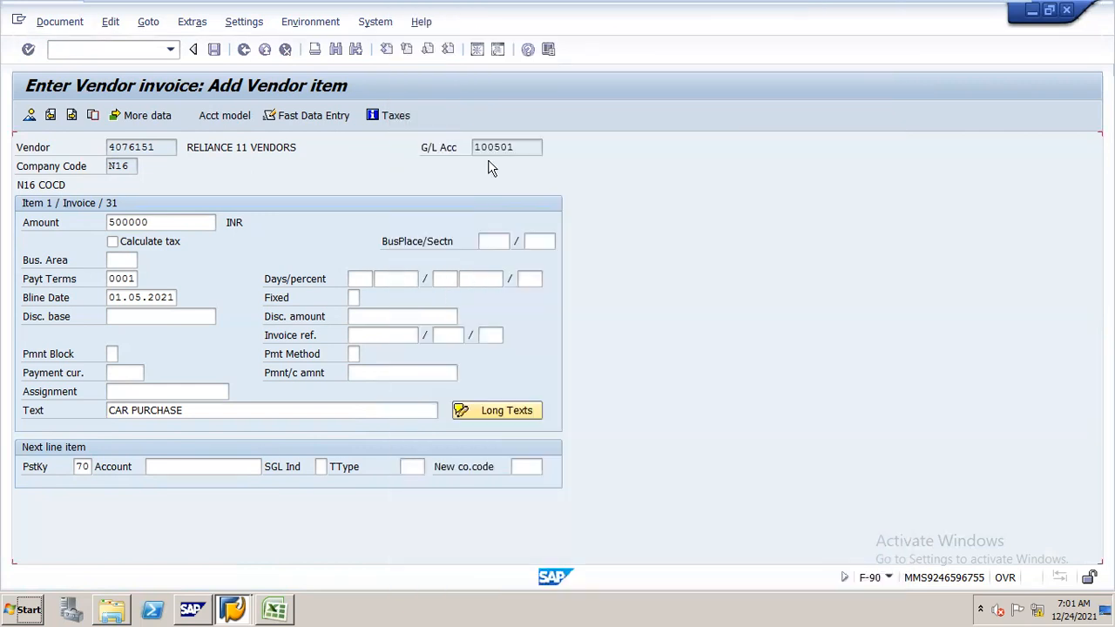
pyautogui.press('Tab')
pyautogui.press('Tab')
pyautogui.write('100')
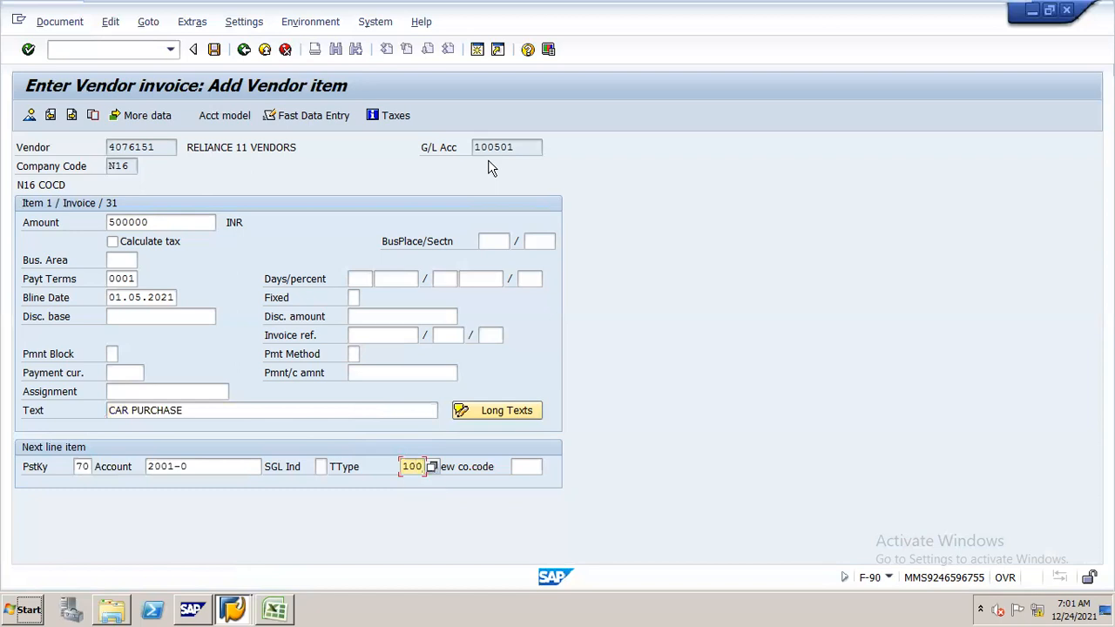
pyautogui.press('Return')
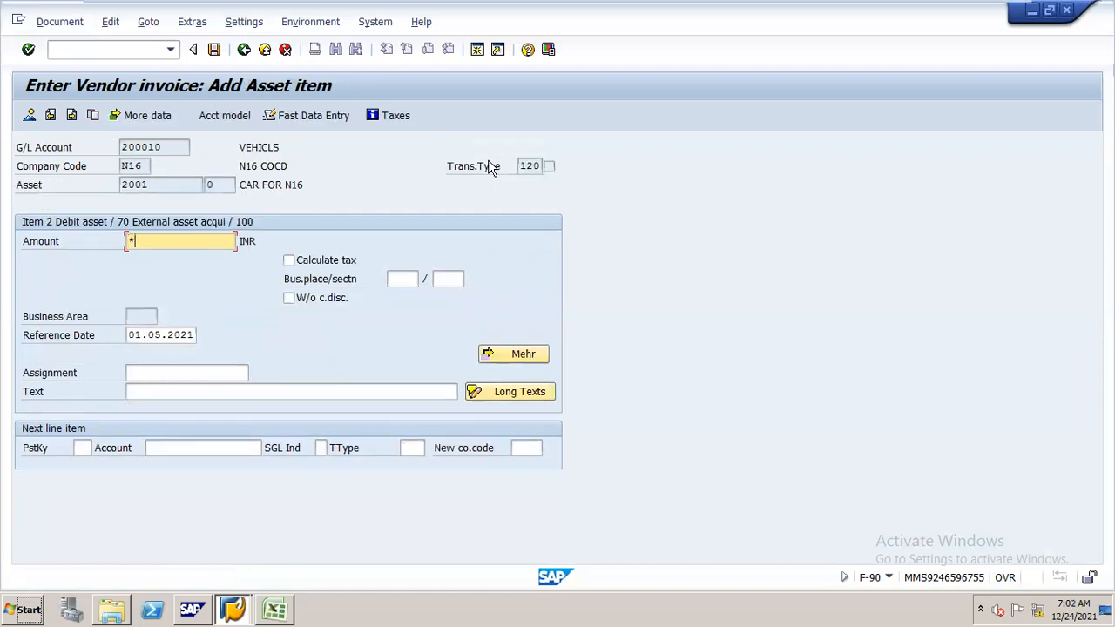
# Carry the vendor item's amount and text into the asset item with * and +.
pyautogui.write('*')
pyautogui.press('Tab')
pyautogui.press('Tab')
pyautogui.press('Tab')
pyautogui.write('*')
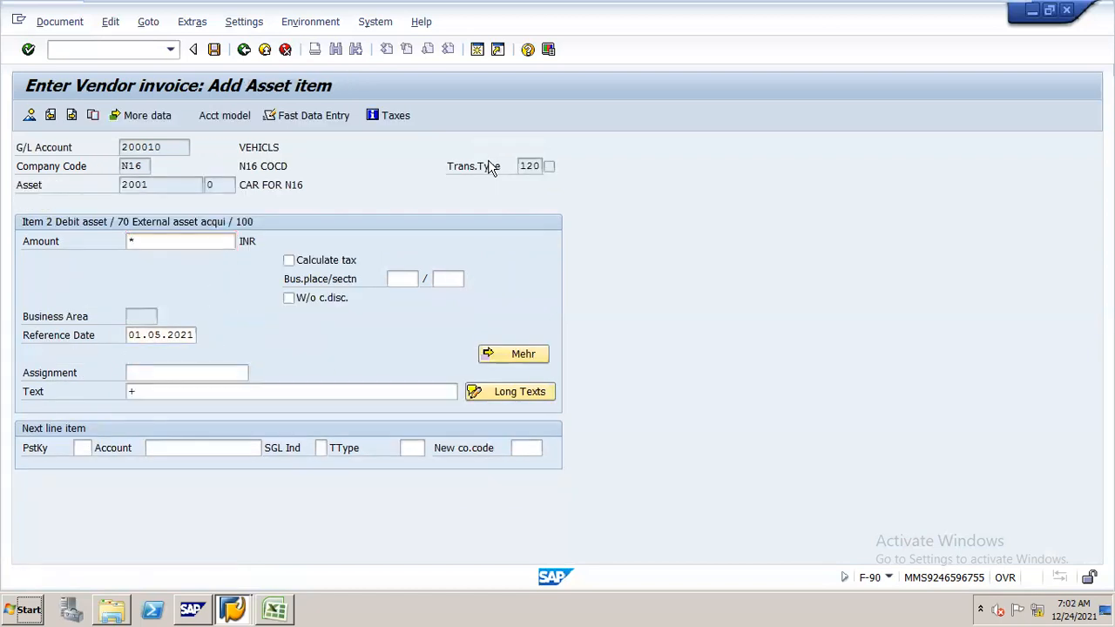
pyautogui.press('Return')
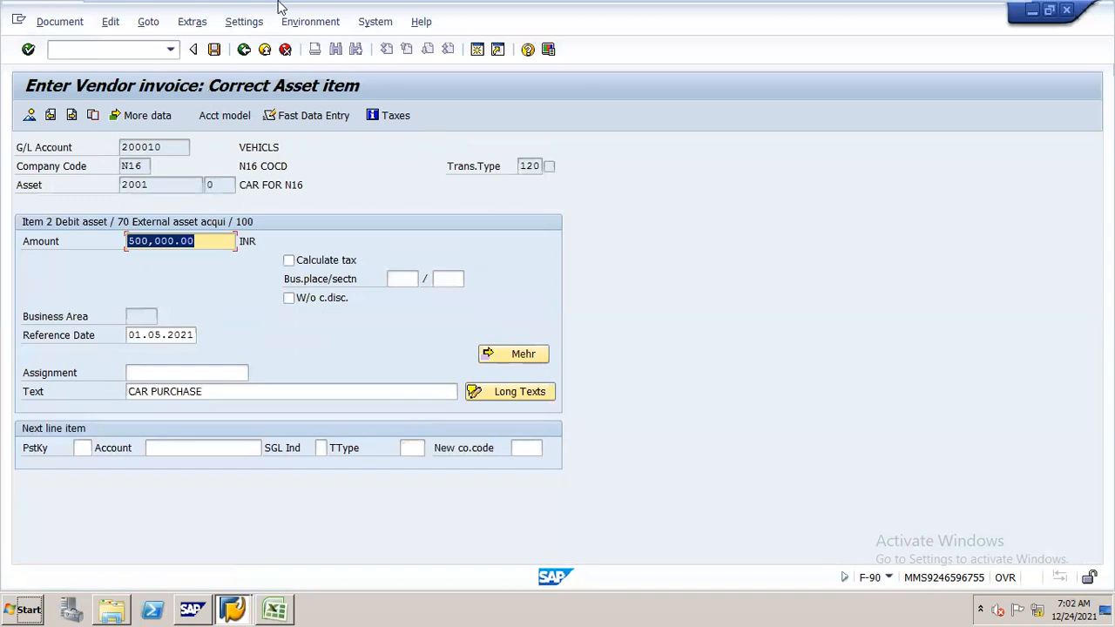
# Simulate the car purchase document and post it.
pyautogui.click(43, 22)
pyautogui.click(87, 108)
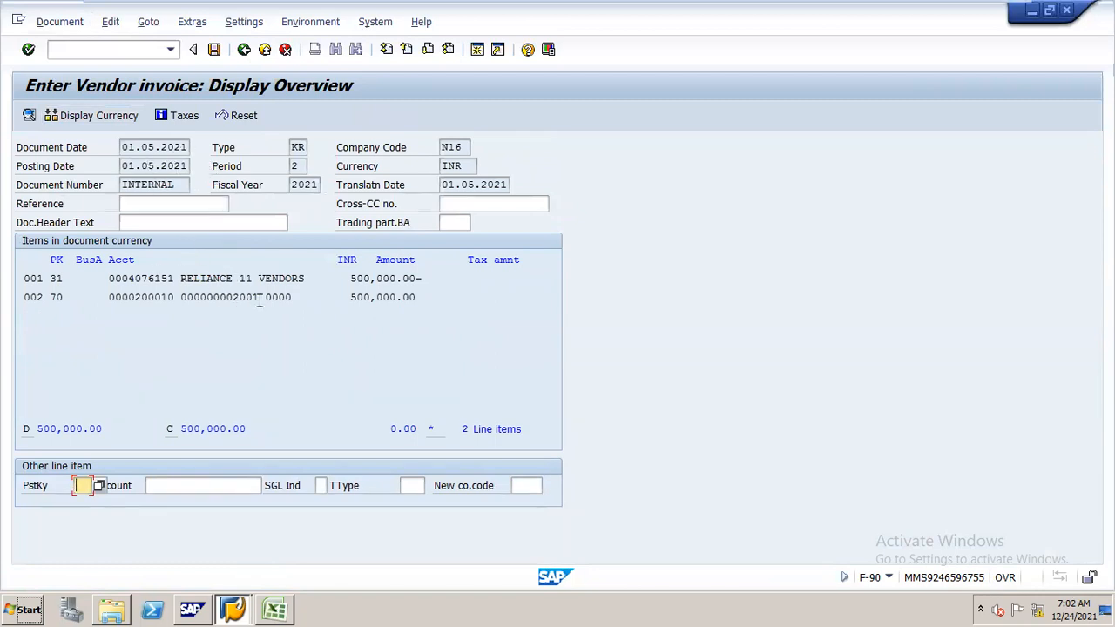
pyautogui.click(213, 53)
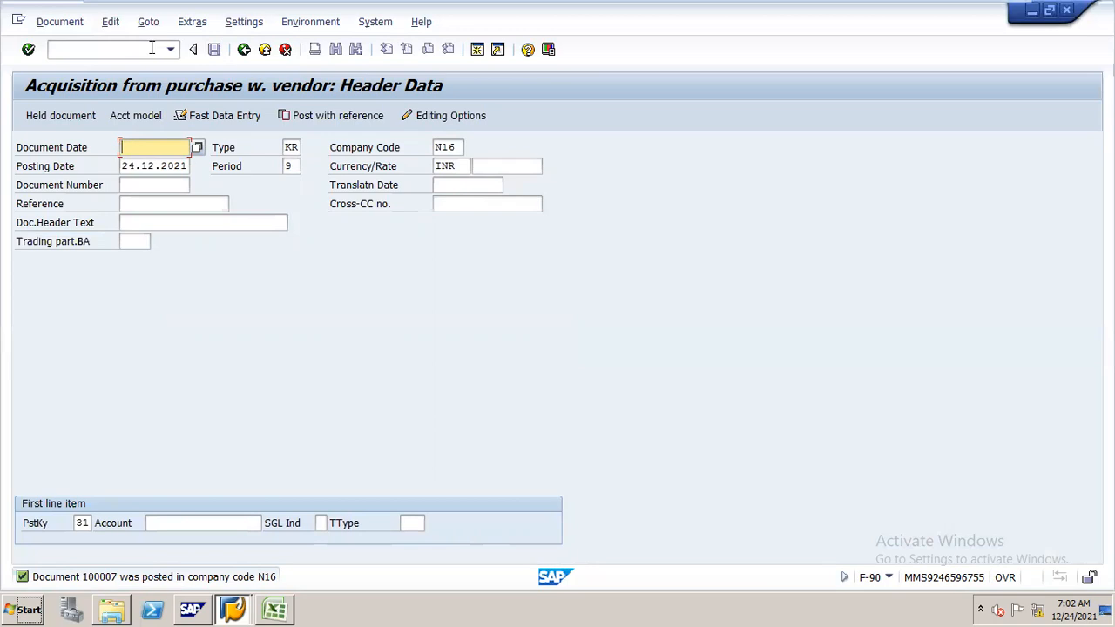
# Go to transaction AW01N to view the purchased car's asset values.
pyautogui.write('/')
pyautogui.click(148, 48)
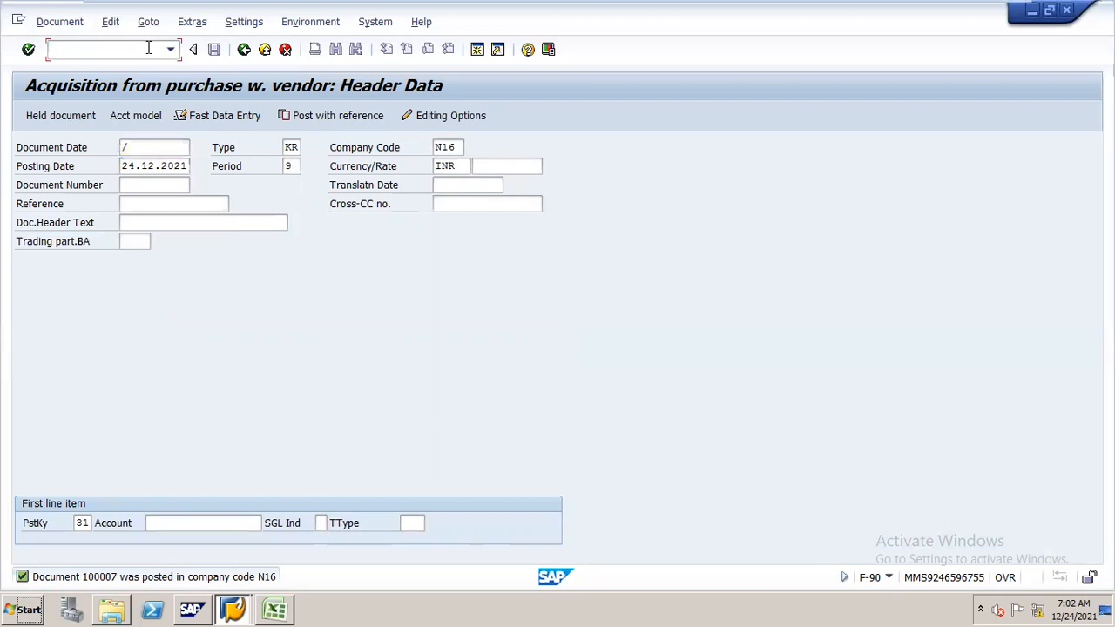
pyautogui.write('/NAW01N')
pyautogui.press('Return')
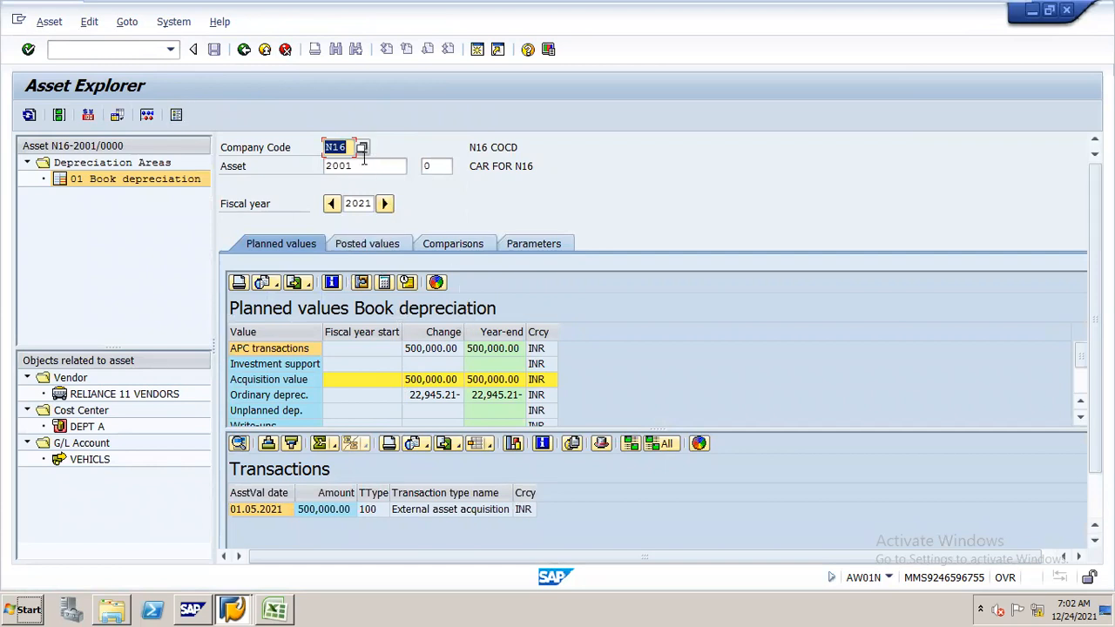
# Display N16 asset 1001 and view its posted depreciation values.
pyautogui.press('Tab')
pyautogui.write('1001')
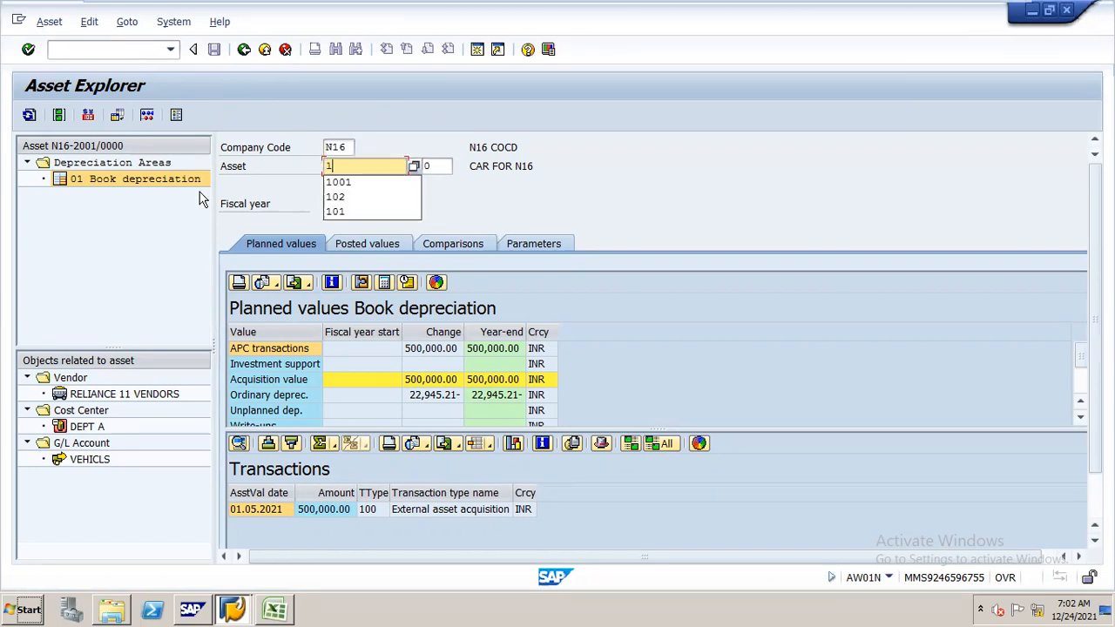
pyautogui.press('Return')
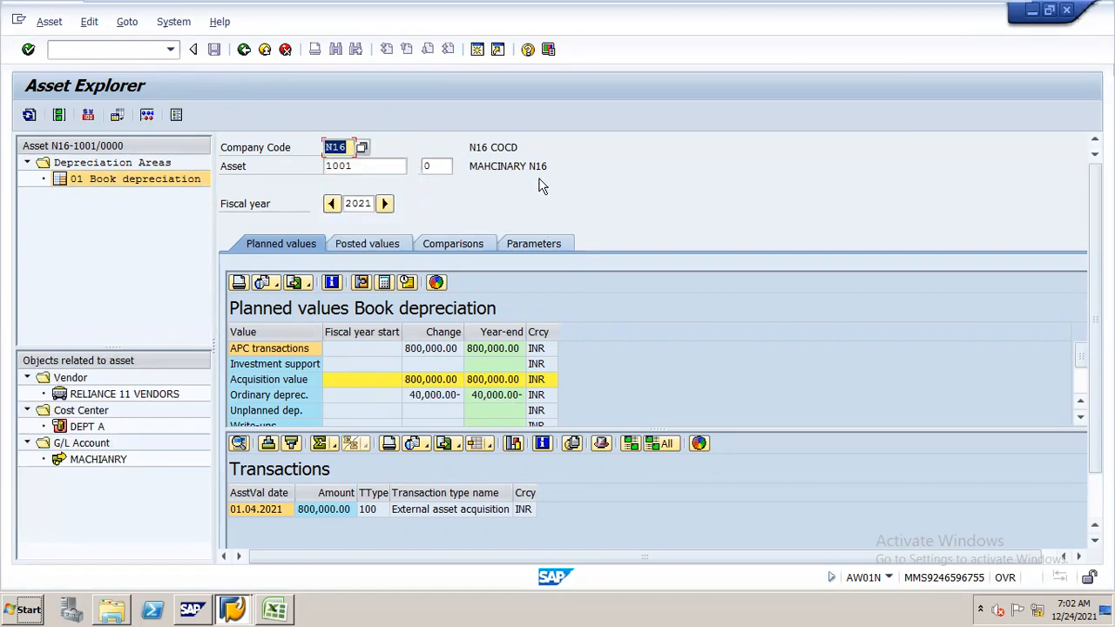
pyautogui.click(377, 245)
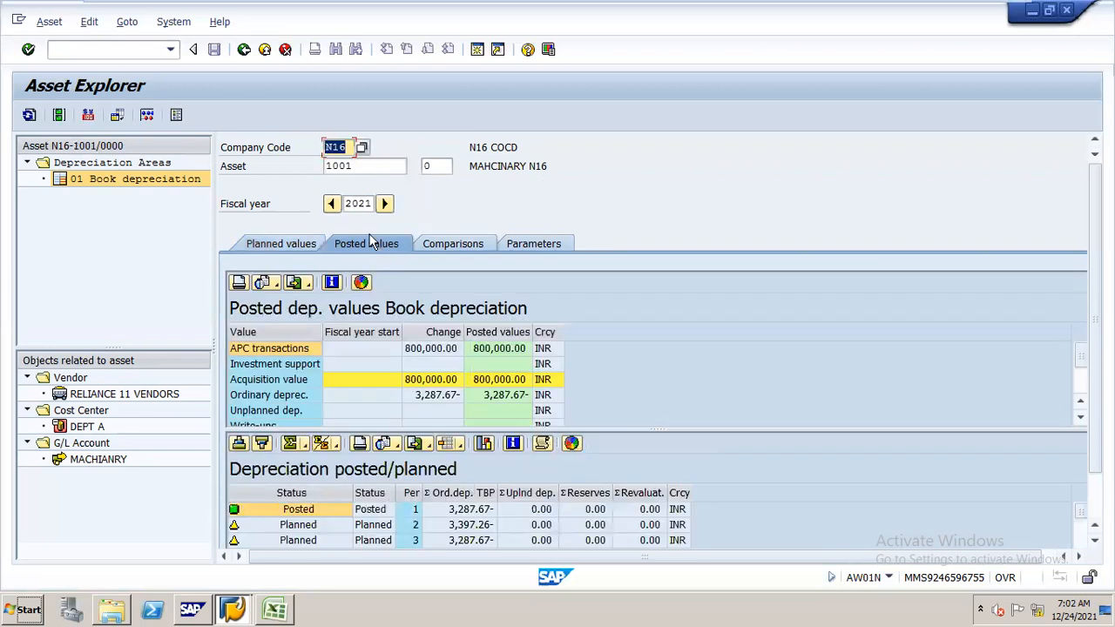
# Display sub-number 1 of asset 1001 and examine its posted and planned depreciation by period.
pyautogui.click(381, 165)
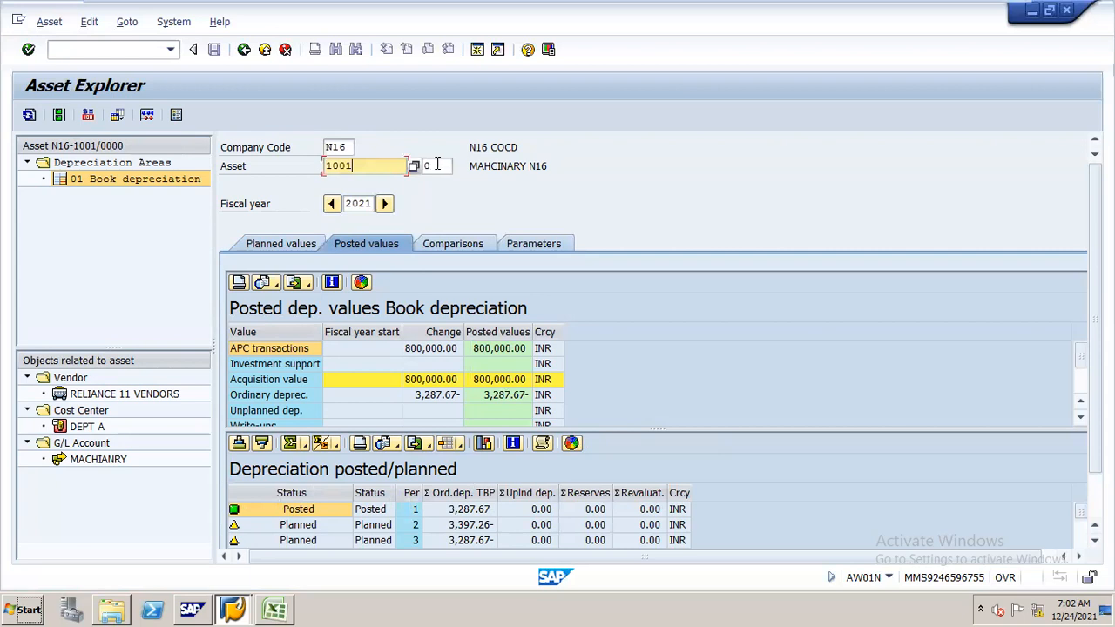
pyautogui.click(437, 163)
pyautogui.press('BackSpace')
pyautogui.write('1')
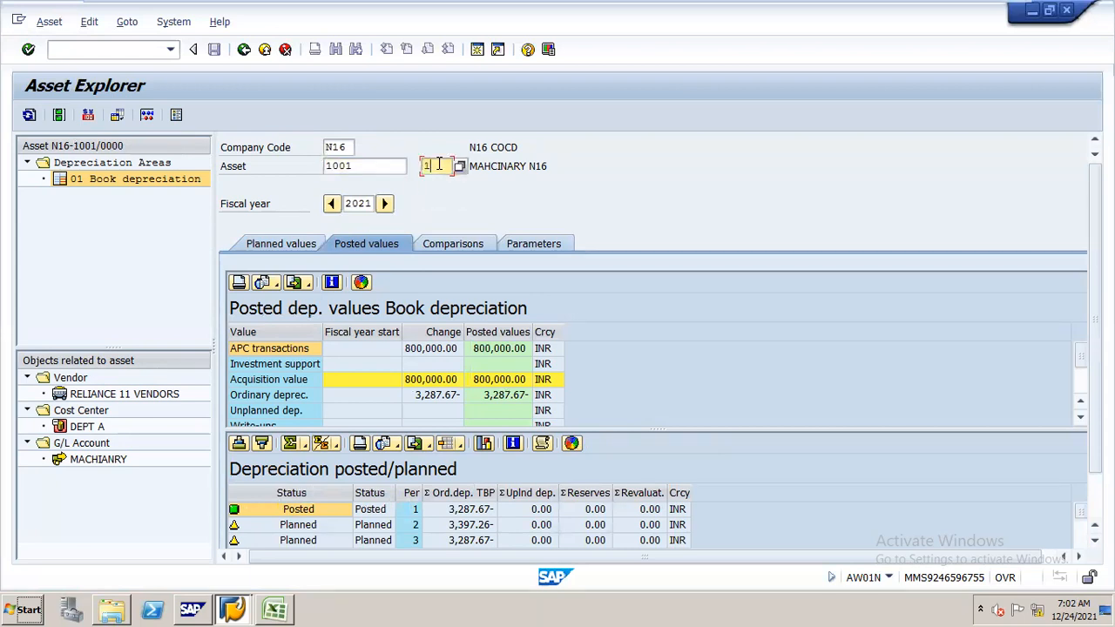
pyautogui.press('Return')
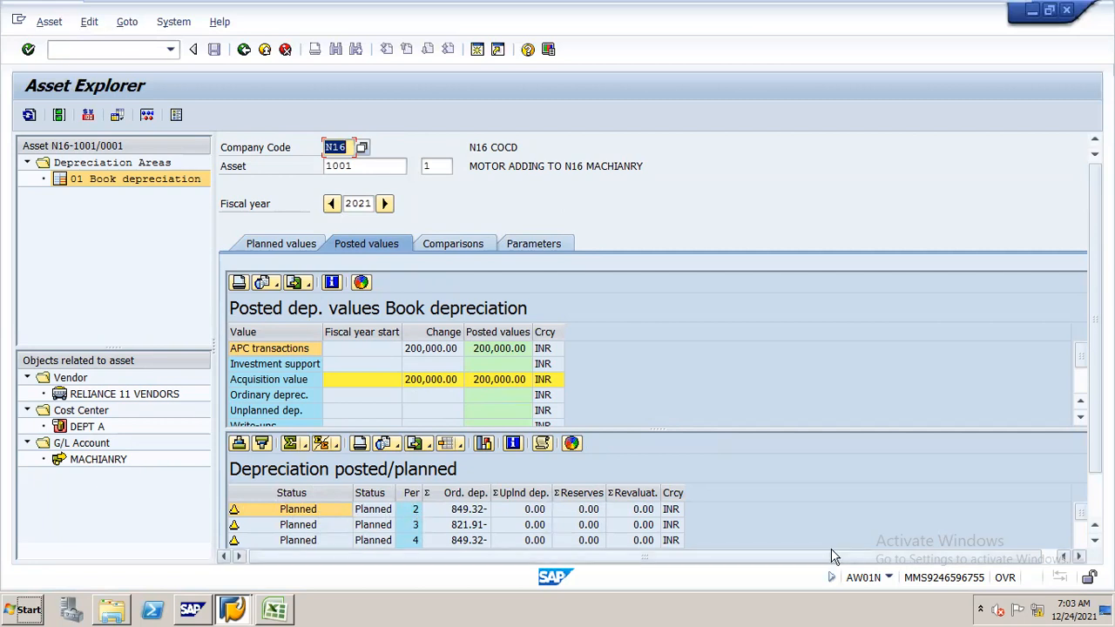
pyautogui.scroll(-2, 653, 348)
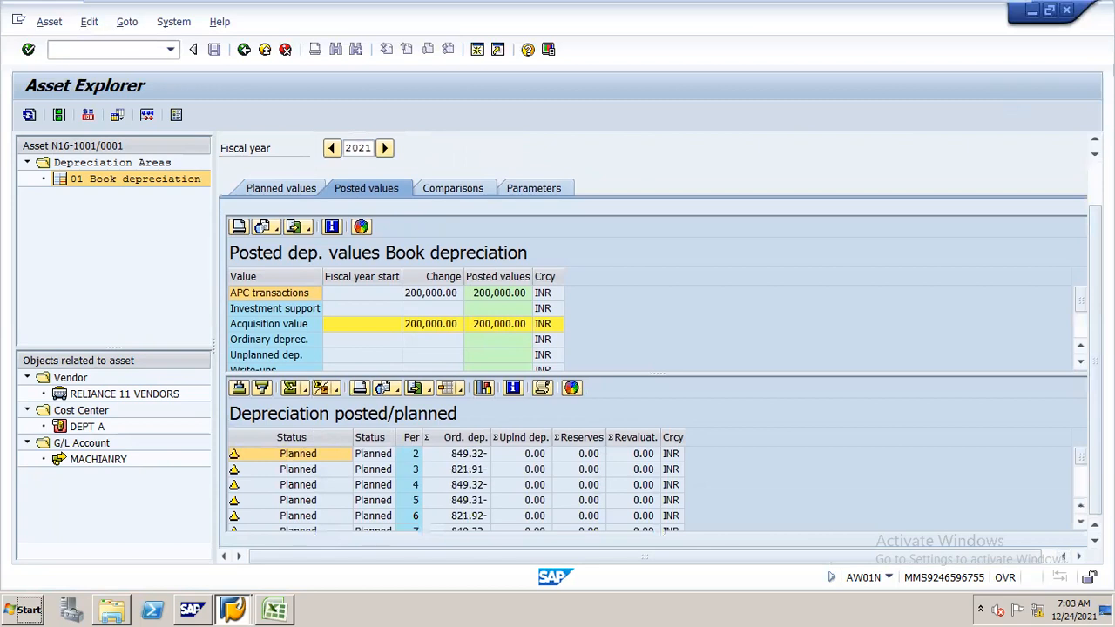
pyautogui.moveTo(1095, 349); pyautogui.dragTo(1095, 296)
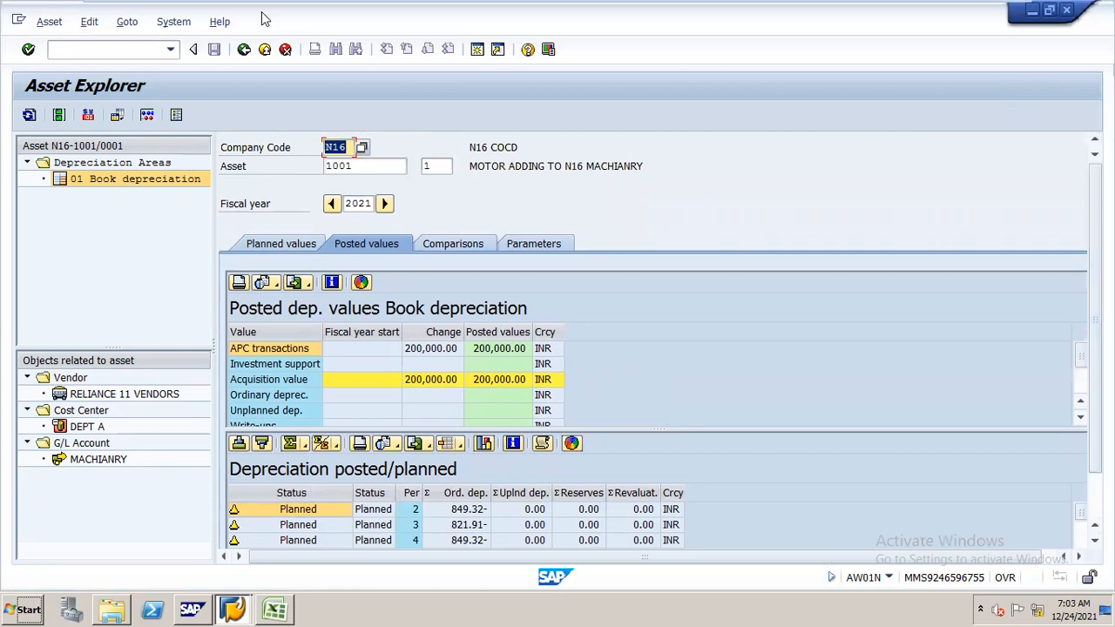
# Go to the Asset Balances report S_ALR_87011965 and set it to list individual assets.
pyautogui.click(148, 52)
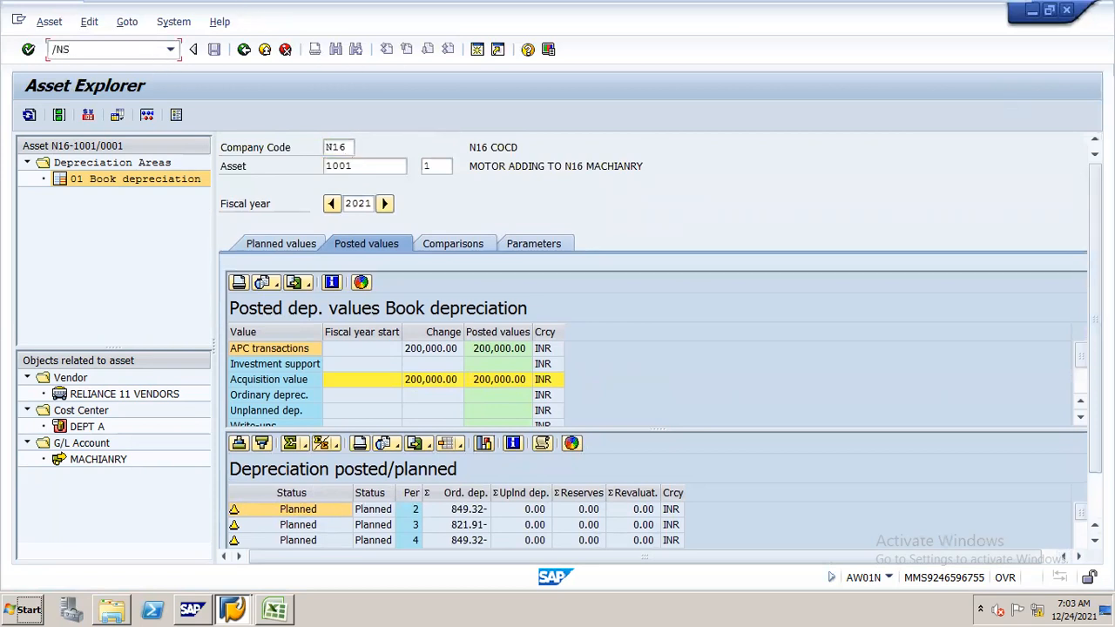
pyautogui.write('/NS_ALR_87011990')
pyautogui.press('Return')
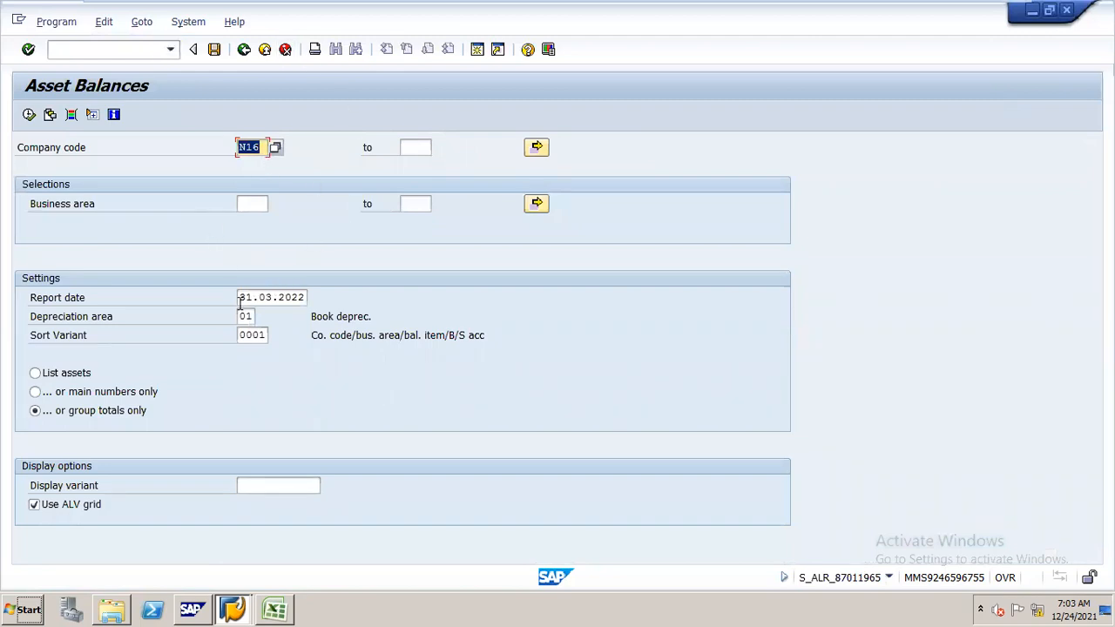
pyautogui.click(36, 374)
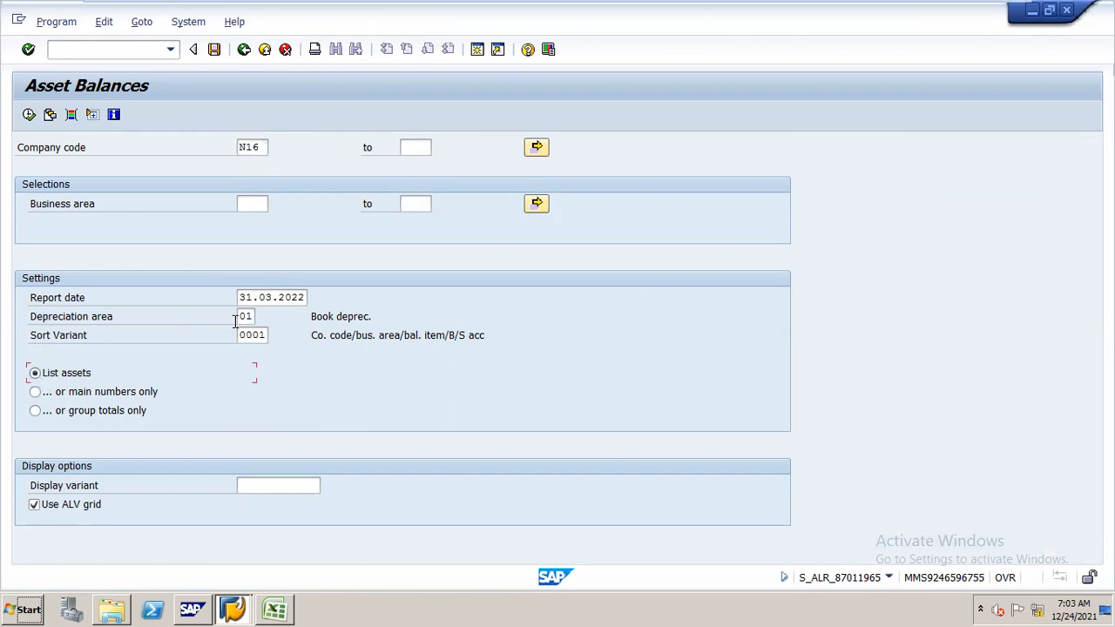
# Choose sort variant 0016, Company code / profit center, and run the asset balances report.
pyautogui.doubleClick(249, 334)
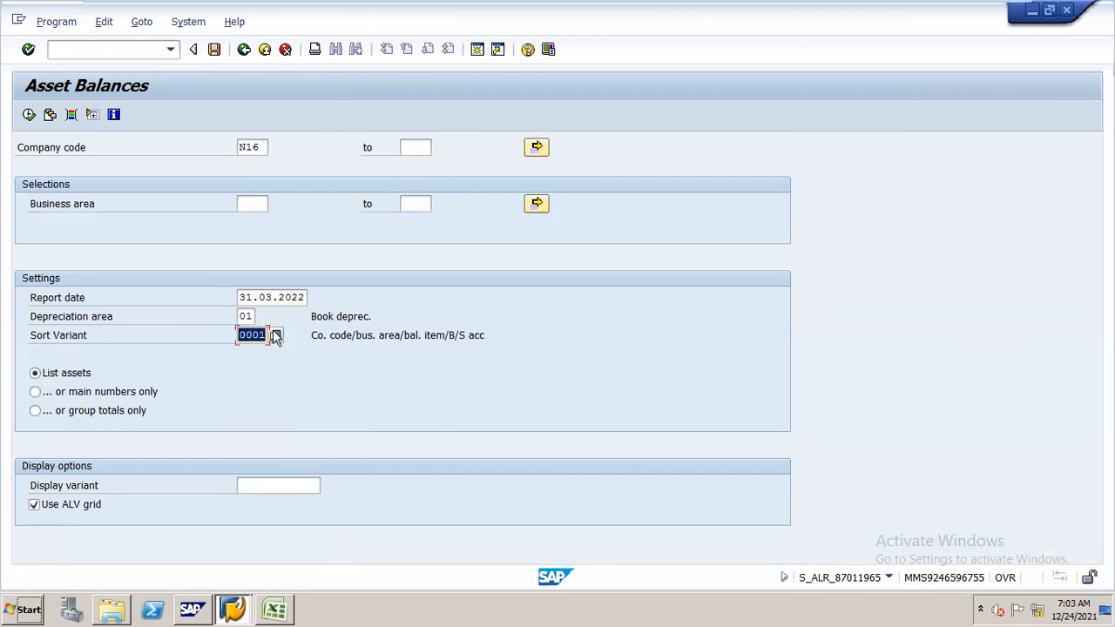
pyautogui.press('F8')
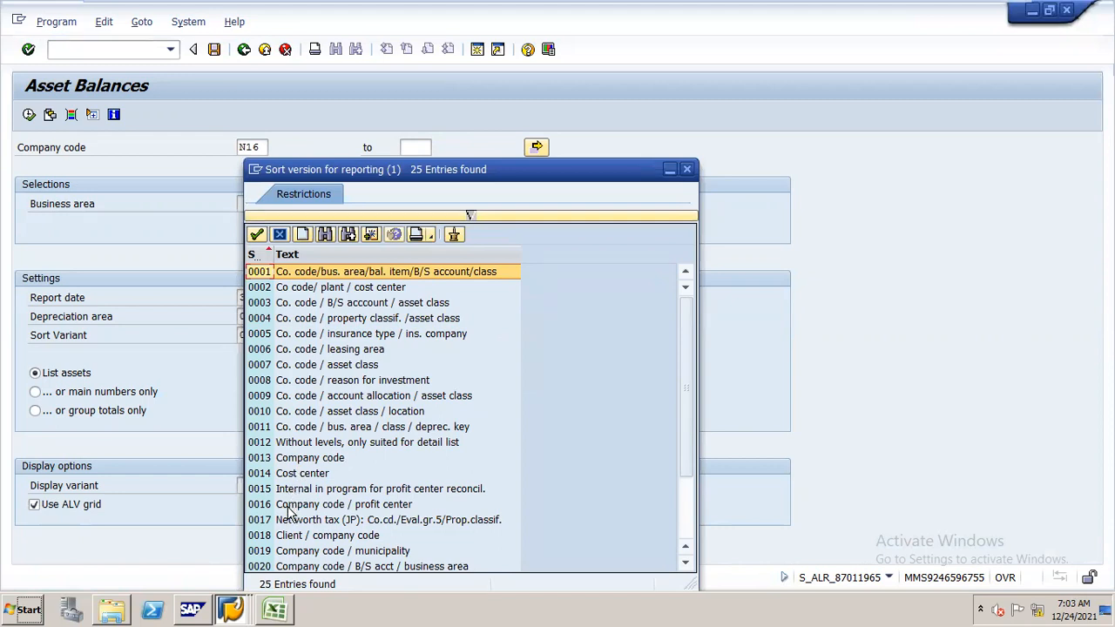
pyautogui.doubleClick(290, 505)
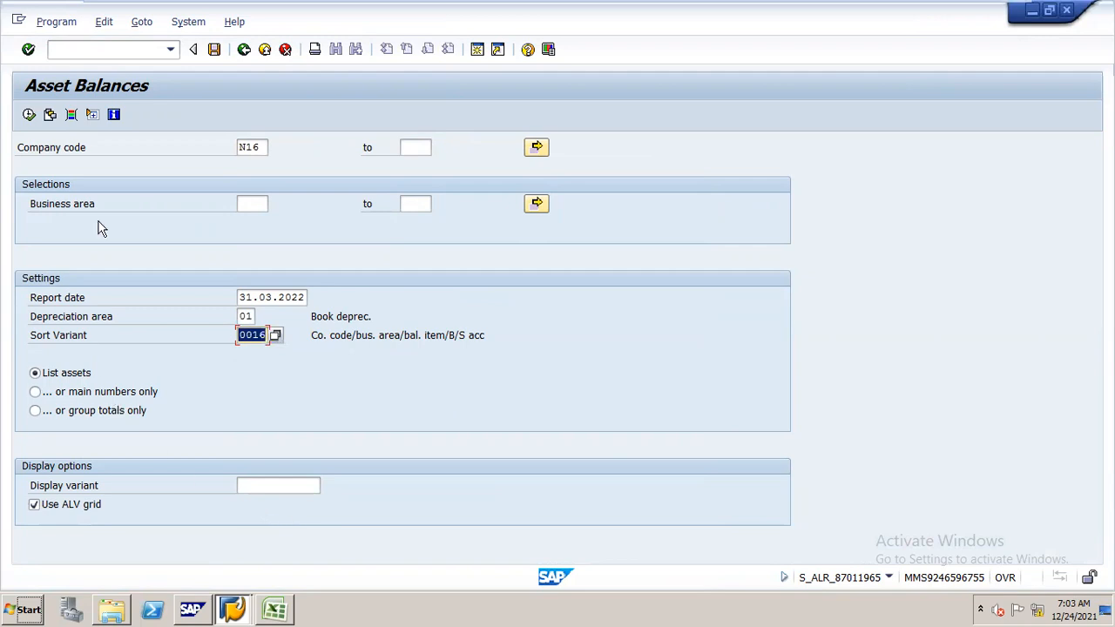
pyautogui.click(28, 115)
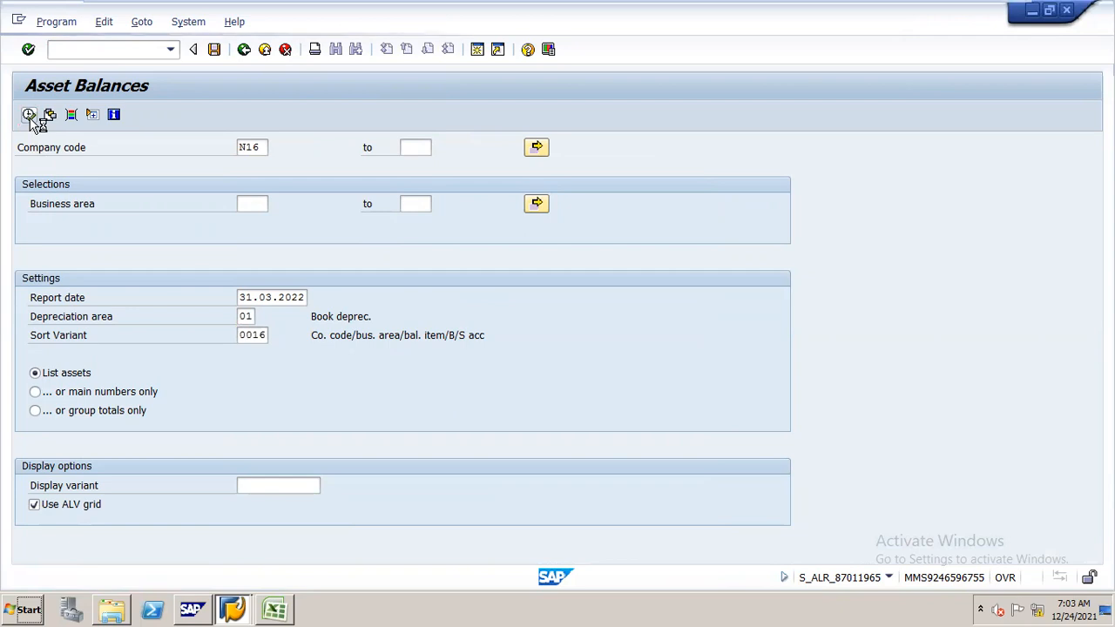
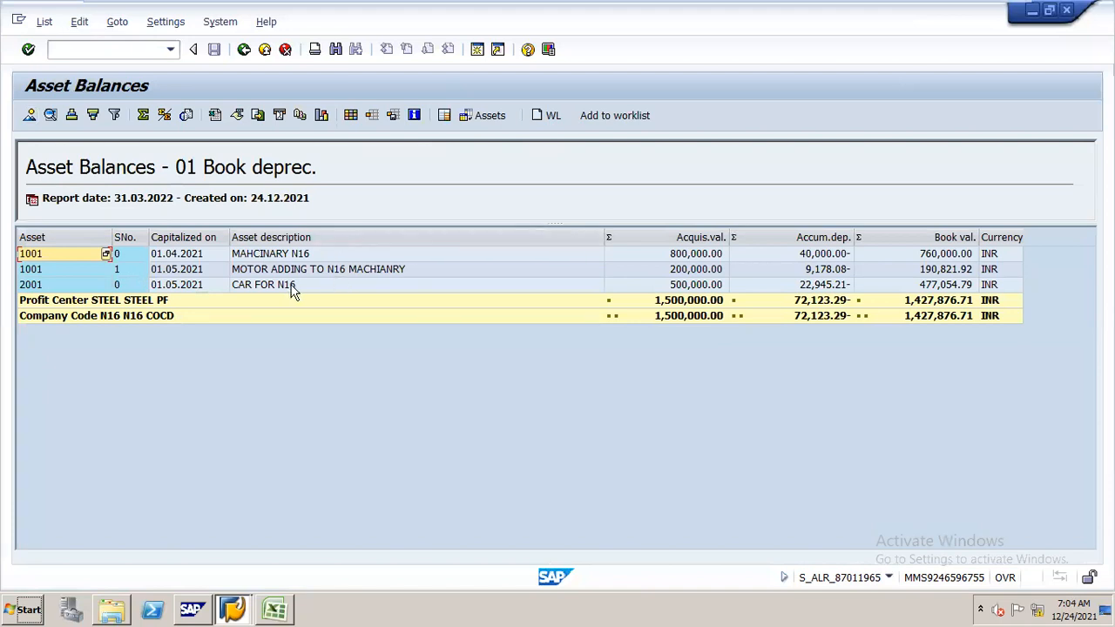
# View the MAHCINARY N16 asset's values from the report line and return to the balances list.
pyautogui.doubleClick(362, 256)
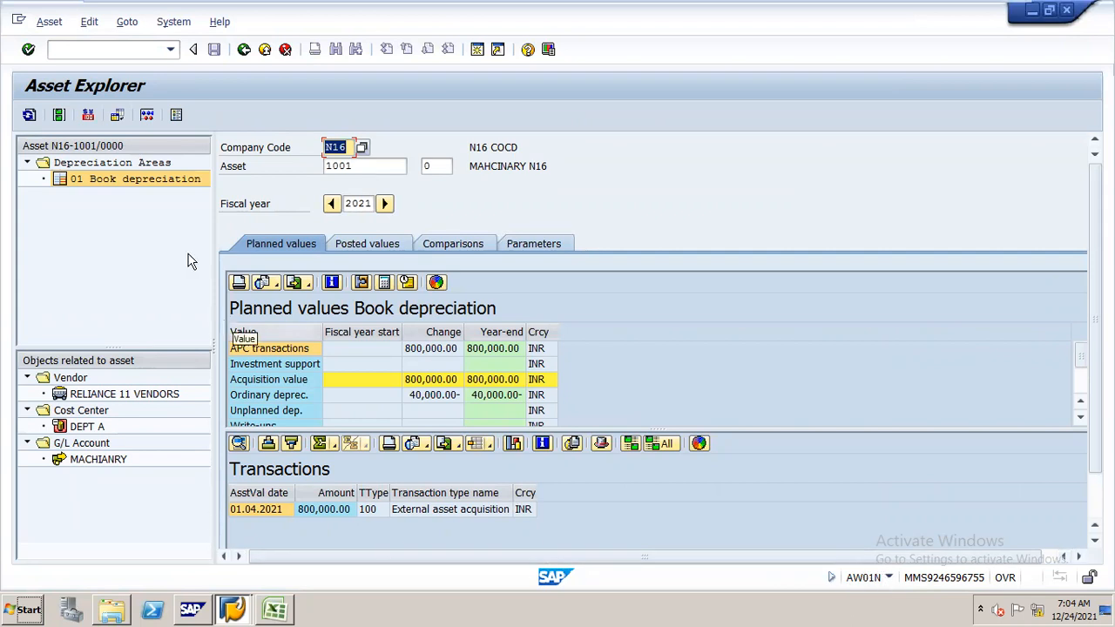
pyautogui.click(245, 50)
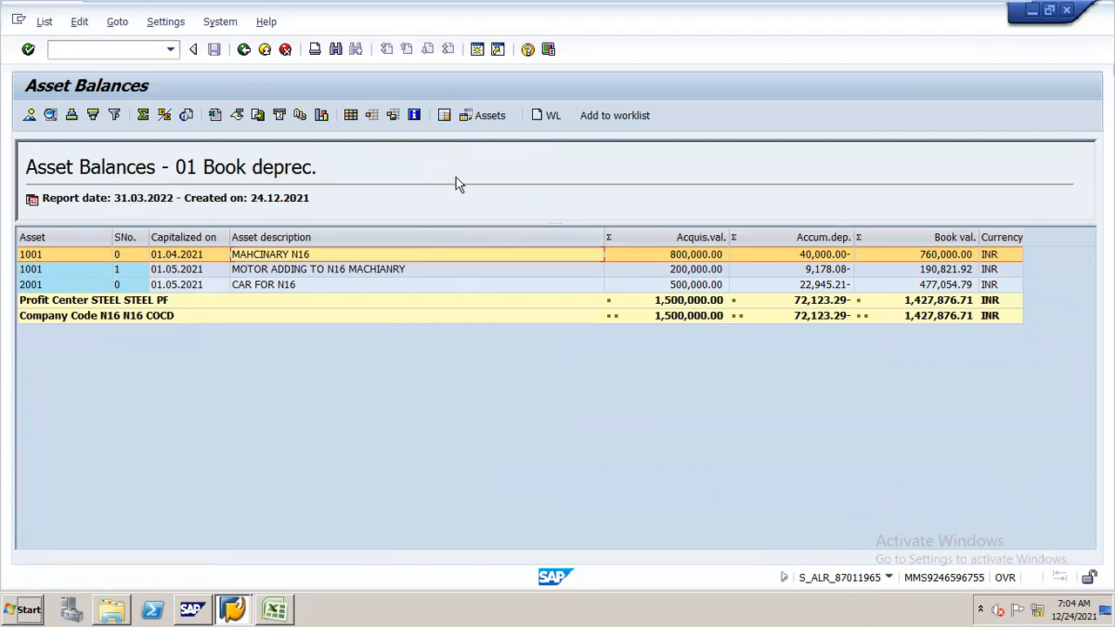
# View the MAHCINARY N16 asset's values from the balances list and go to the depreciation posting run AFAB.
pyautogui.doubleClick(342, 257)
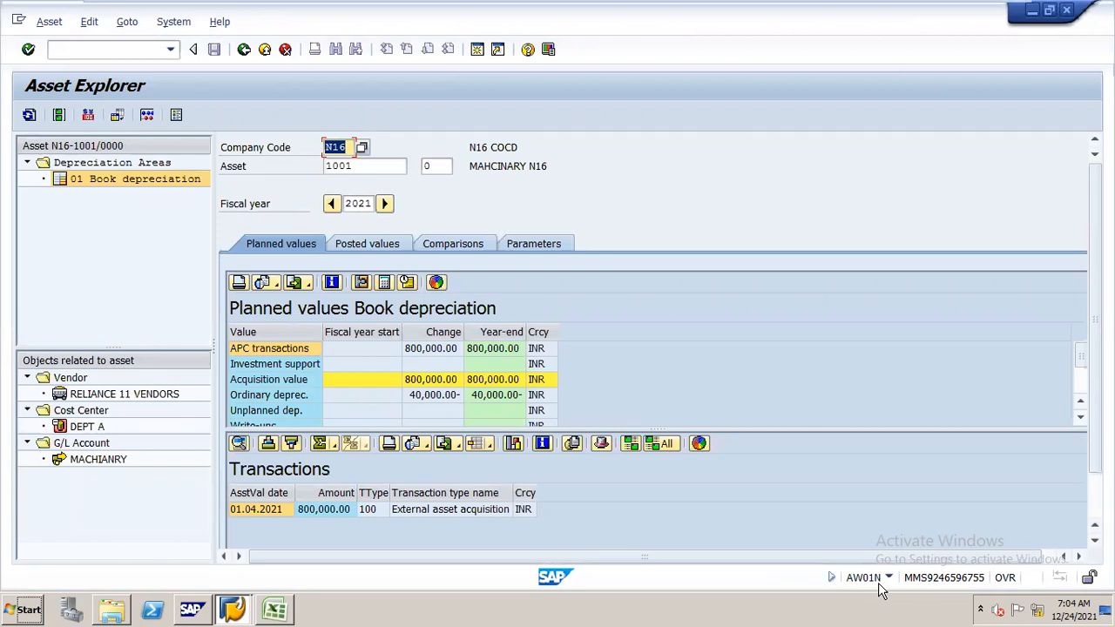
pyautogui.click(137, 49)
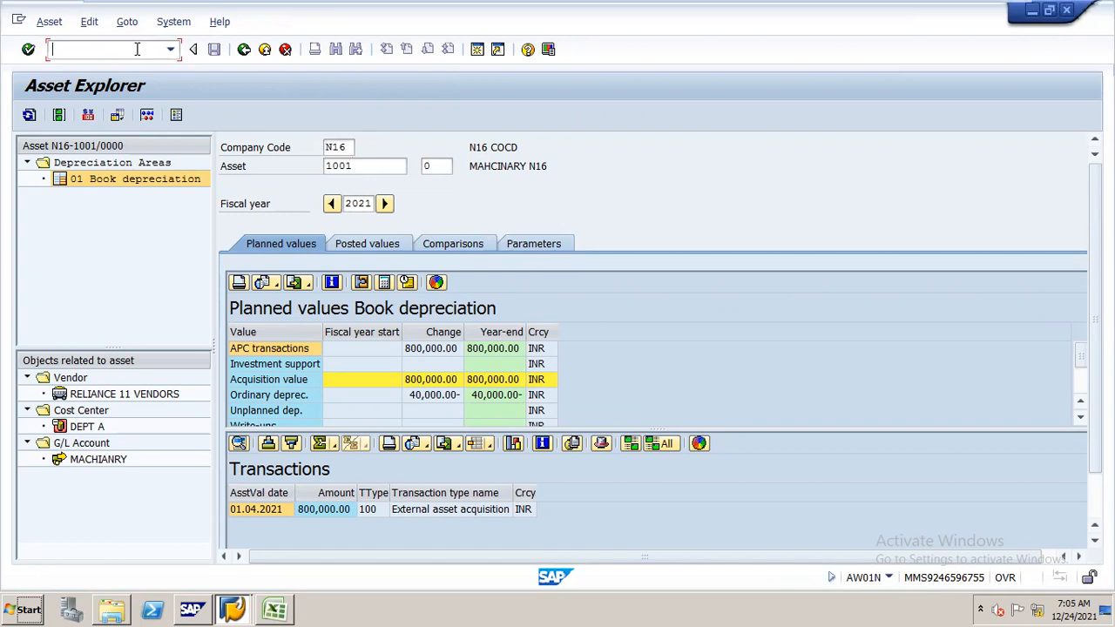
pyautogui.write('/NAFAR')
pyautogui.press('Return')
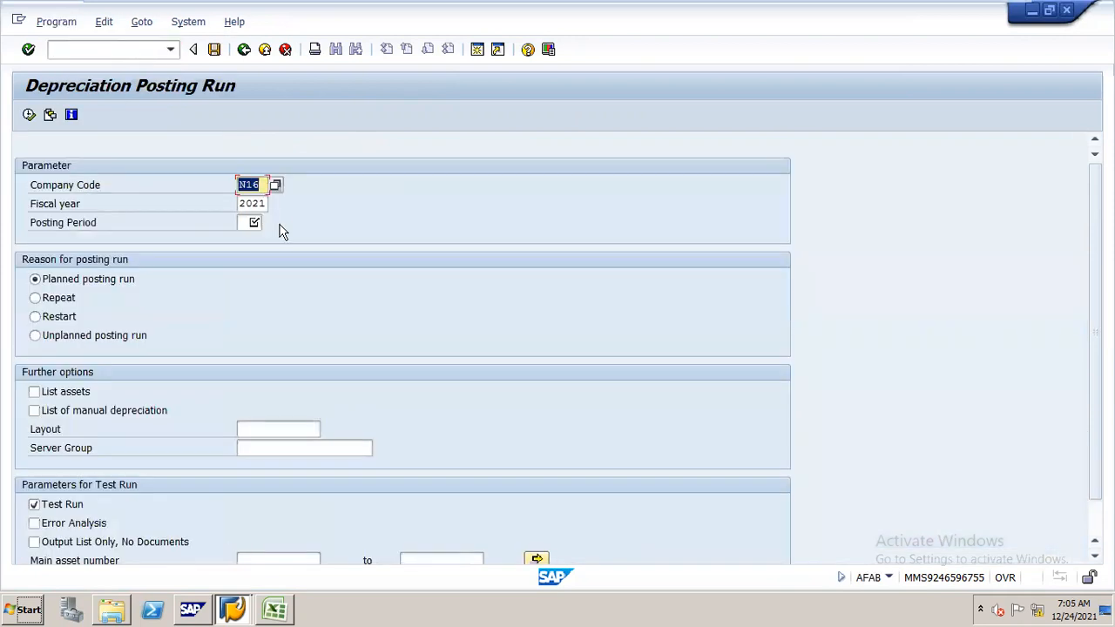
# Execute a depreciation test run for company code N16, fiscal year 2021, posting period 2, and return to the selection screen.
pyautogui.click(258, 223)
pyautogui.write('2')
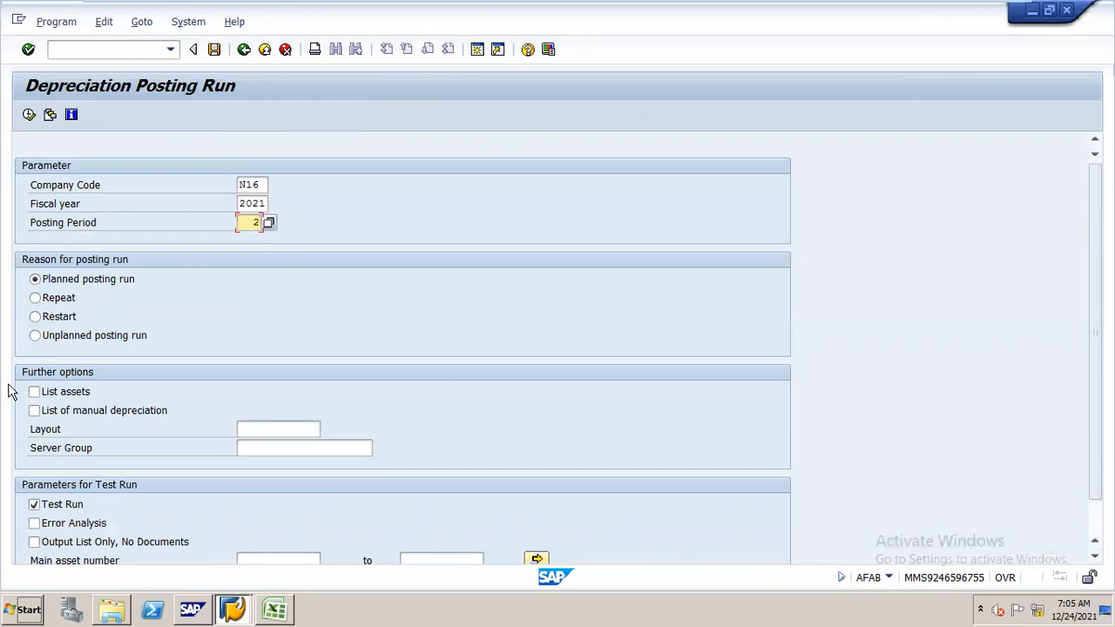
pyautogui.click(29, 114)
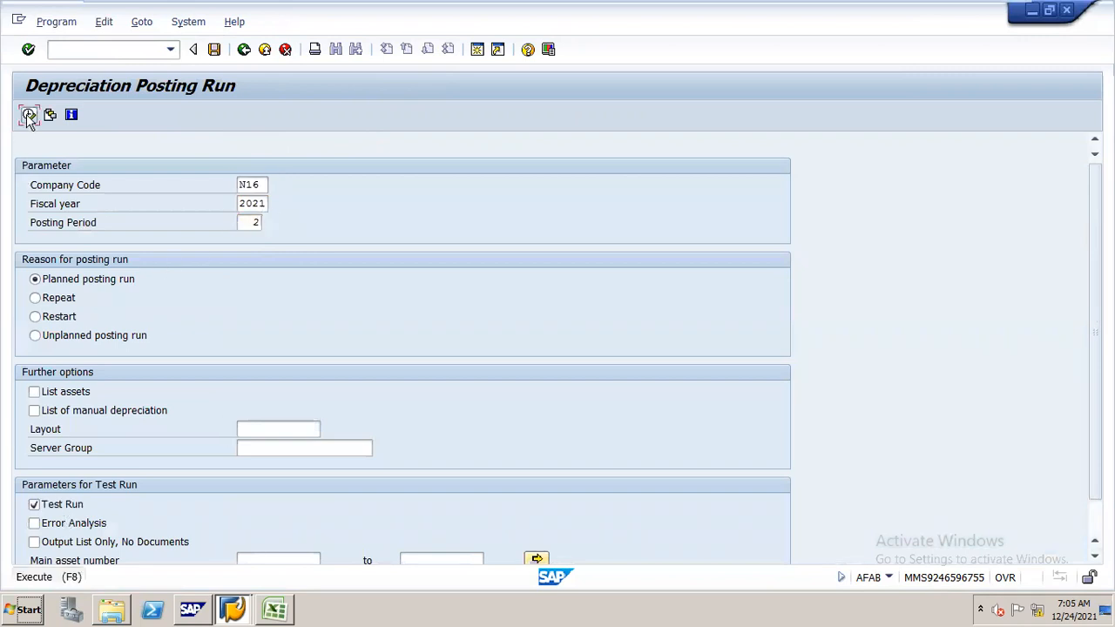
pyautogui.press('Return')
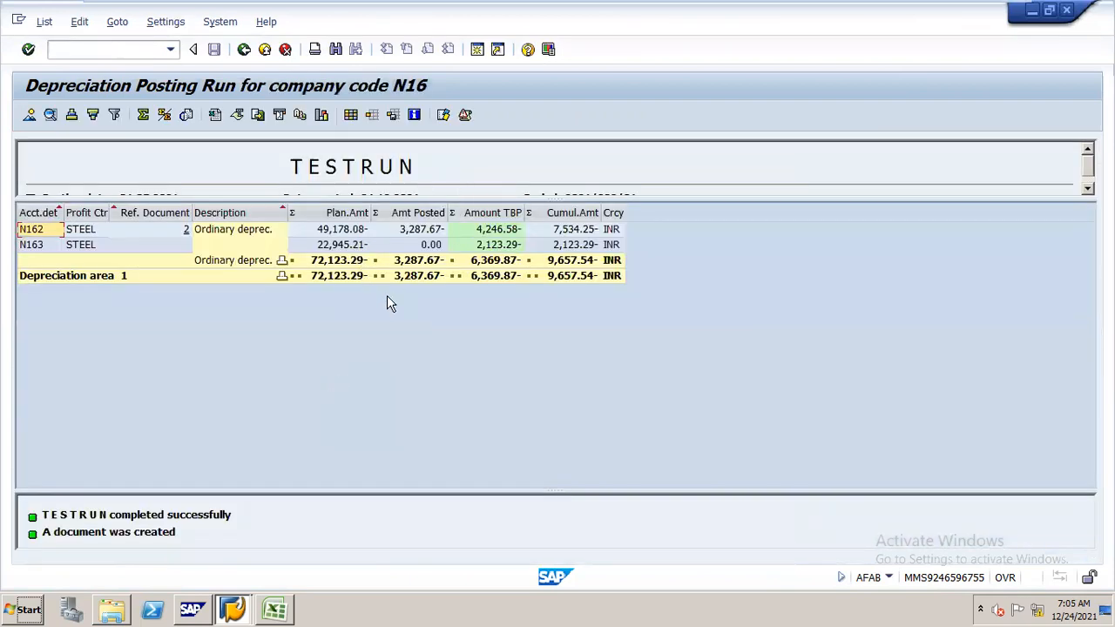
pyautogui.click(245, 49)
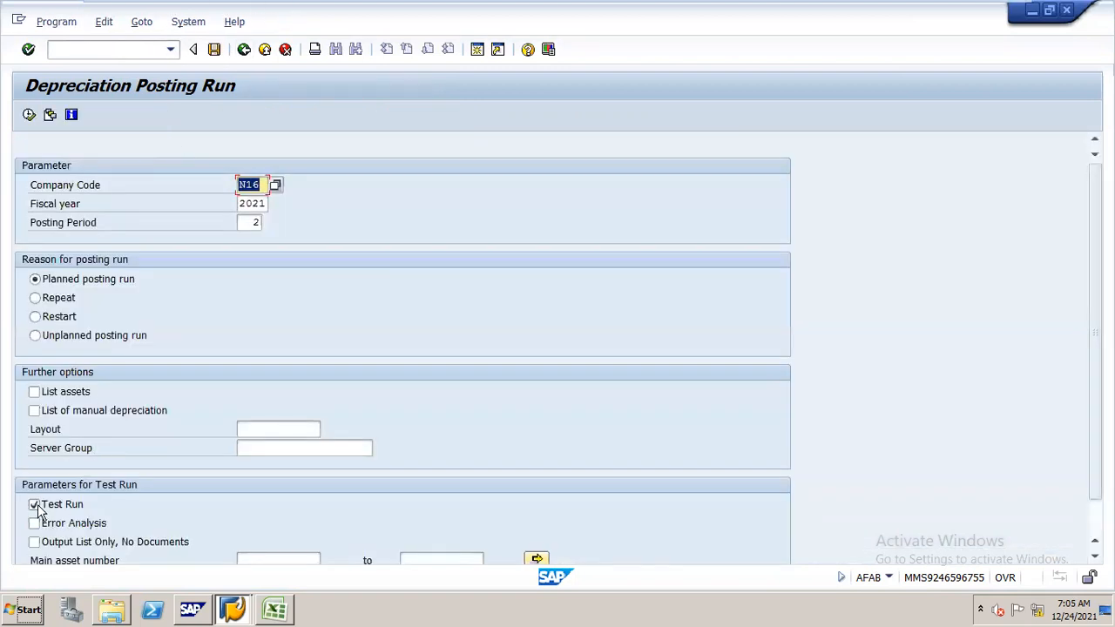
# Turn off Test Run and schedule the period 2 depreciation run in the background with output device LP01 and immediate start.
pyautogui.click(32, 505)
pyautogui.click(52, 21)
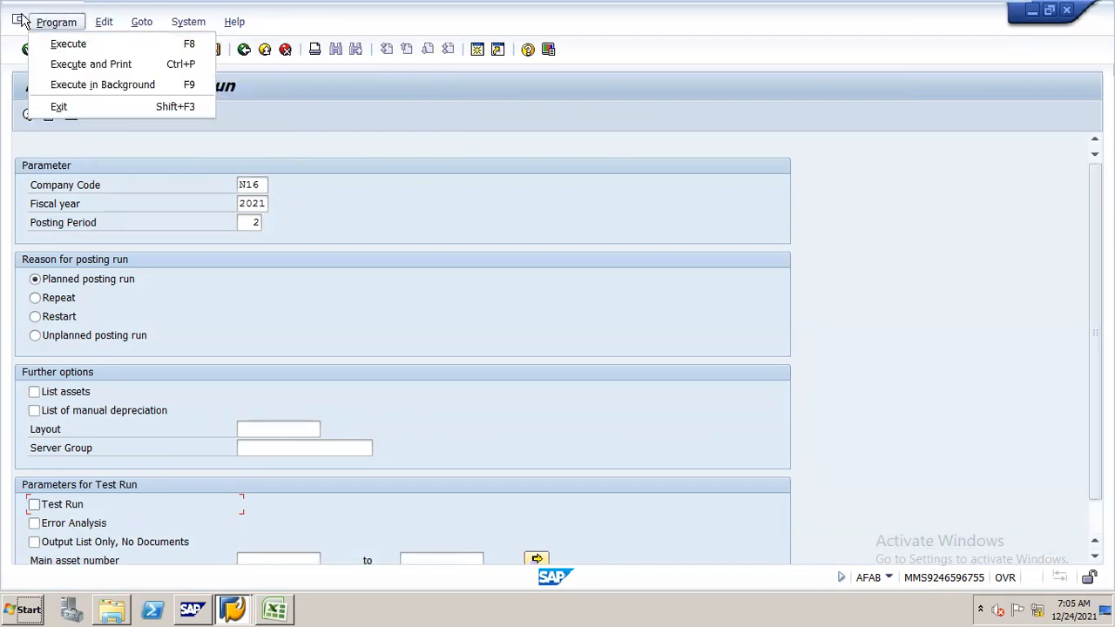
pyautogui.click(118, 85)
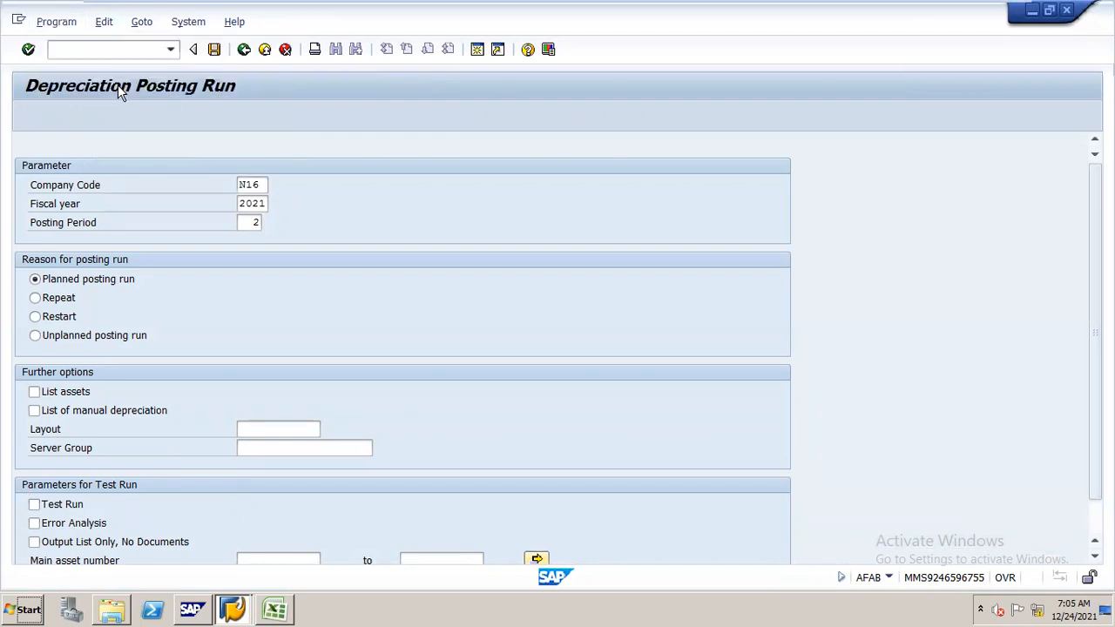
pyautogui.press('Down')
pyautogui.press('Return')
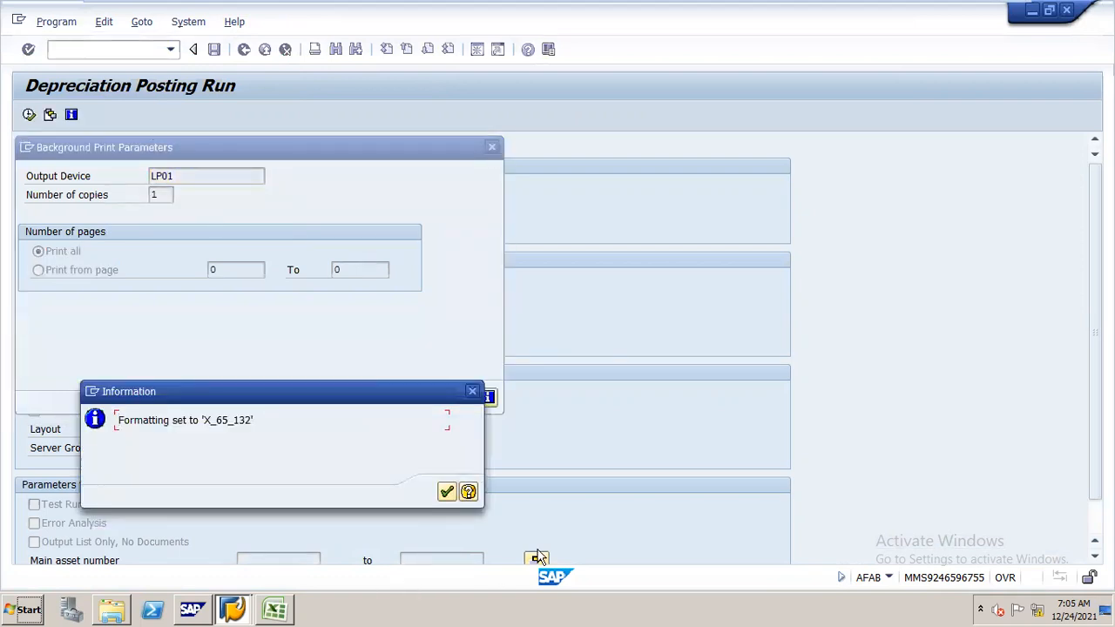
pyautogui.press('Return')
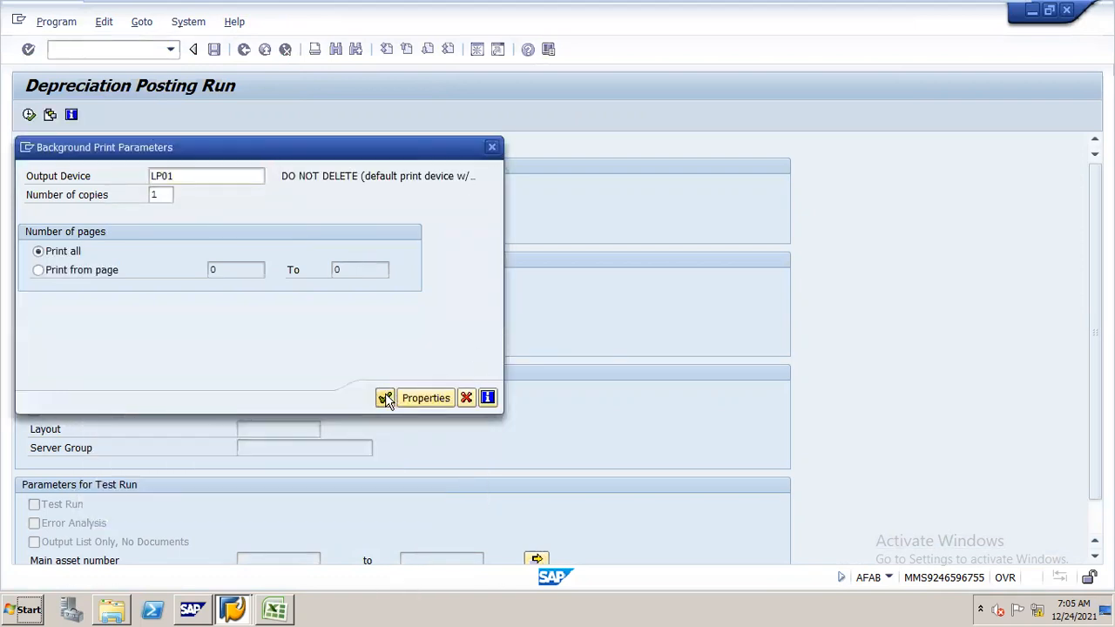
pyautogui.click(386, 398)
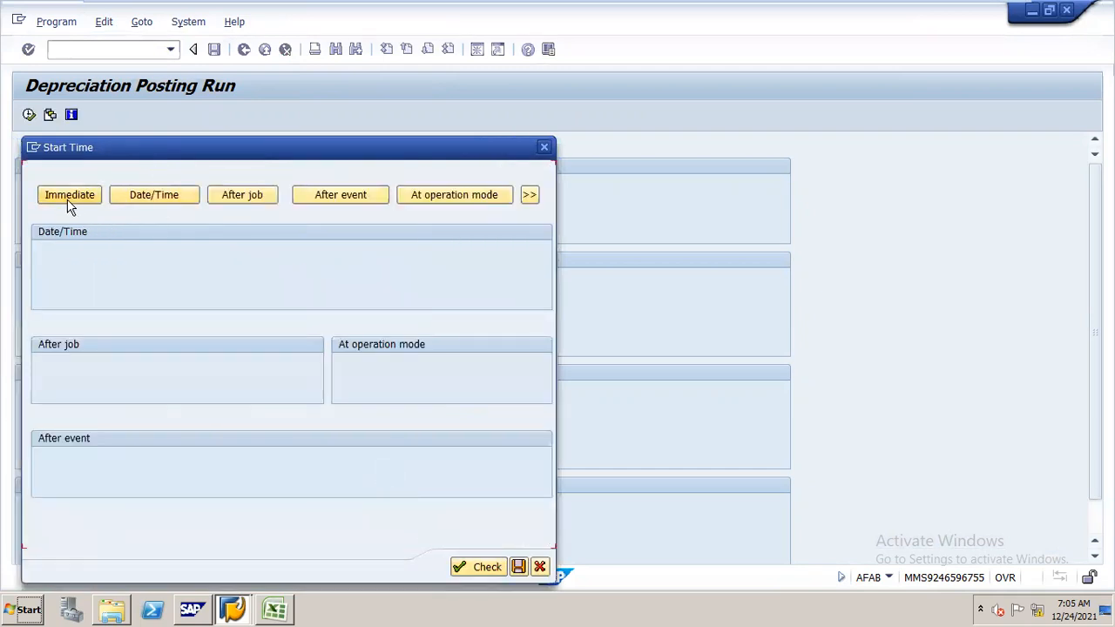
pyautogui.click(70, 195)
pyautogui.click(378, 566)
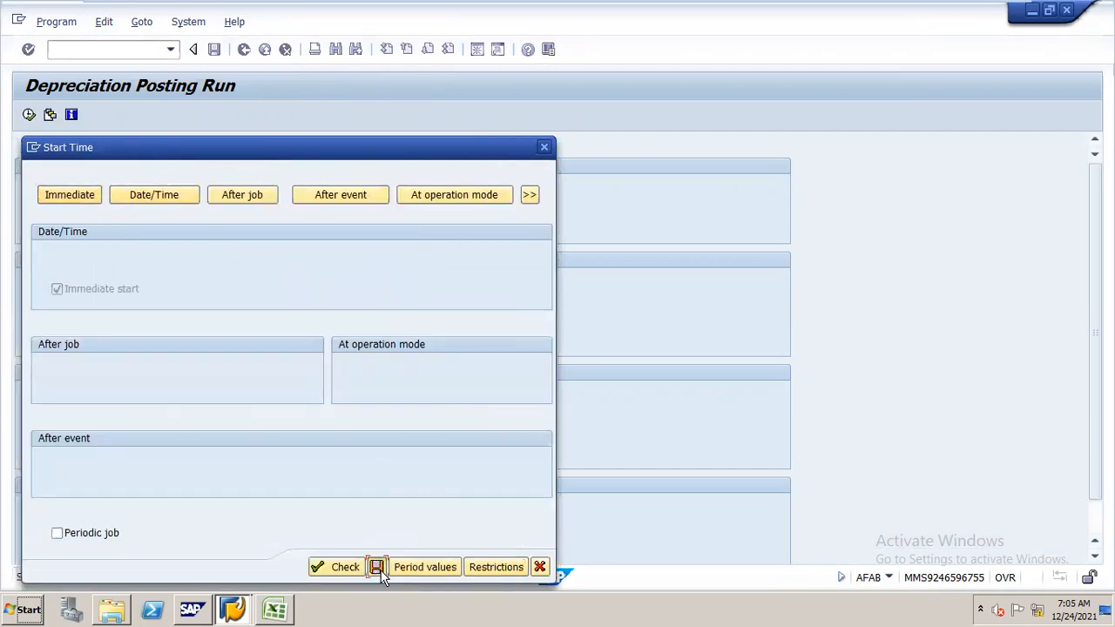
# Open the background job overview and list the jobs dated 24.12.2021 to check the depreciation run's status.
pyautogui.click(201, 25)
pyautogui.moveTo(232, 104)
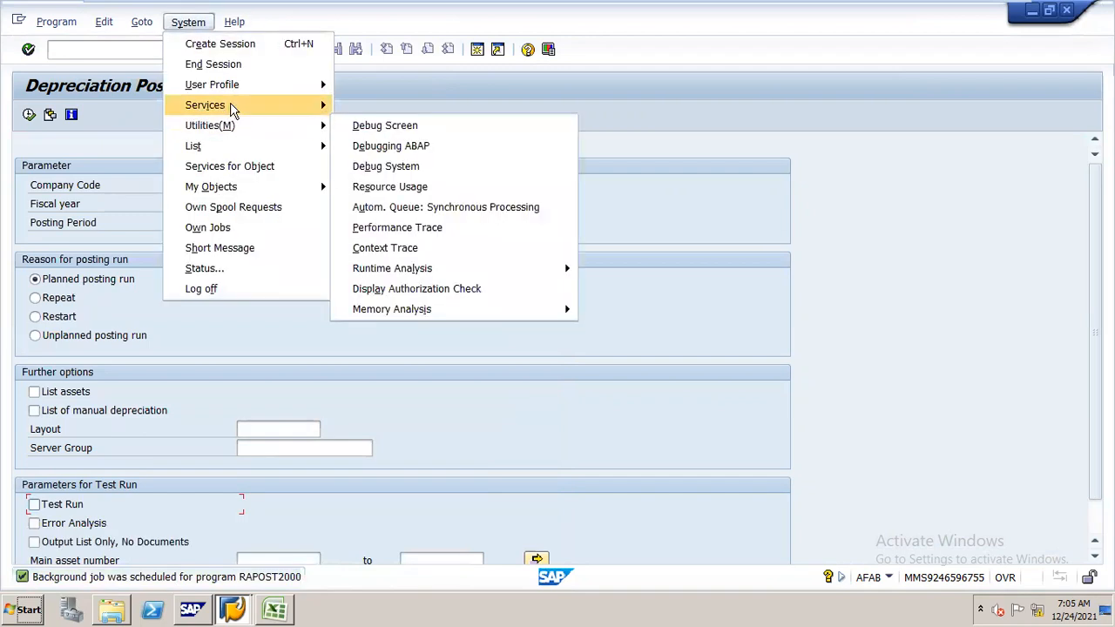
pyautogui.moveTo(471, 255)
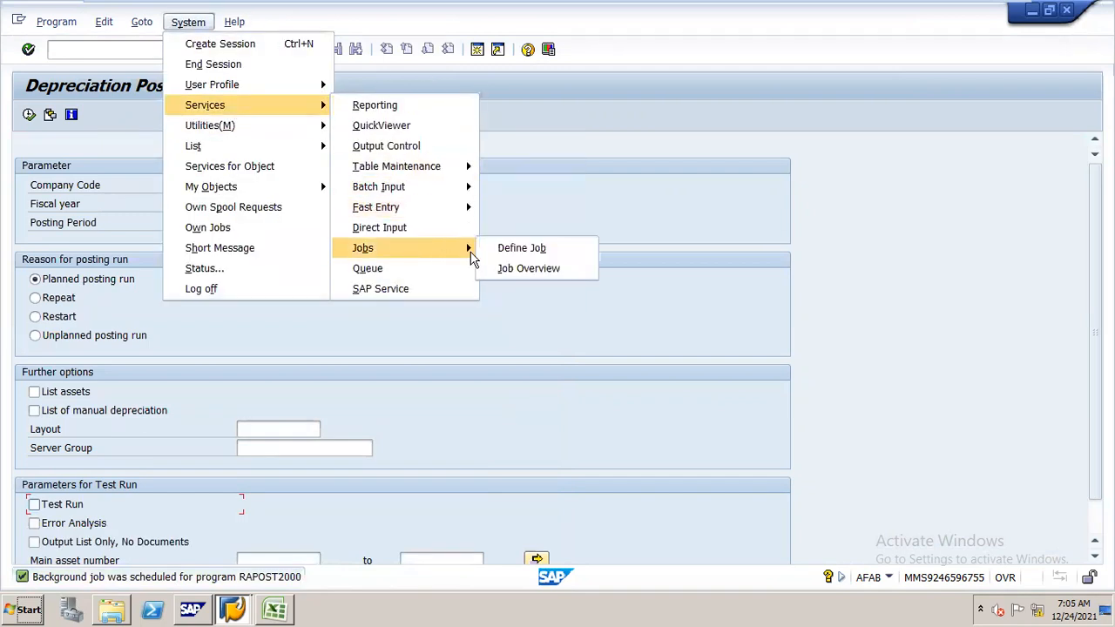
pyautogui.click(514, 268)
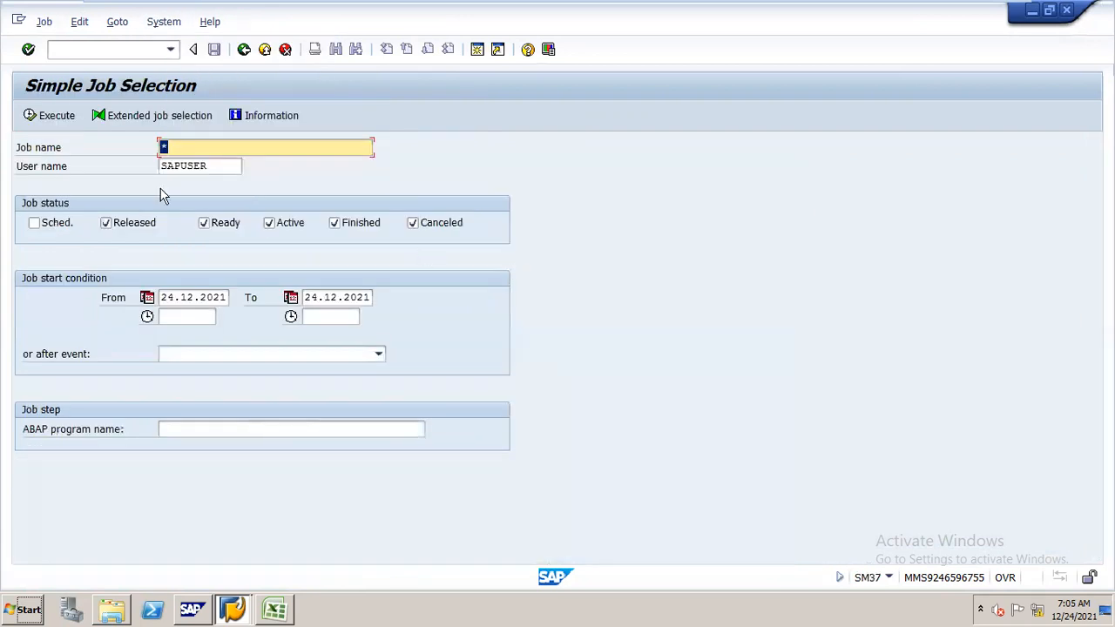
pyautogui.click(45, 116)
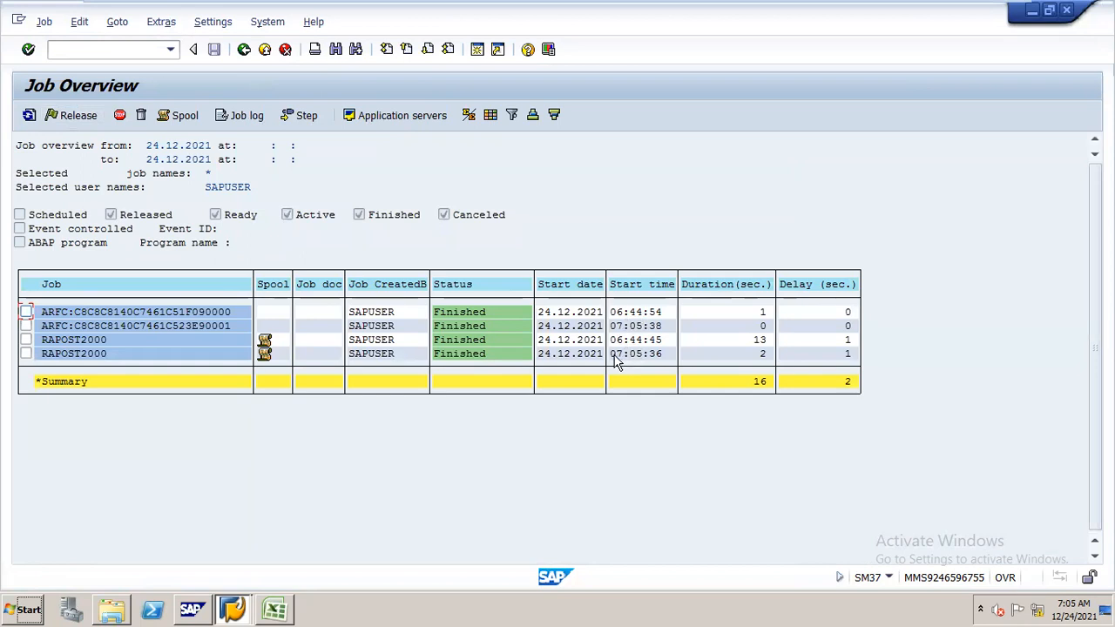
# In FB03, list the N16 documents of type AF and display the depreciation document posted on 31.05.2021.
pyautogui.click(127, 51)
pyautogui.write('/NFB03')
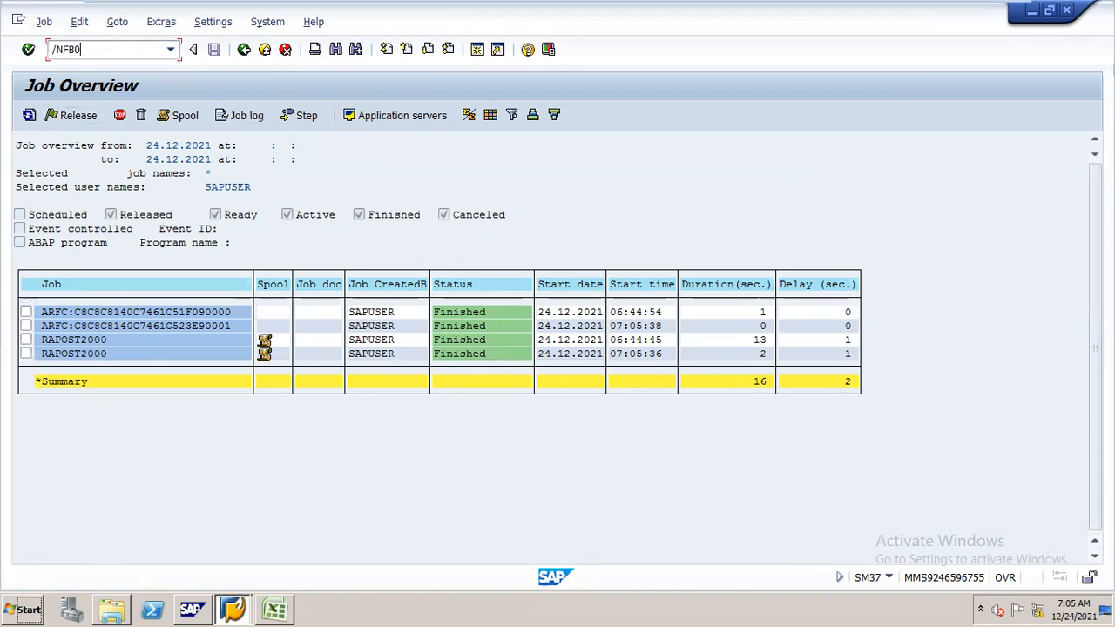
pyautogui.press('Return')
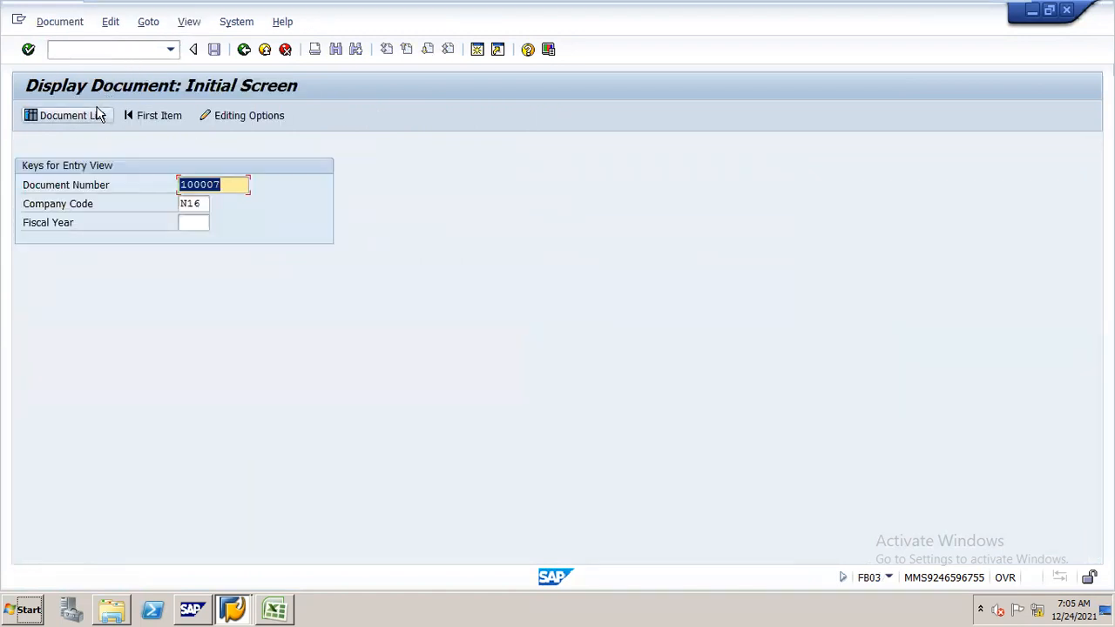
pyautogui.click(87, 115)
pyautogui.click(250, 259)
pyautogui.write('A')
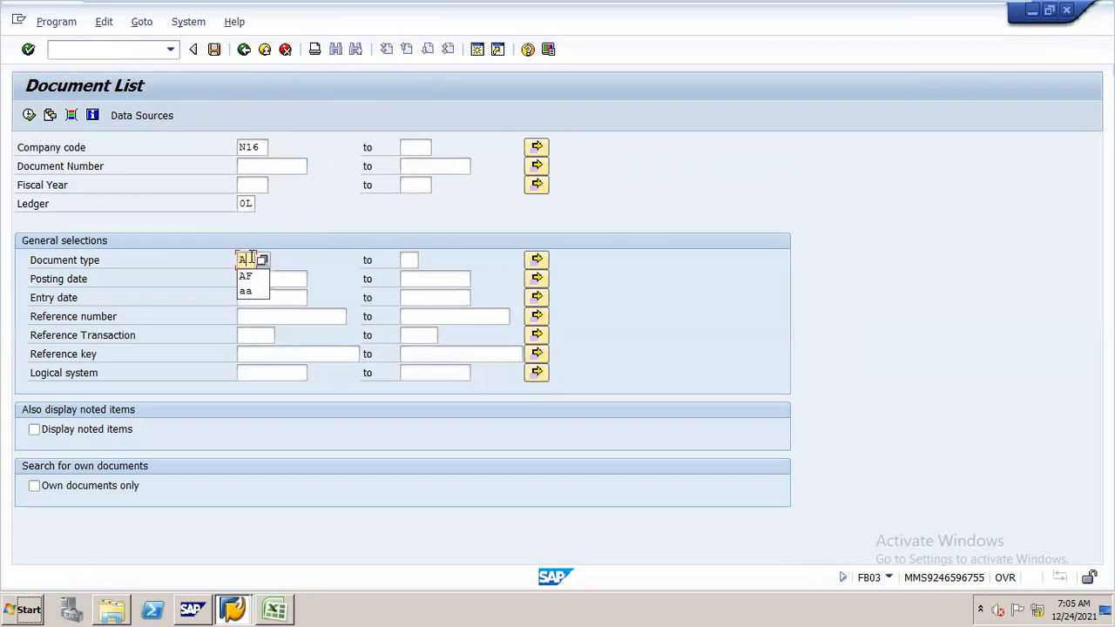
pyautogui.write('F')
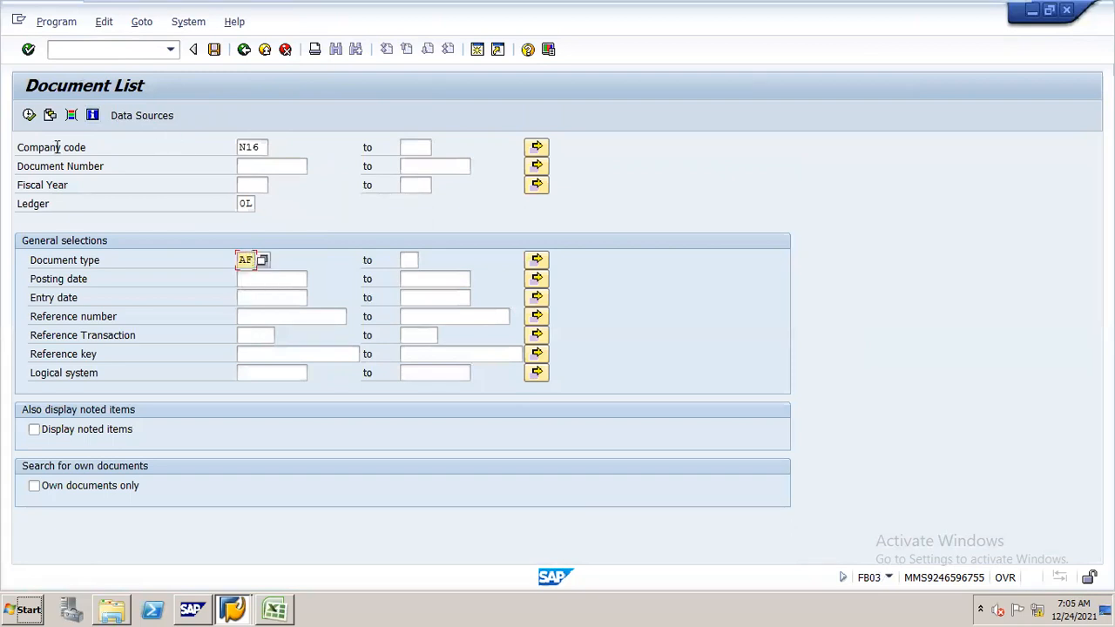
pyautogui.click(28, 115)
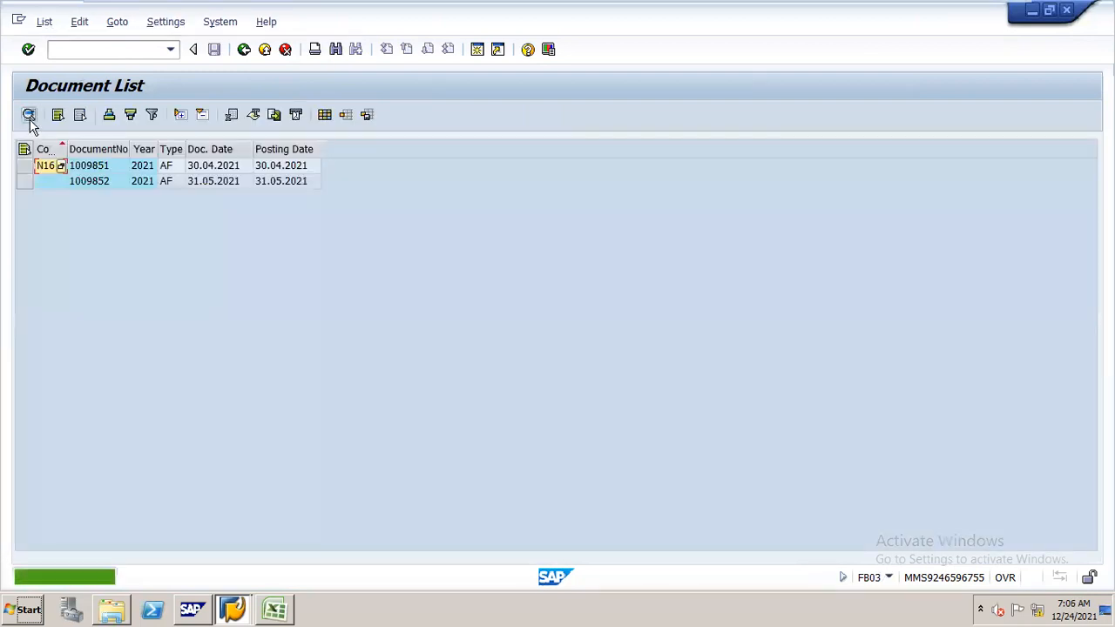
pyautogui.doubleClick(217, 184)
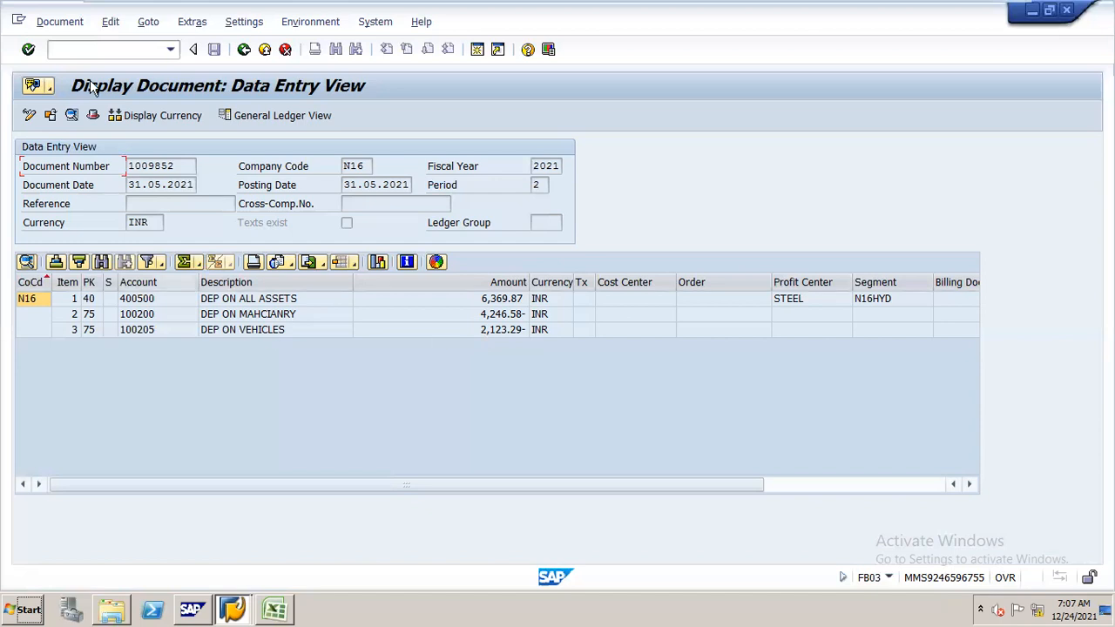
# Start an asset retirement from sale with customer (F-92) with document date and posting date 15.06.2021.
pyautogui.write('/NF-92')
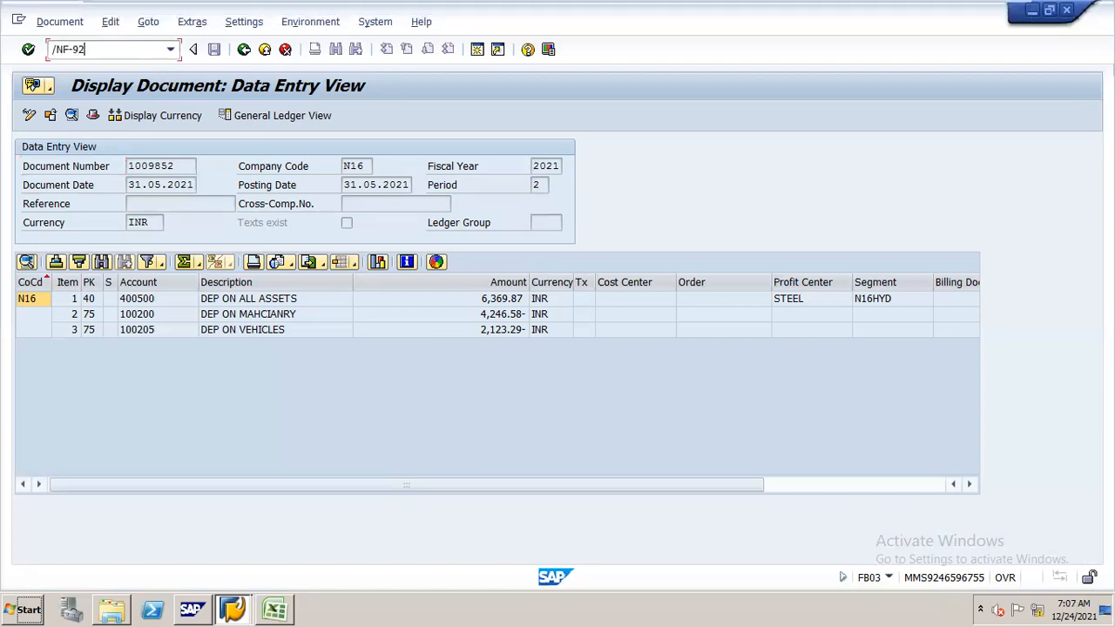
pyautogui.press('Return')
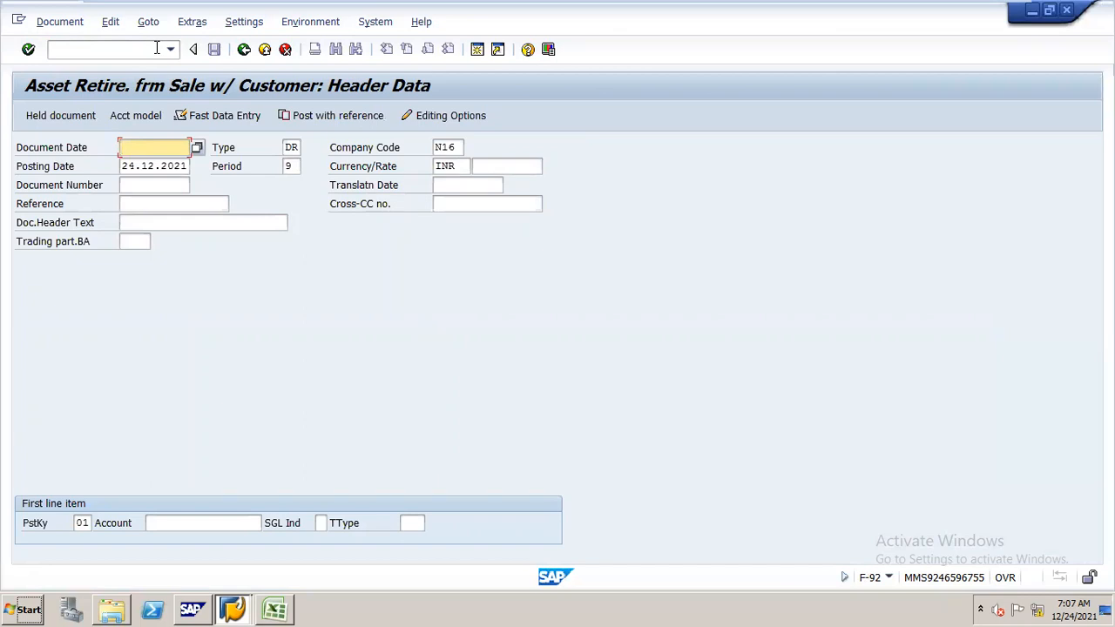
pyautogui.write('15.06.2021')
pyautogui.press('Tab')
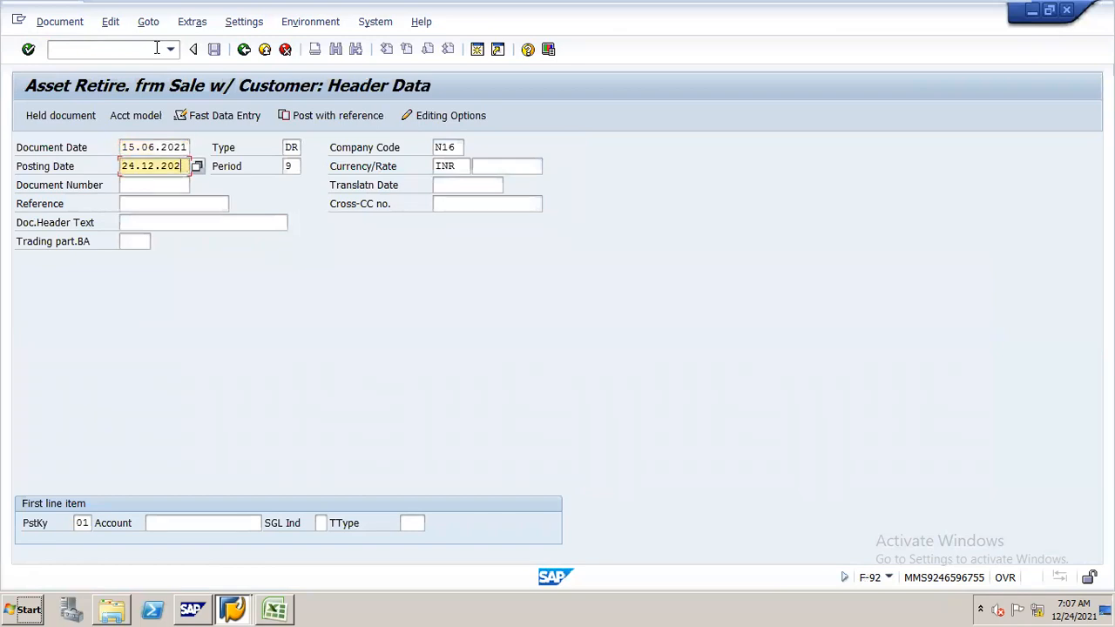
pyautogui.press('Delete')
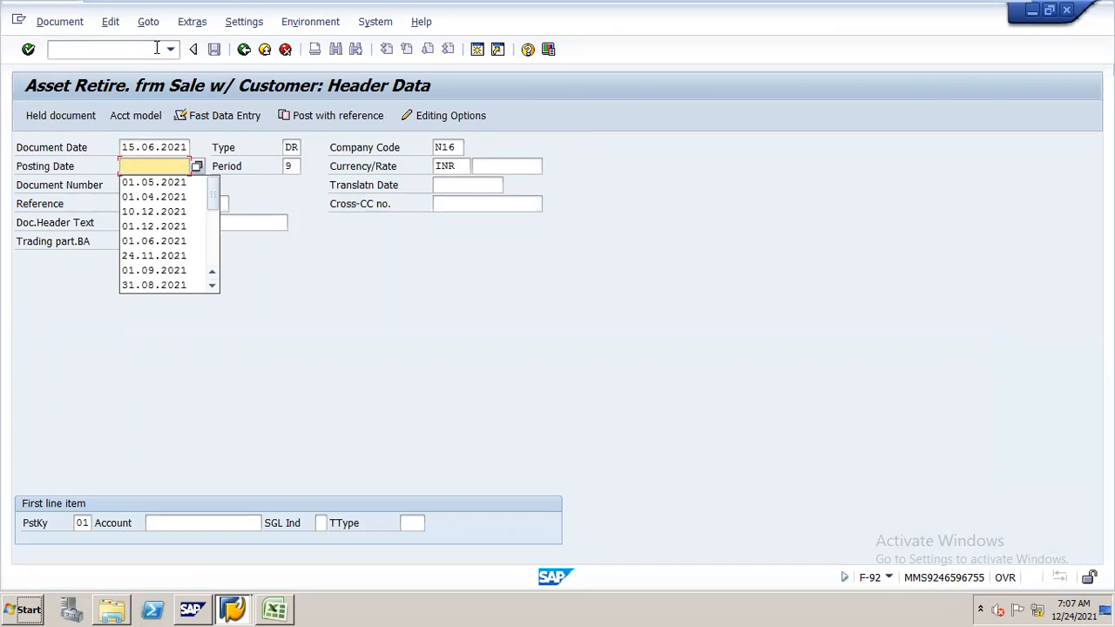
pyautogui.write('15')
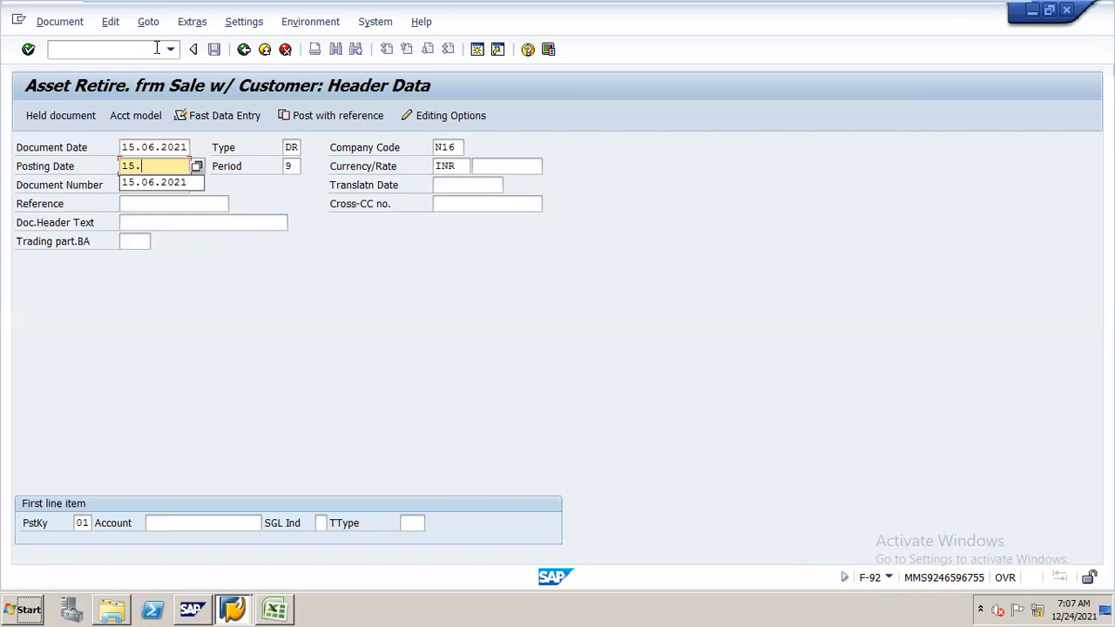
pyautogui.write('.')
pyautogui.press('Down')
pyautogui.press('Return')
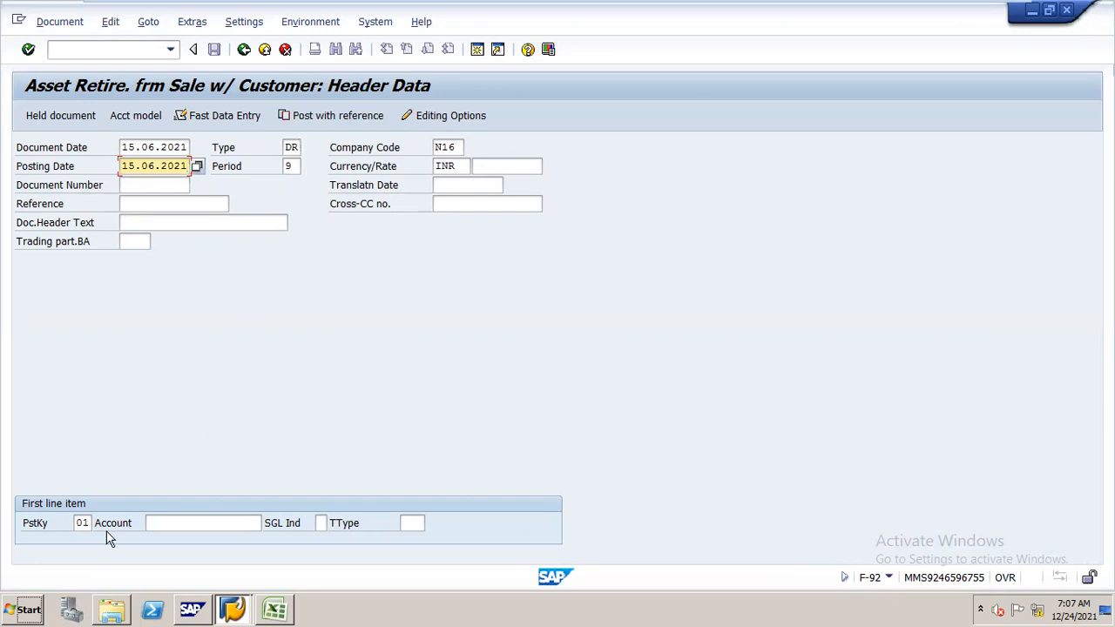
# Choose customer RELIANCE10 as the first line item's account with posting key 01 and proceed to the customer item.
pyautogui.click(234, 522)
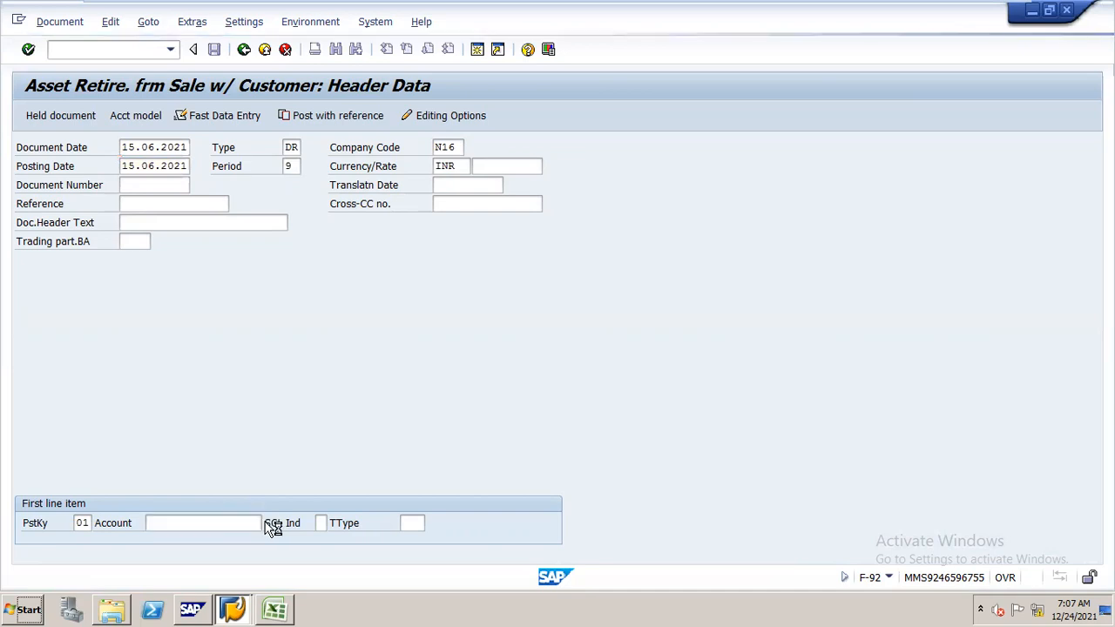
pyautogui.press('Return')
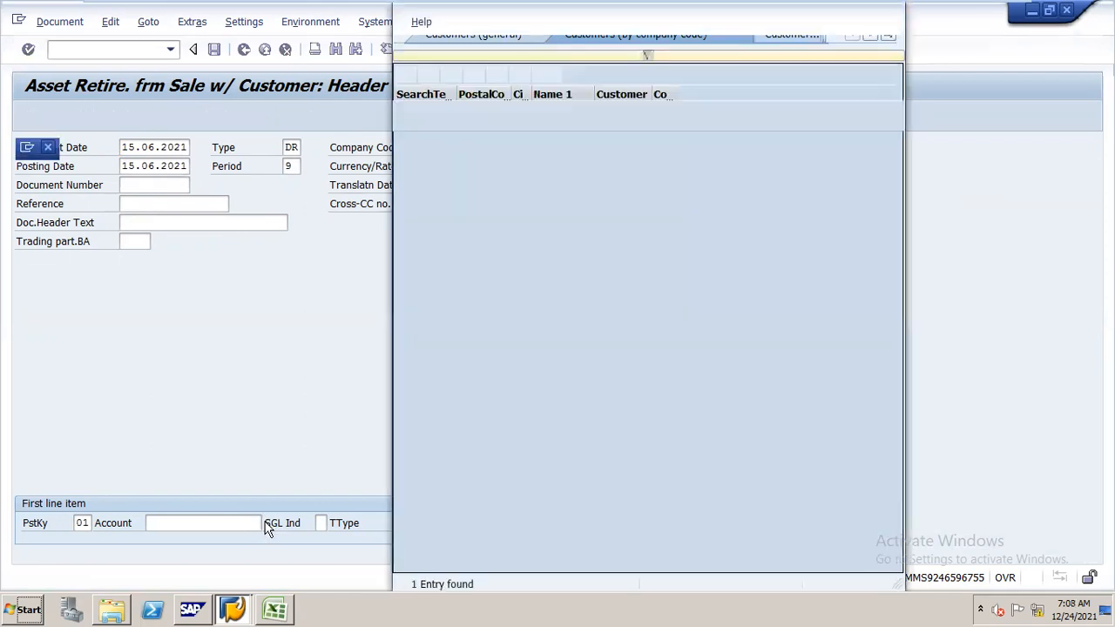
pyautogui.press('Return')
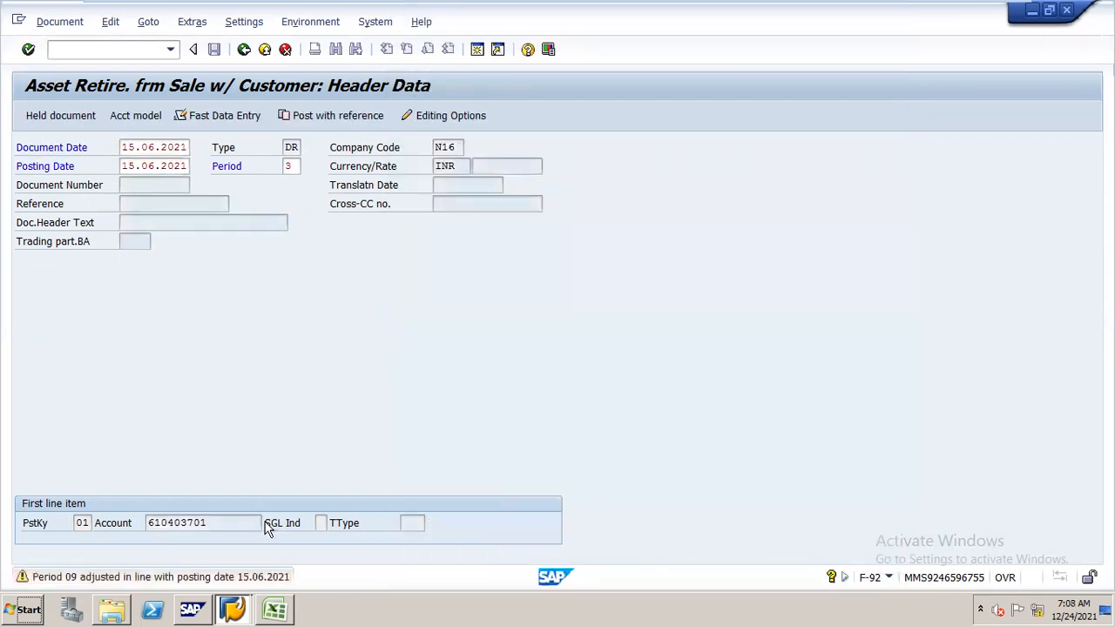
pyautogui.press('Return')
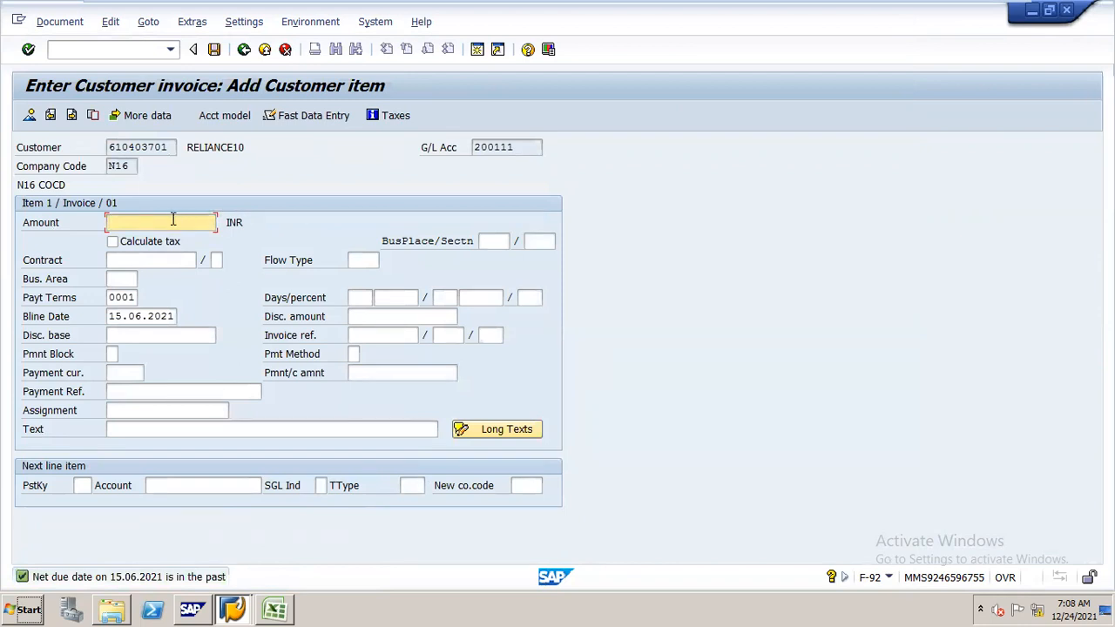
# Set the customer item's amount to 900000 INR and its text to ASSET SALE.
pyautogui.write('900000')
pyautogui.click(158, 429)
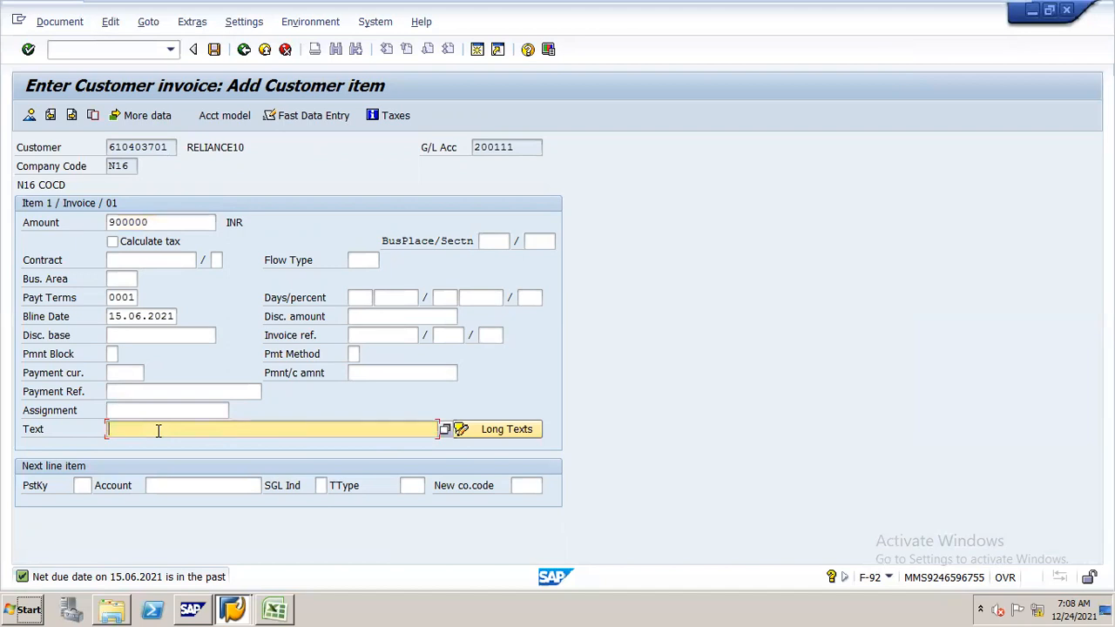
pyautogui.click(158, 429)
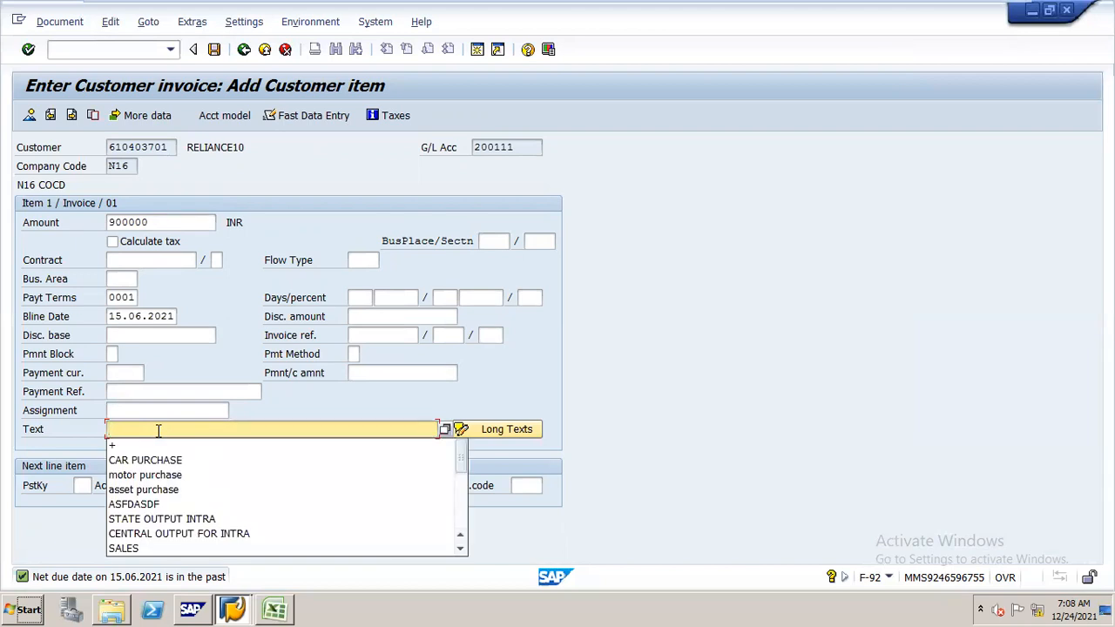
pyautogui.write('ASSET')
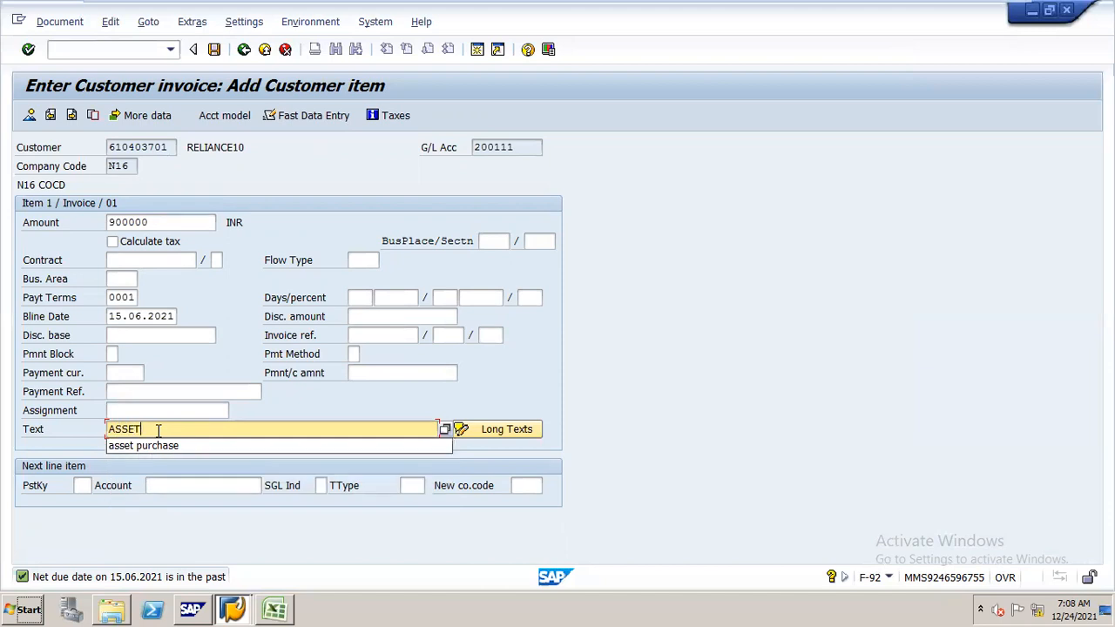
pyautogui.write(' SALE')
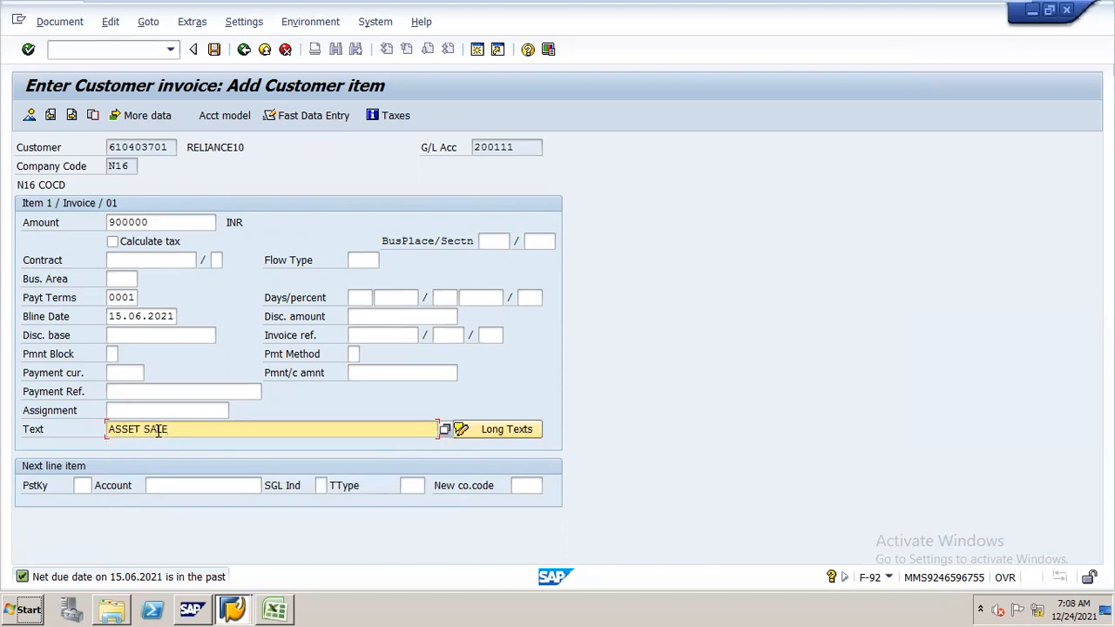
pyautogui.press('Return')
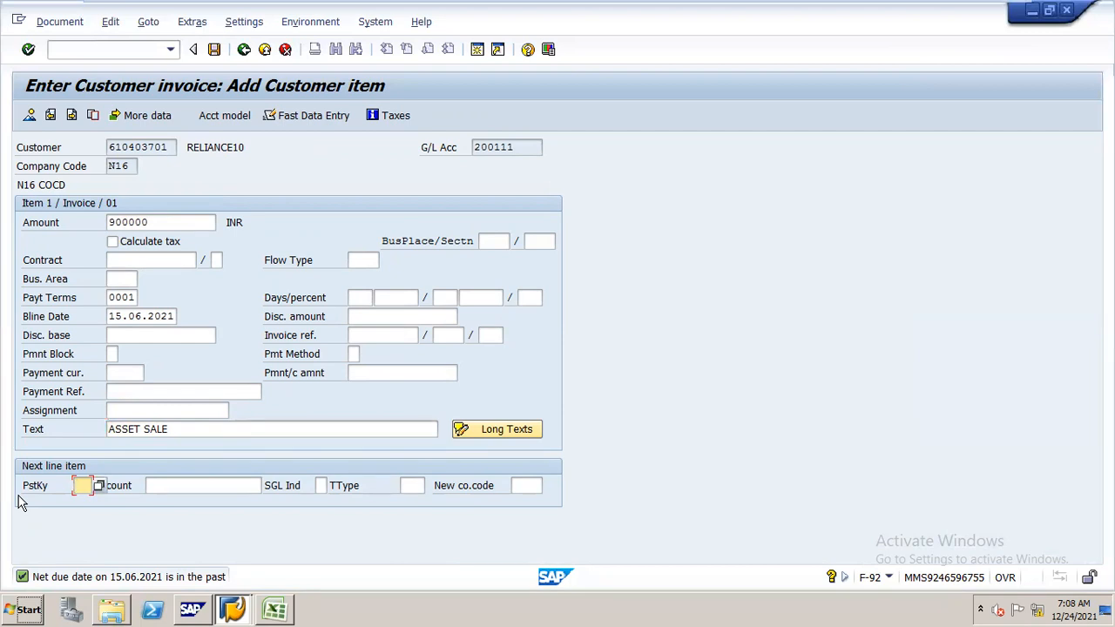
# Add the next line item with posting key 50 and G/L account 300102, and proceed to its entry screen.
pyautogui.write('50')
pyautogui.press('Tab')
pyautogui.write('300102')
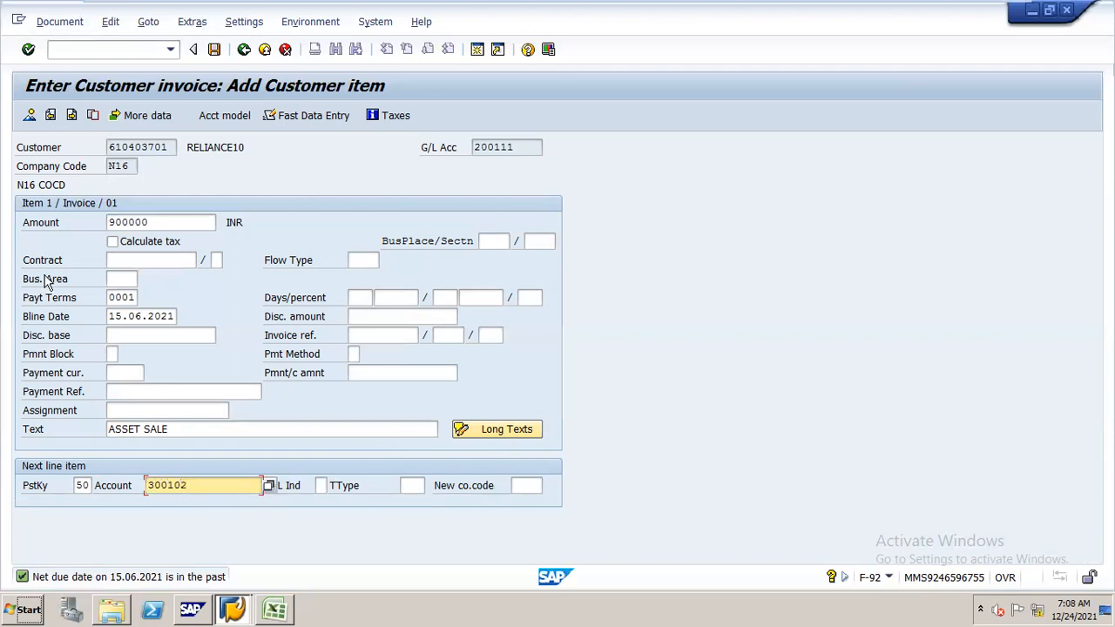
pyautogui.press('Return')
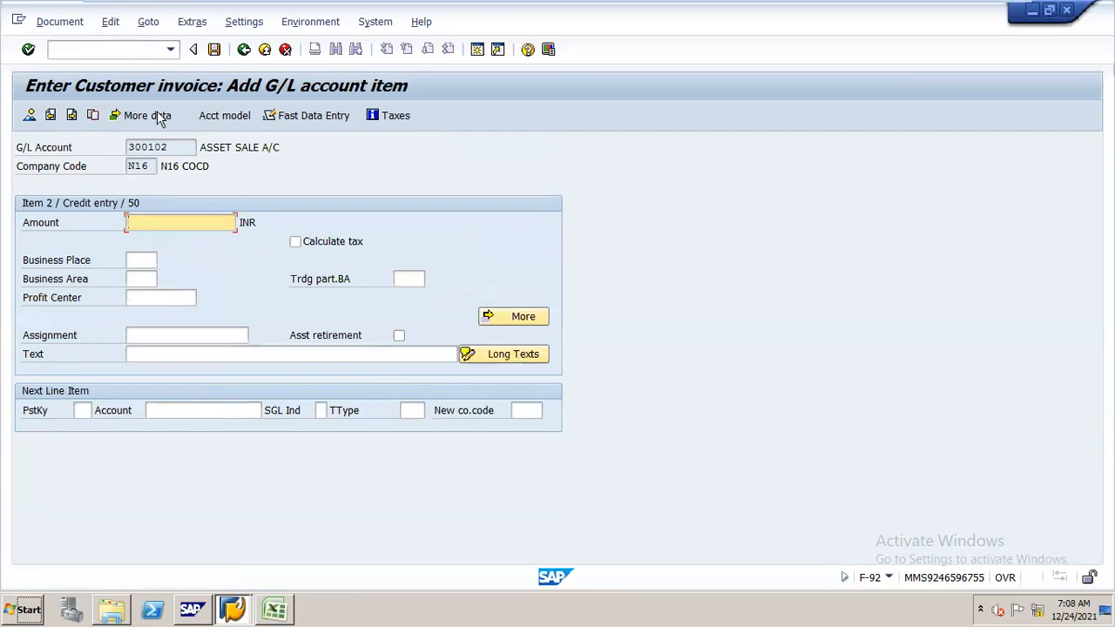
# In a new FS00 session, open G/L account 300102 in change mode and check its field status group.
pyautogui.moveTo(169, 147); pyautogui.dragTo(110, 149)
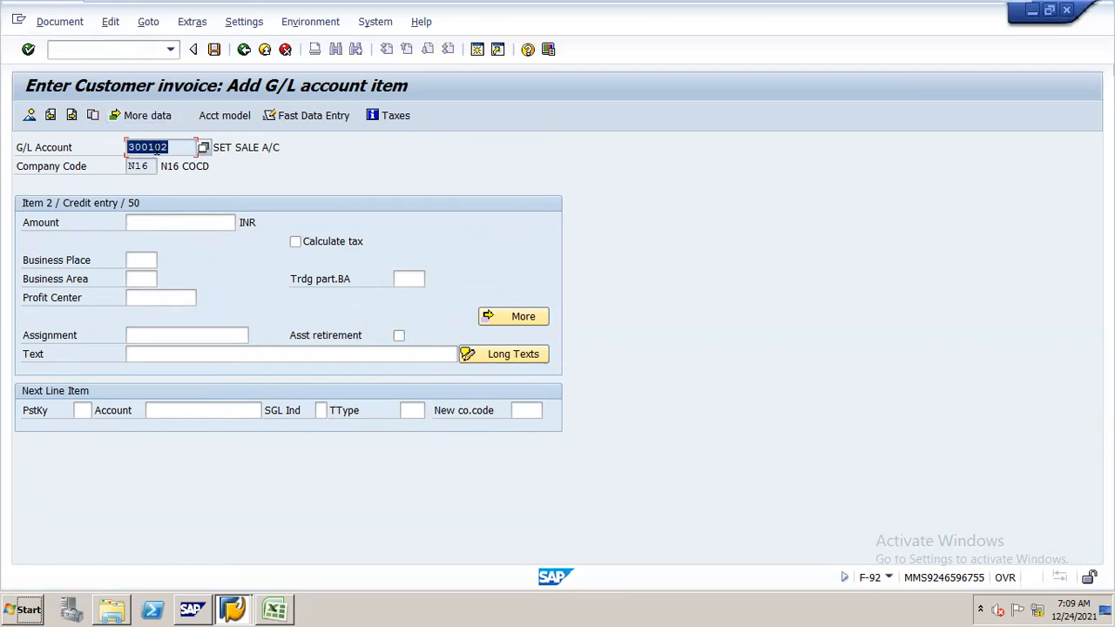
pyautogui.click(484, 54)
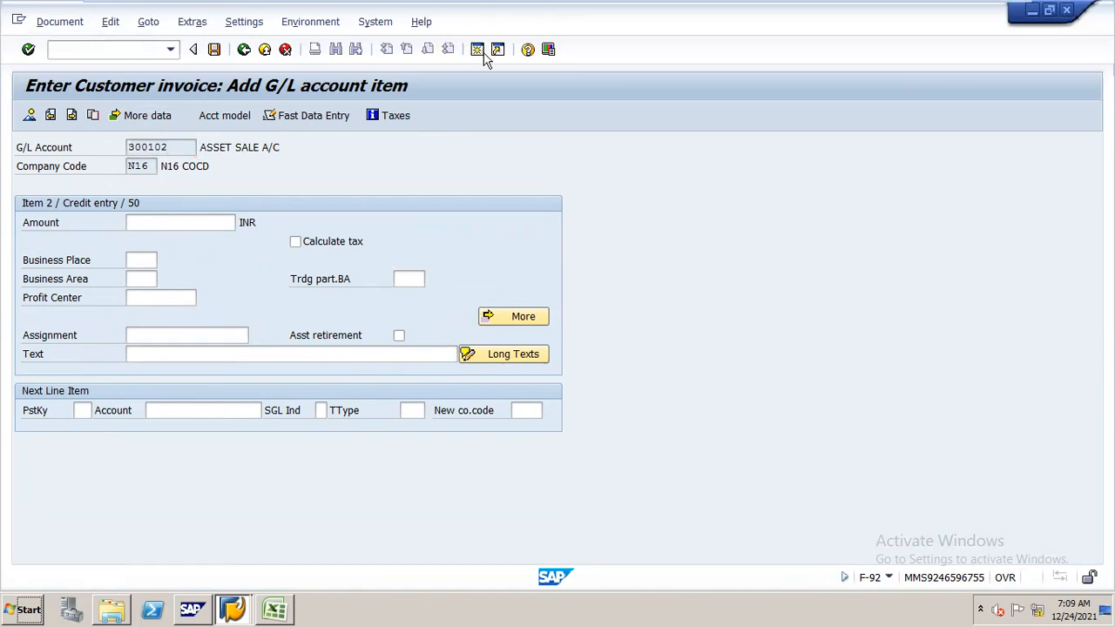
pyautogui.write('/nfs00')
pyautogui.press('Return')
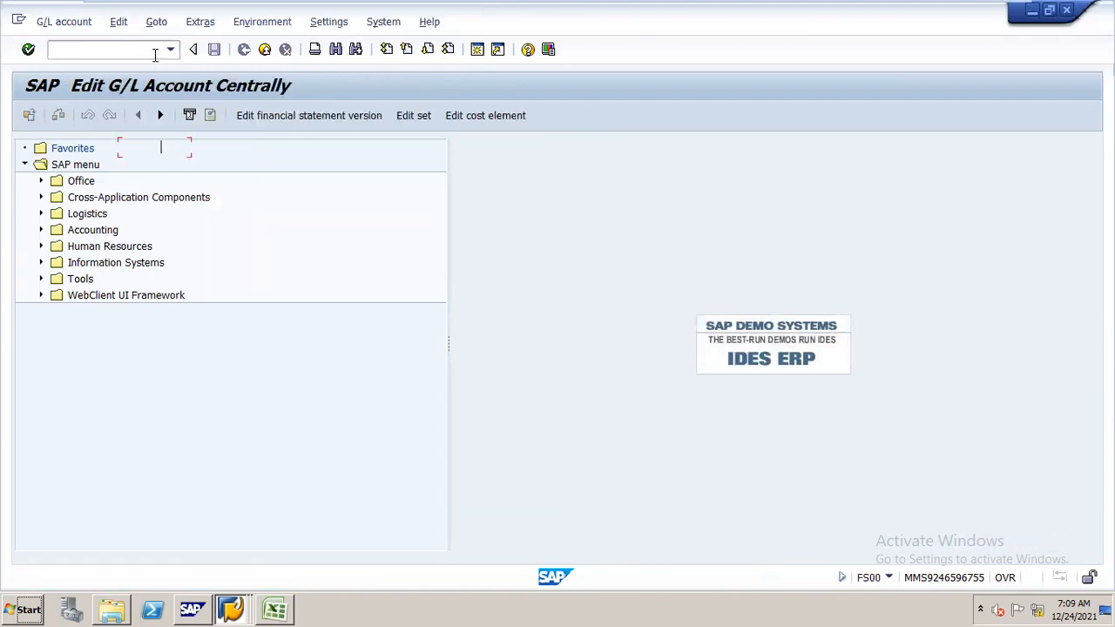
pyautogui.write('300102')
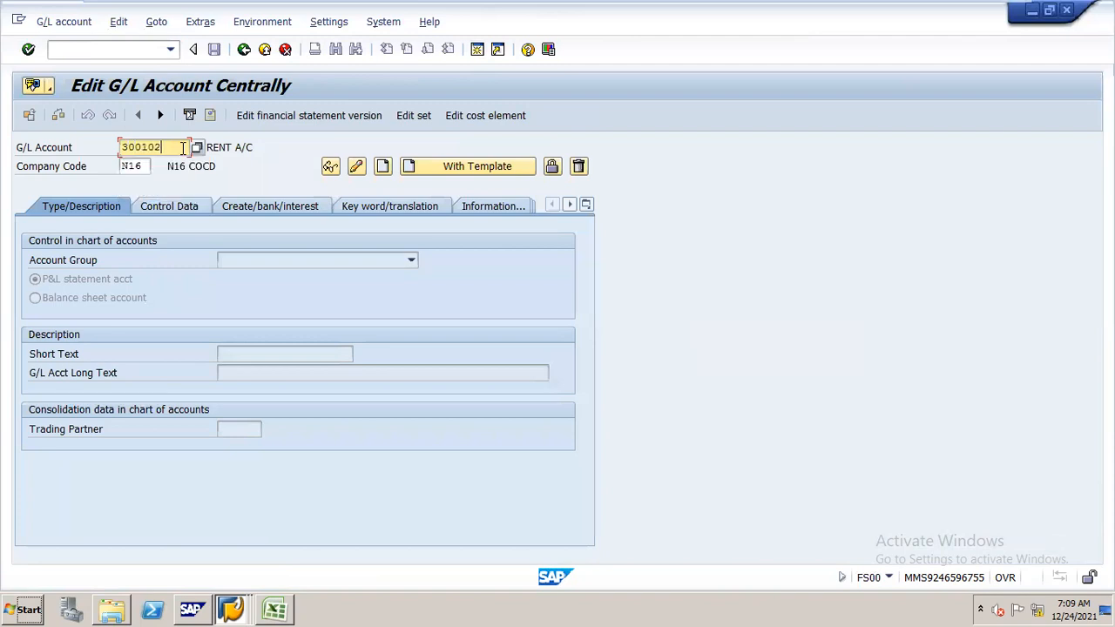
pyautogui.click(357, 168)
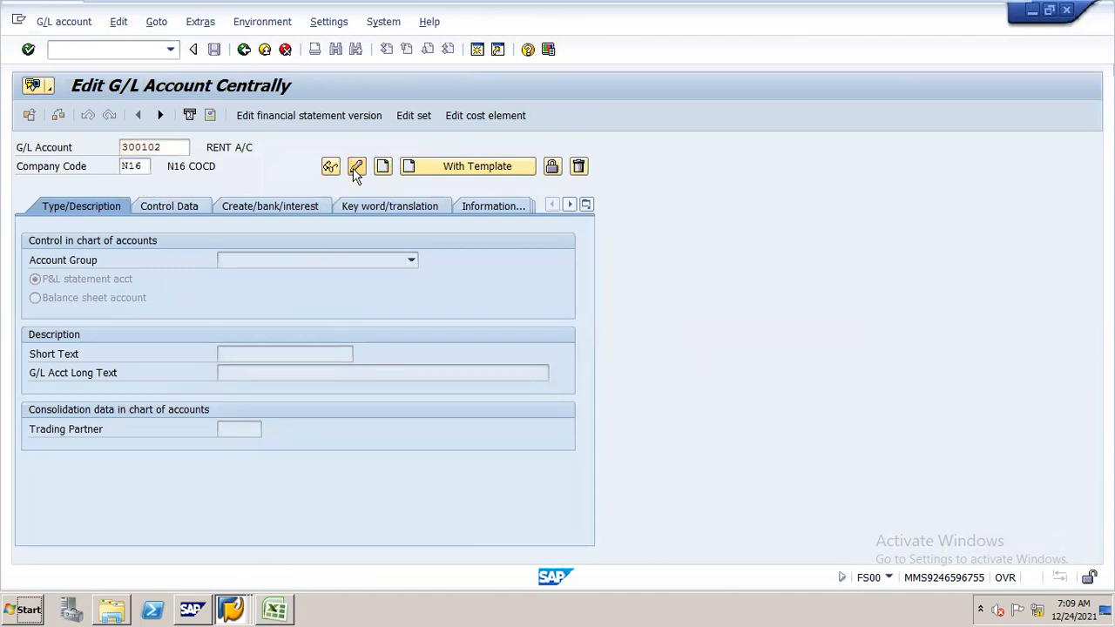
pyautogui.click(288, 206)
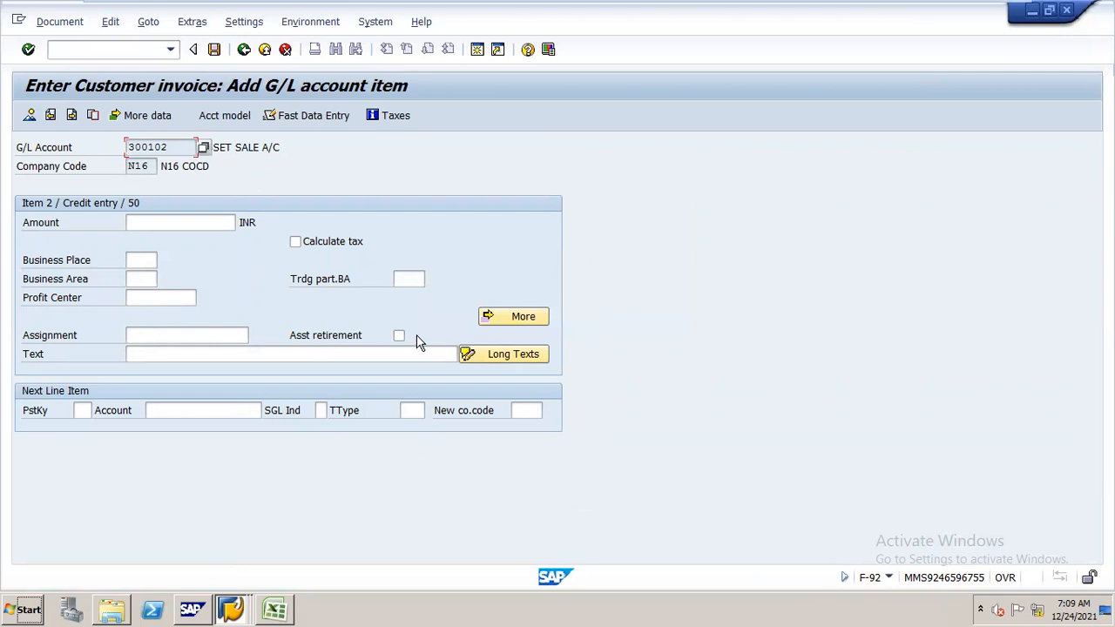
# Back in the customer invoice, mark the G/L item as asset retirement, with text + and amount *.
pyautogui.click(398, 336)
pyautogui.click(260, 351)
pyautogui.write('+')
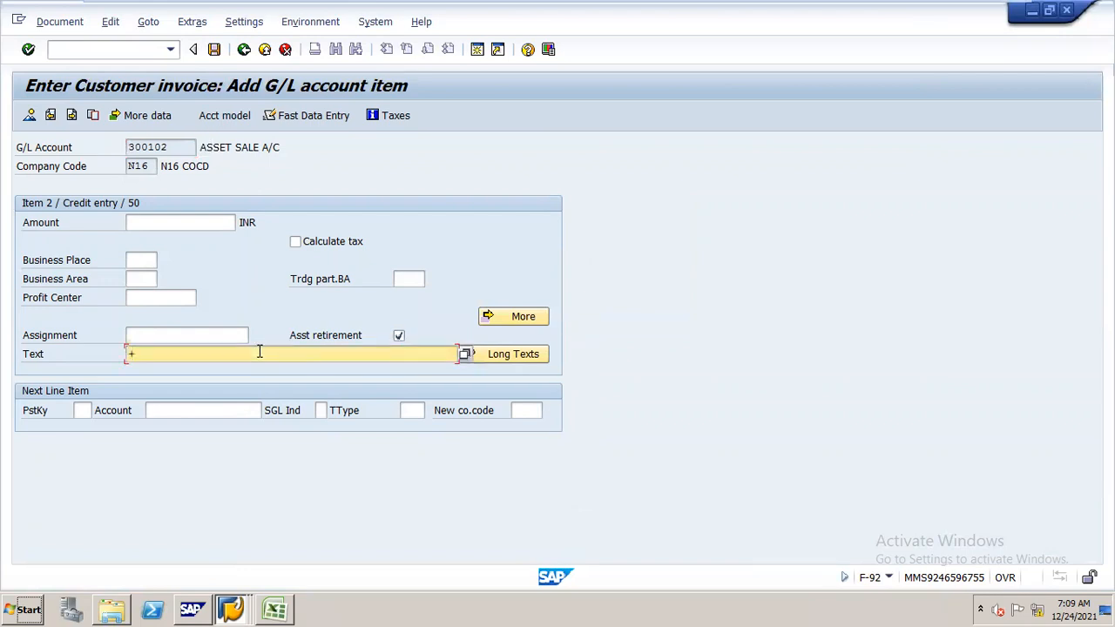
pyautogui.click(164, 218)
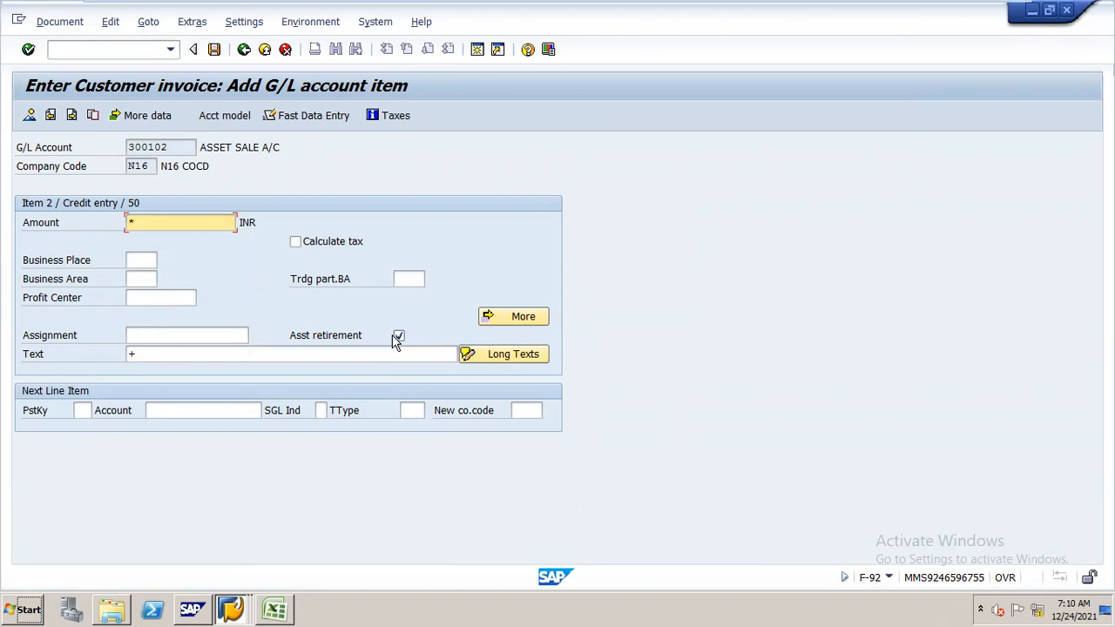
# Create the complete retirement of N16 asset 1001, subnumber 0, with asset value date 15.06.2021.
pyautogui.click(30, 119)
pyautogui.moveTo(82, 169); pyautogui.dragTo(348, 115)
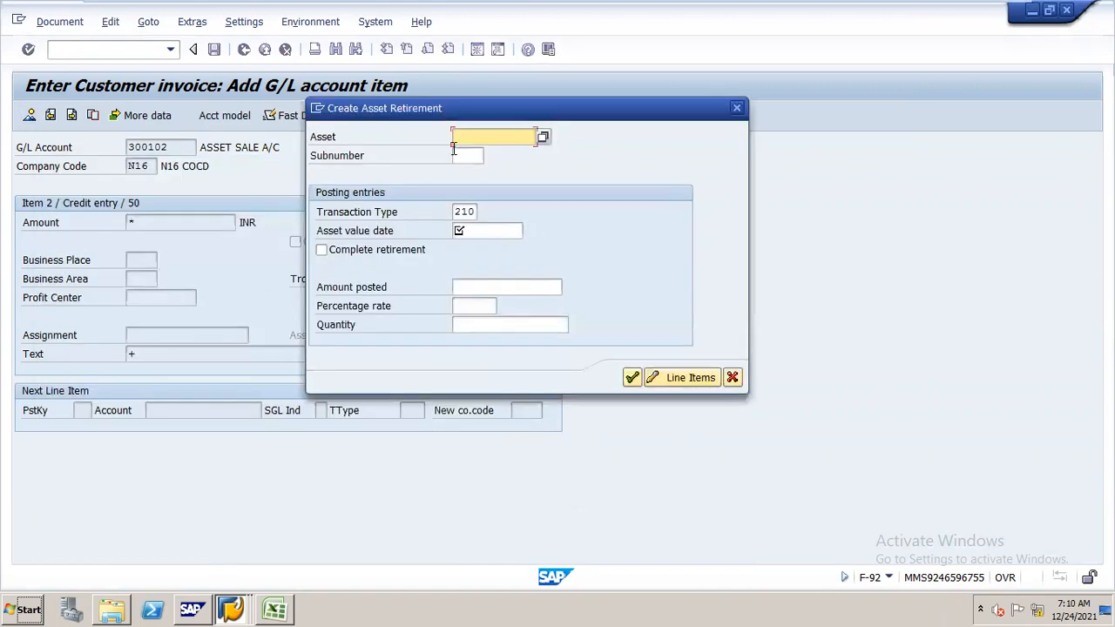
pyautogui.click(542, 137)
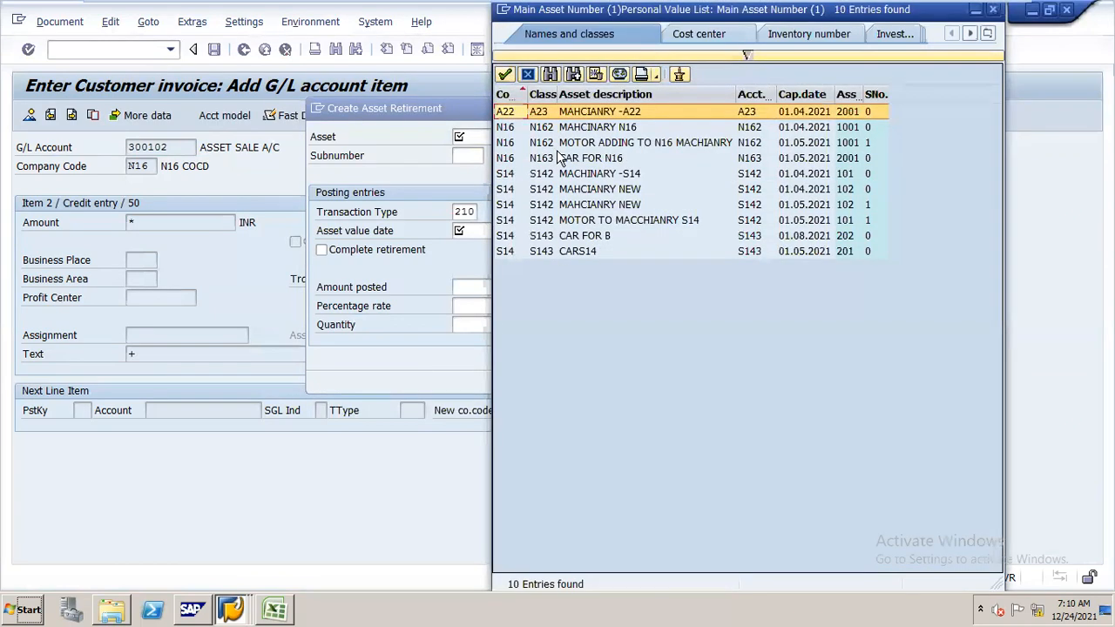
pyautogui.doubleClick(611, 129)
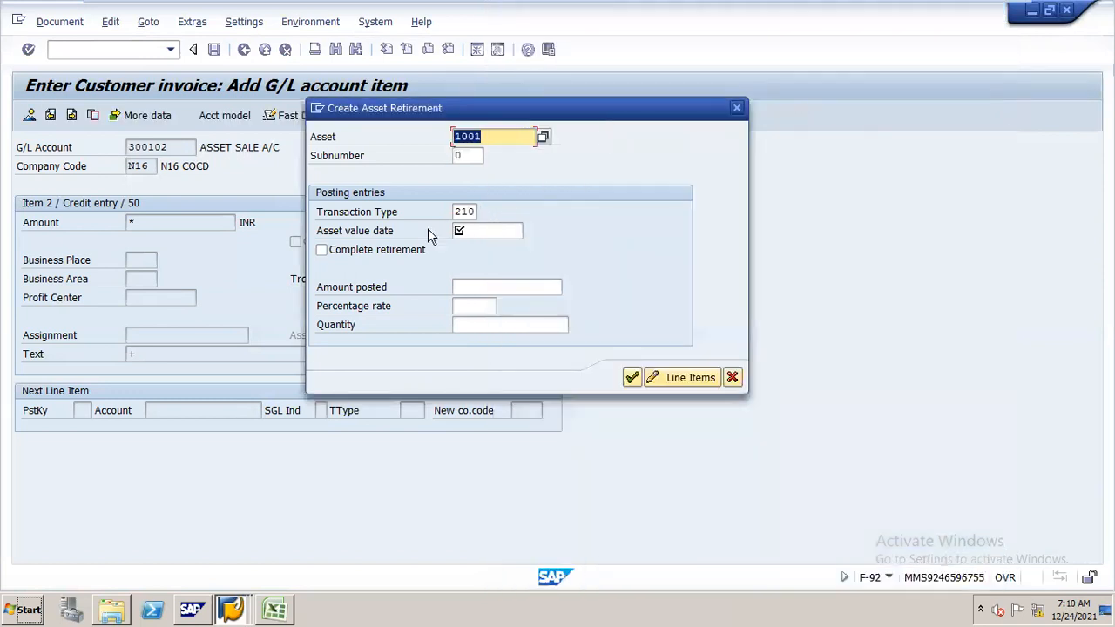
pyautogui.click(486, 231)
pyautogui.write('15.06.2021')
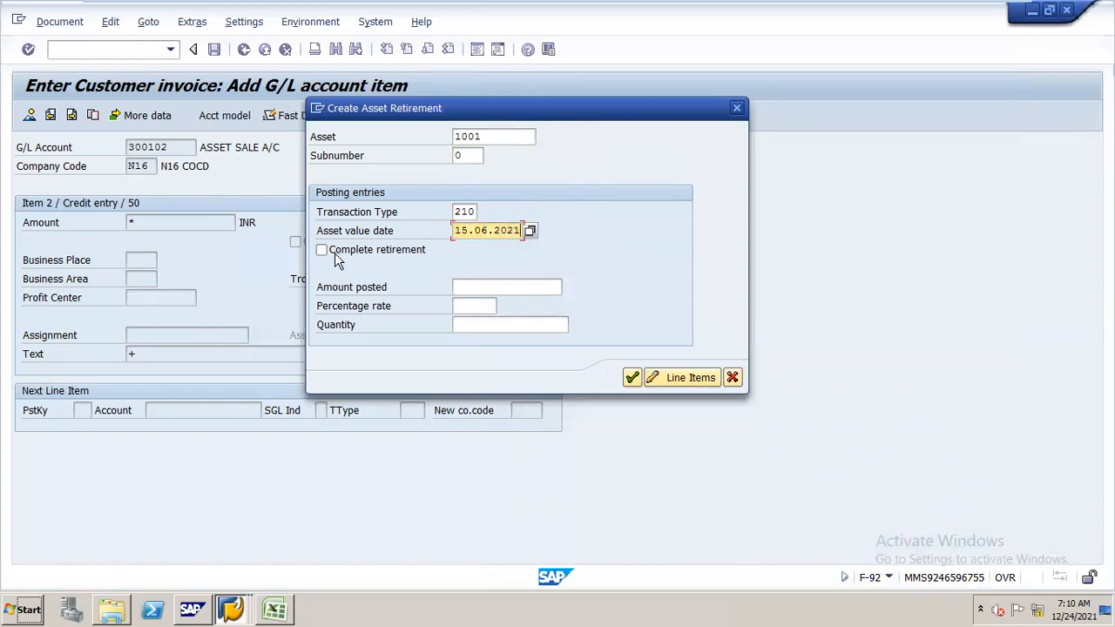
pyautogui.click(321, 250)
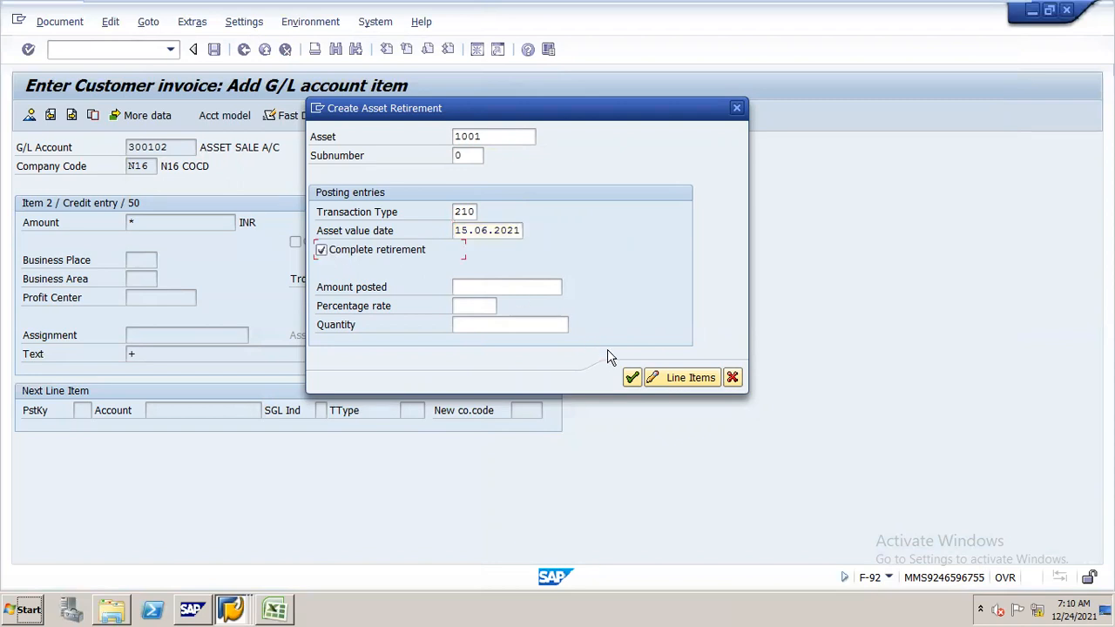
pyautogui.click(631, 379)
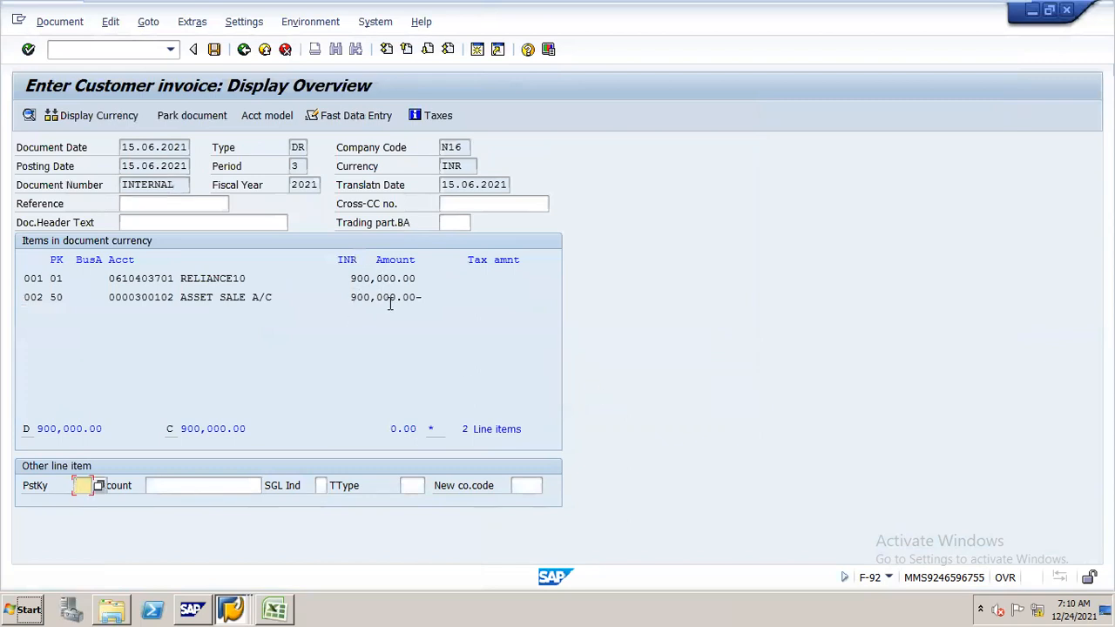
# Simulate the asset sale document and examine the depreciation line generated for asset 1001.
pyautogui.click(54, 25)
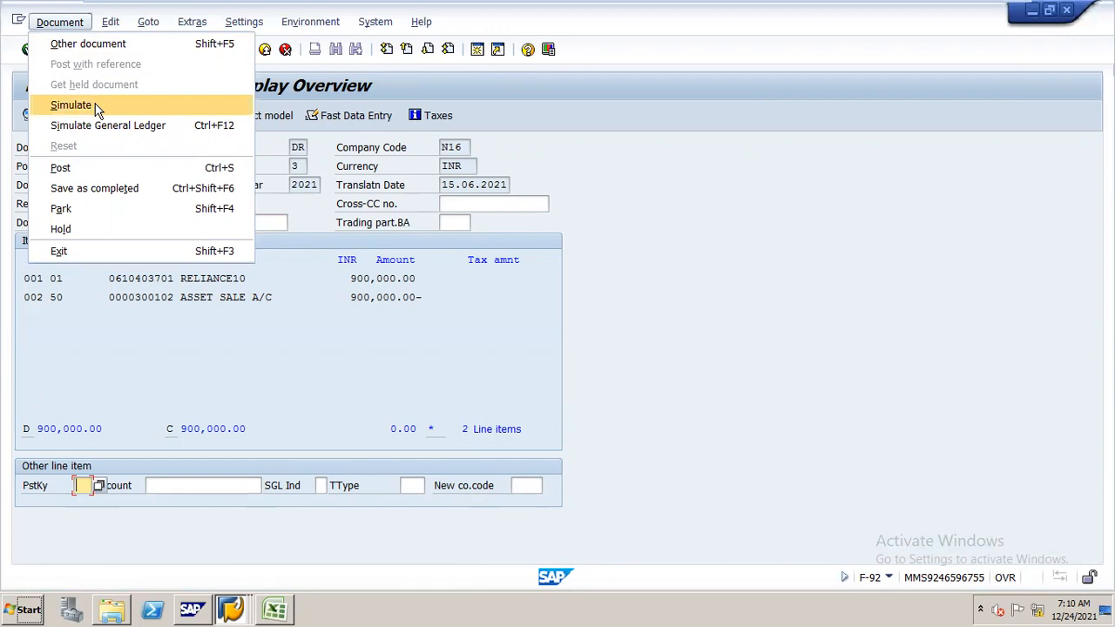
pyautogui.click(72, 104)
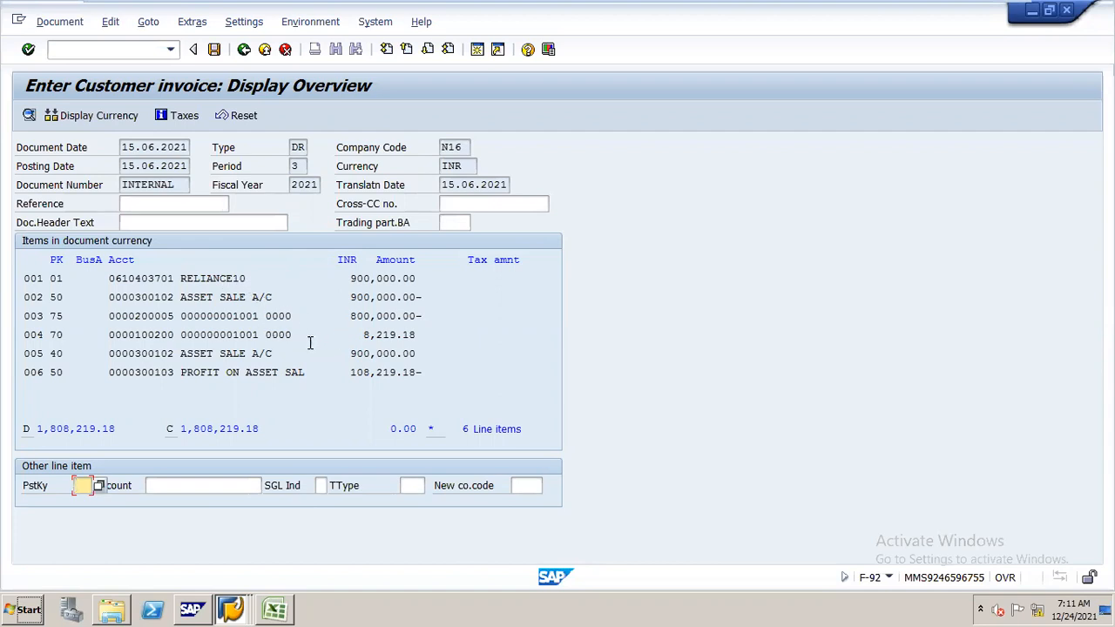
pyautogui.click(164, 336)
# Switch to the G/L account session, open Asset Explorer (AW01N) there and show the posted values of asset 1001.
pyautogui.click(231, 608)
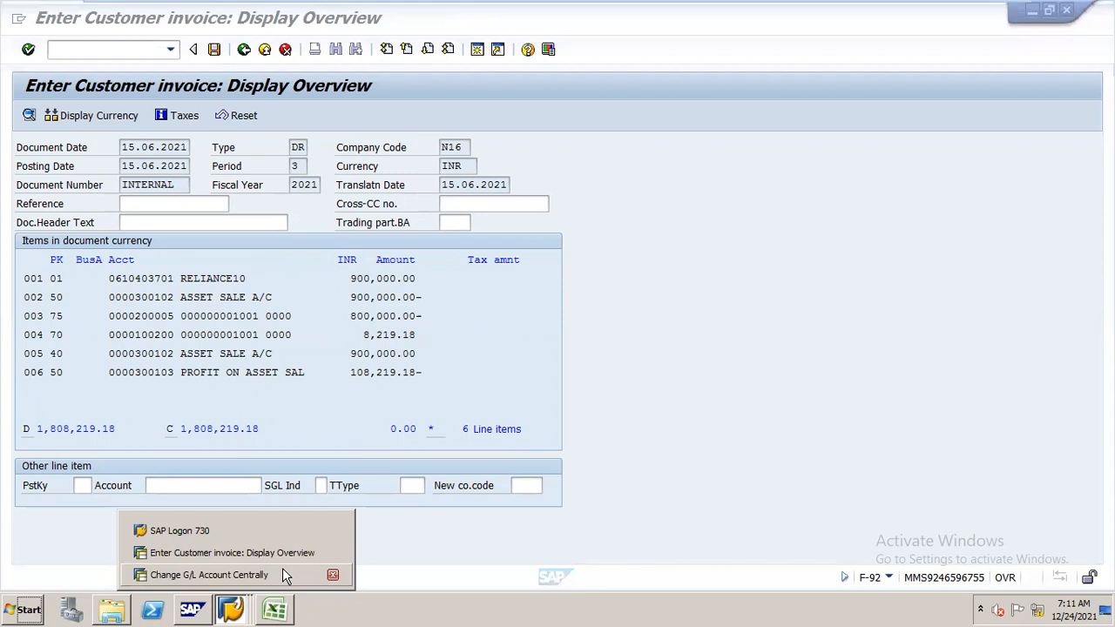
pyautogui.click(282, 574)
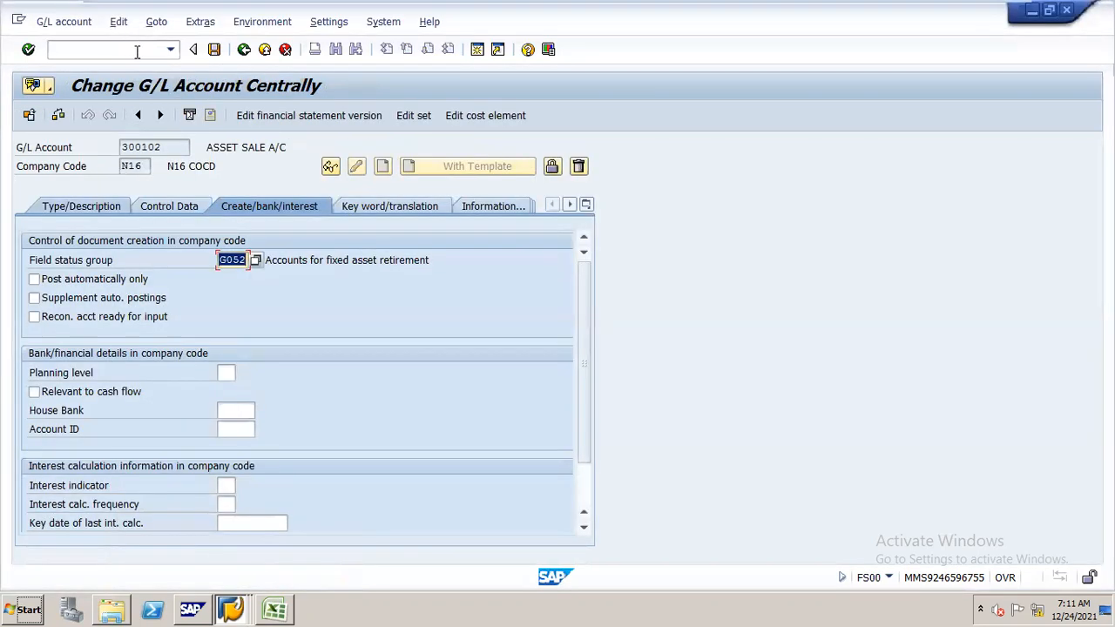
pyautogui.click(137, 50)
pyautogui.write('/NAW01')
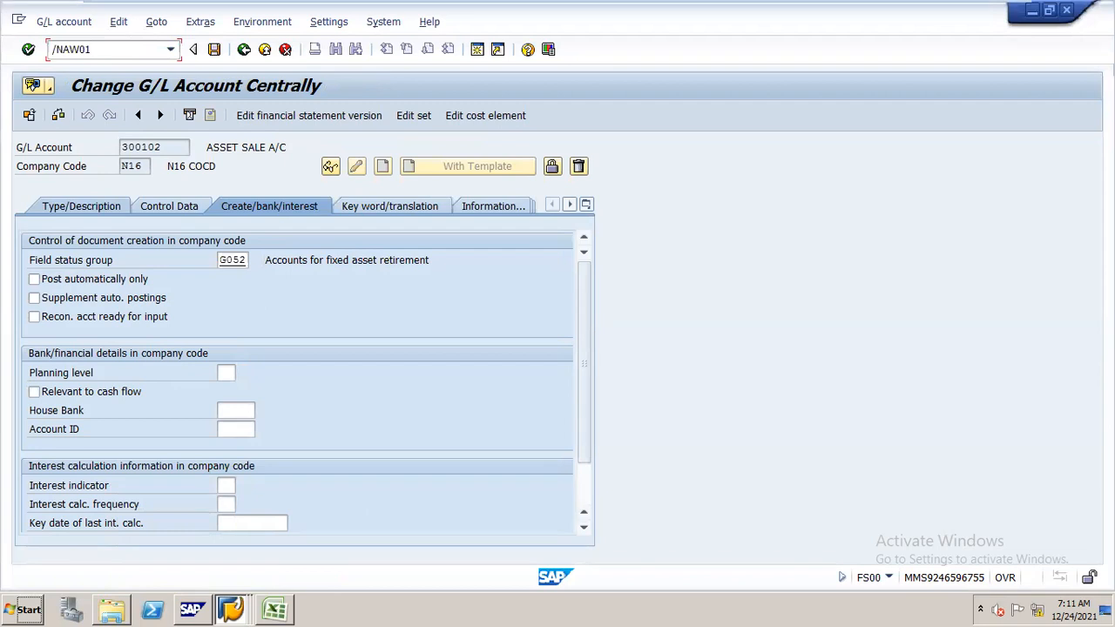
pyautogui.press('Return')
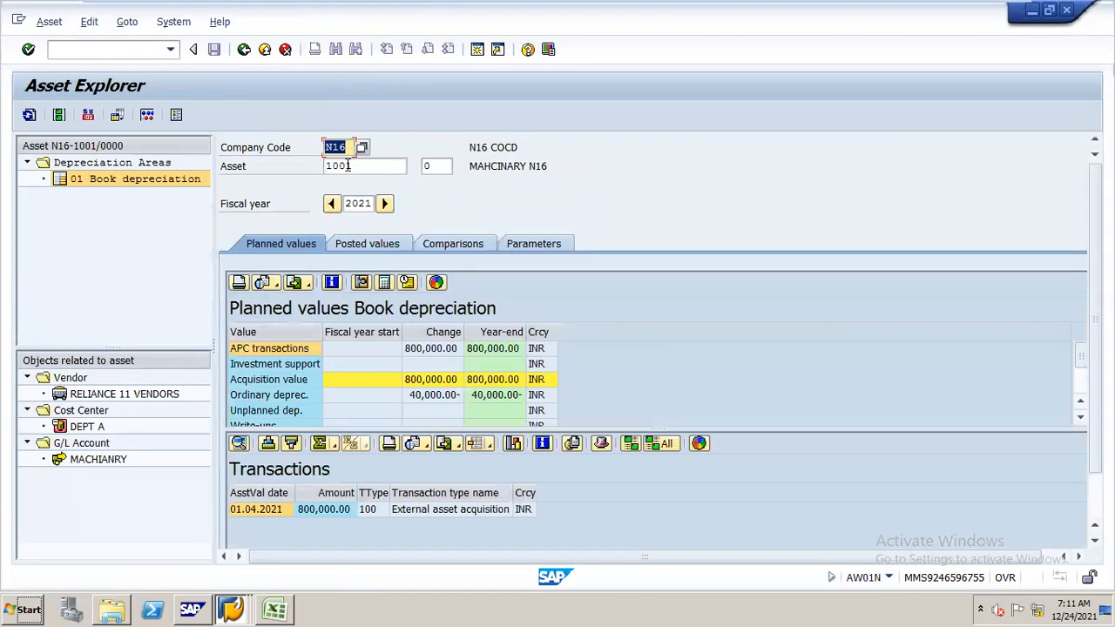
pyautogui.click(374, 166)
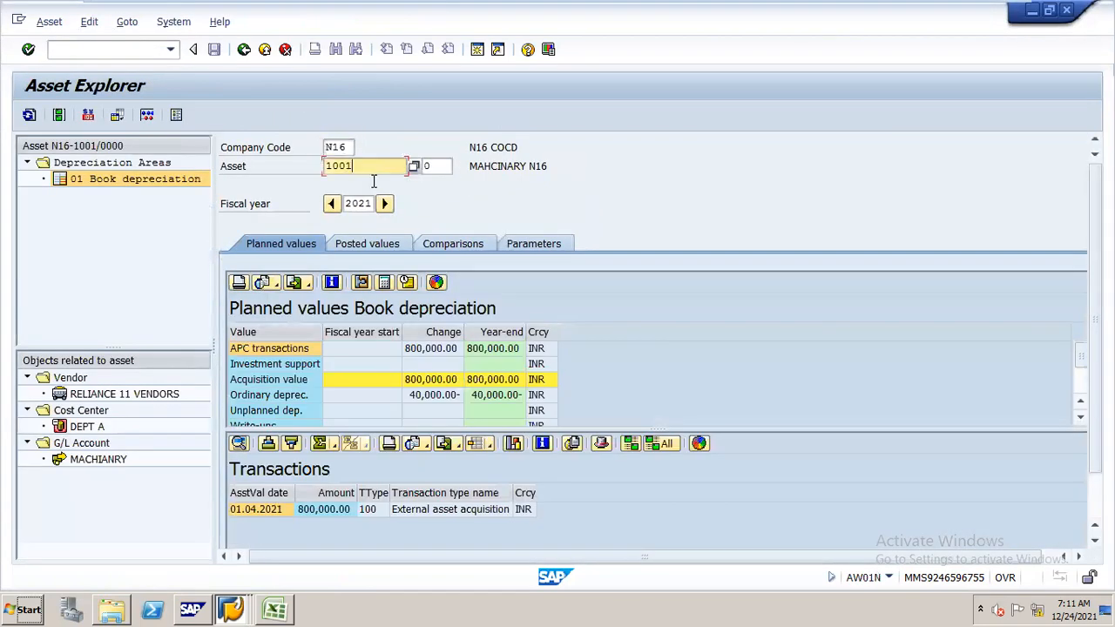
pyautogui.click(368, 245)
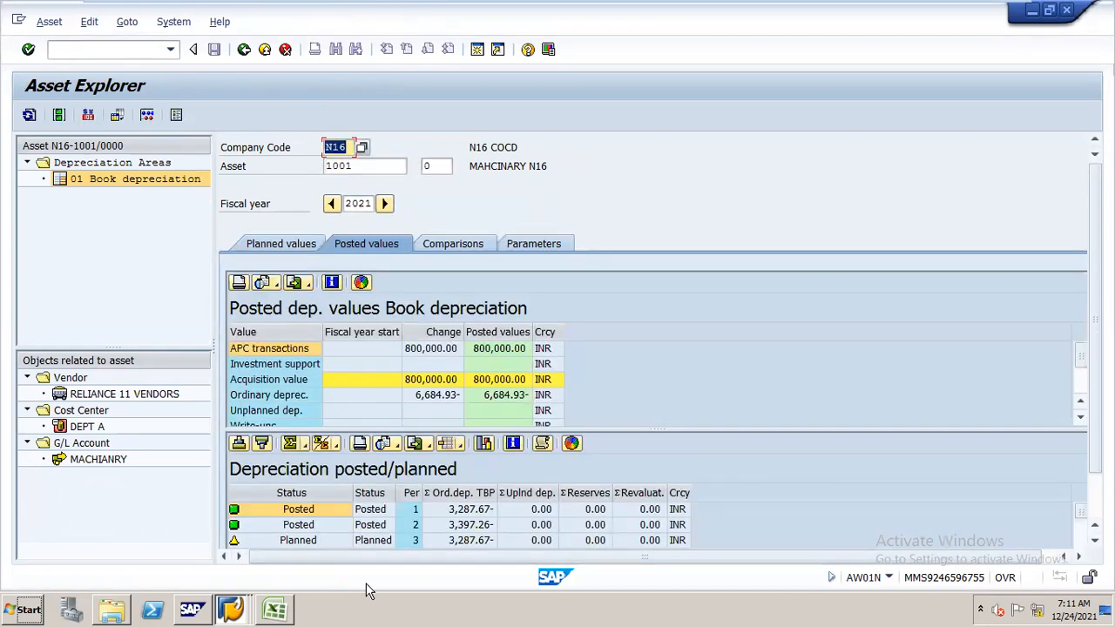
# Open the Calculator and add 3287 and 3297 to check the depreciation of periods 1 and 2.
pyautogui.click(19, 585)
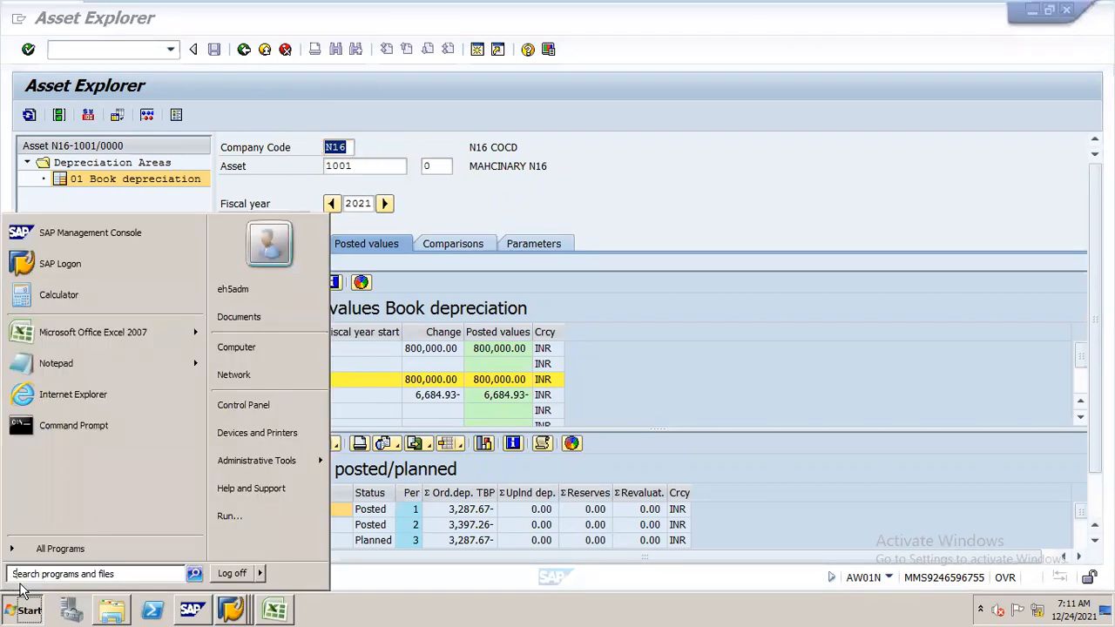
pyautogui.write('CA')
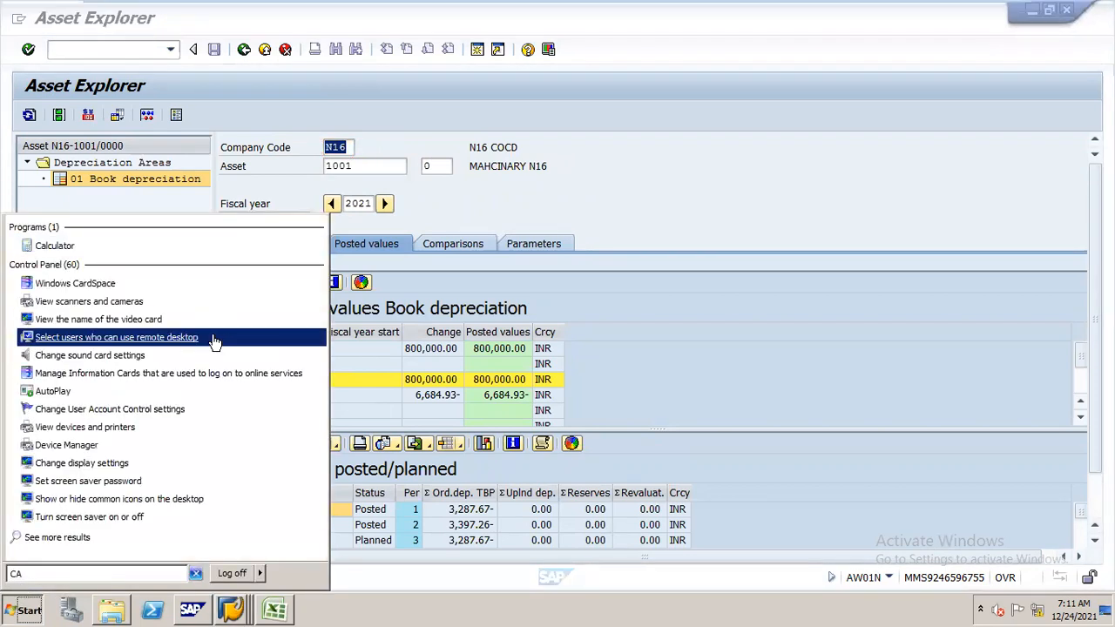
pyautogui.click(266, 249)
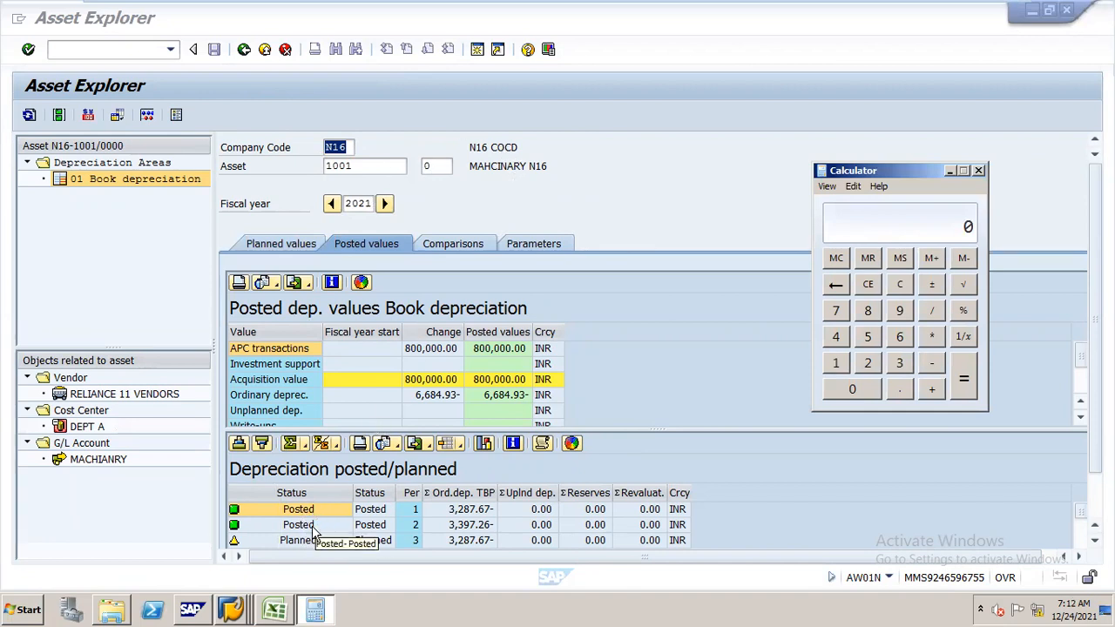
pyautogui.write('3287')
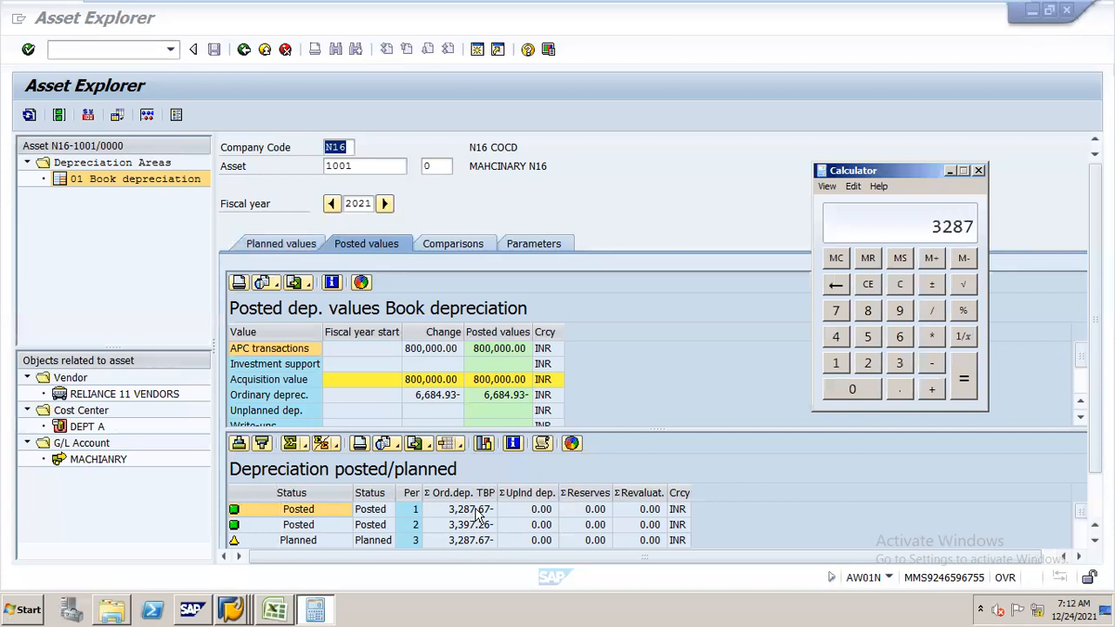
pyautogui.press('+')
pyautogui.write('3297')
pyautogui.press('Return')
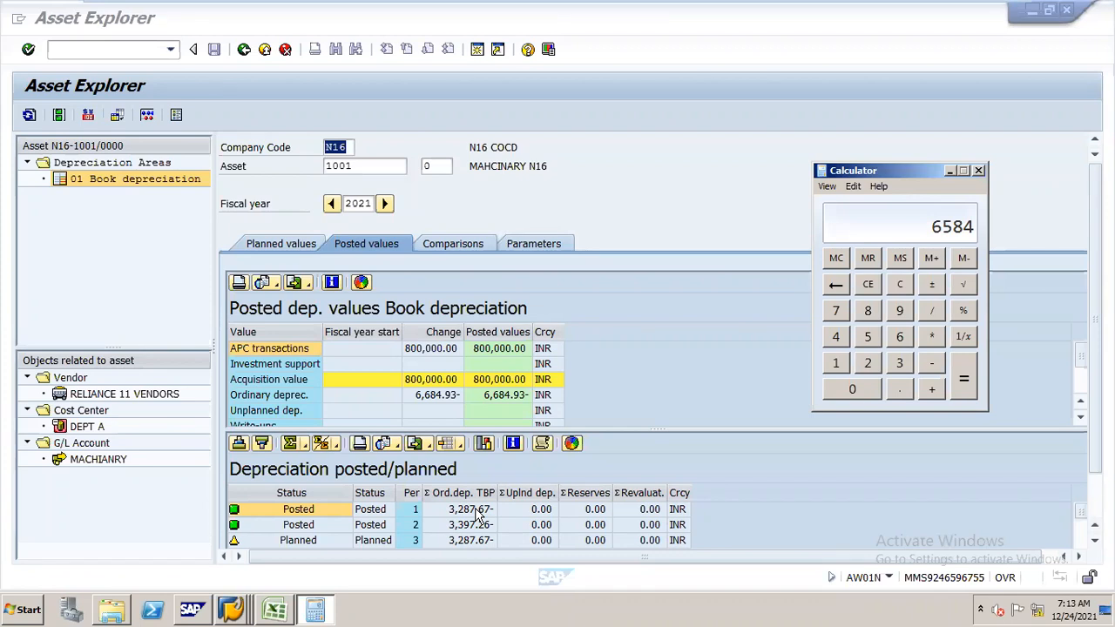
pyautogui.hotkey('alt', 'Tab')
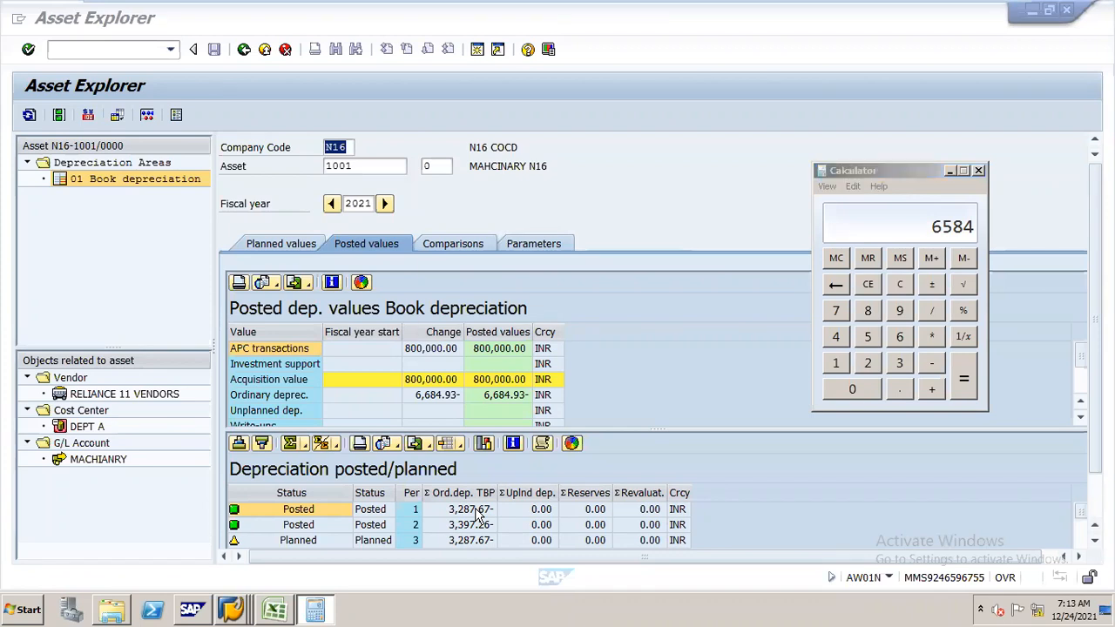
# Return to the customer invoice session and subtract its 8219 depreciation amount from the Calculator's sum to check the current period's share.
pyautogui.hotkey('alt', 'Tab')
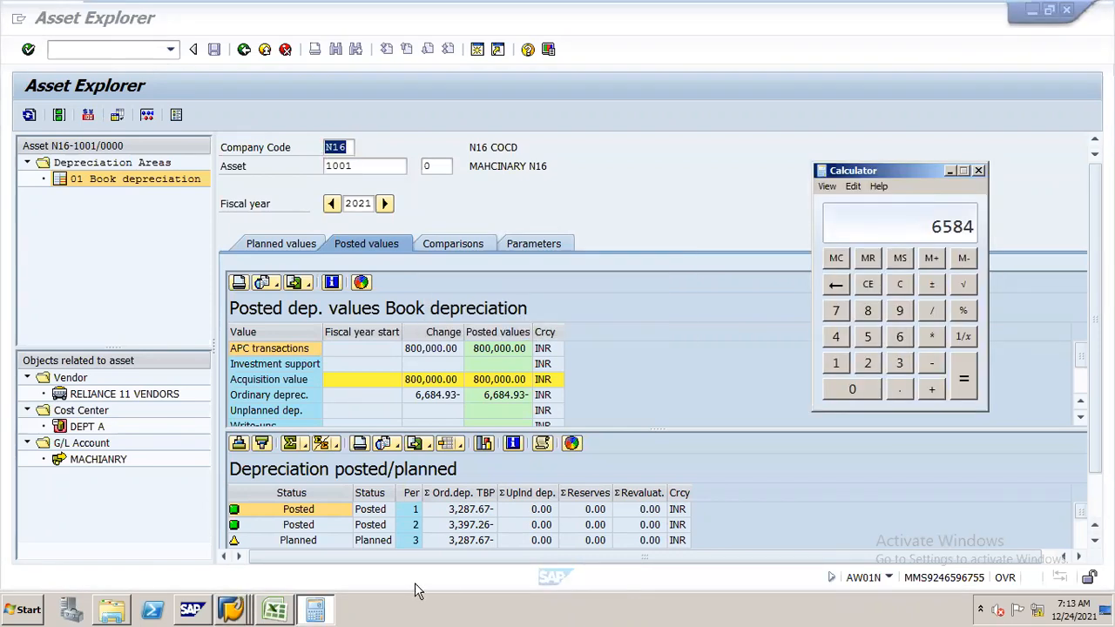
pyautogui.click(233, 608)
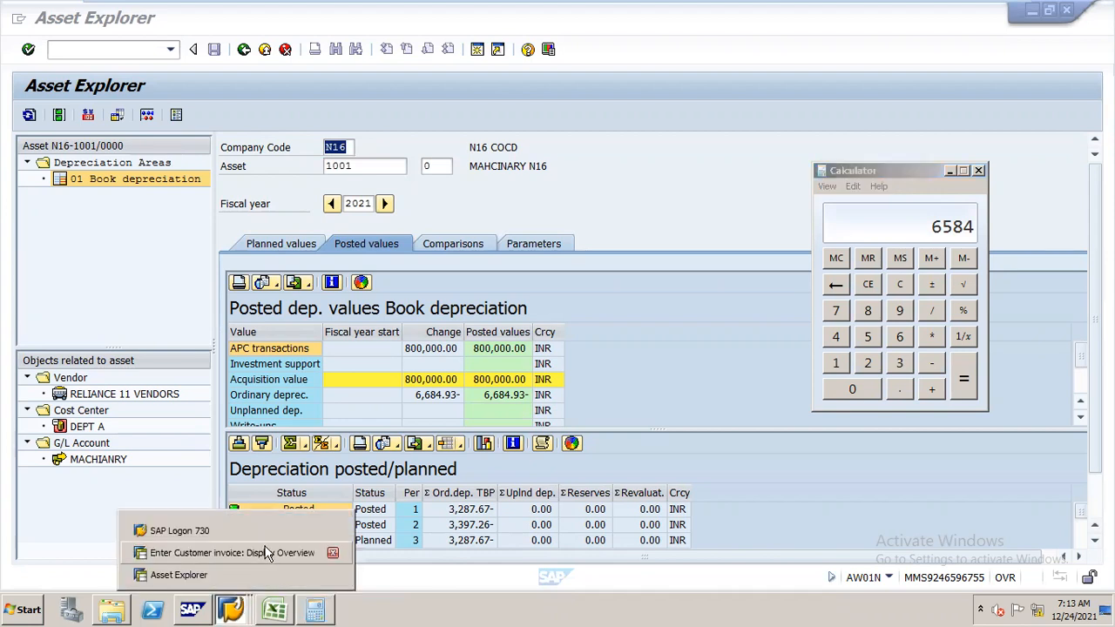
pyautogui.click(266, 553)
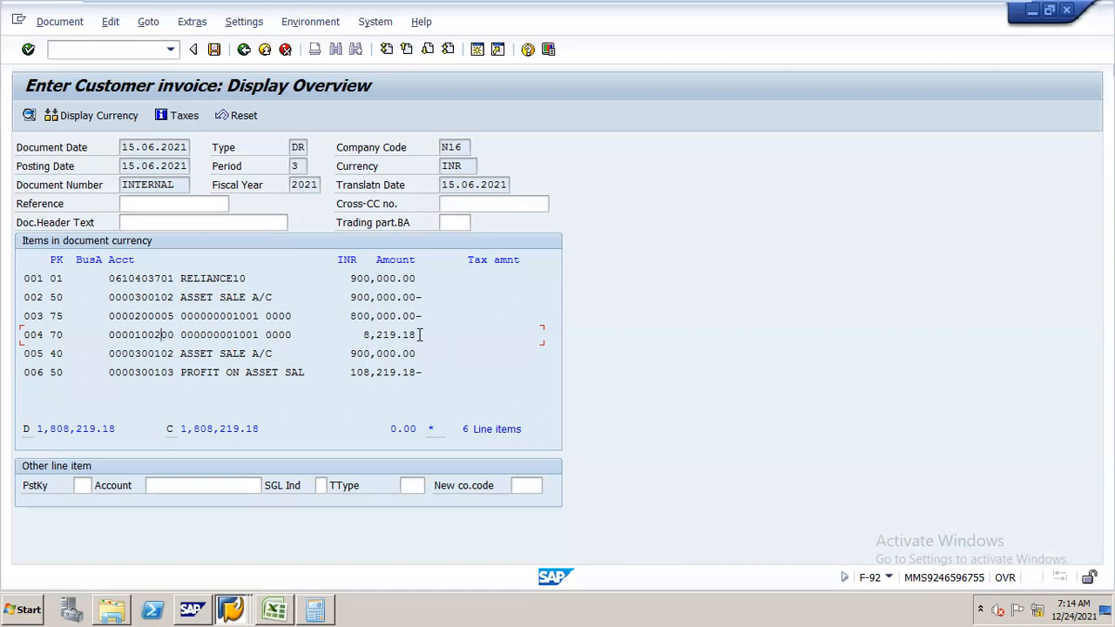
pyautogui.hotkey('alt', 'Tab')
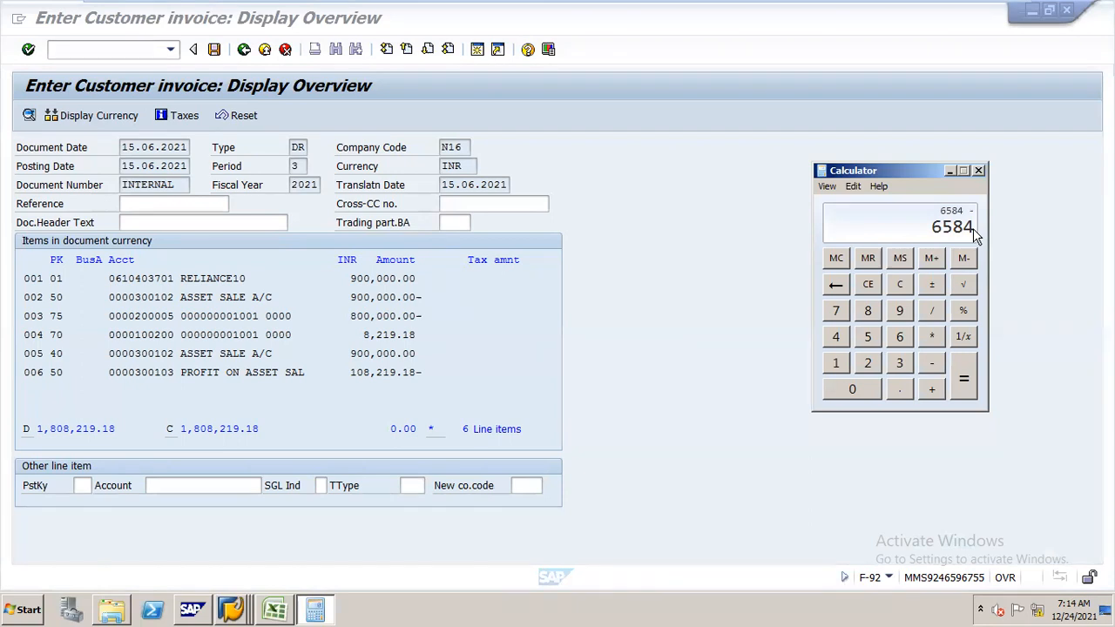
pyautogui.write('8219')
pyautogui.press('Return')
# Close the Calculator and post the simulated customer sale document for asset 1001.
pyautogui.click(979, 171)
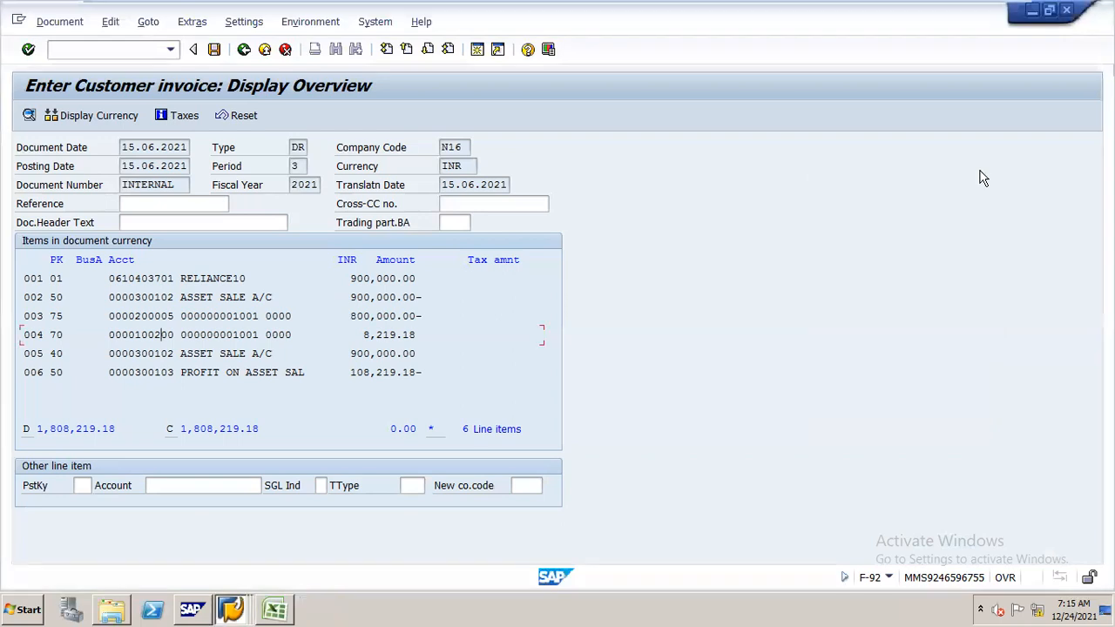
pyautogui.click(216, 52)
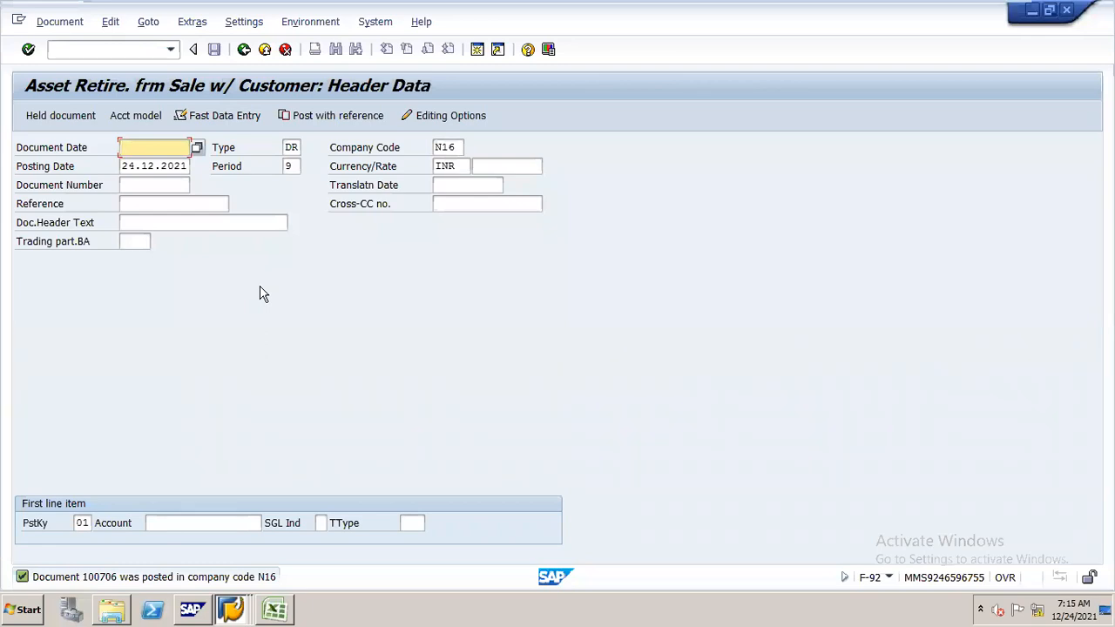
# Open the Depreciation Posting Run (AFAB) and execute a test run for N16, fiscal year 2021, posting period 3.
pyautogui.click(142, 50)
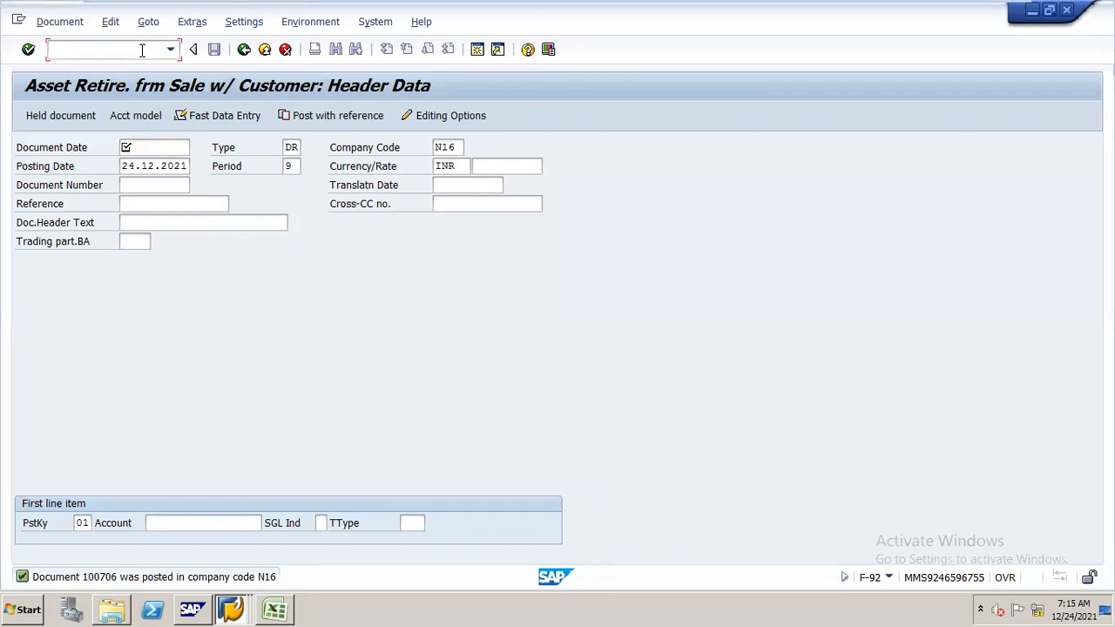
pyautogui.write('/NAFAB')
pyautogui.press('Return')
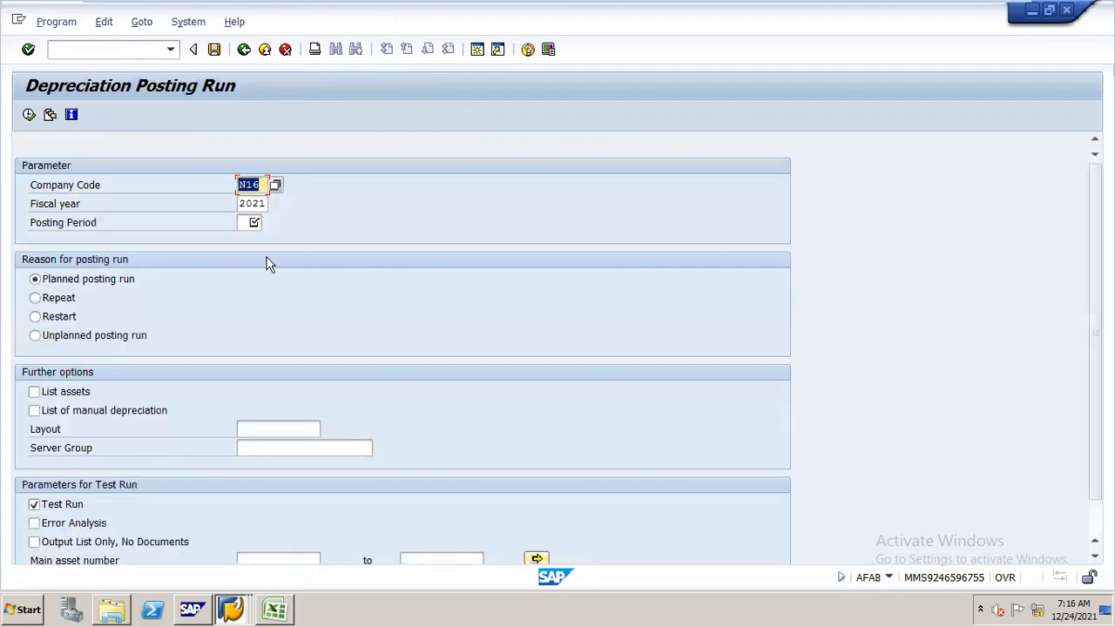
pyautogui.click(250, 225)
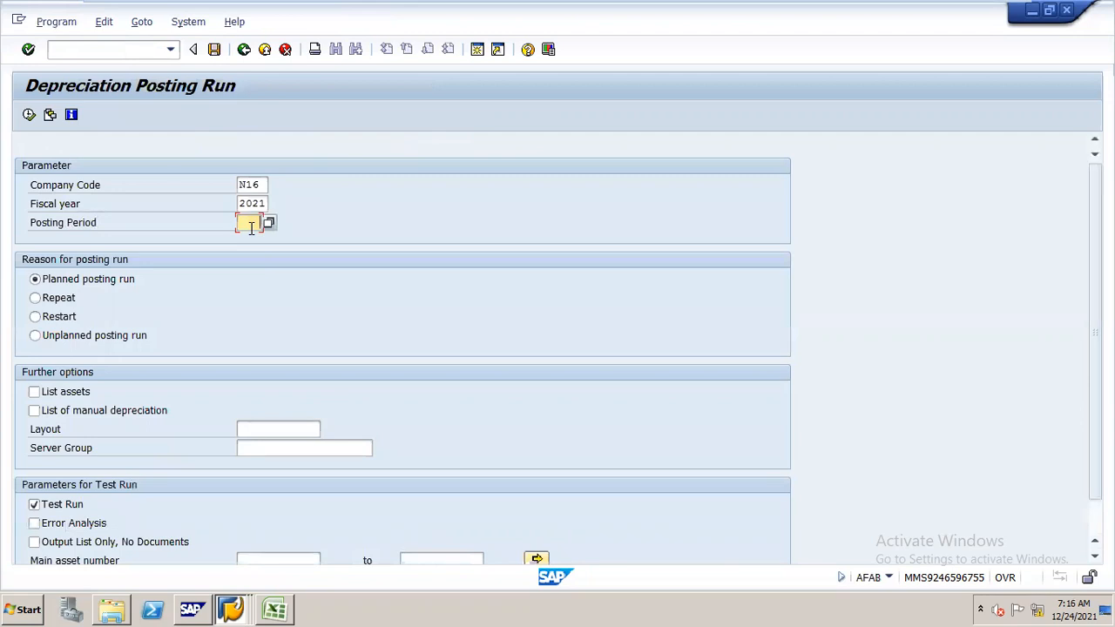
pyautogui.write('3')
pyautogui.click(30, 116)
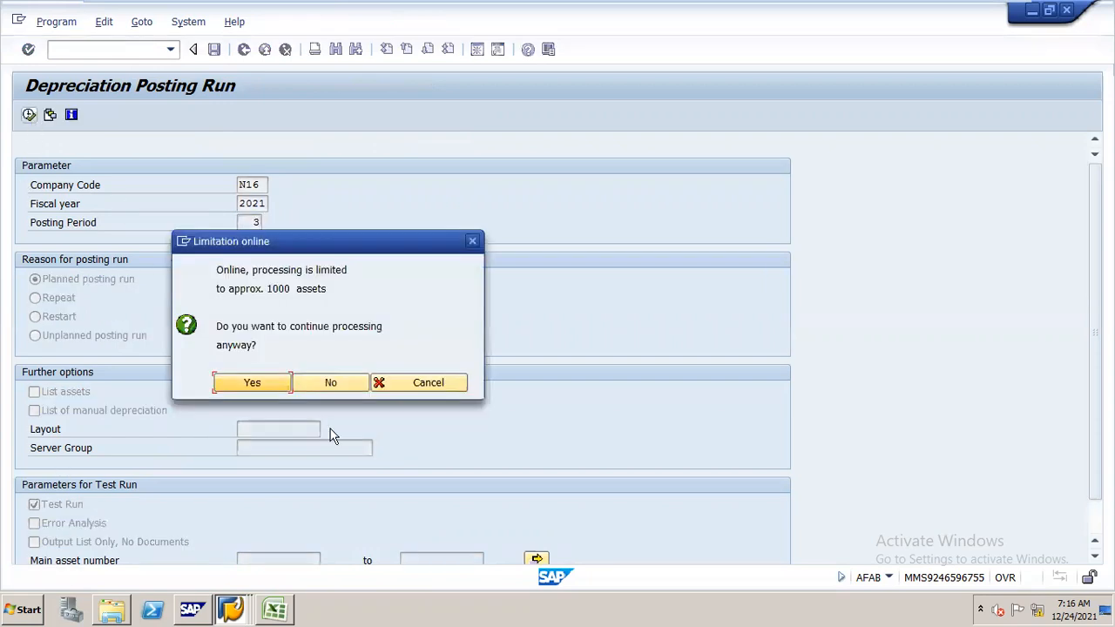
pyautogui.press('Return')
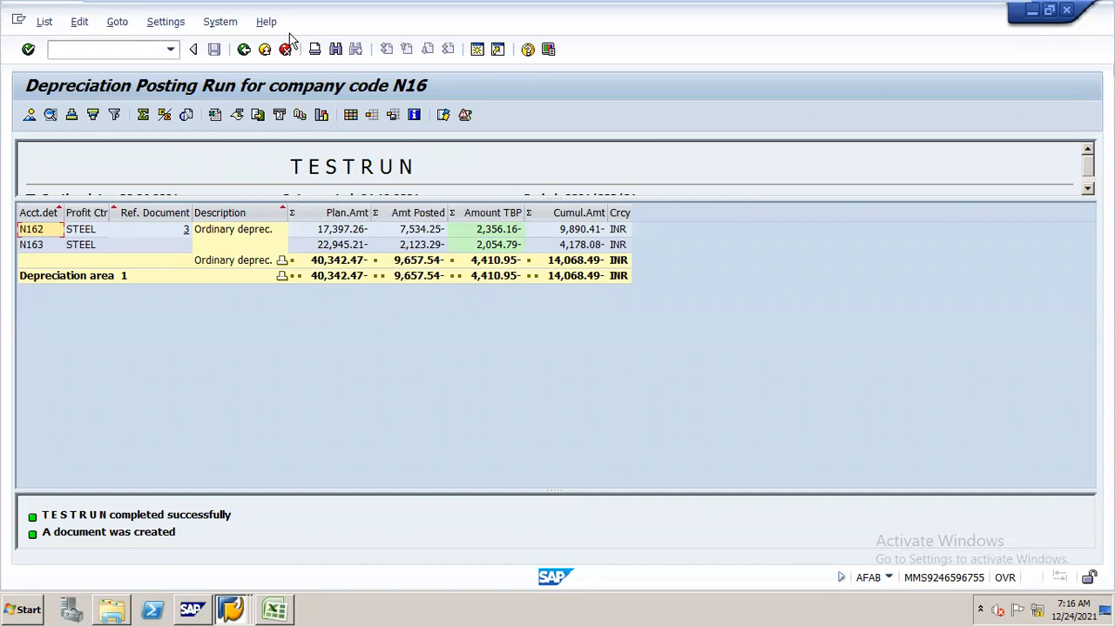
pyautogui.click(244, 50)
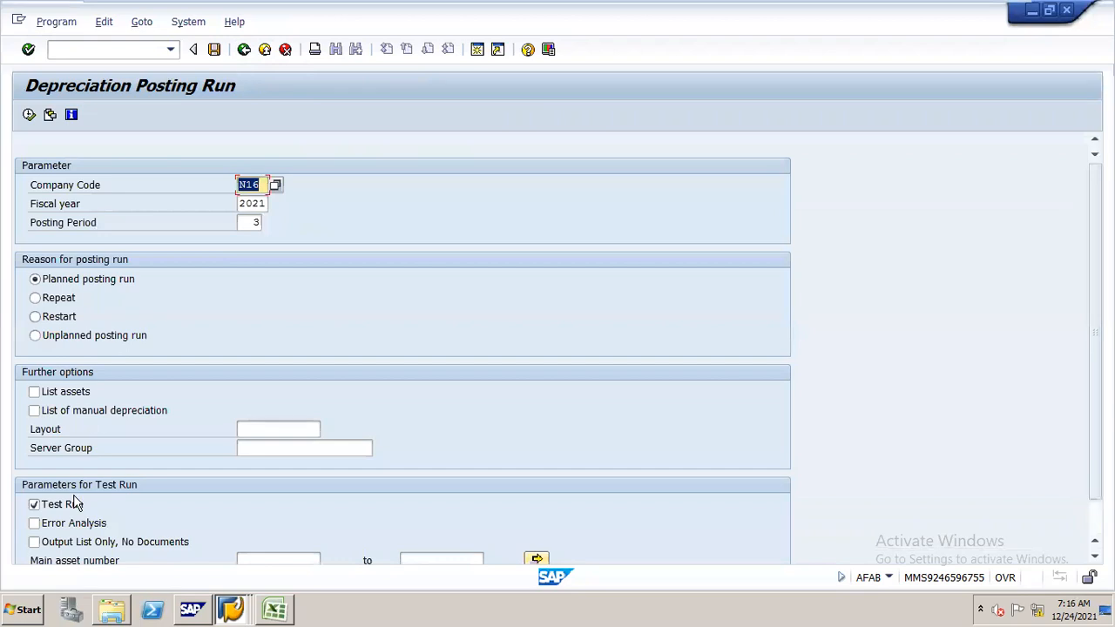
# Turn off Test Run and schedule the period 3 depreciation run in the background with output device LP01 and immediate start.
pyautogui.click(36, 506)
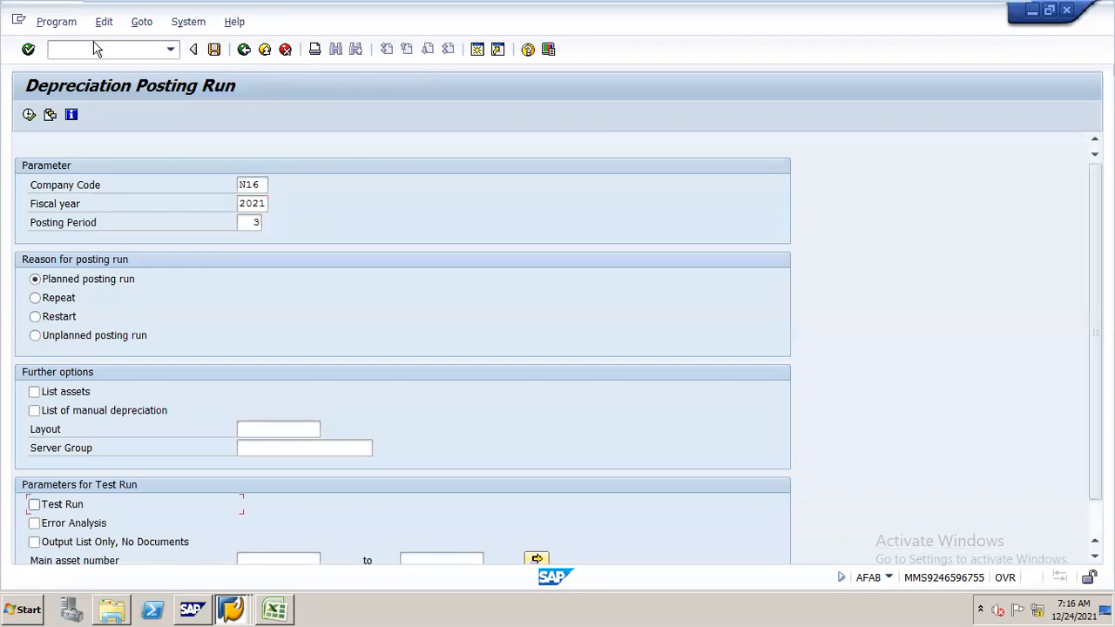
pyautogui.click(44, 22)
pyautogui.click(116, 85)
pyautogui.press('Down')
pyautogui.press('Return')
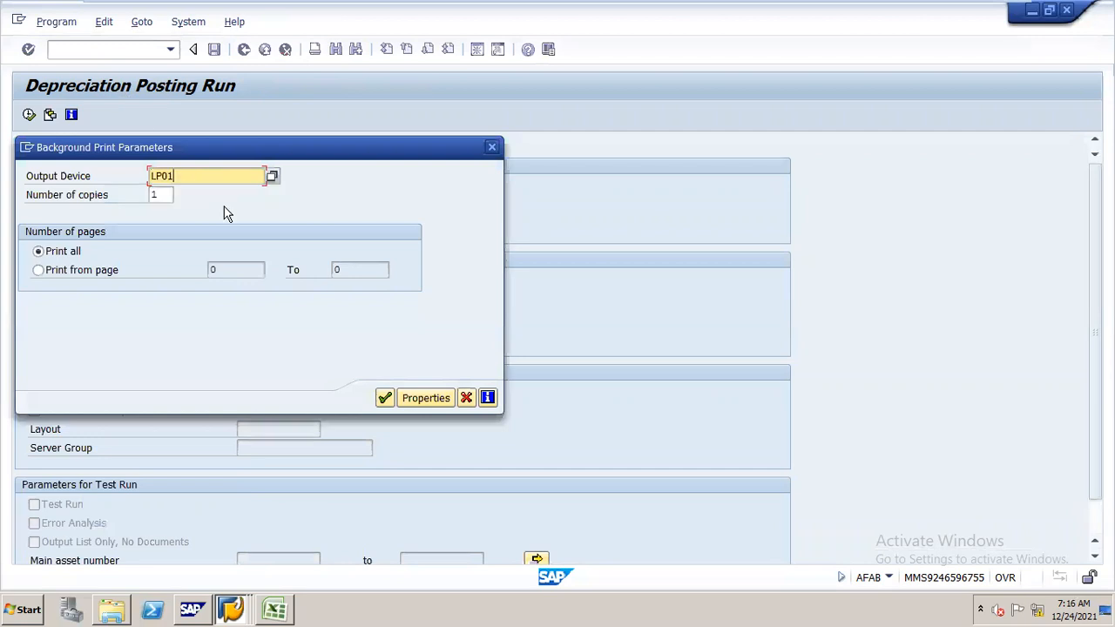
pyautogui.click(386, 399)
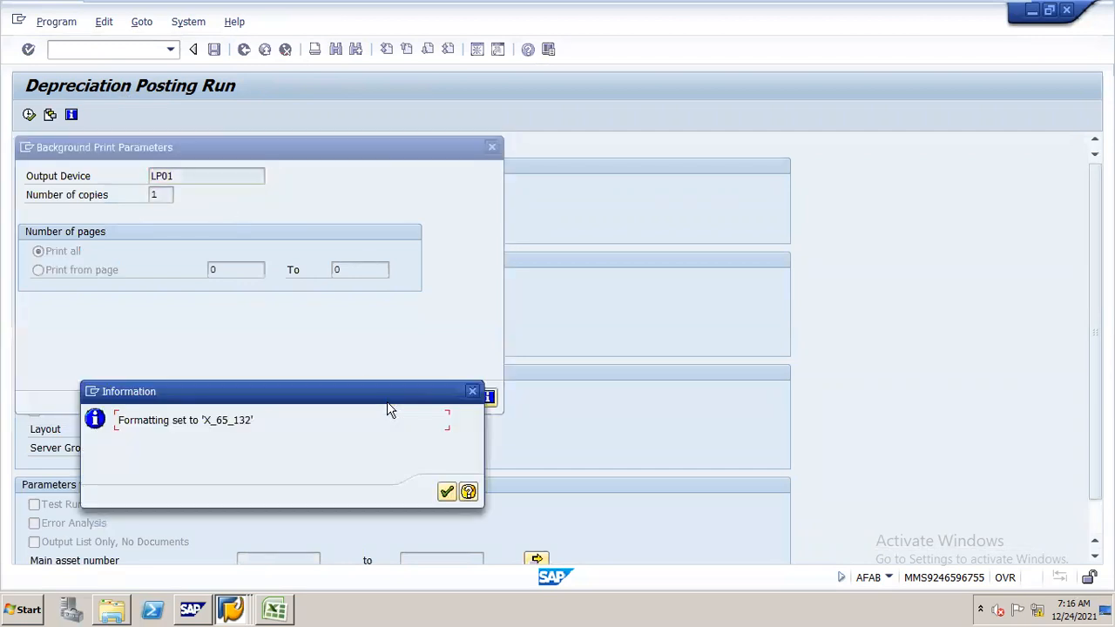
pyautogui.click(446, 493)
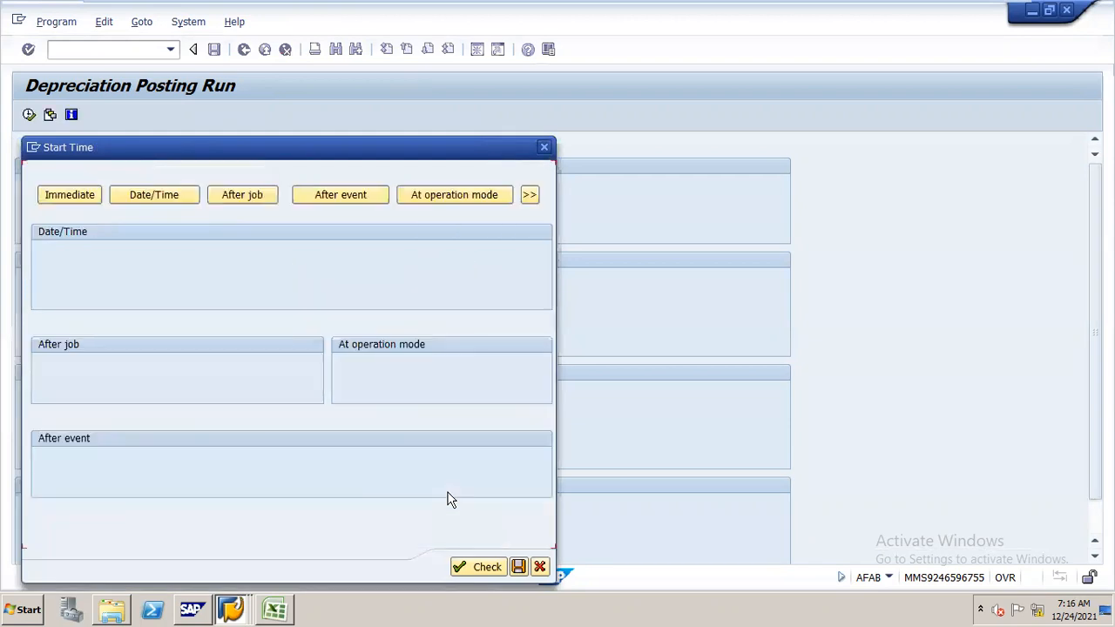
pyautogui.click(87, 199)
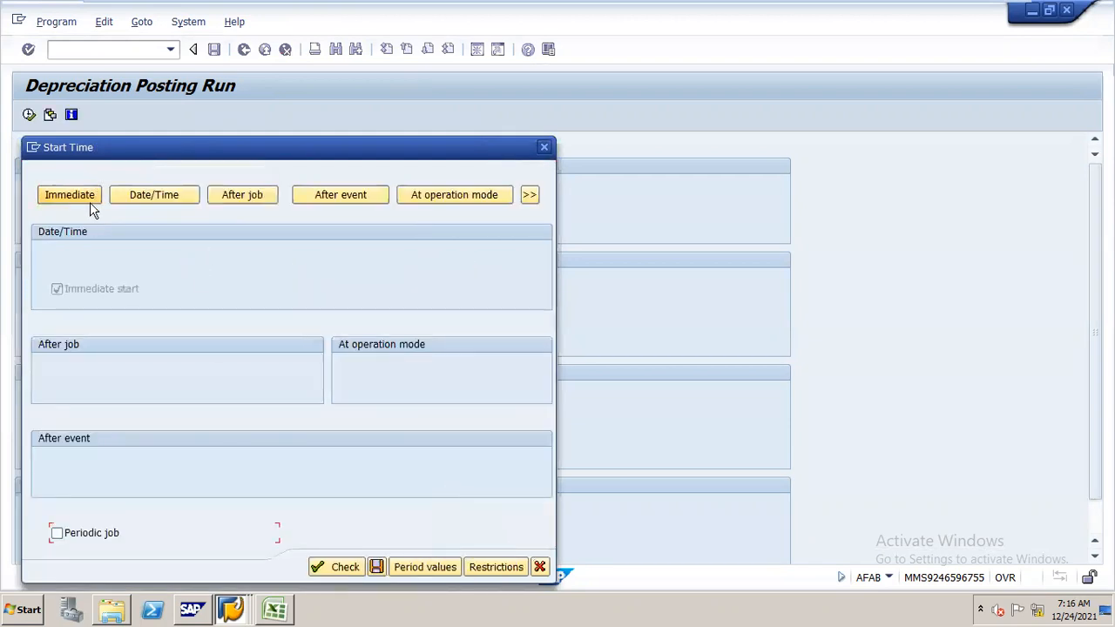
pyautogui.click(377, 568)
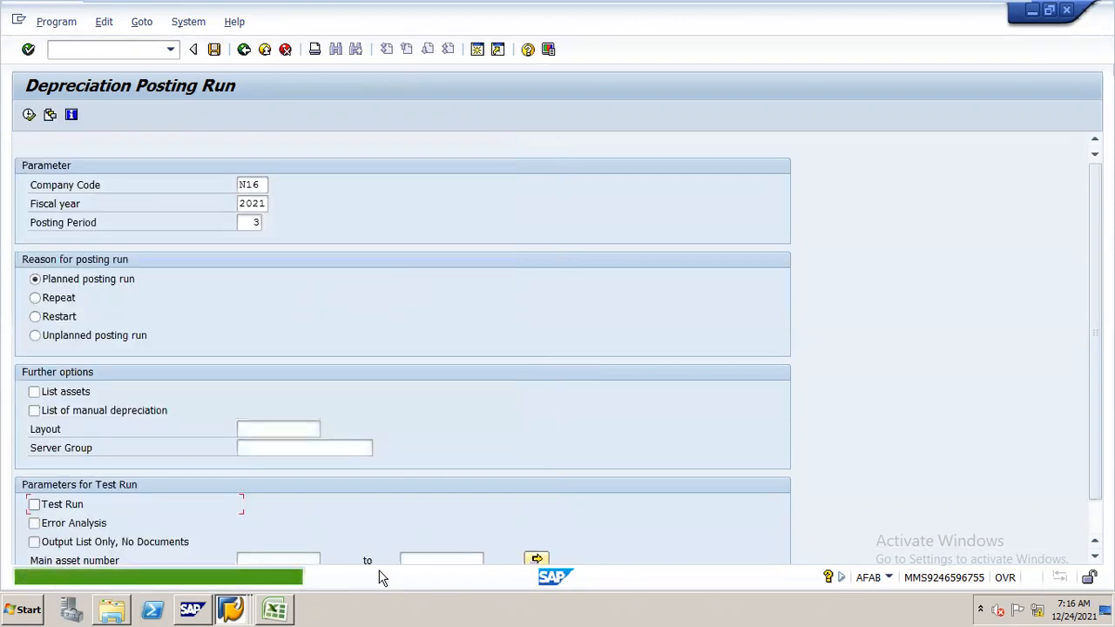
# Open the Job Overview and list today's background jobs to check the depreciation job's status.
pyautogui.click(197, 27)
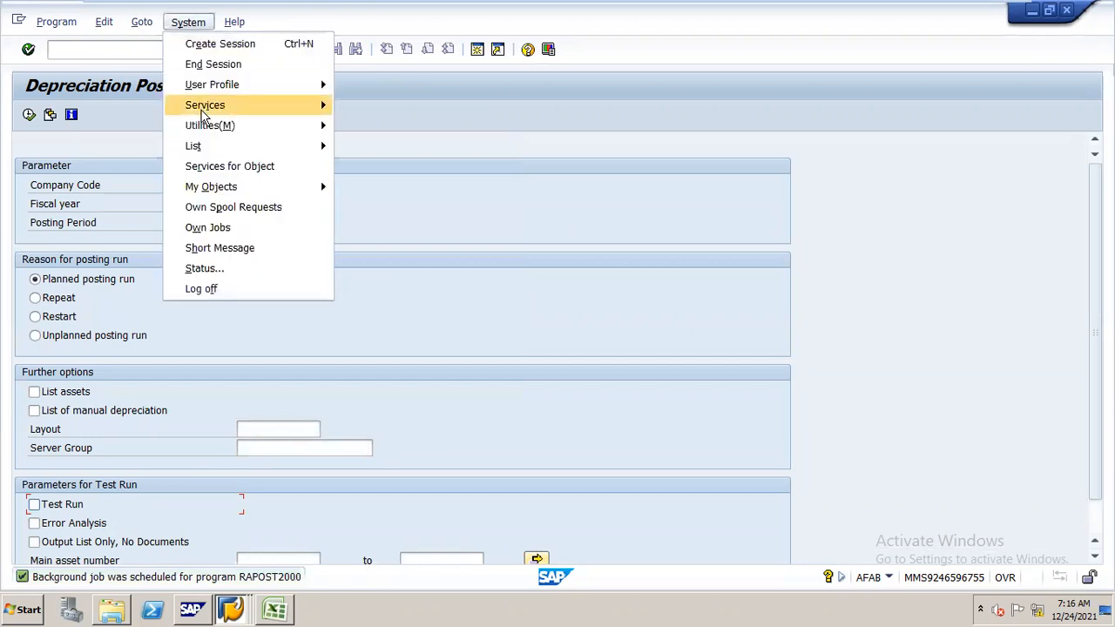
pyautogui.moveTo(209, 105)
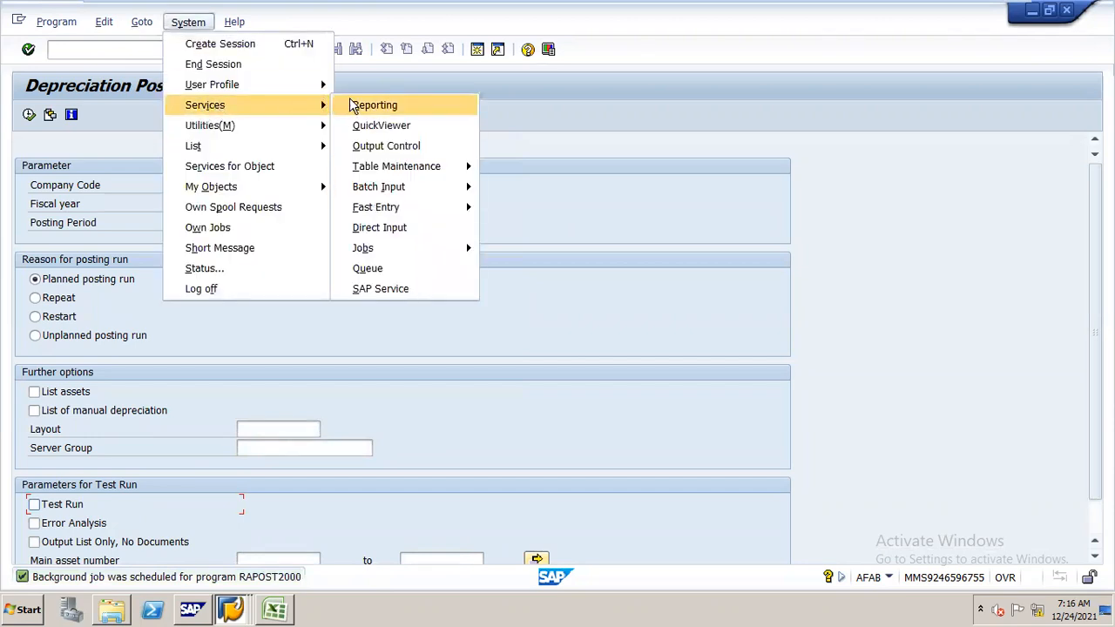
pyautogui.moveTo(430, 257)
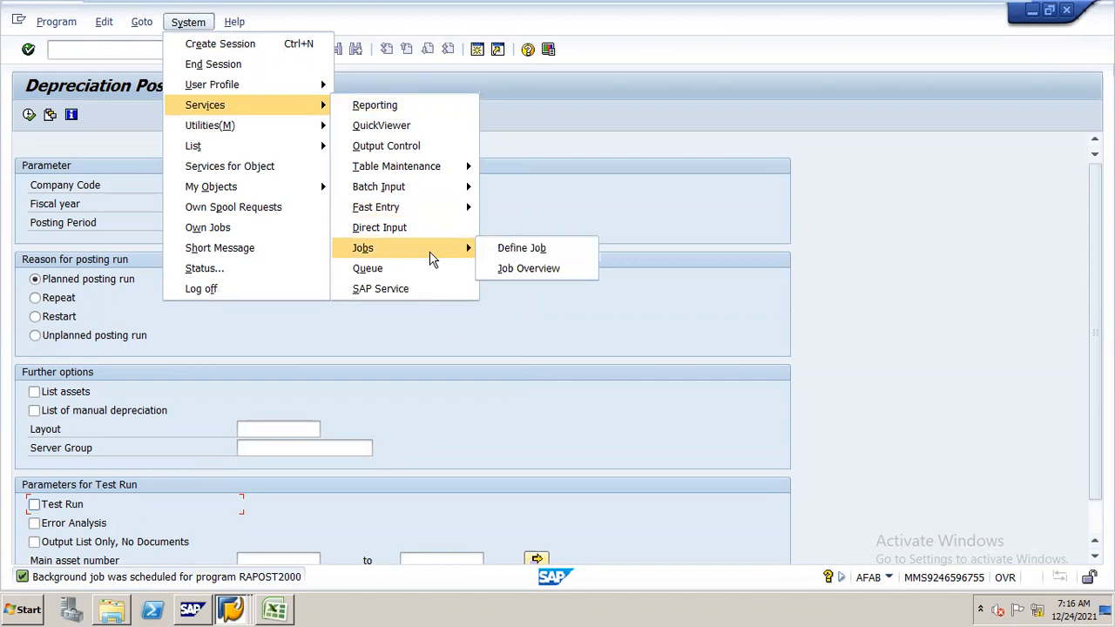
pyautogui.click(503, 269)
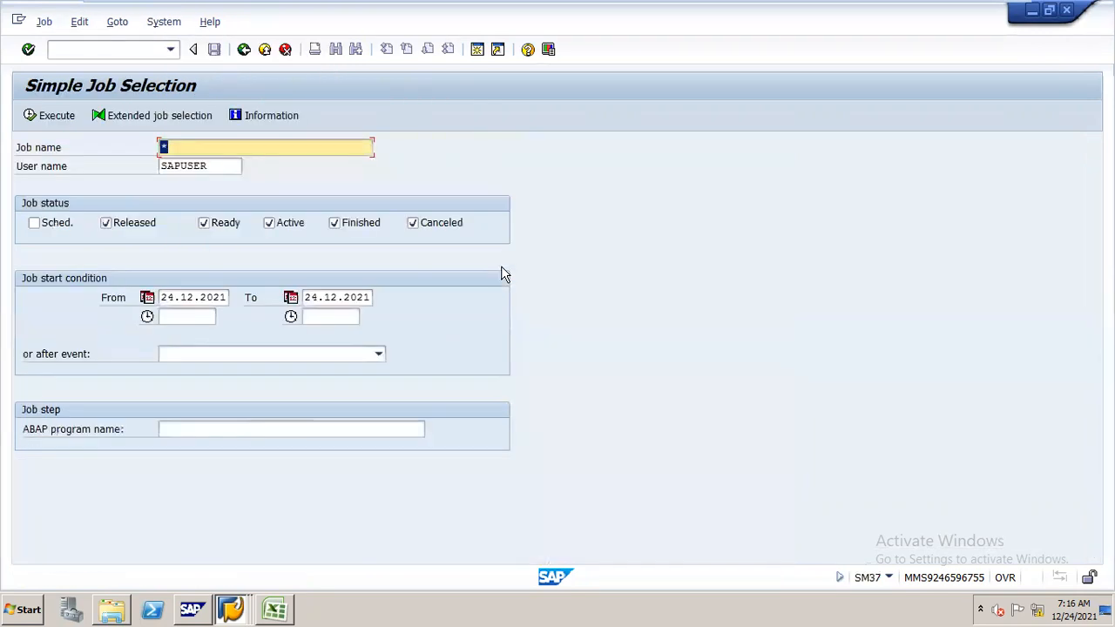
pyautogui.click(52, 117)
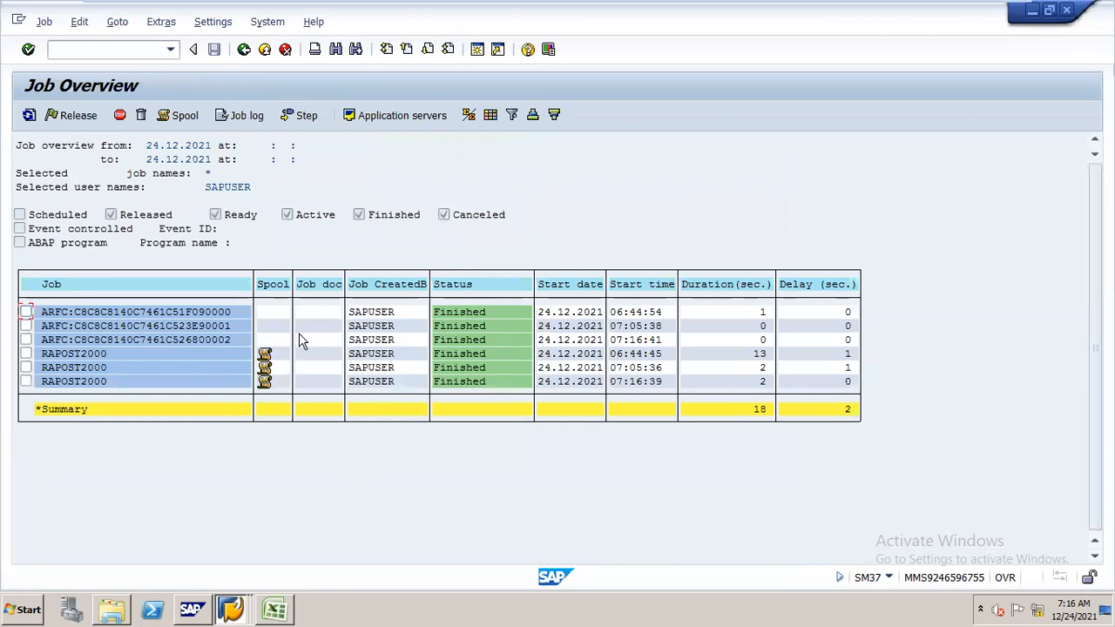
# List the N16 documents of type AF in FB03 and open the depreciation document dated 30.06.2021.
pyautogui.click(154, 49)
pyautogui.write('/')
pyautogui.write('nsm37')
pyautogui.press('Return')
pyautogui.click(80, 117)
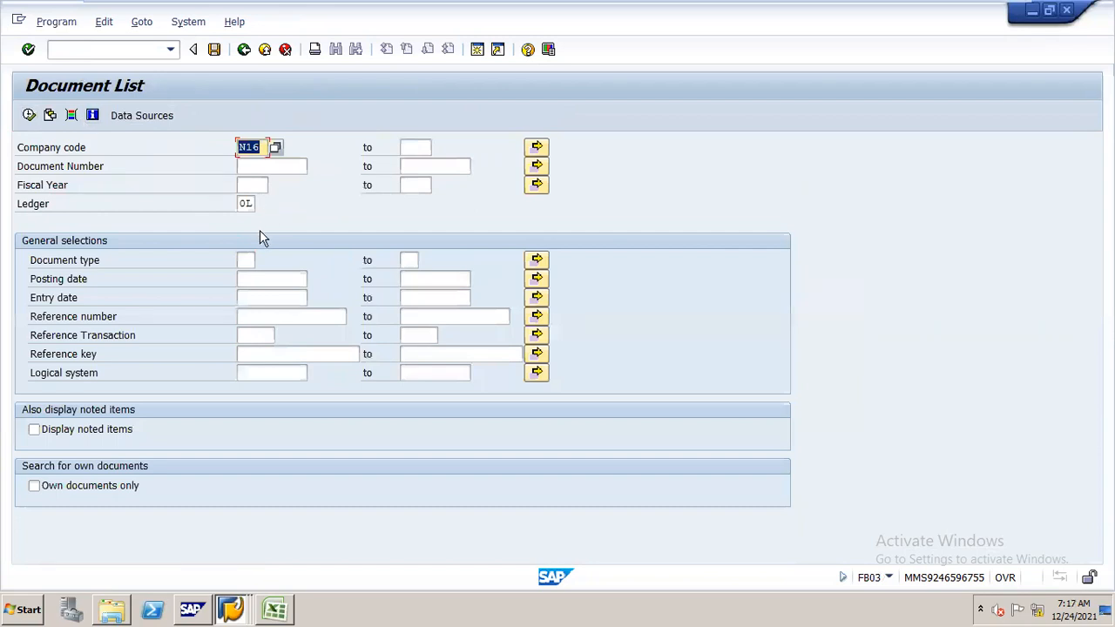
pyautogui.click(251, 259)
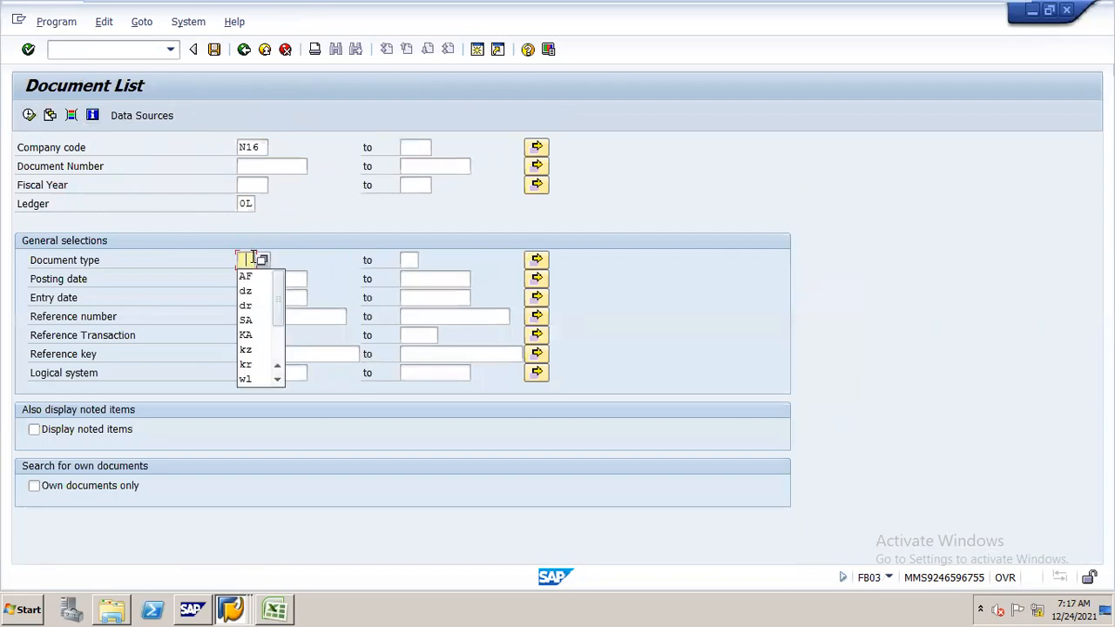
pyautogui.click(251, 276)
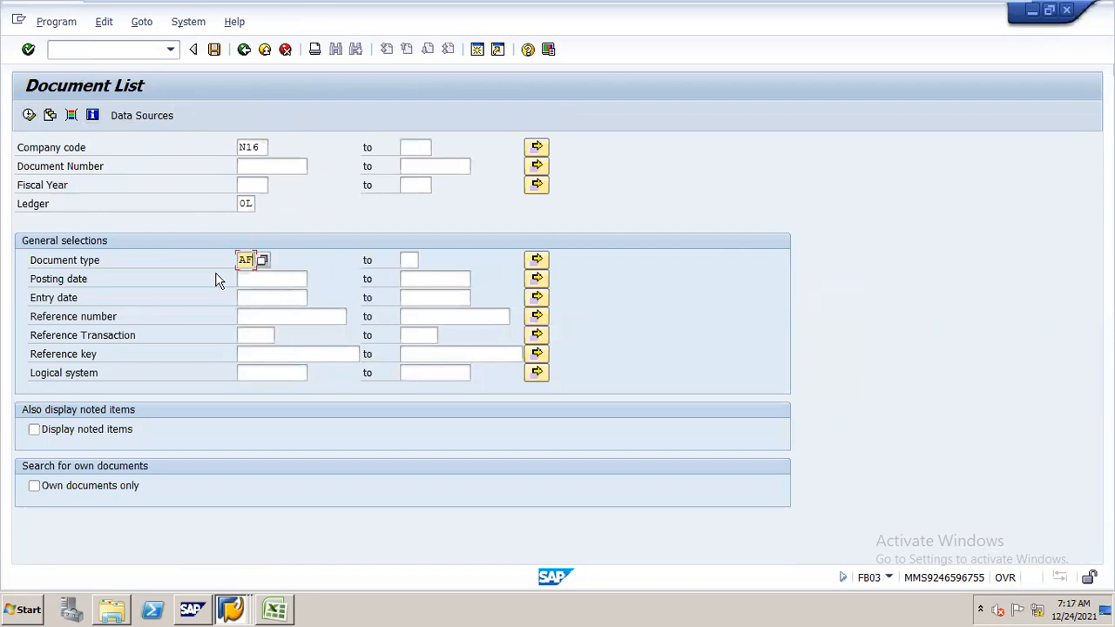
pyautogui.click(29, 115)
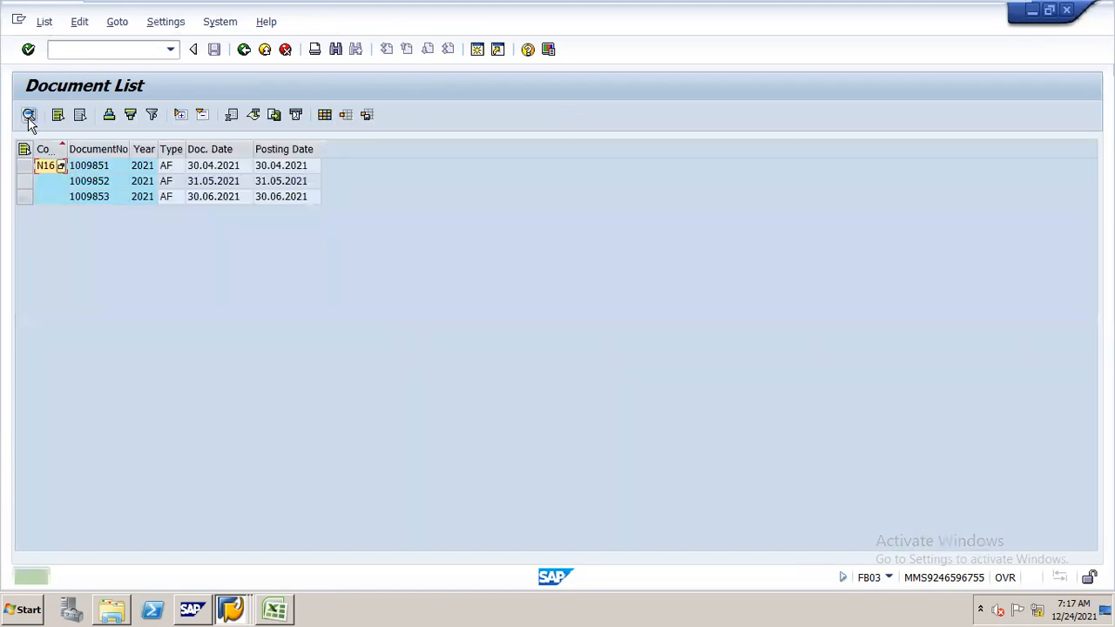
pyautogui.doubleClick(206, 199)
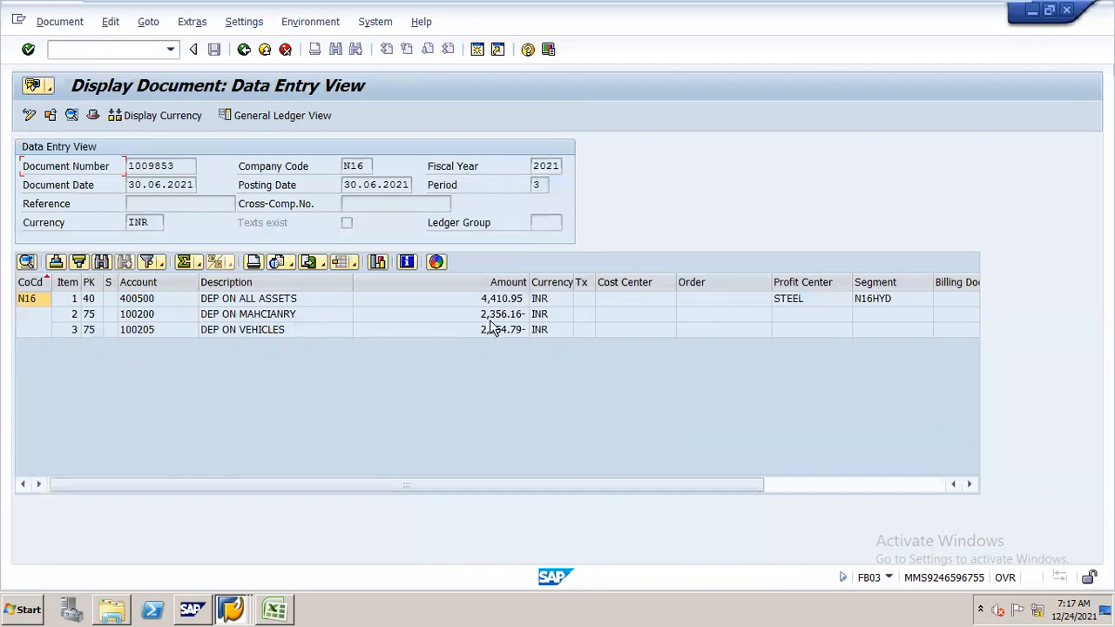
# Examine the machinery and vehicle depreciation lines of the document and open the machinery line item.
pyautogui.click(287, 314)
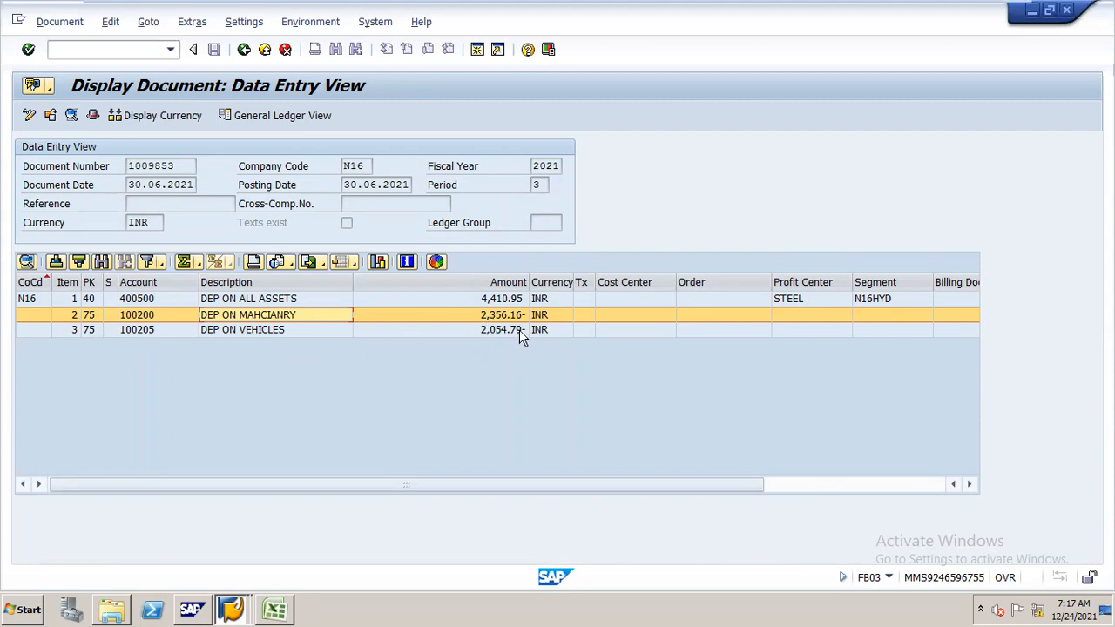
pyautogui.click(520, 331)
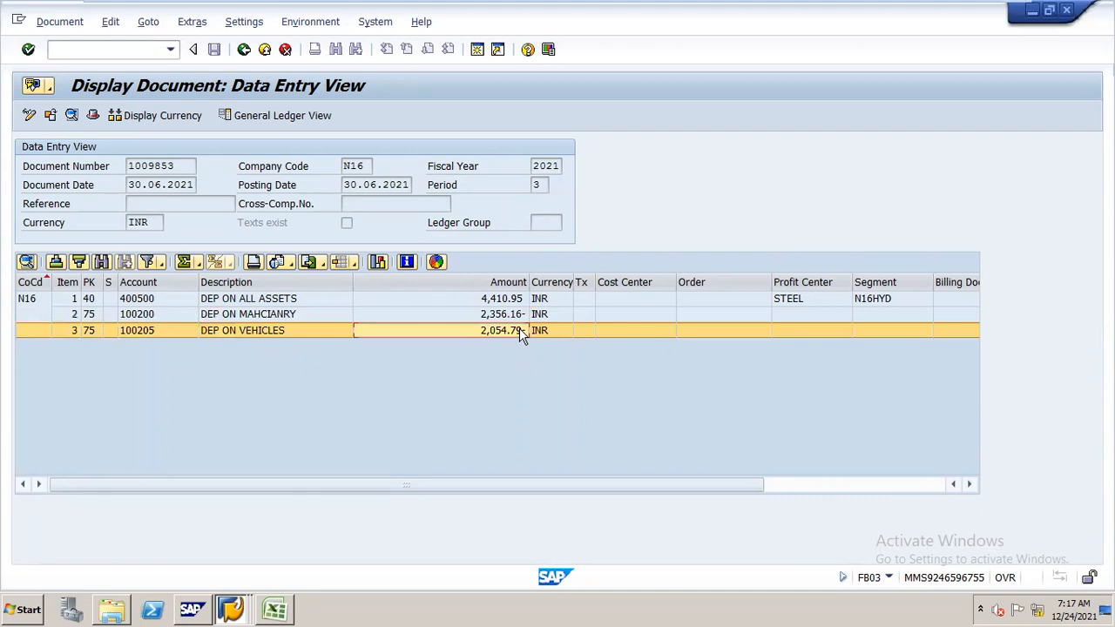
pyautogui.click(125, 52)
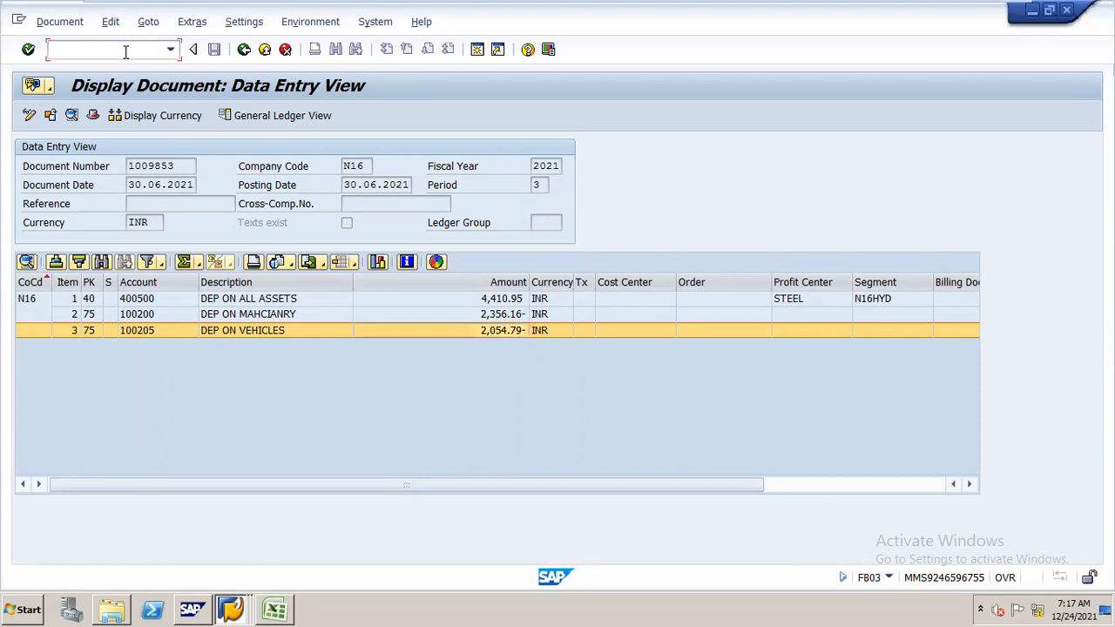
pyautogui.write('/N')
pyautogui.click(305, 317)
pyautogui.doubleClick(305, 318)
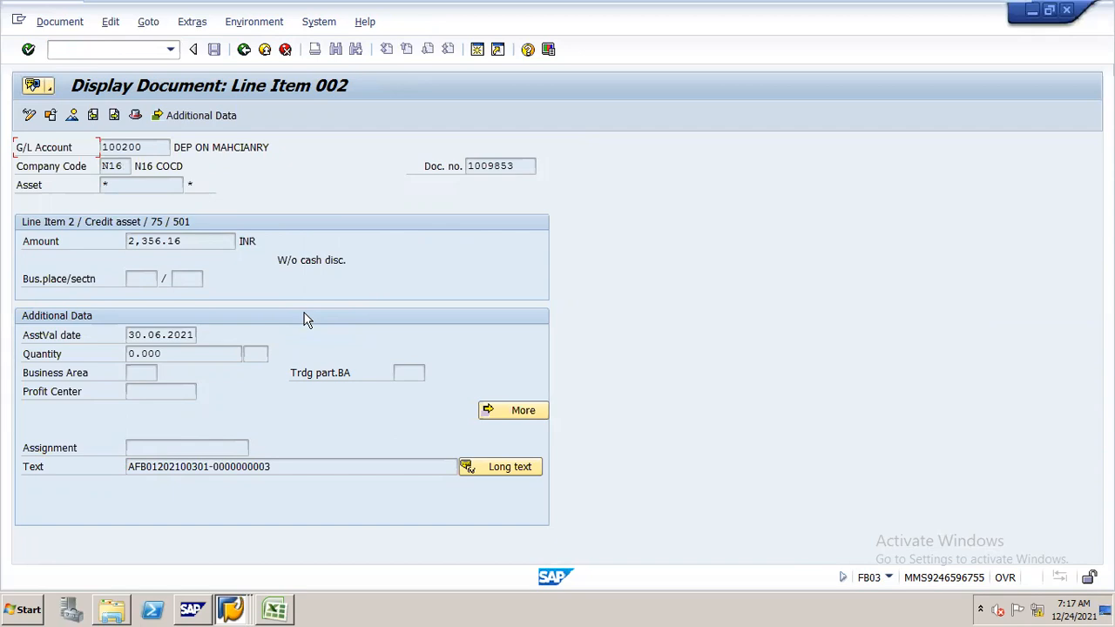
# Open Asset Explorer (AW01N) and display the planned values of N16 asset 1001, subnumber 1.
pyautogui.click(153, 50)
pyautogui.write('/NAW01')
pyautogui.press('Return')
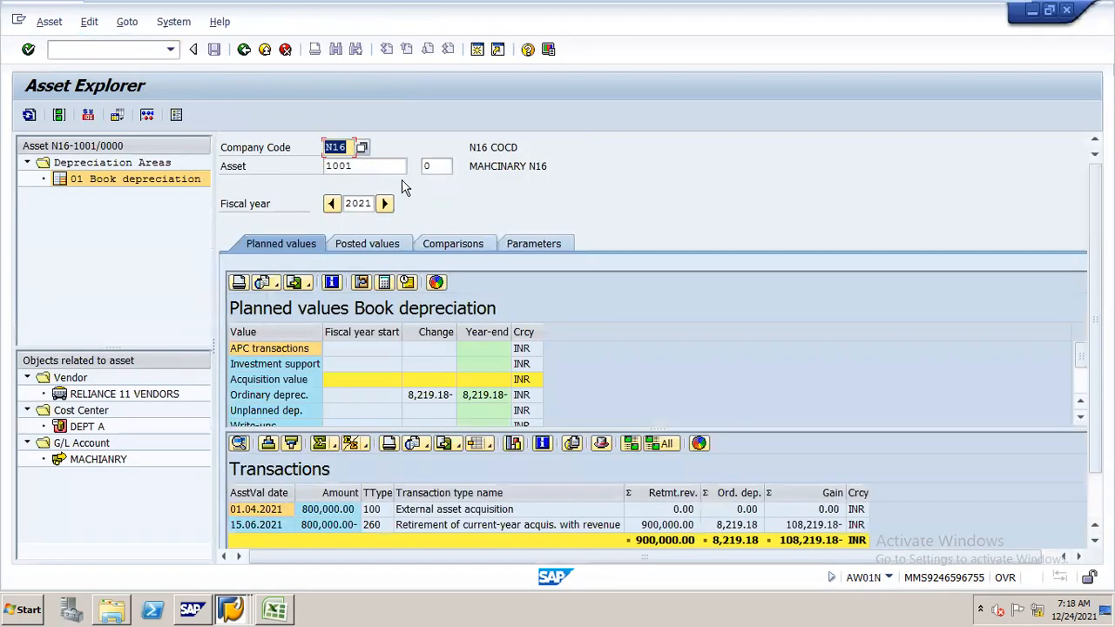
pyautogui.click(427, 165)
pyautogui.write('1')
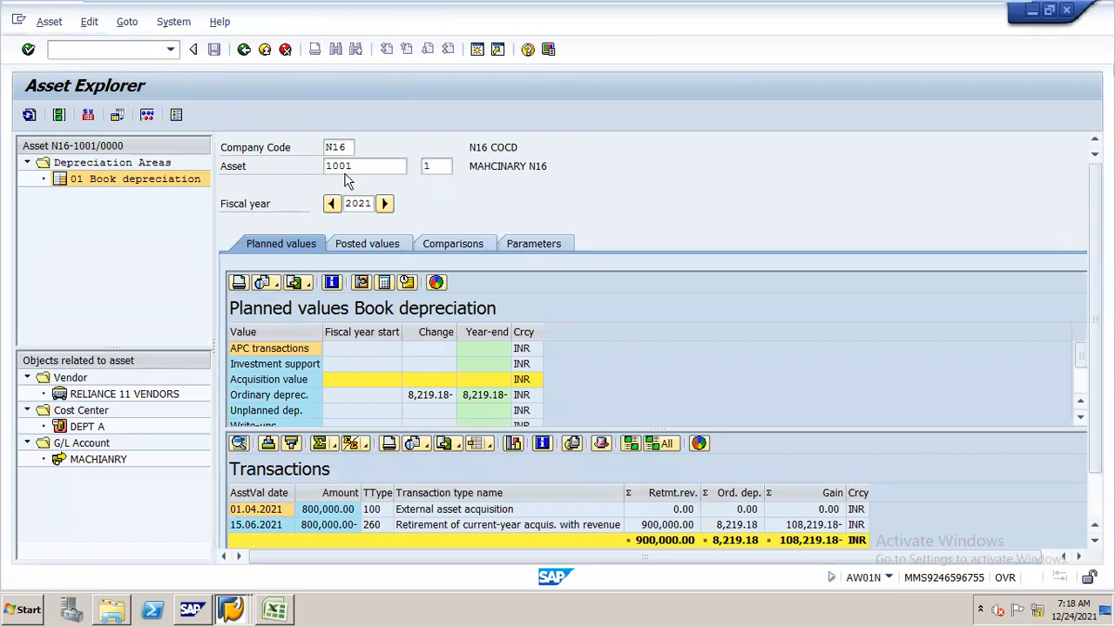
pyautogui.press('Return')
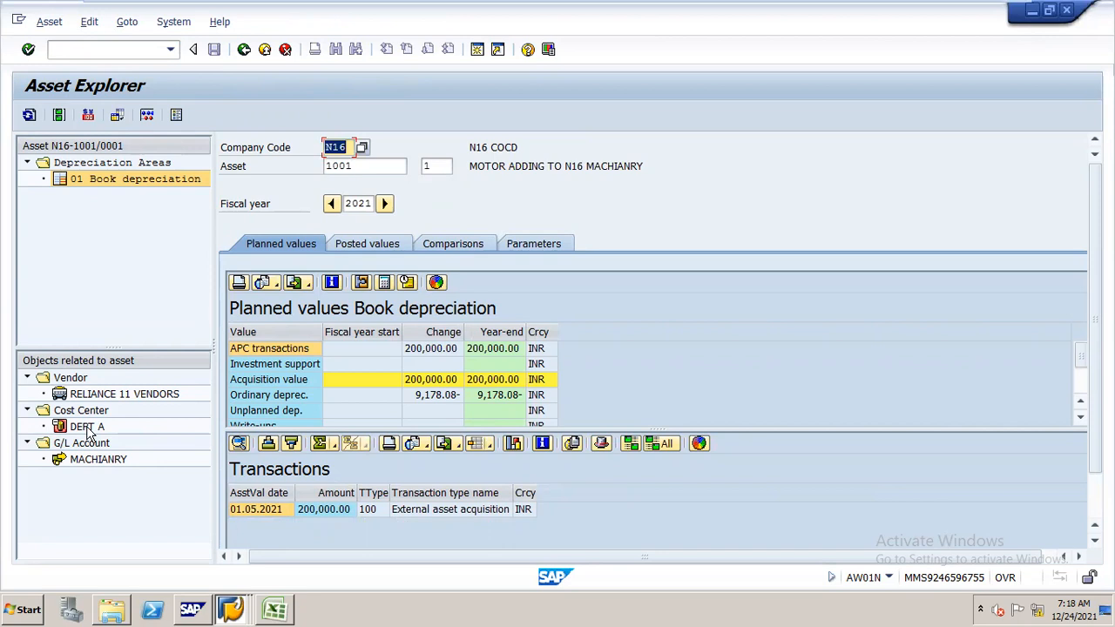
# Open the transaction for transferring an asset within the company code (ABUMN).
pyautogui.click(159, 49)
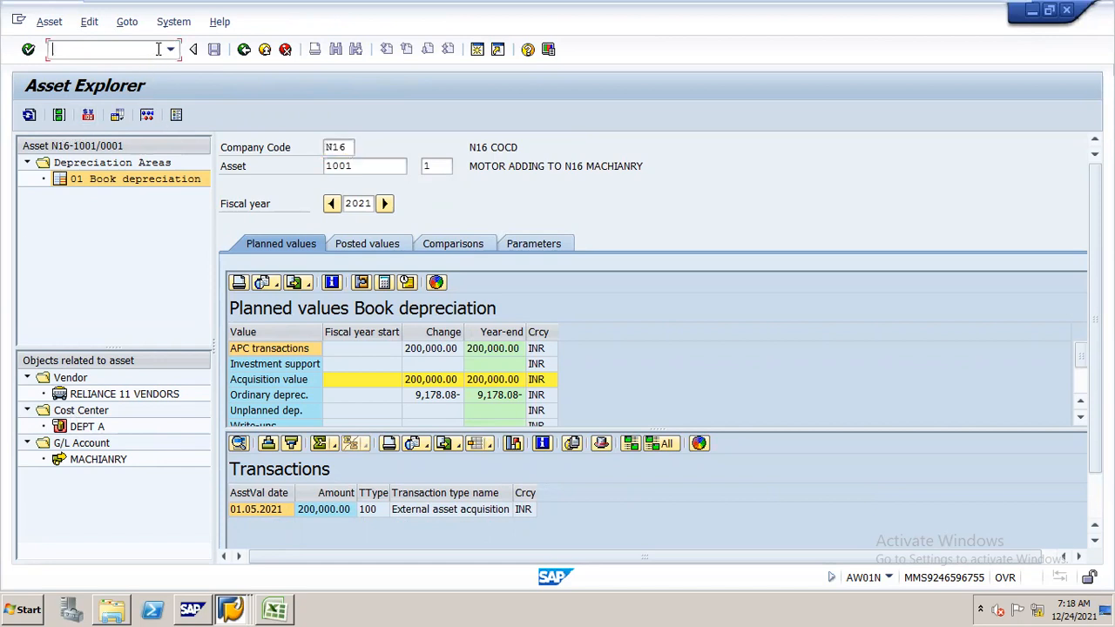
pyautogui.write('/NA')
pyautogui.write('BAVN')
pyautogui.press('Return')
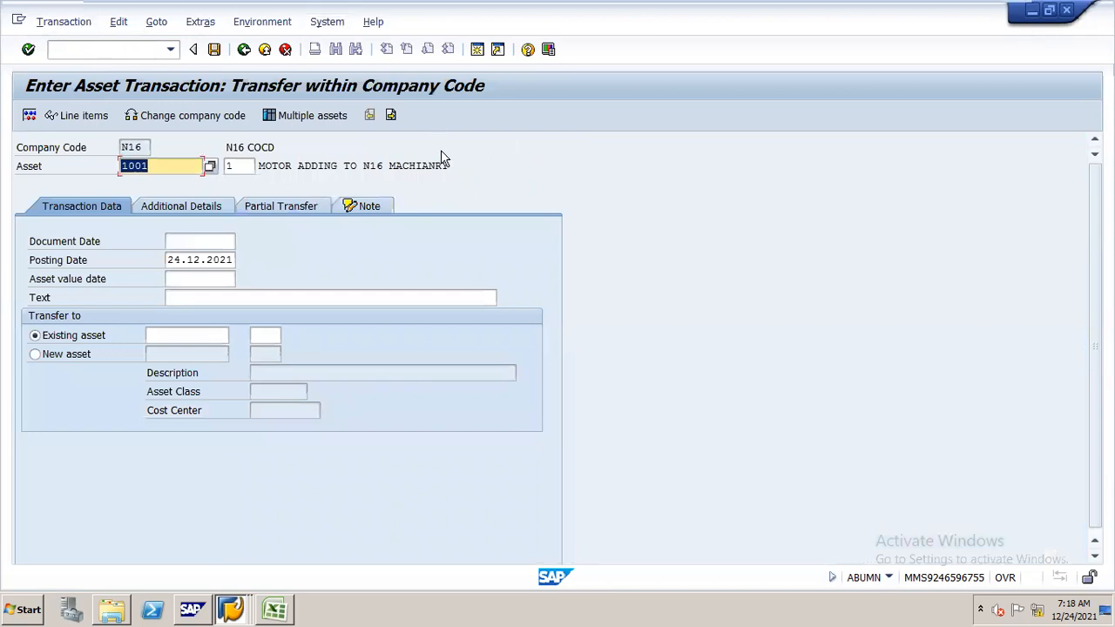
# Set the transfer's document date and posting date to 01.07.2021.
pyautogui.click(222, 241)
pyautogui.write('01')
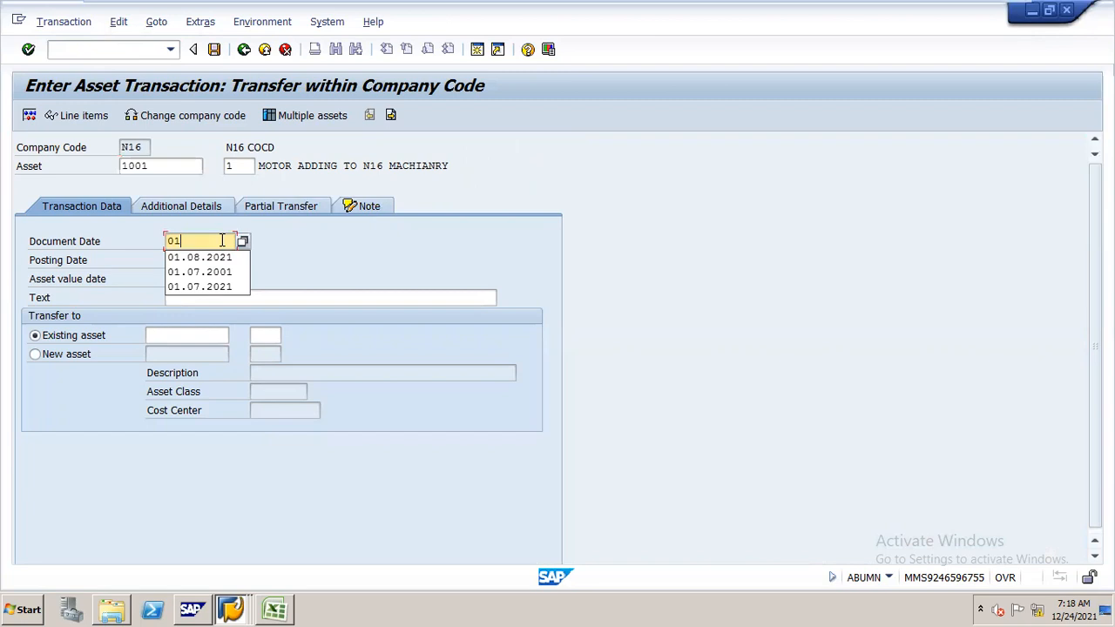
pyautogui.write('.07.2021')
pyautogui.press('Return')
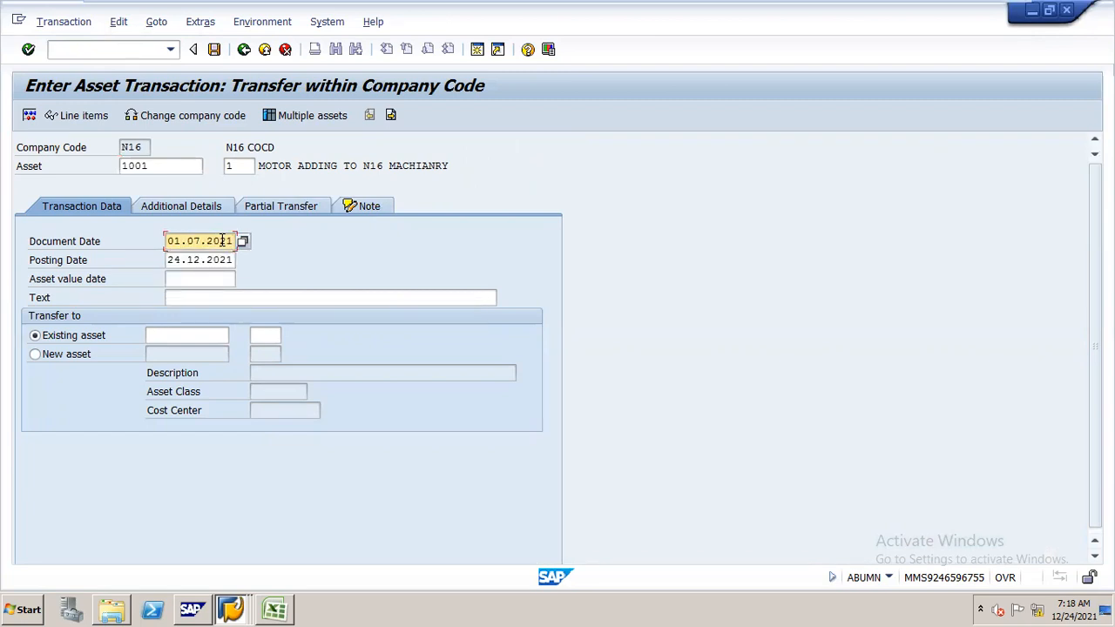
pyautogui.press('Tab')
pyautogui.press('BackSpace')
pyautogui.press('BackSpace')
pyautogui.press('BackSpace')
pyautogui.press('BackSpace')
pyautogui.press('BackSpace')
pyautogui.press('BackSpace')
pyautogui.press('BackSpace')
pyautogui.press('BackSpace')
pyautogui.press('BackSpace')
pyautogui.press('BackSpace')
pyautogui.write('01.07.2021')
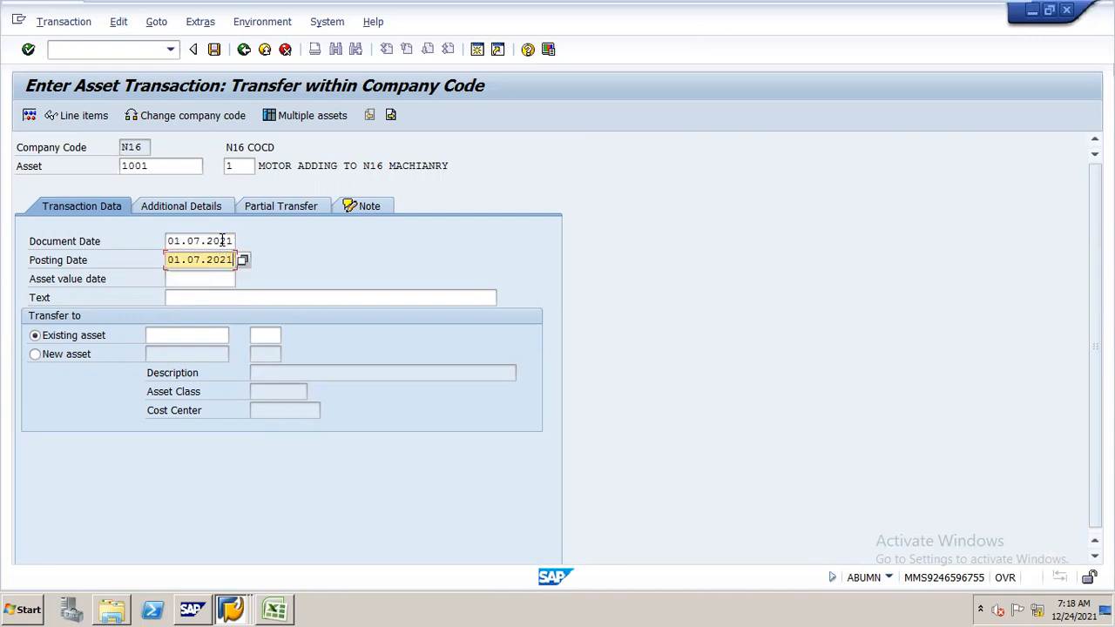
# Set the asset value date to 01.07.2021 and the transfer text to "asset trasfr from a to b".
pyautogui.press('Tab')
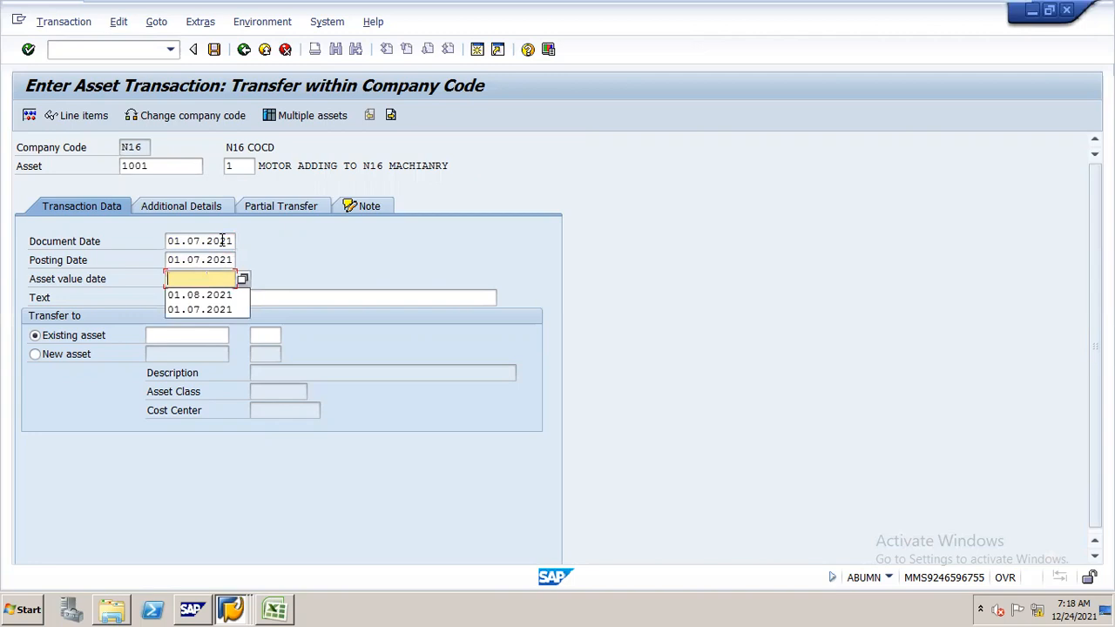
pyautogui.write('01.07.')
pyautogui.press('BackSpace')
pyautogui.press('BackSpace')
pyautogui.press('BackSpace')
pyautogui.press('BackSpace')
pyautogui.press('BackSpace')
pyautogui.press('BackSpace')
pyautogui.write('01.07.2021')
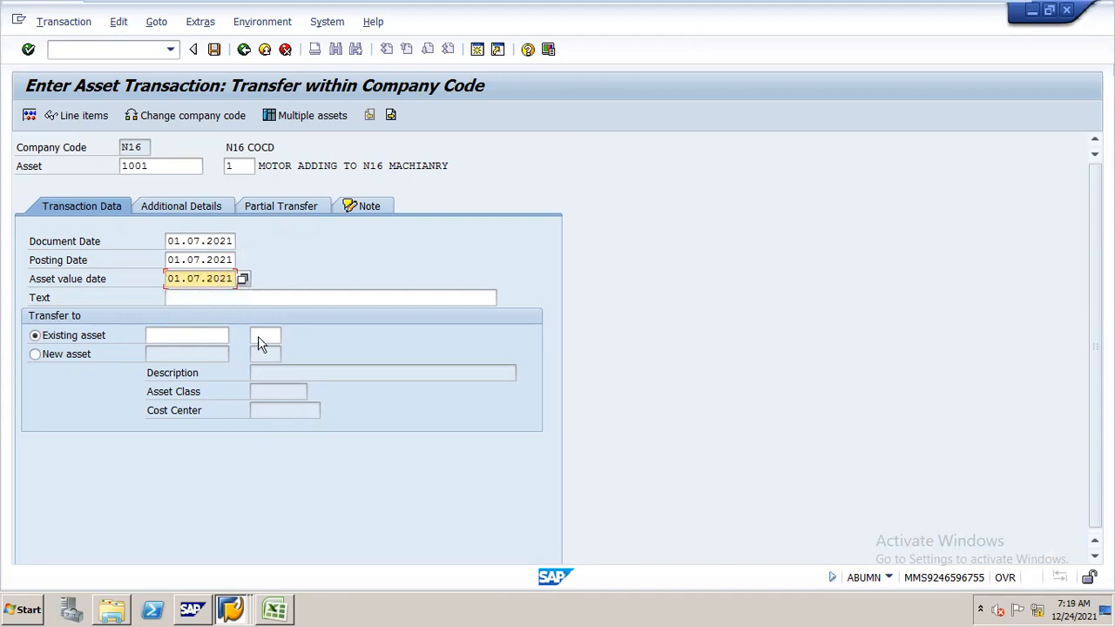
pyautogui.click(323, 298)
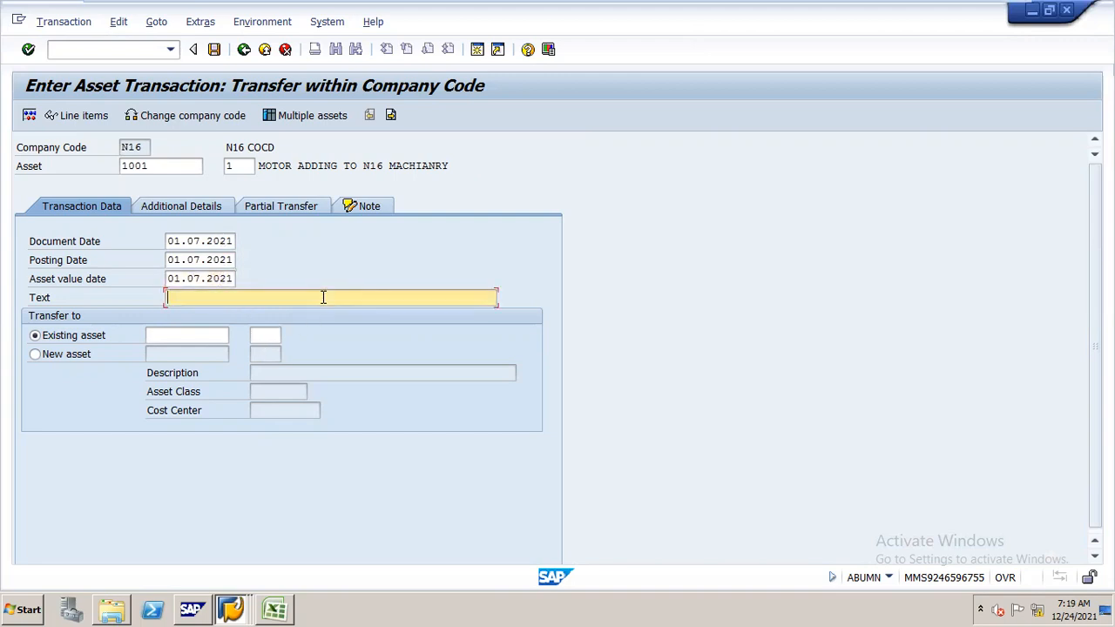
pyautogui.write('A')
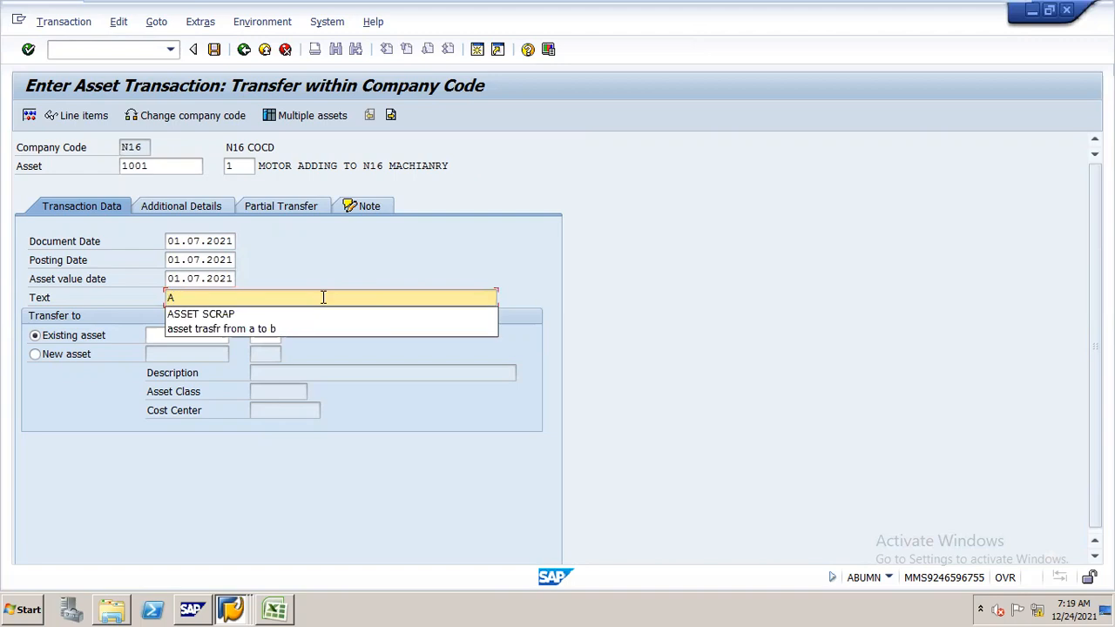
pyautogui.click(317, 329)
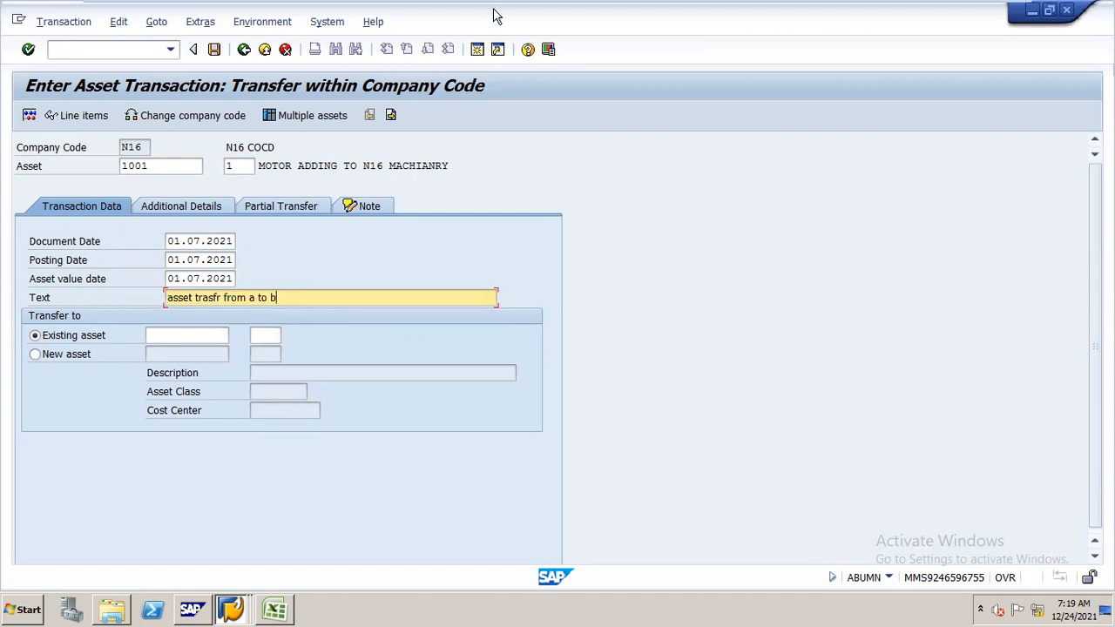
# Choose a new asset as the transfer target instead of an existing one.
pyautogui.moveTo(491, 17); pyautogui.dragTo(584, 19)
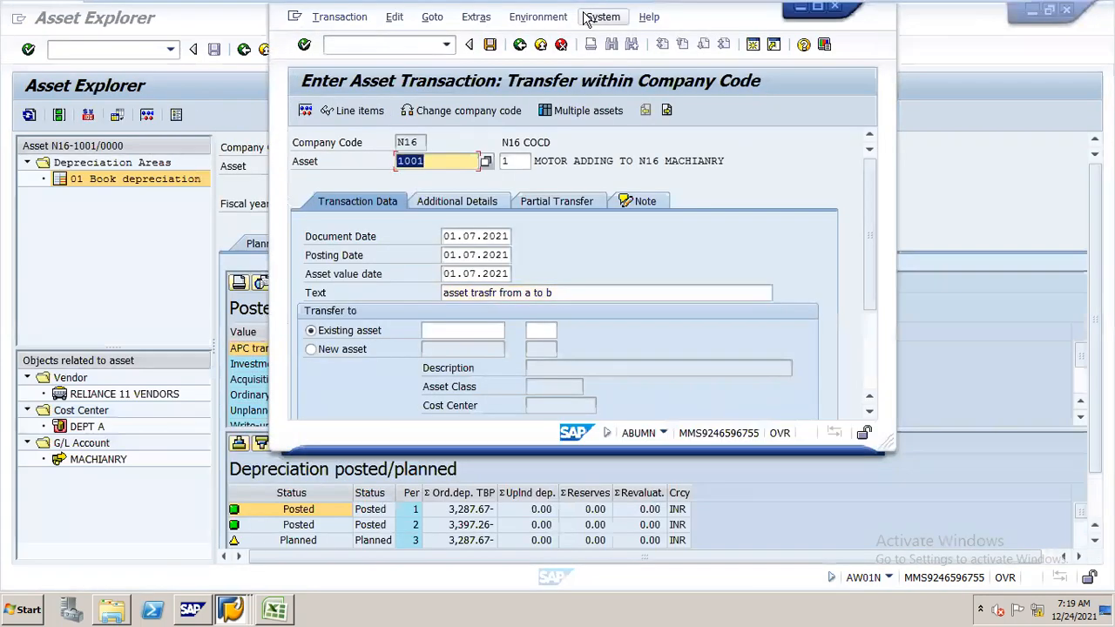
pyautogui.click(312, 350)
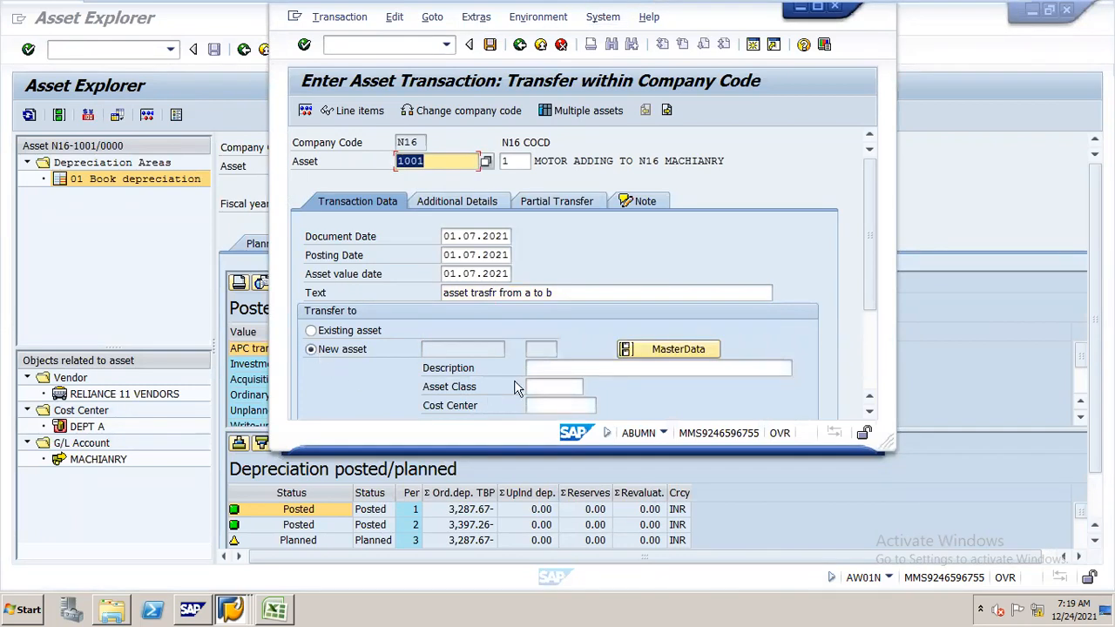
pyautogui.click(311, 331)
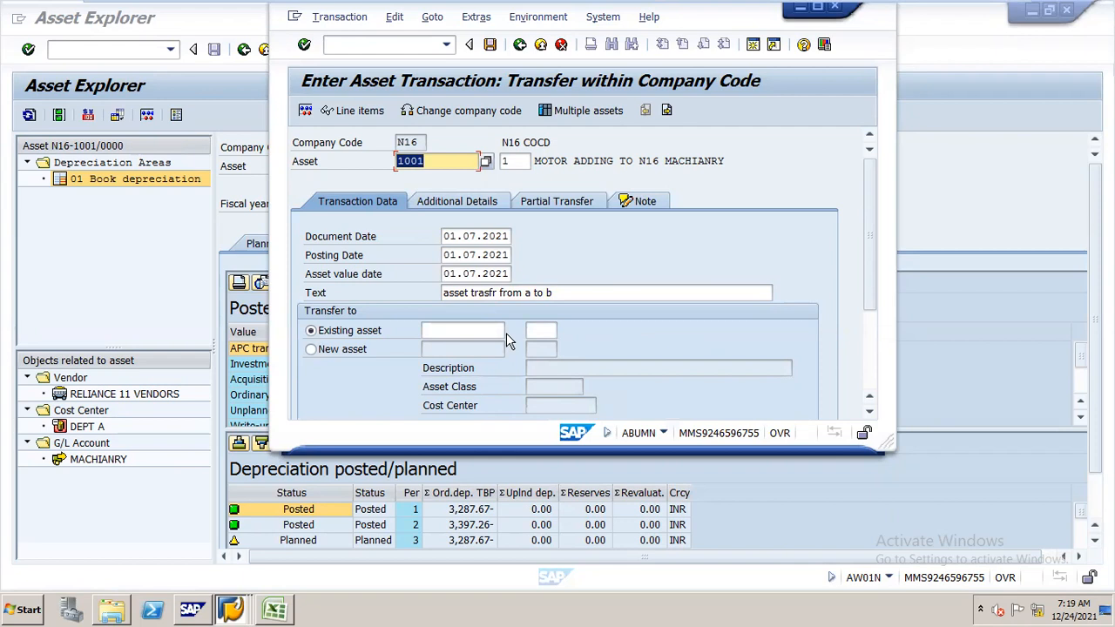
pyautogui.click(311, 350)
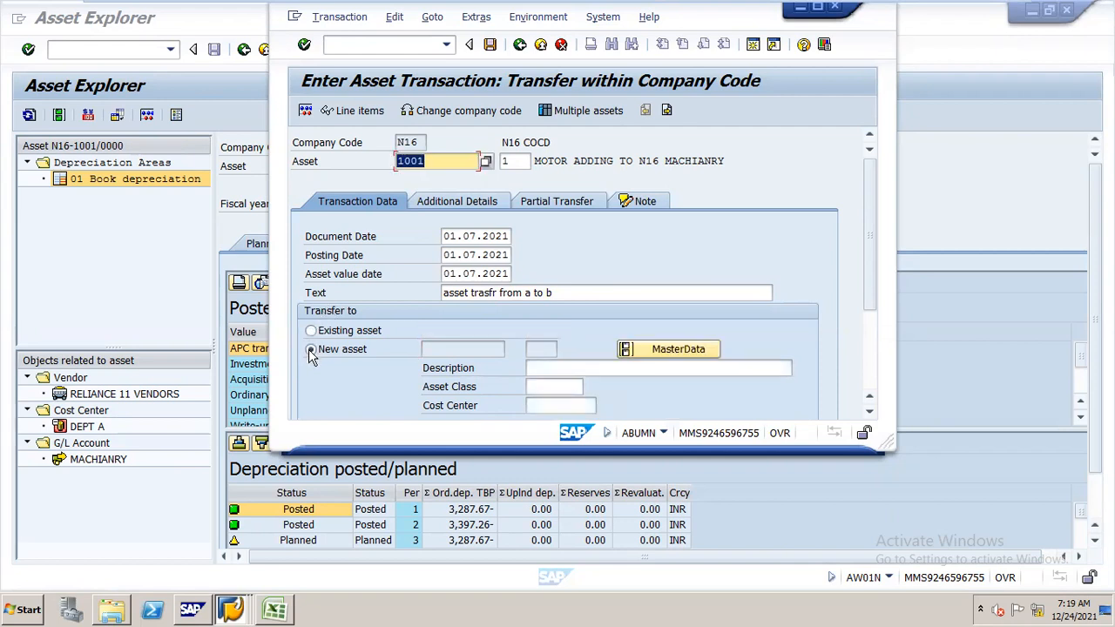
pyautogui.moveTo(810, 7)
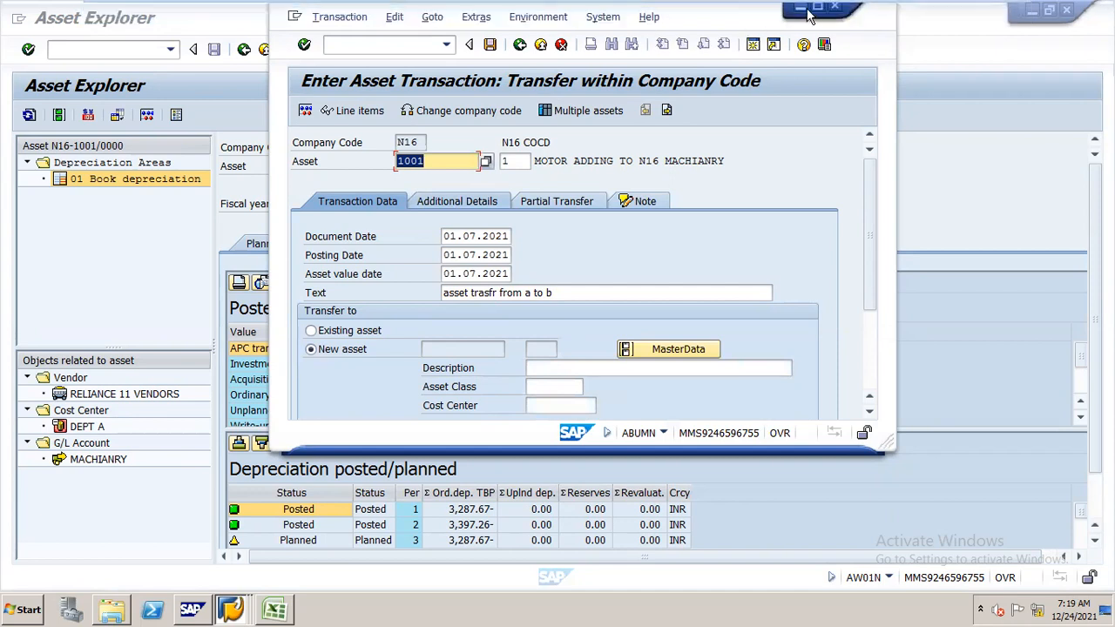
pyautogui.click(817, 8)
# Describe the new target asset as MOTOR (COST B) and assign it asset class N162 (MACHIANRY).
pyautogui.click(454, 374)
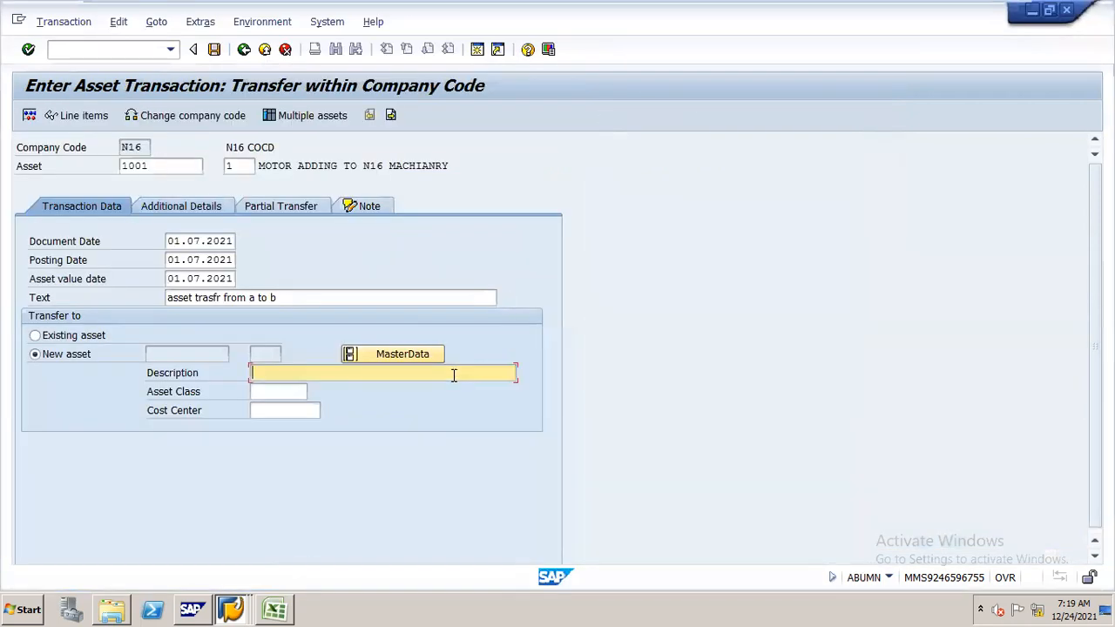
pyautogui.write('MOTOR')
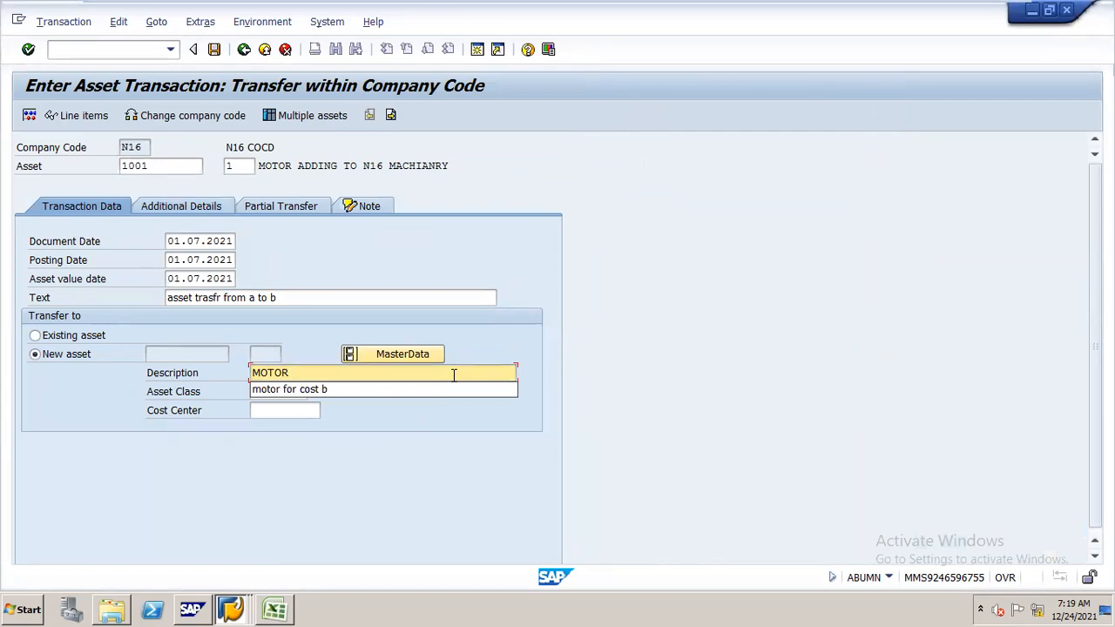
pyautogui.write('(COST B')
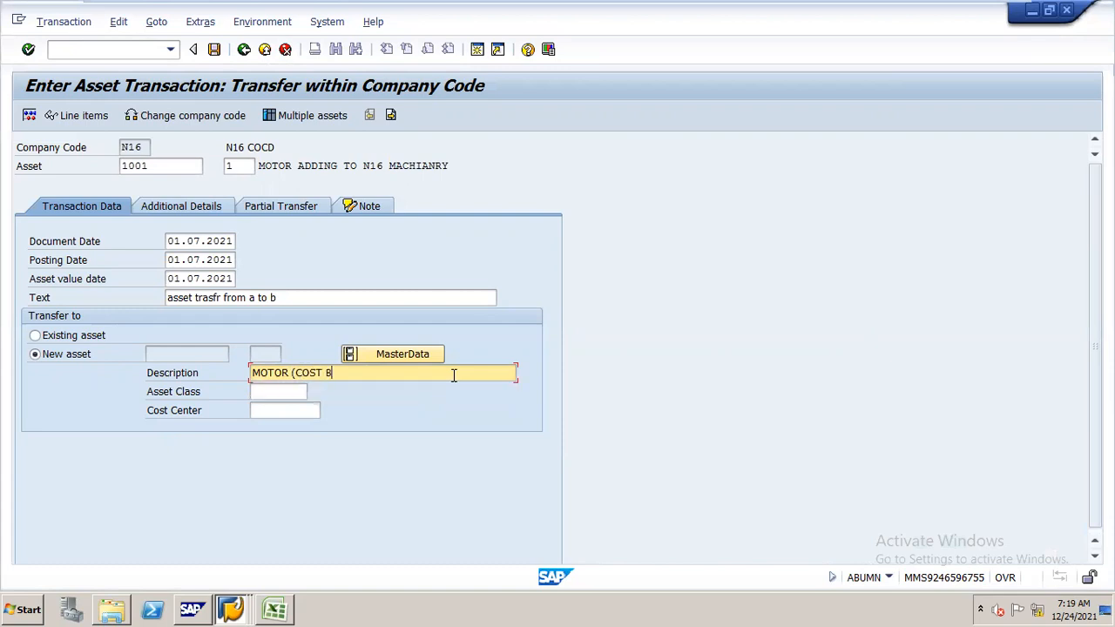
pyautogui.write(')')
pyautogui.click(294, 392)
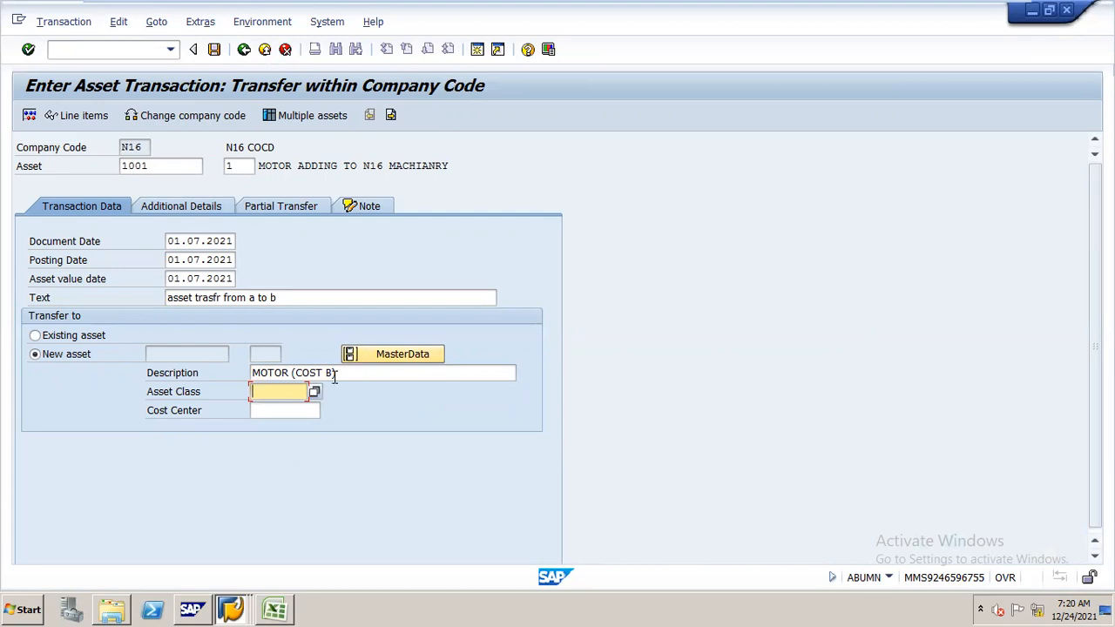
pyautogui.click(315, 392)
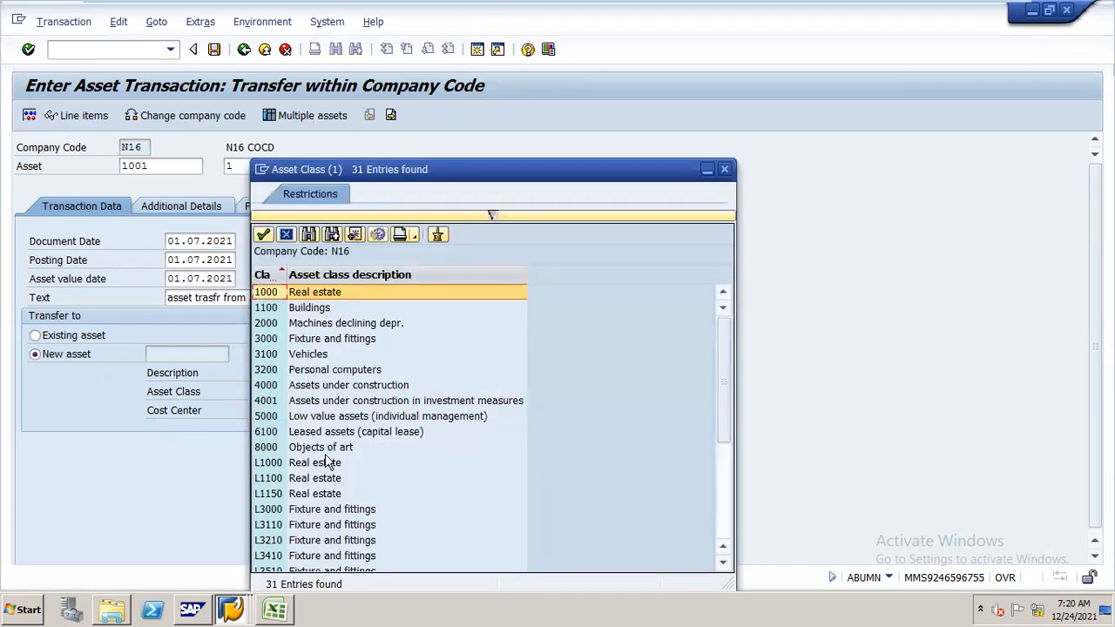
pyautogui.moveTo(485, 177); pyautogui.dragTo(631, 51)
pyautogui.moveTo(872, 225); pyautogui.dragTo(878, 340)
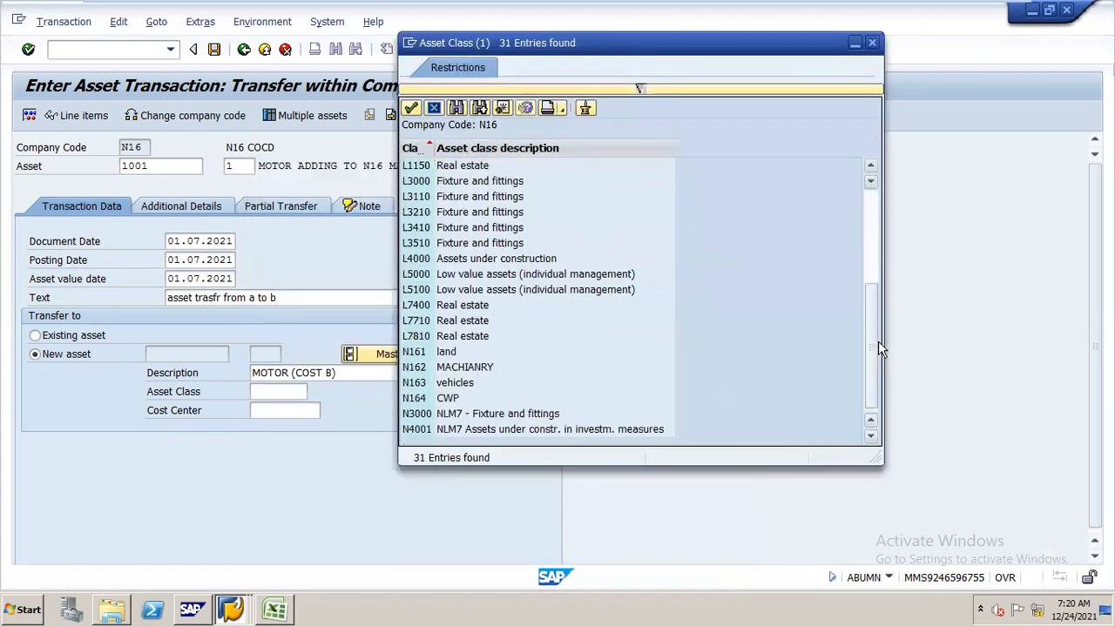
pyautogui.doubleClick(466, 367)
# Try to assign cost center COST B to the new asset and open its additional master data.
pyautogui.click(298, 408)
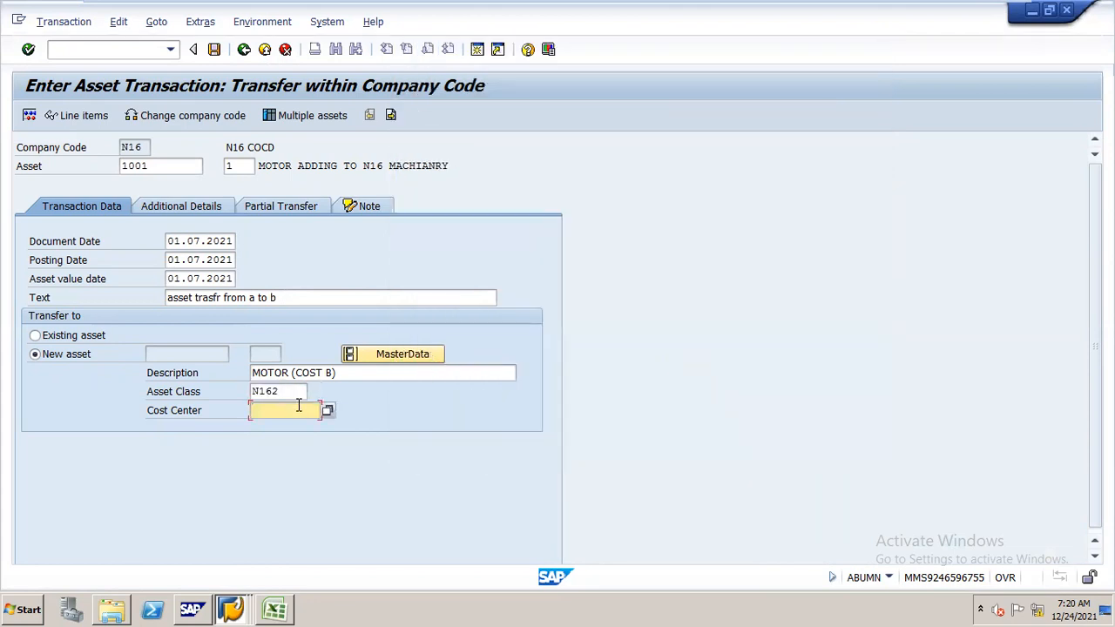
pyautogui.write('COST')
pyautogui.press('Down')
pyautogui.press('Return')
pyautogui.click(399, 357)
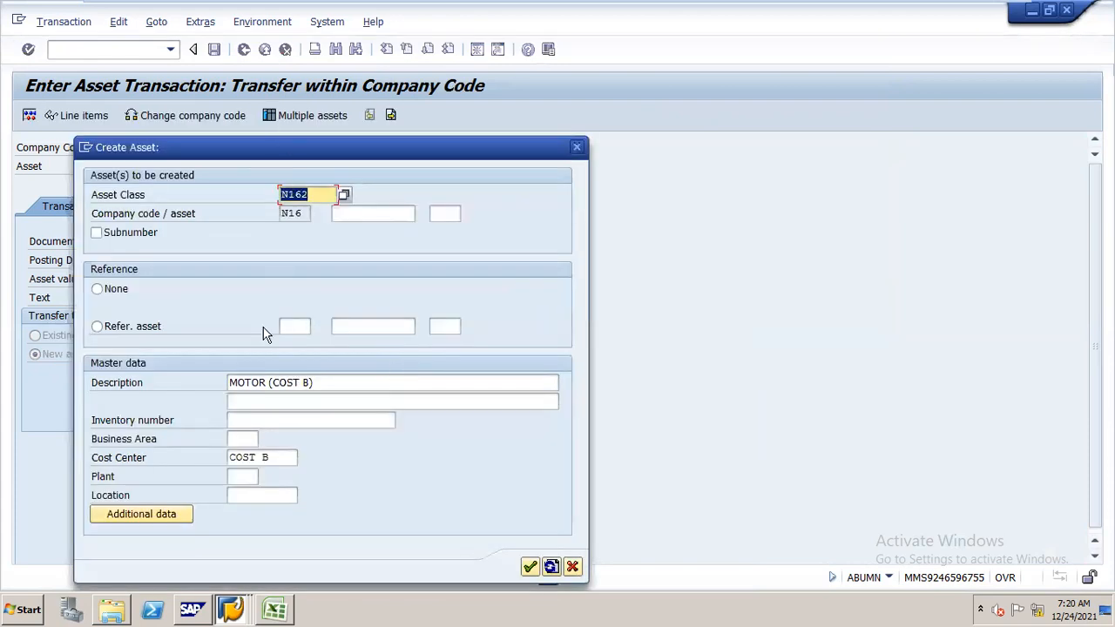
pyautogui.click(178, 514)
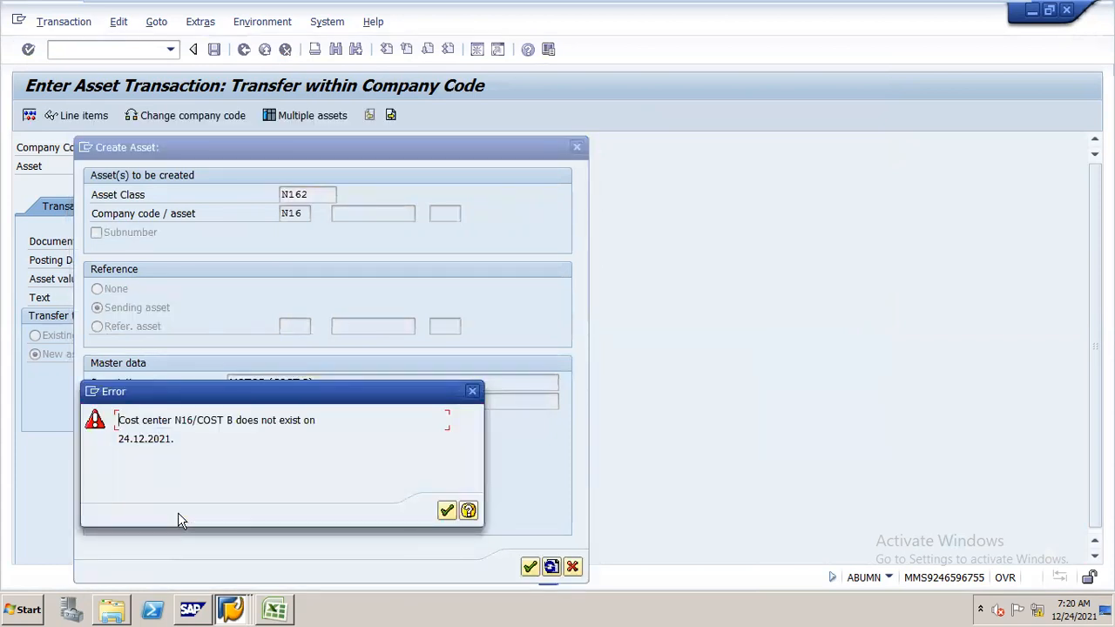
pyautogui.click(447, 510)
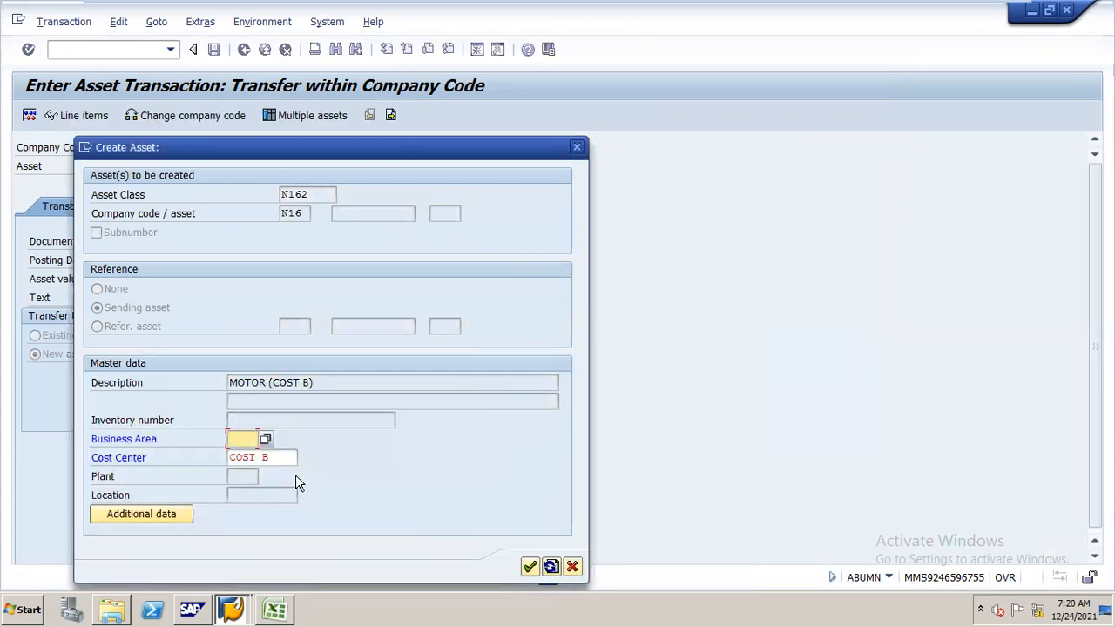
pyautogui.click(575, 148)
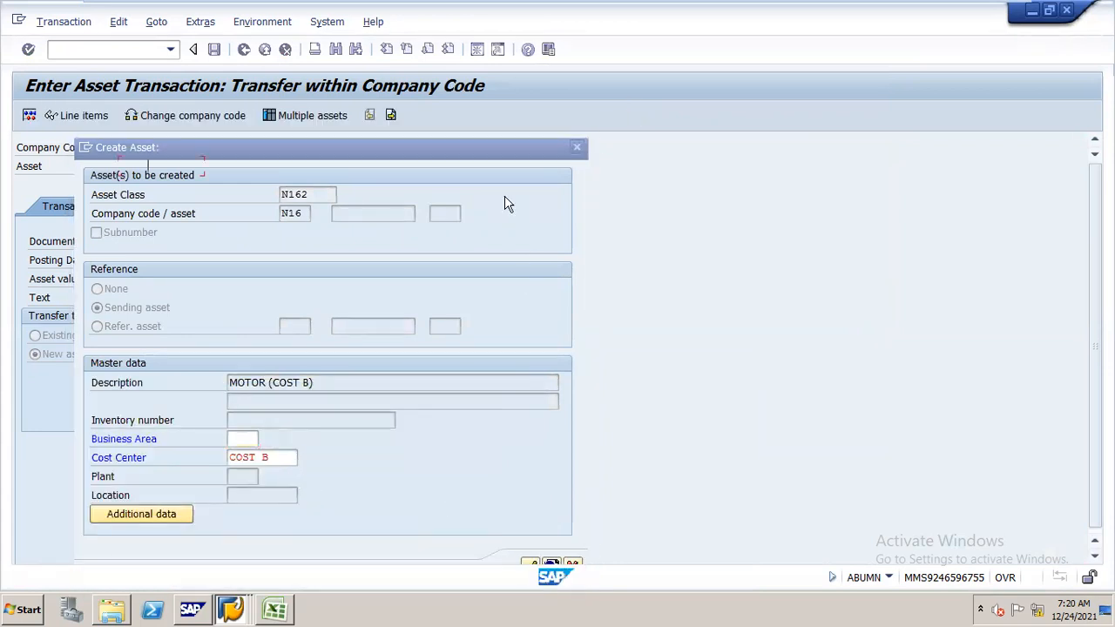
# Enter cost center DEPT B, description MOTOR (COST B) and asset class N162 for the new target asset.
pyautogui.click(290, 410)
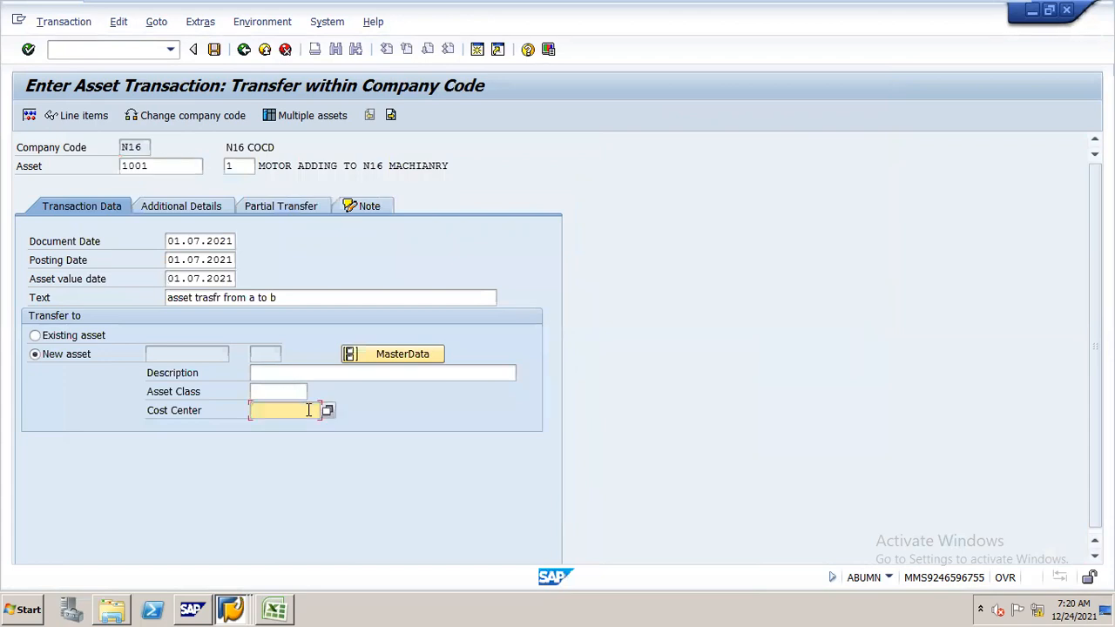
pyautogui.write('DEPT')
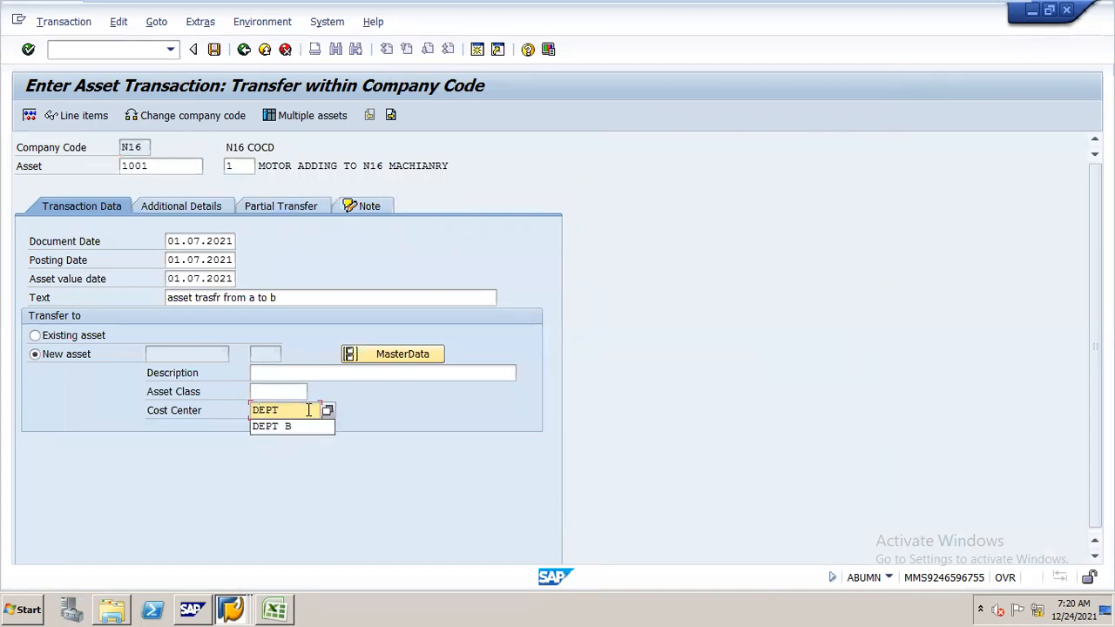
pyautogui.press('Down')
pyautogui.press('Return')
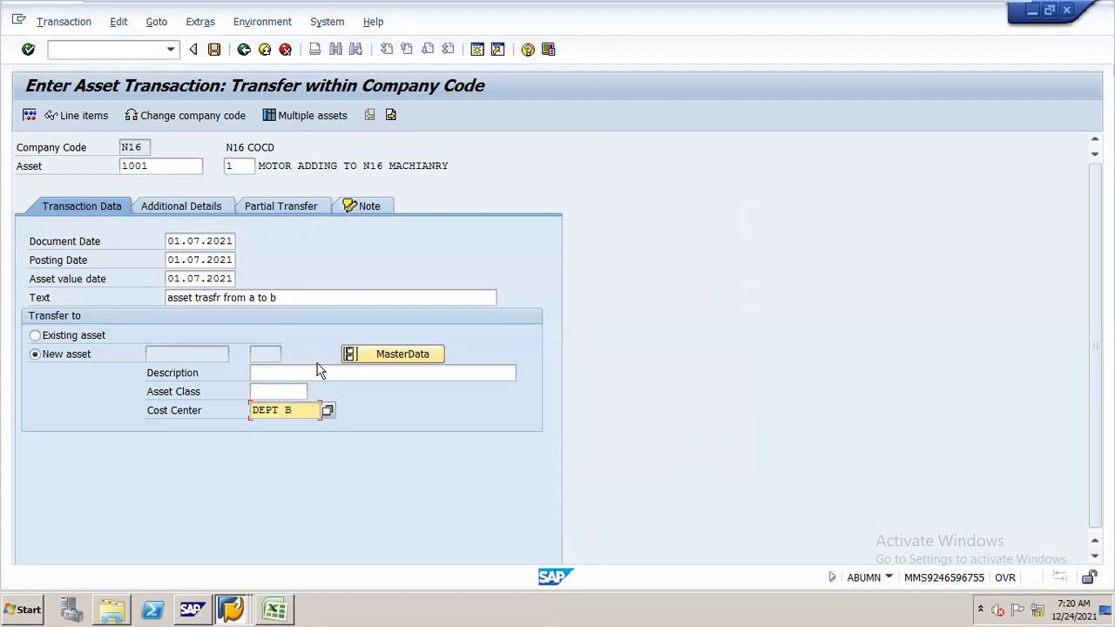
pyautogui.click(319, 370)
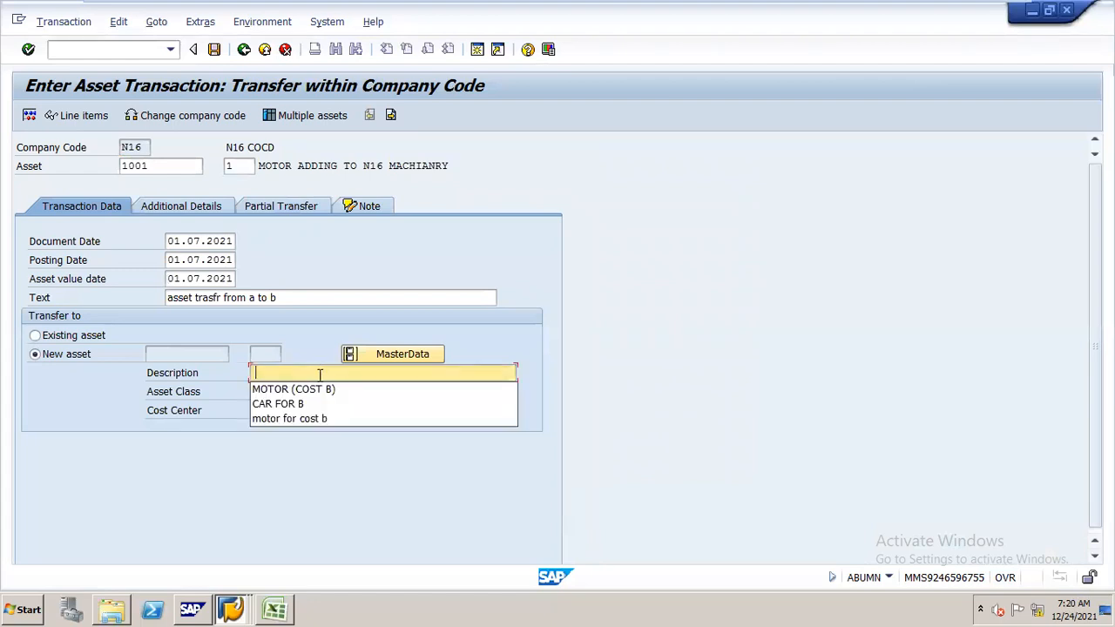
pyautogui.click(317, 388)
pyautogui.click(300, 392)
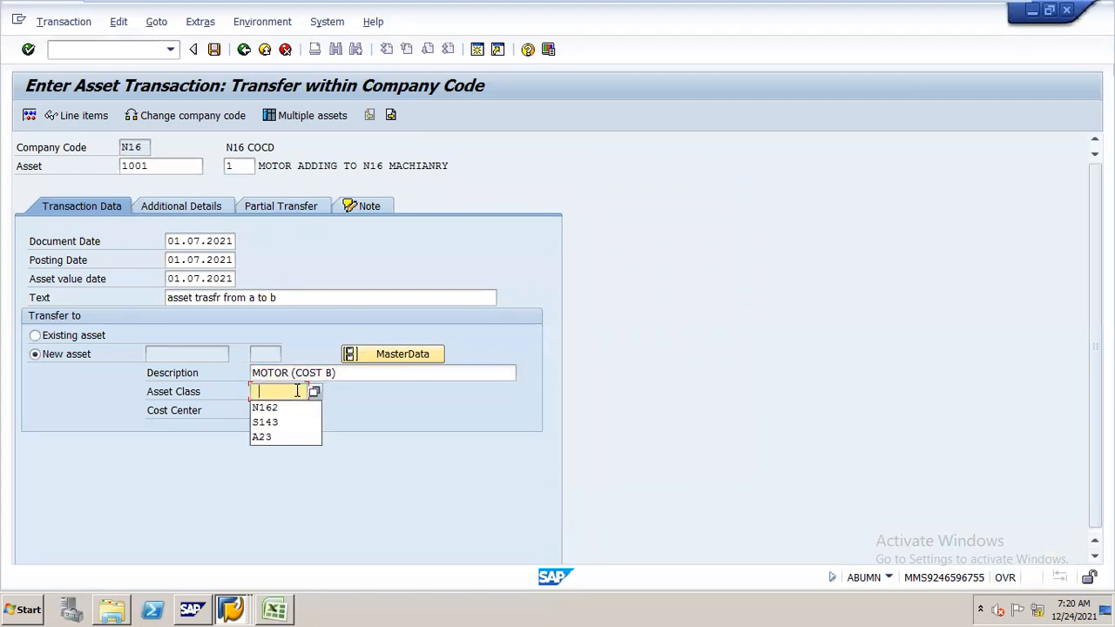
pyautogui.click(297, 408)
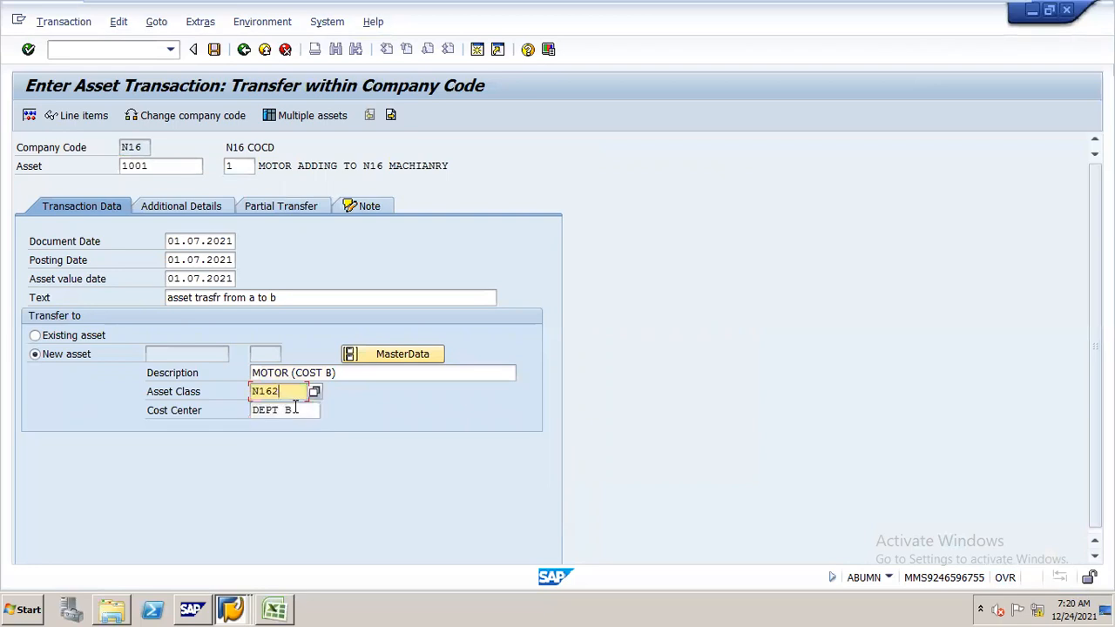
# Open the new target asset's additional master data and set its capitalization date to 01.07.2021.
pyautogui.click(390, 359)
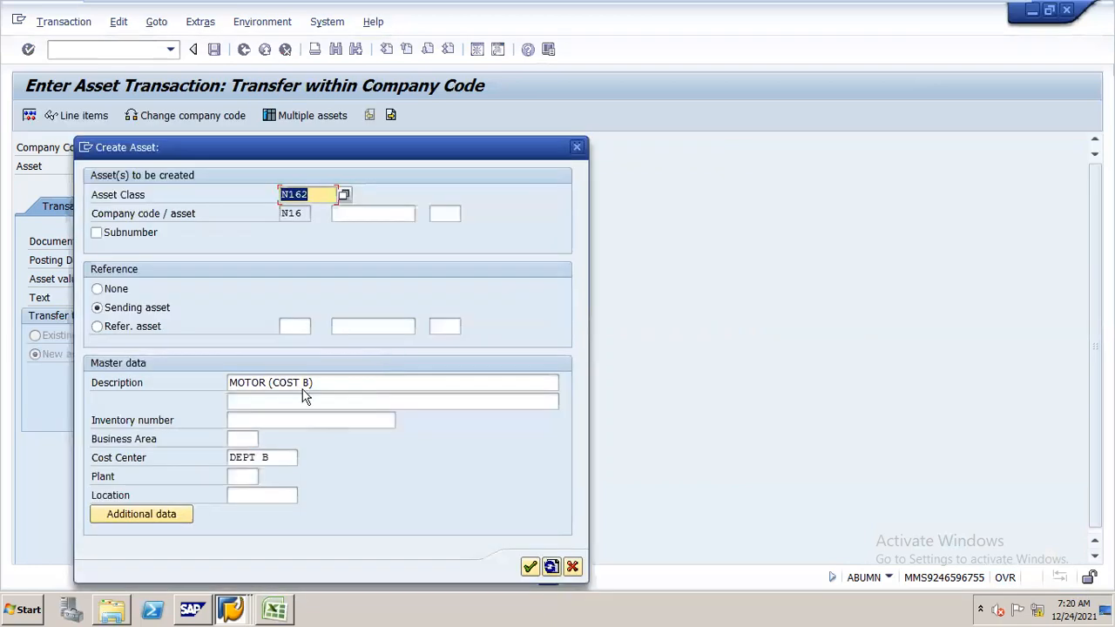
pyautogui.click(140, 513)
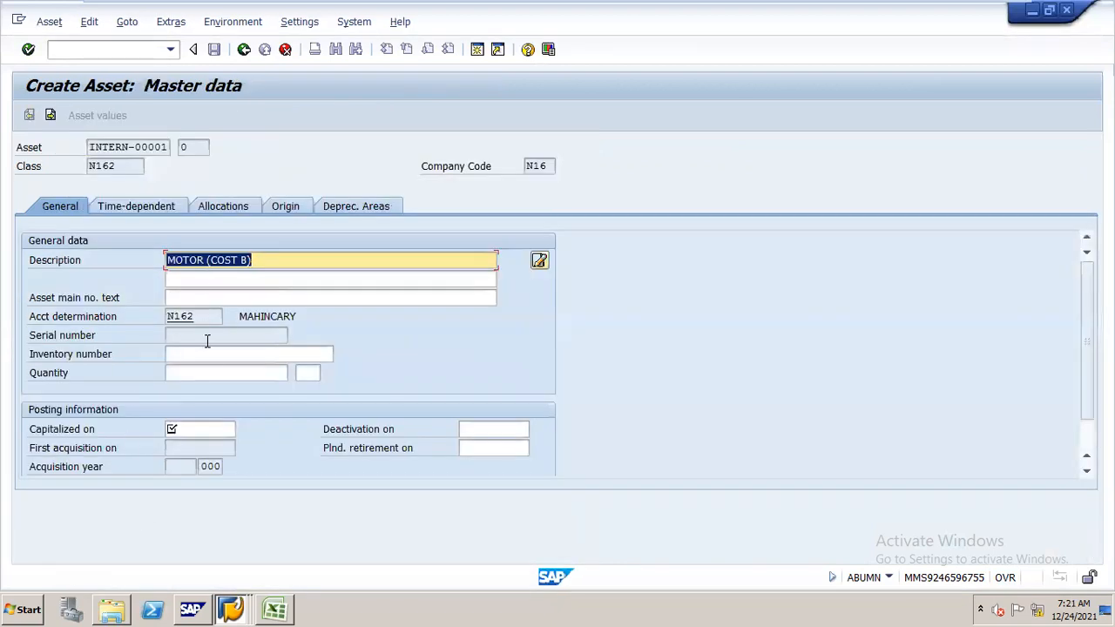
pyautogui.click(217, 428)
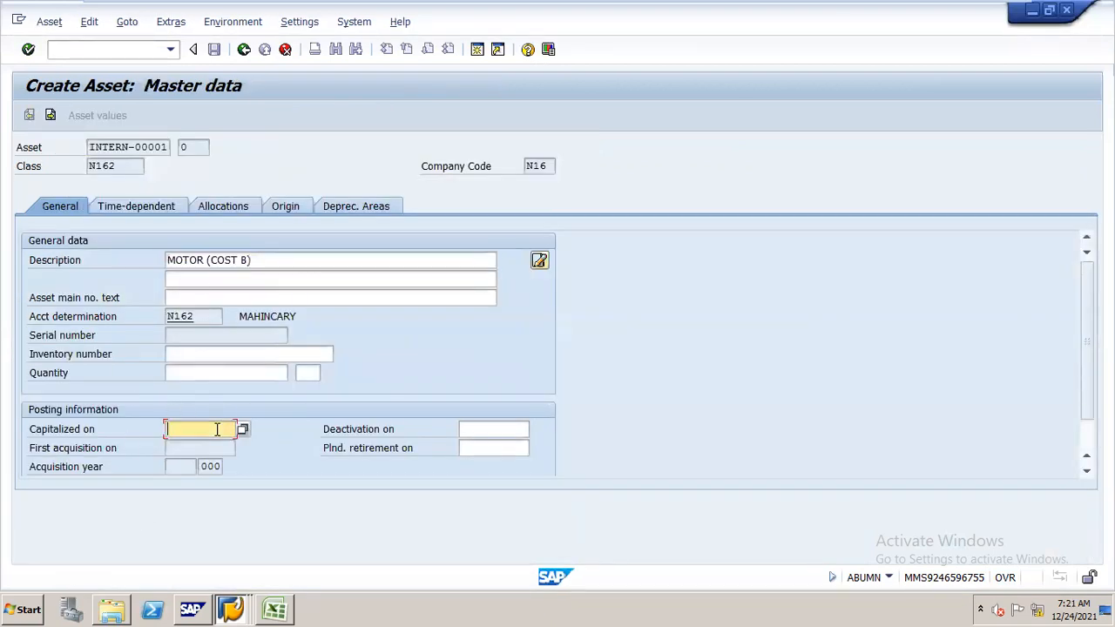
pyautogui.write('01.07')
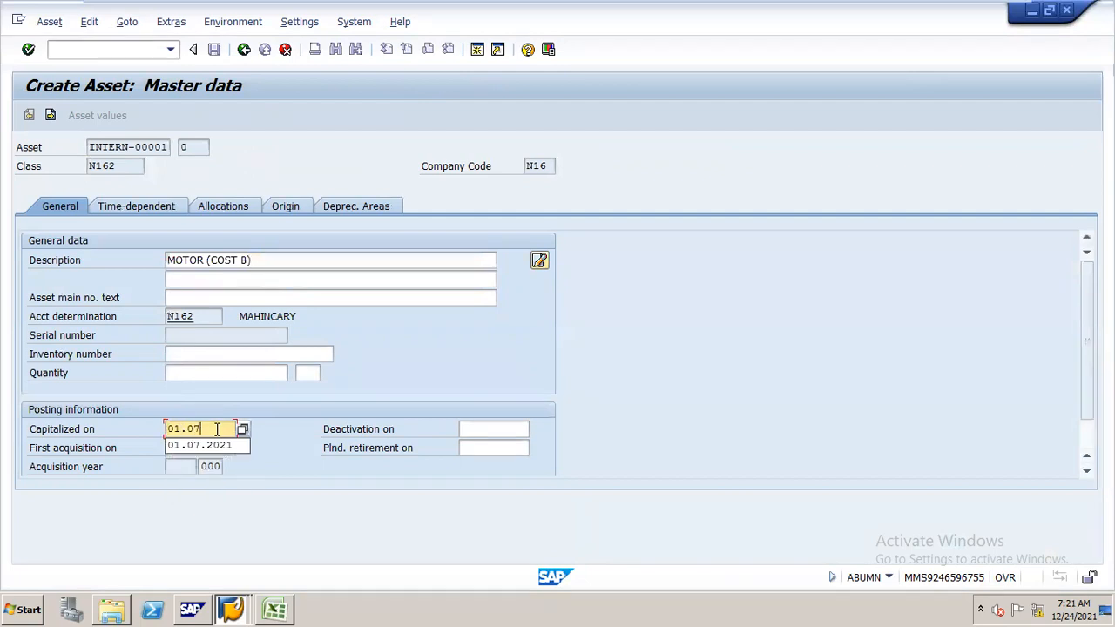
pyautogui.write('.2021')
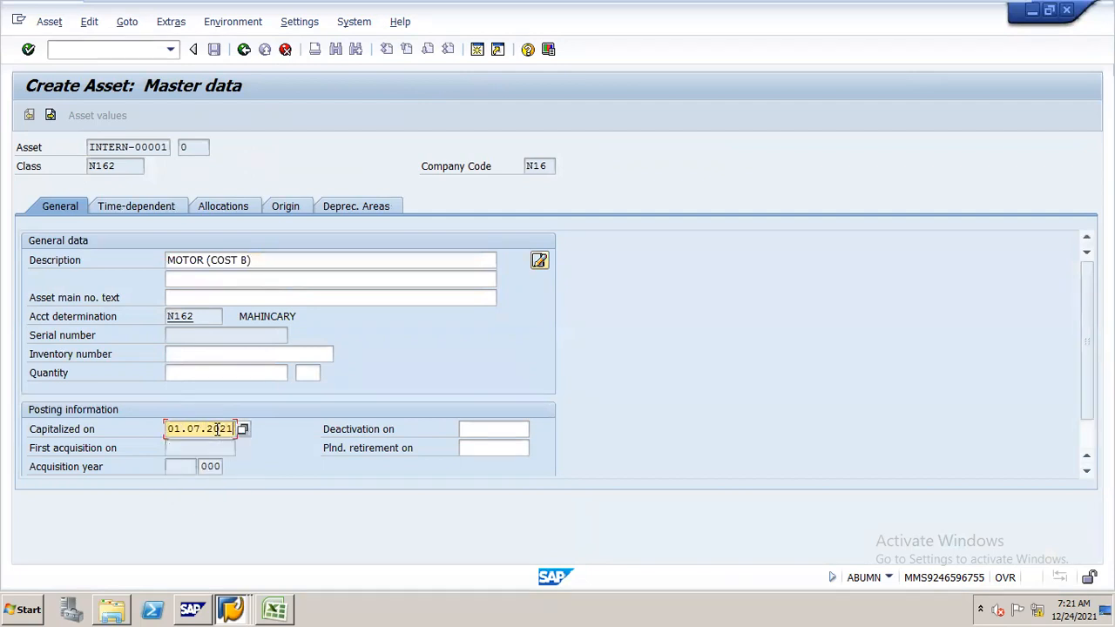
pyautogui.click(175, 213)
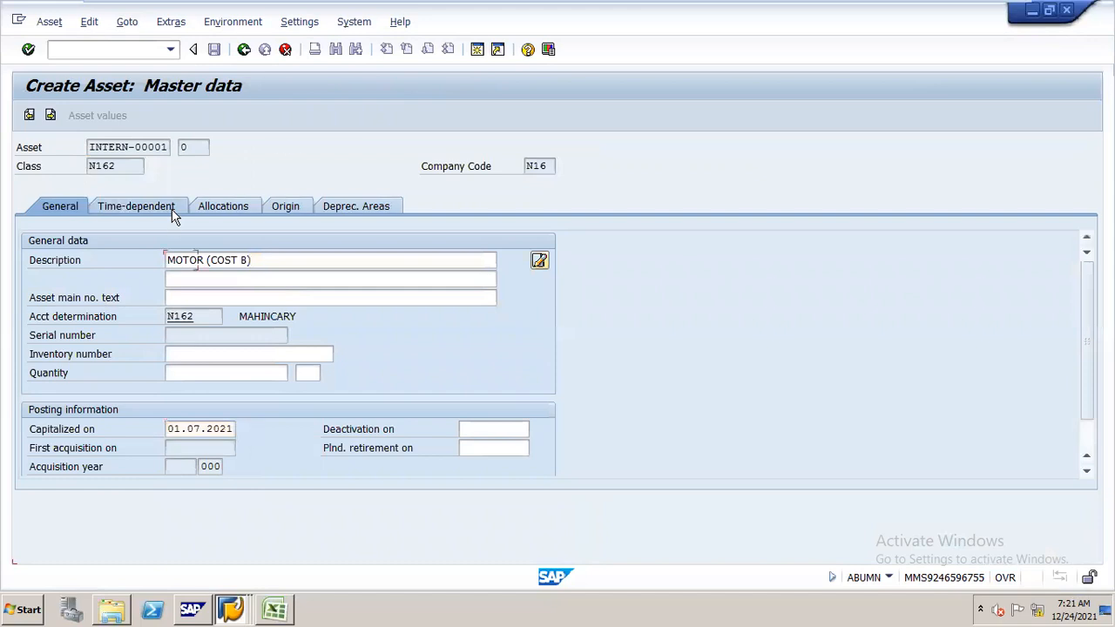
# Assign depreciation key N16 (SLM) to the new asset's book depreciation area.
pyautogui.click(361, 204)
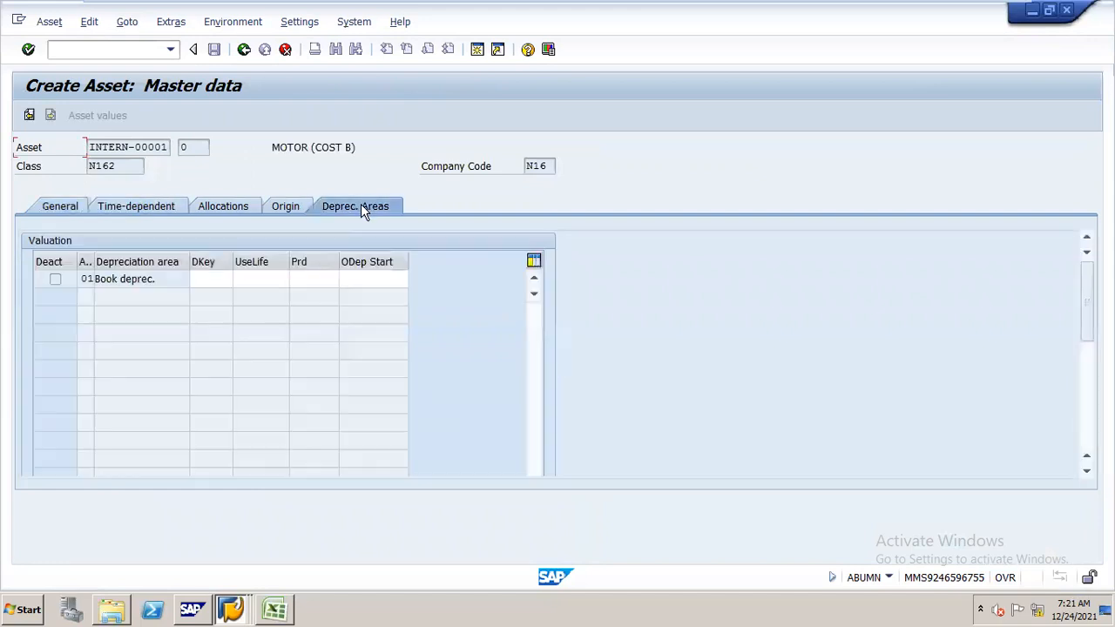
pyautogui.click(220, 277)
pyautogui.click(220, 277)
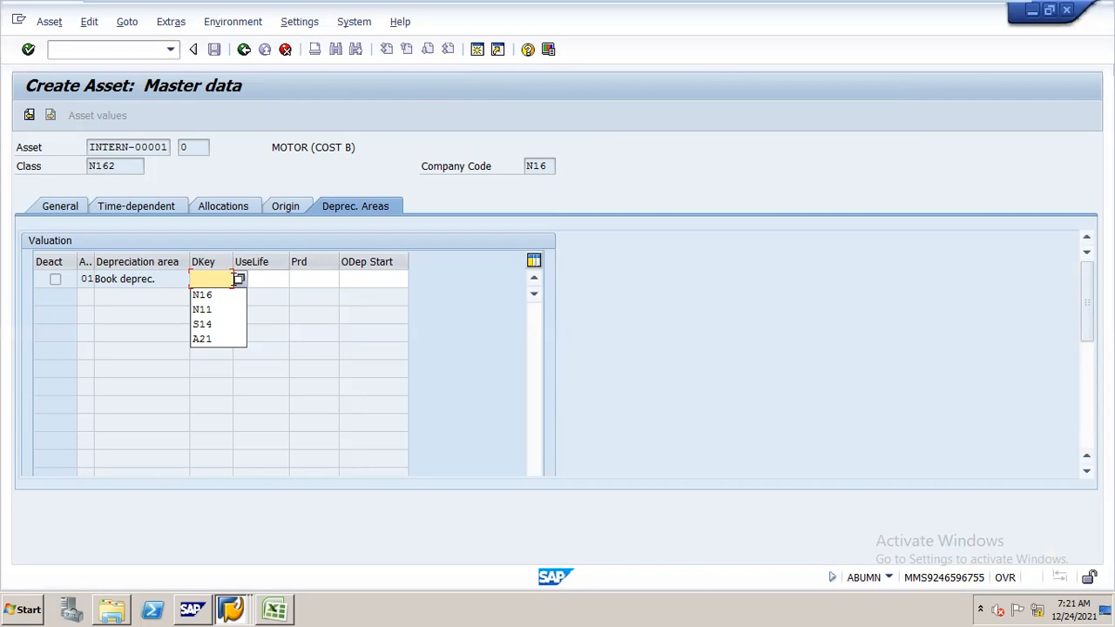
pyautogui.click(241, 280)
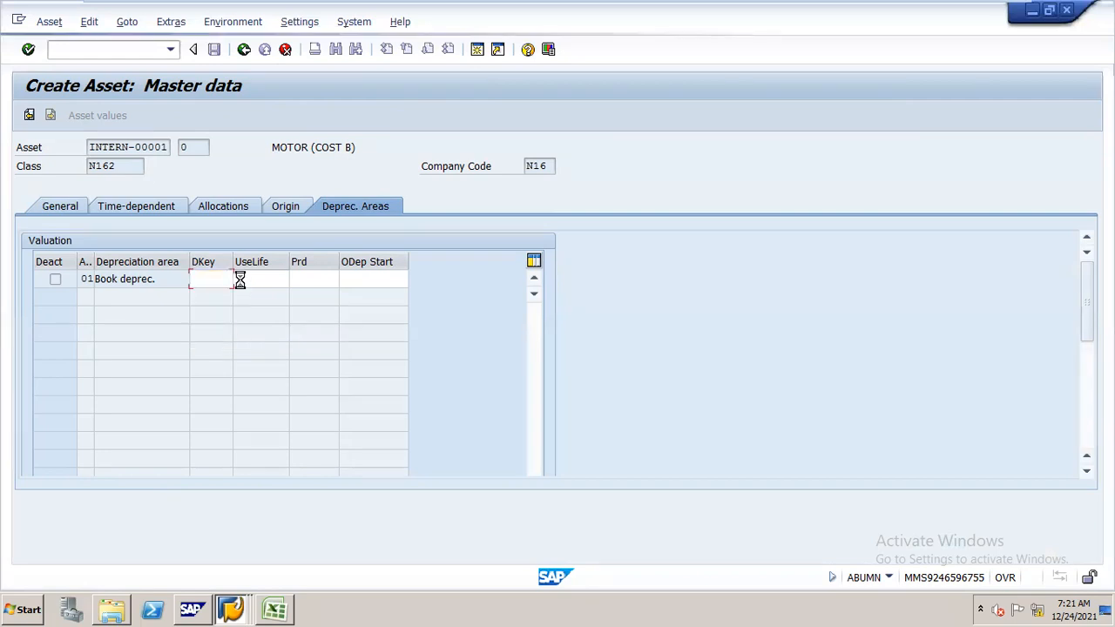
pyautogui.moveTo(335, 166); pyautogui.dragTo(599, 145)
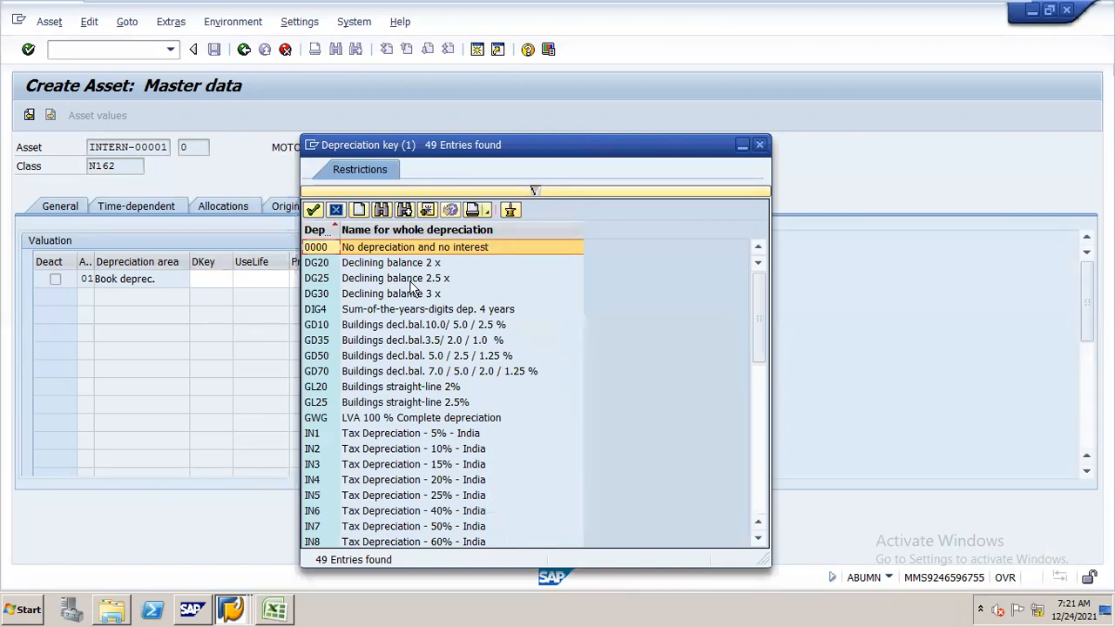
pyautogui.moveTo(756, 316); pyautogui.dragTo(756, 460)
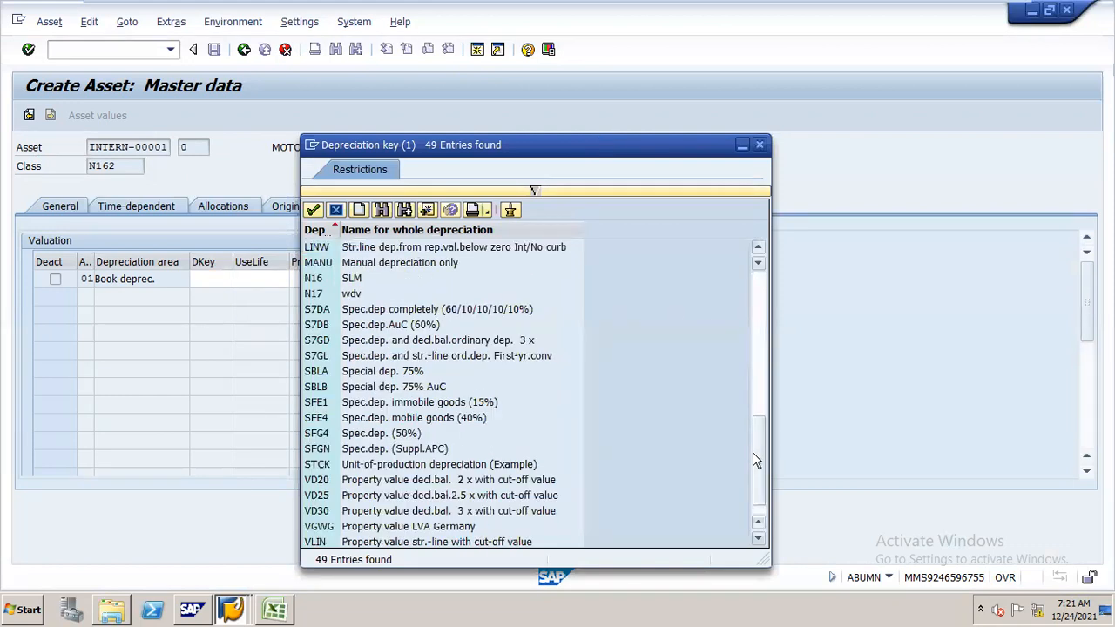
pyautogui.doubleClick(315, 278)
# Set the book depreciation area's useful life to 2 and its ordinary depreciation start date to 01.07.2021.
pyautogui.click(262, 279)
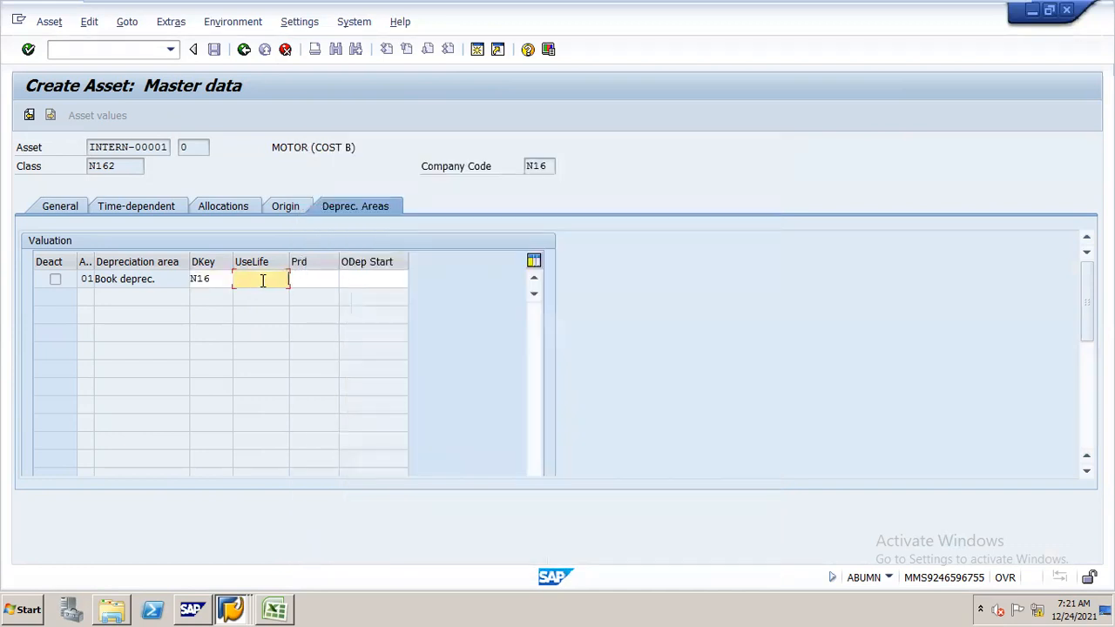
pyautogui.press('Tab')
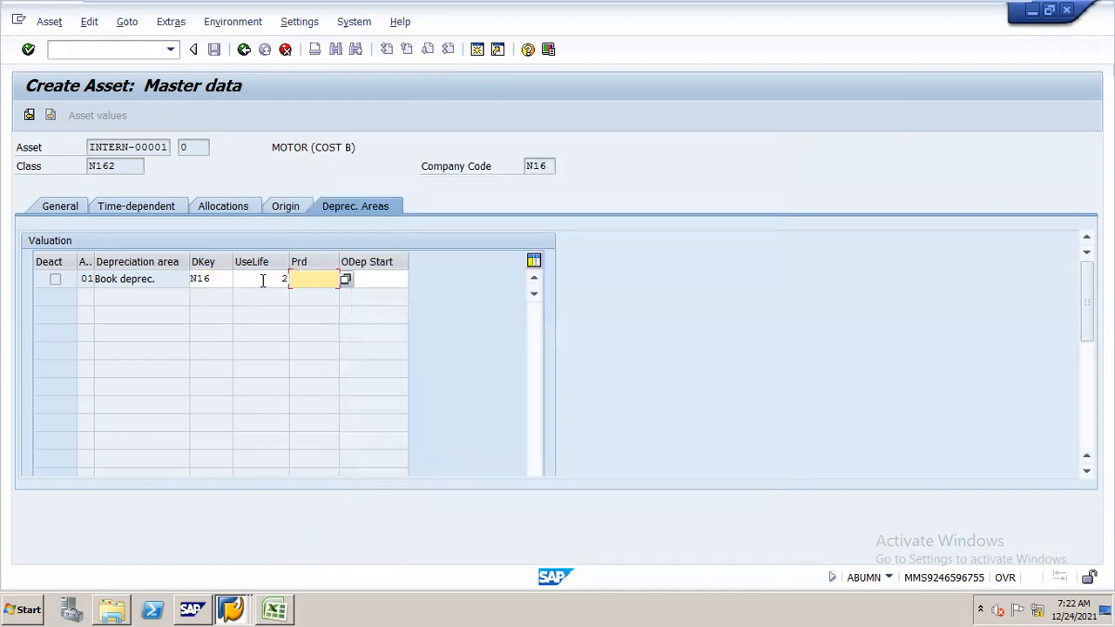
pyautogui.press('Tab')
pyautogui.write('01.07.')
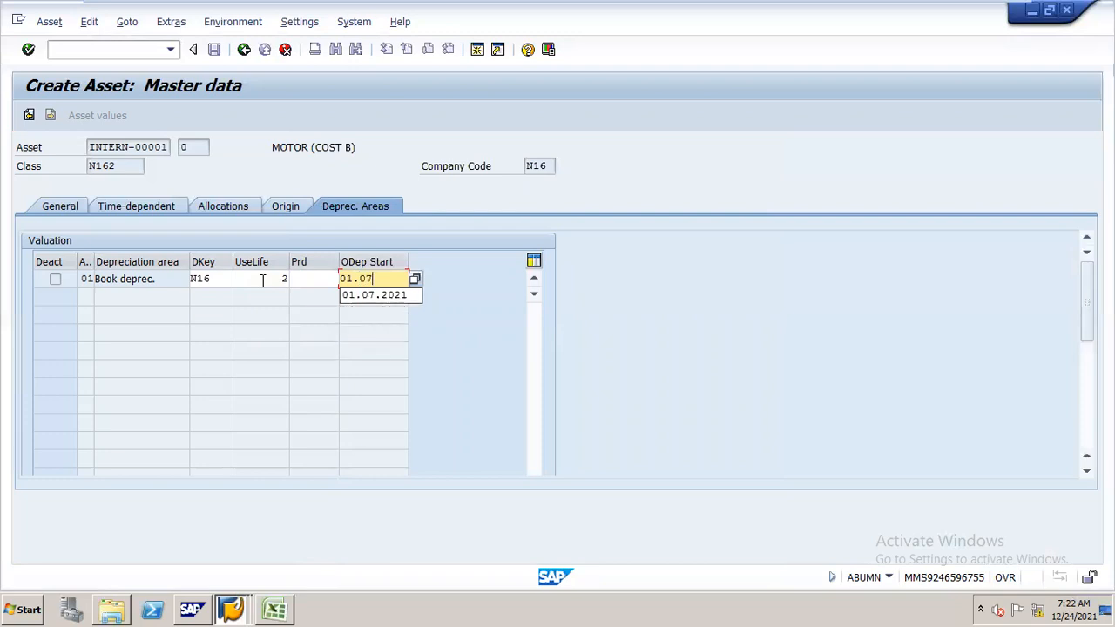
pyautogui.press('Down')
pyautogui.press('Return')
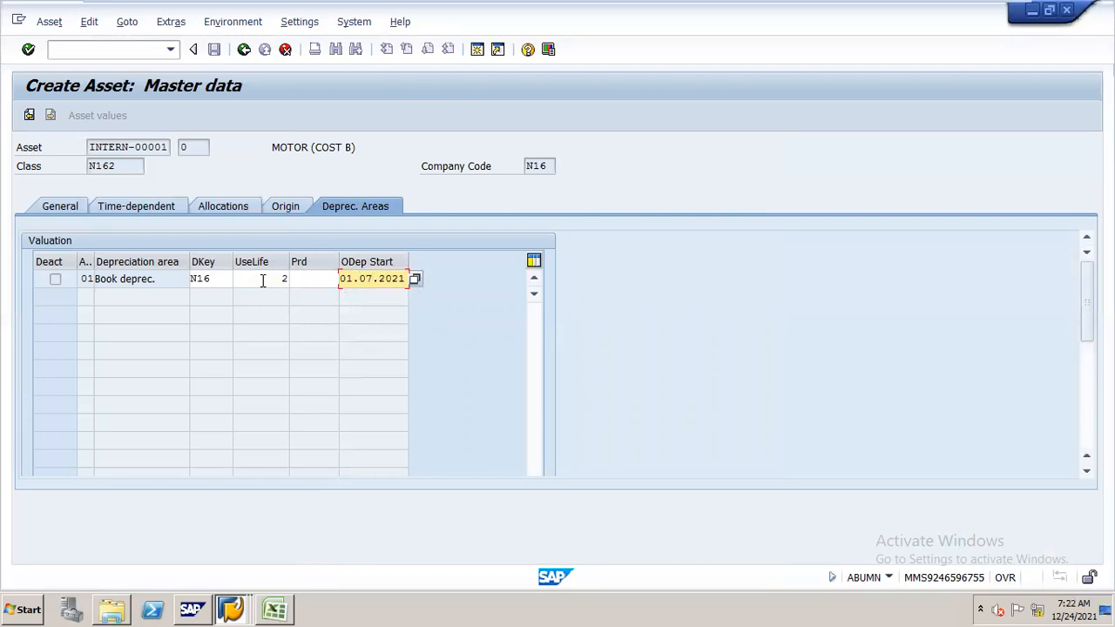
# Accept the new asset's master data, post the transfer within the company code, and acknowledge the posting log.
pyautogui.click(244, 49)
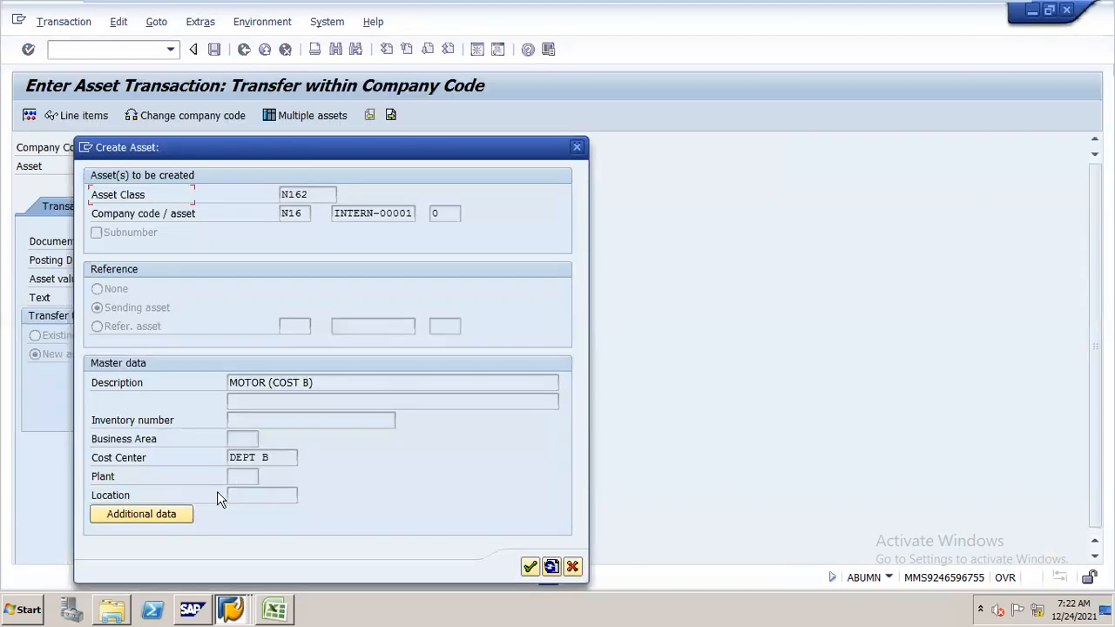
pyautogui.click(530, 567)
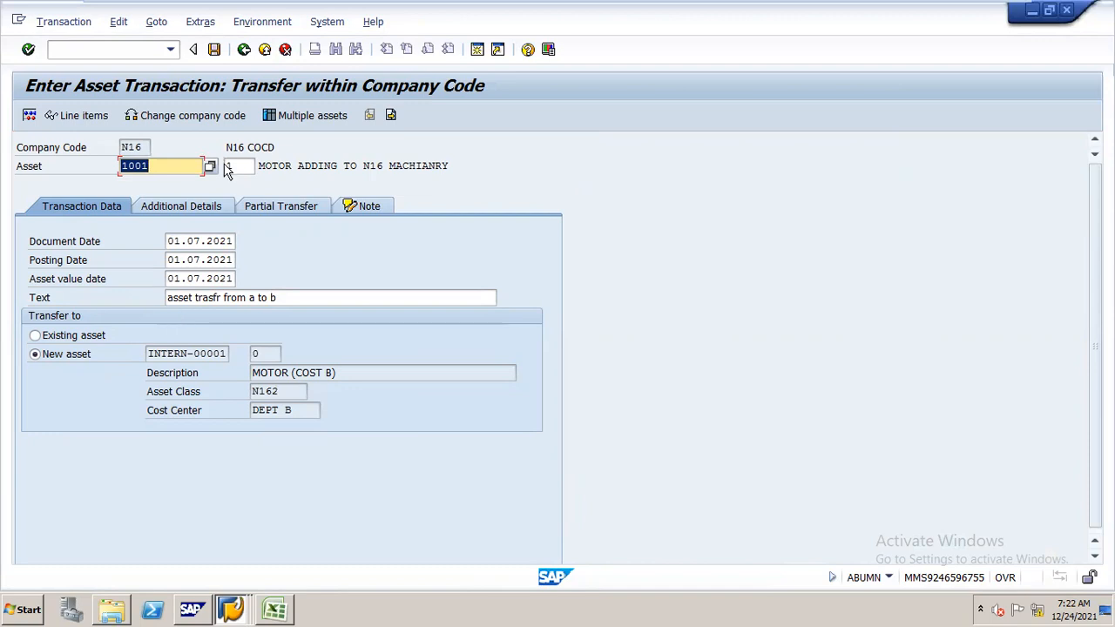
pyautogui.click(215, 51)
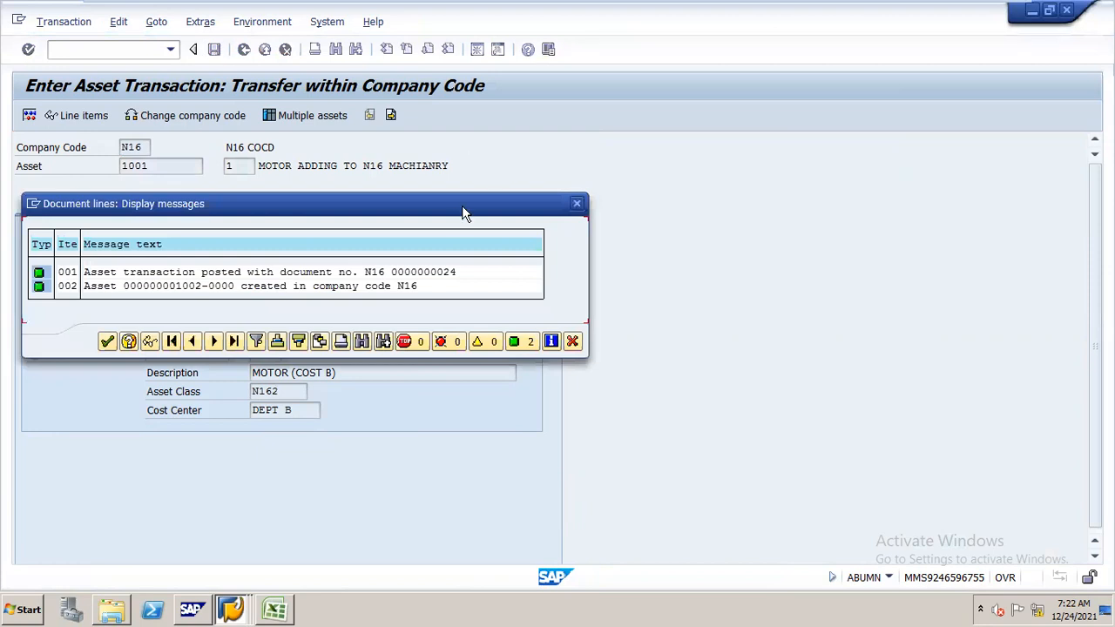
pyautogui.moveTo(454, 212); pyautogui.dragTo(591, 137)
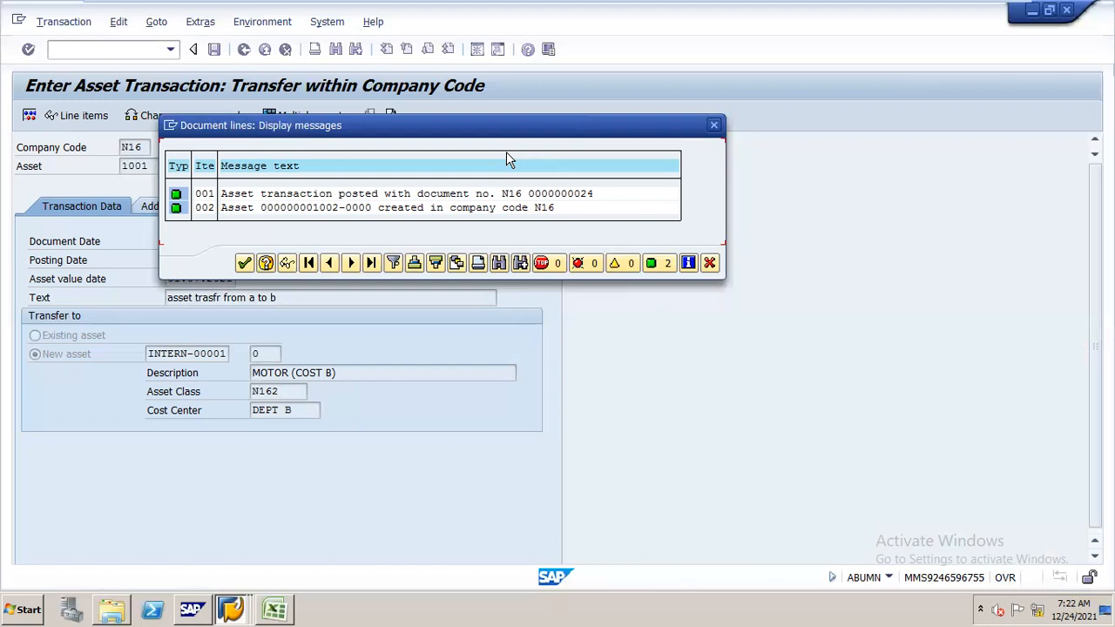
pyautogui.click(419, 210)
pyautogui.moveTo(349, 136); pyautogui.dragTo(598, 104)
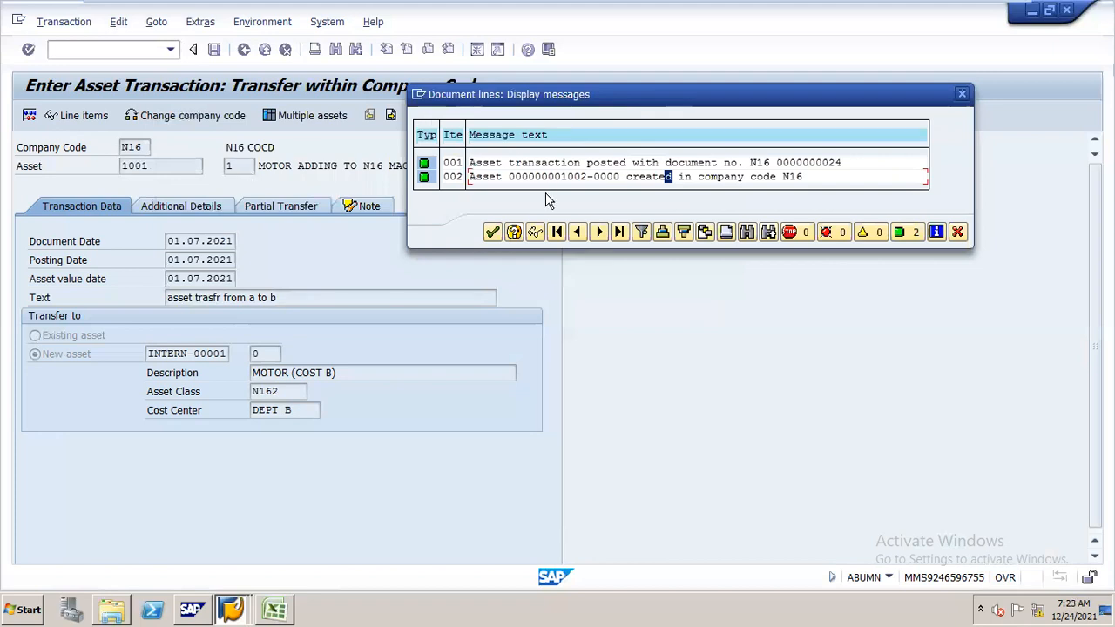
pyautogui.click(492, 232)
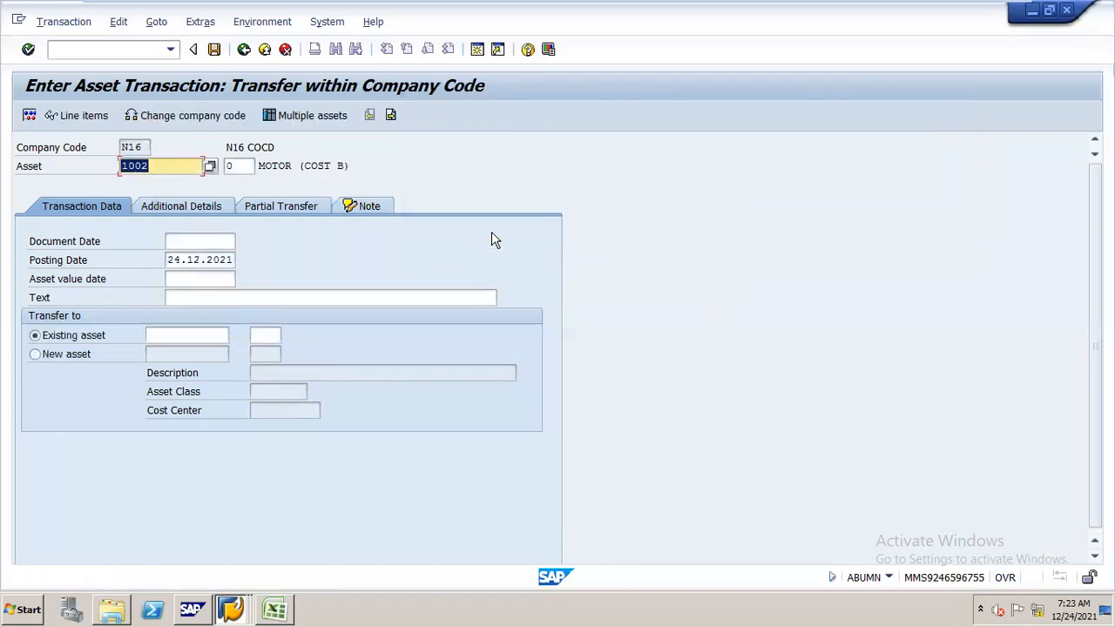
# Open Asset Explorer (AW01N) for asset 1002 and examine its planned values, transactions and assigned cost center.
pyautogui.click(150, 49)
pyautogui.write('/NAW01')
pyautogui.press('Return')
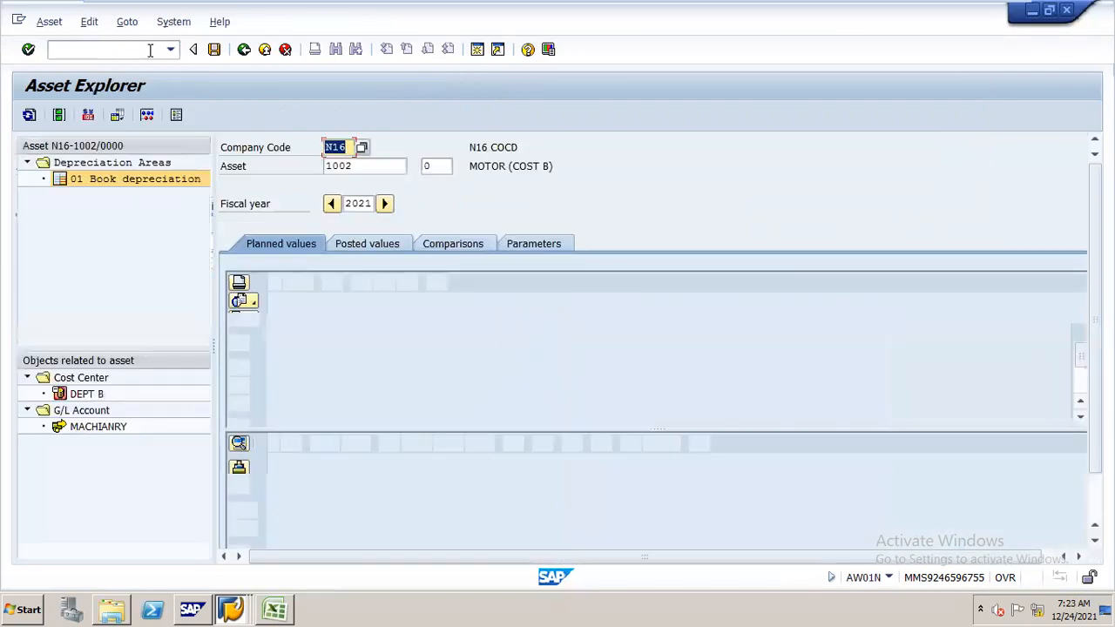
pyautogui.click(370, 165)
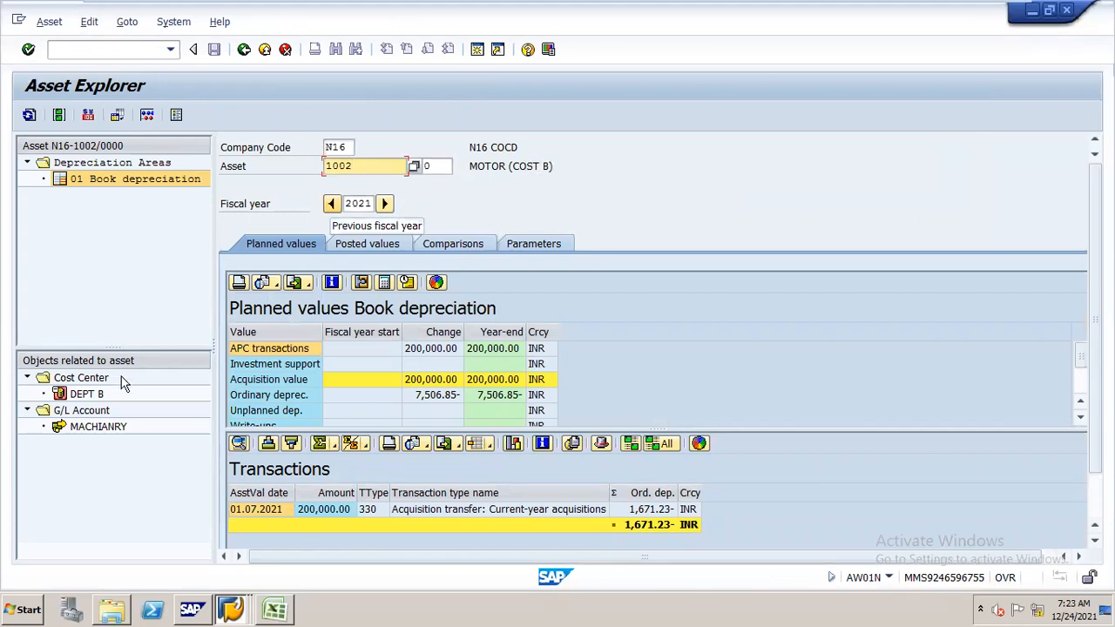
pyautogui.click(93, 395)
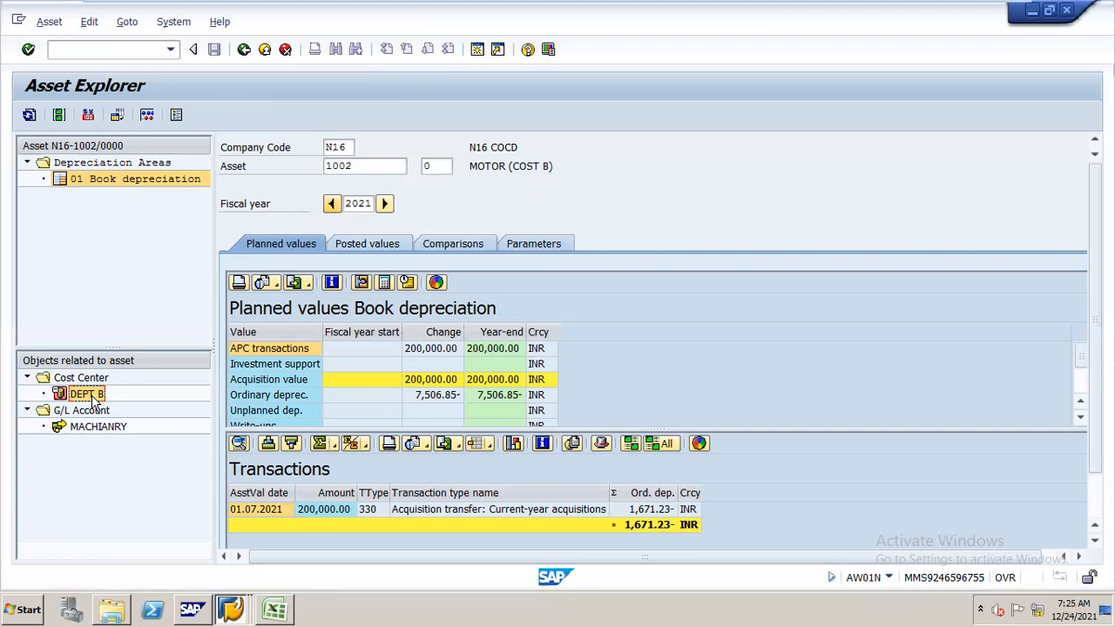
pyautogui.moveTo(855, 4)
pyautogui.click(971, 17)
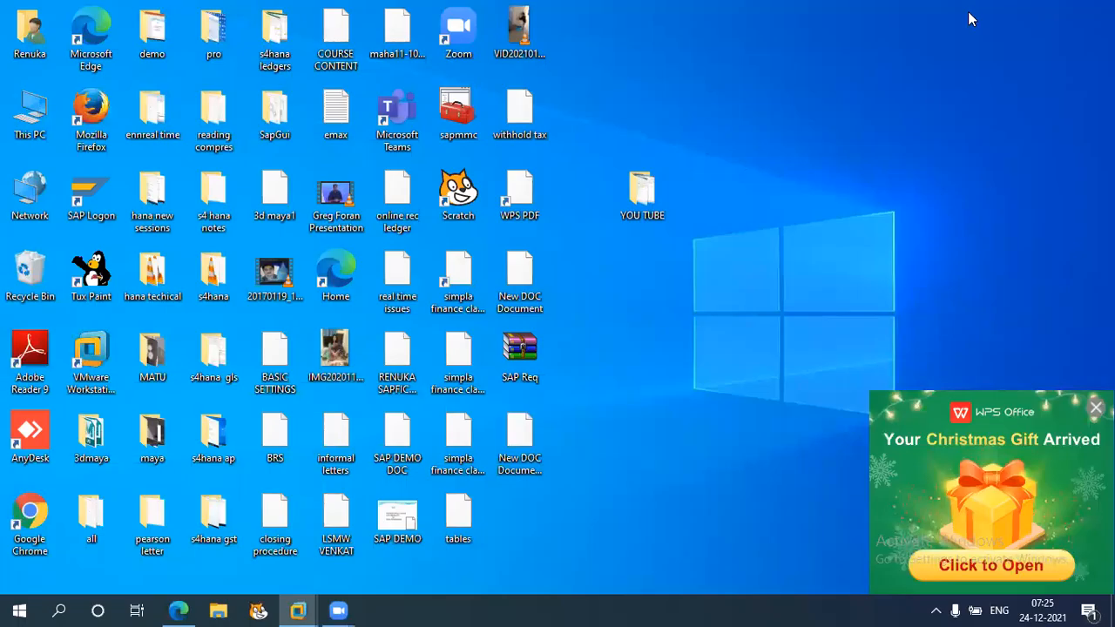
pyautogui.click(1096, 408)
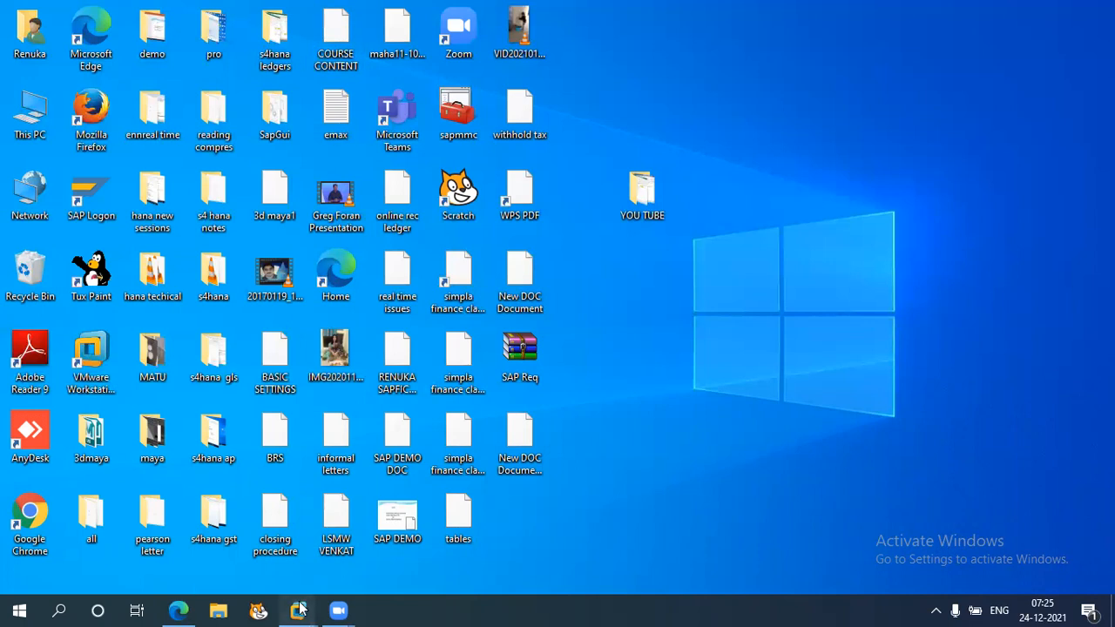
pyautogui.moveTo(298, 610)
pyautogui.click(419, 492)
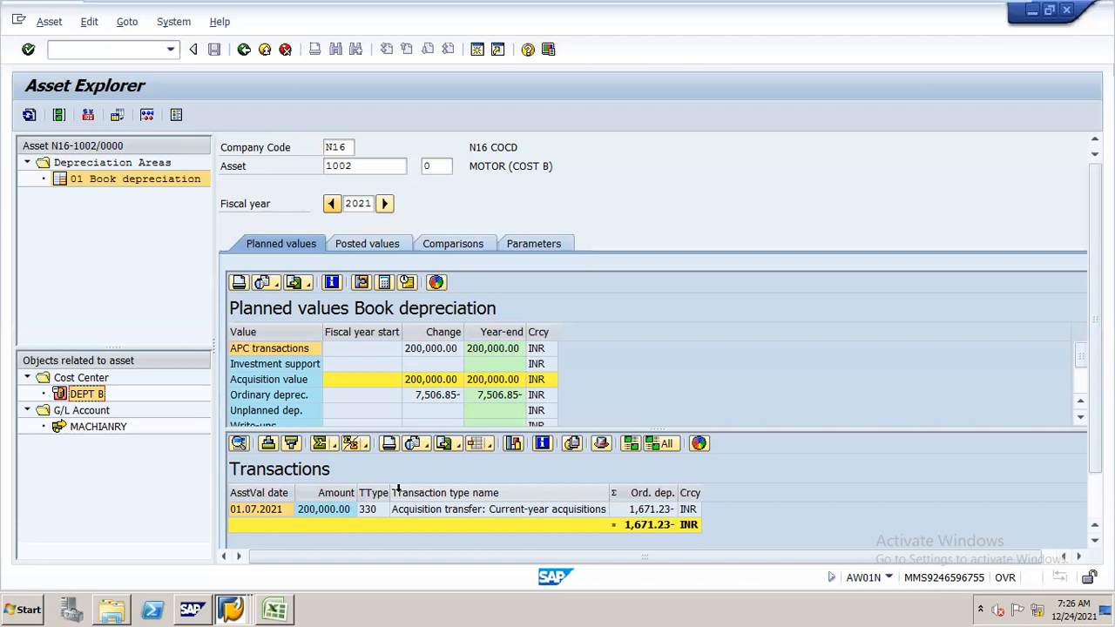
# Open the asset retirement by scrapping transaction (ABAVN) and choose asset 2001, CAR FOR N16.
pyautogui.click(138, 51)
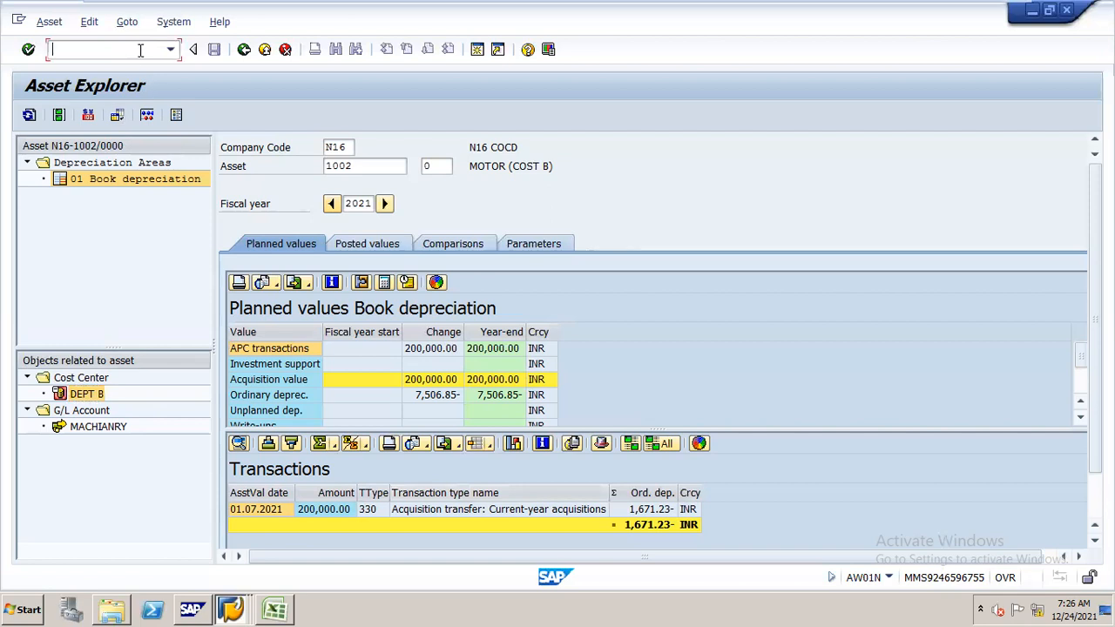
pyautogui.write('/NABA')
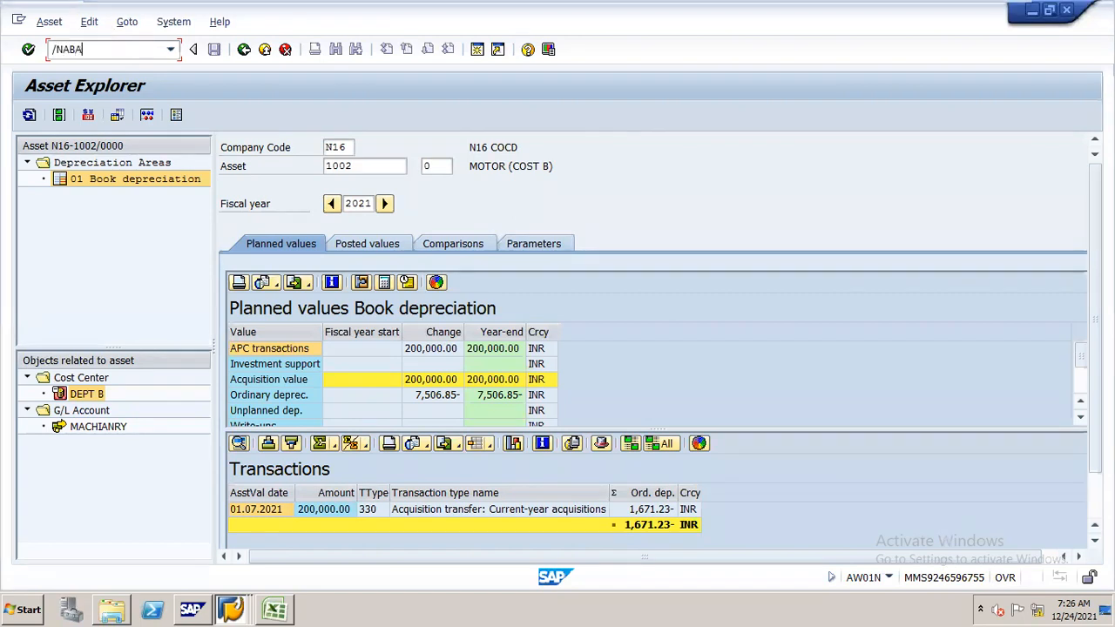
pyautogui.write('VN')
pyautogui.press('Return')
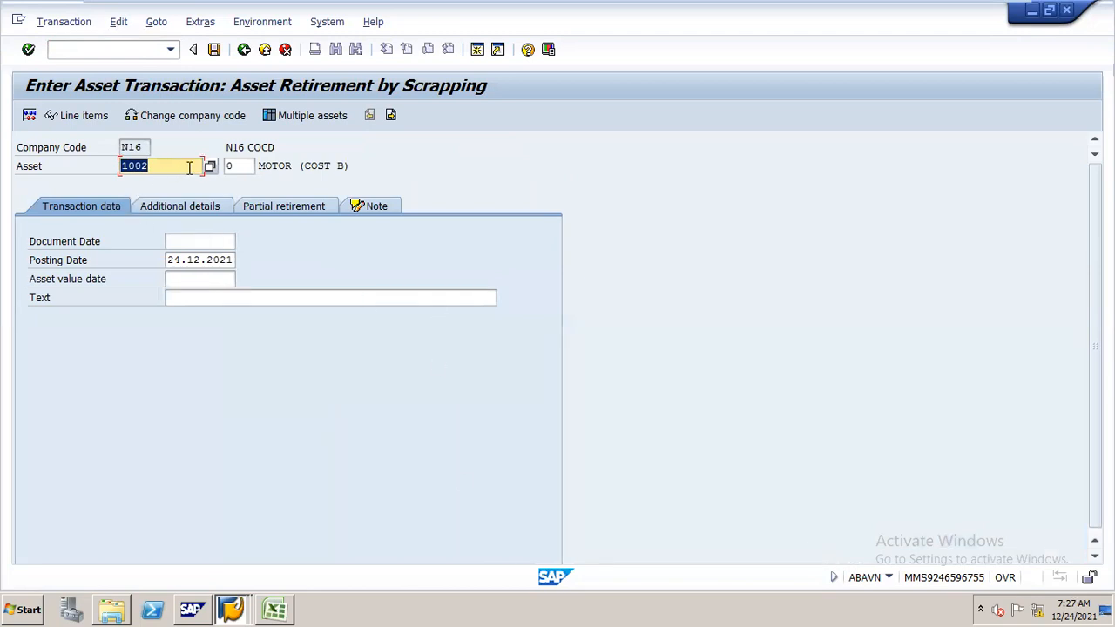
pyautogui.click(210, 167)
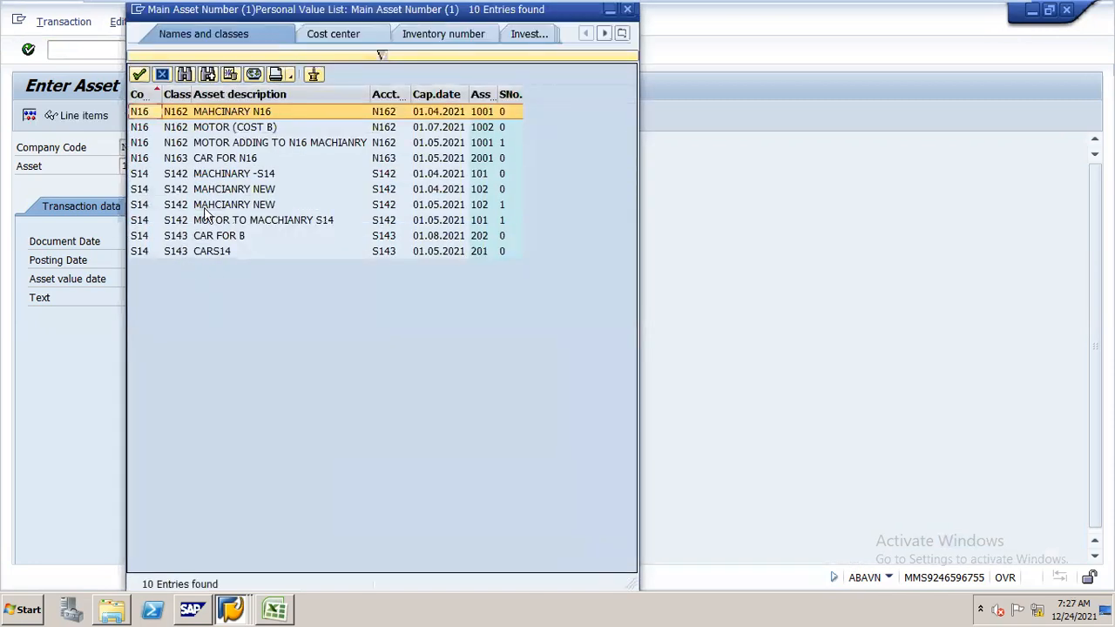
pyautogui.doubleClick(244, 166)
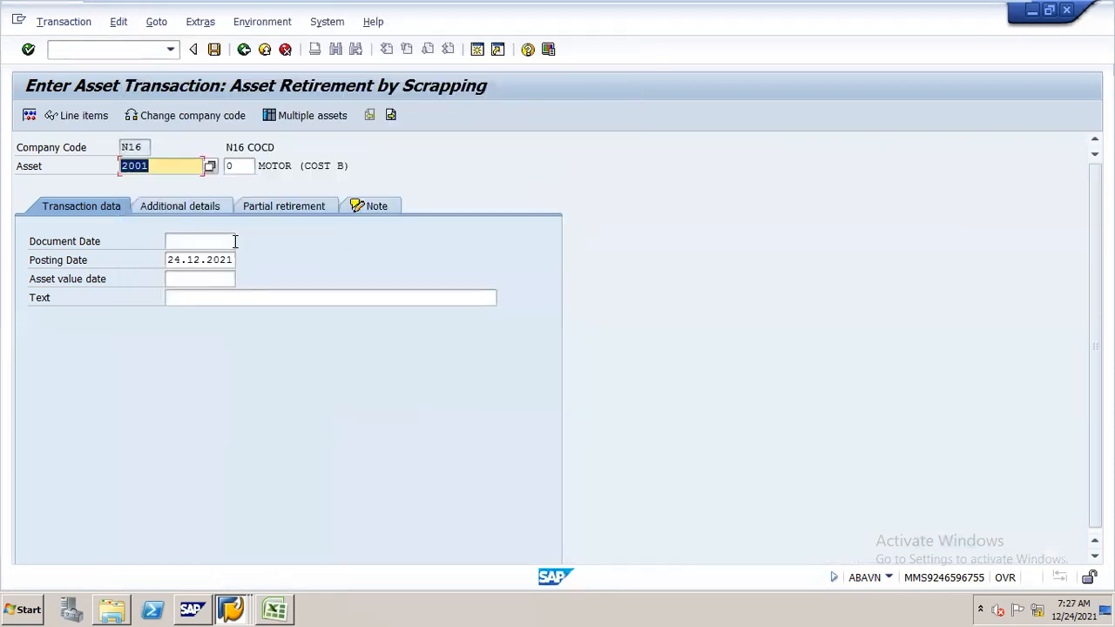
# Set the document date, posting date and asset value date of the scrapping retirement to 01.07.2021.
pyautogui.click(230, 241)
pyautogui.write('01.')
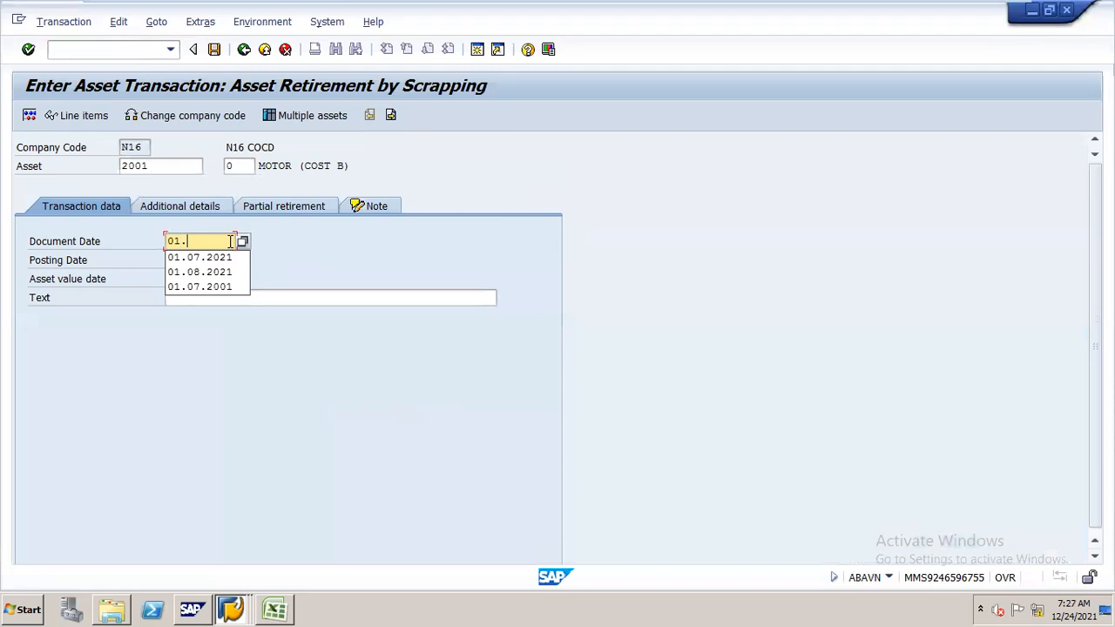
pyautogui.write('07.2021')
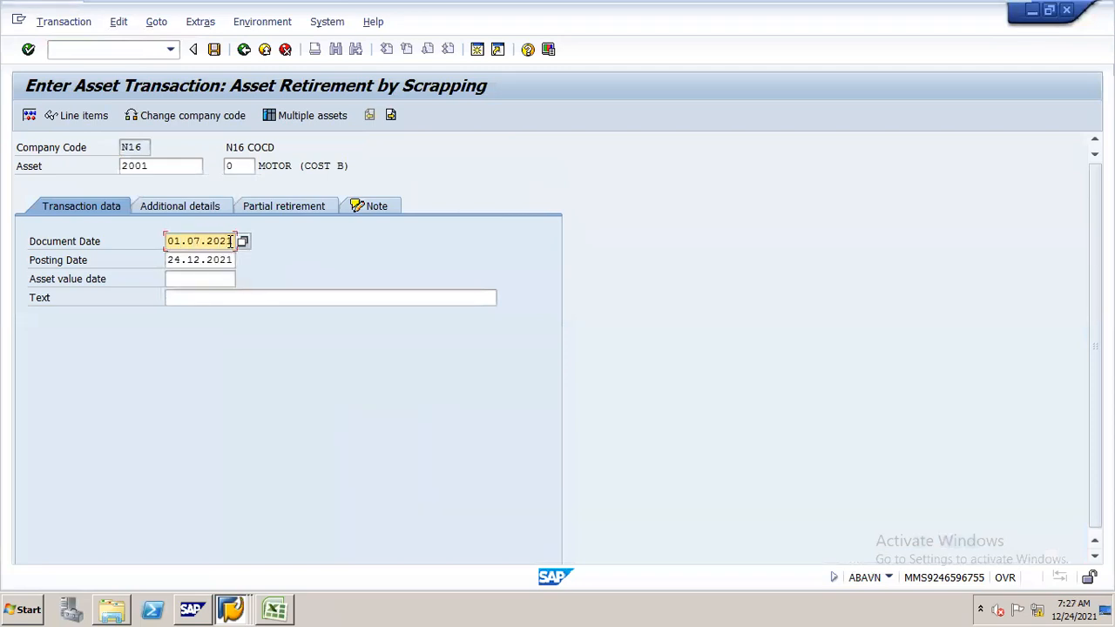
pyautogui.press('Tab')
pyautogui.press('BackSpace')
pyautogui.press('BackSpace')
pyautogui.press('BackSpace')
pyautogui.press('BackSpace')
pyautogui.press('BackSpace')
pyautogui.press('BackSpace')
pyautogui.press('BackSpace')
pyautogui.press('BackSpace')
pyautogui.press('BackSpace')
pyautogui.press('BackSpace')
pyautogui.write('01.07.202')
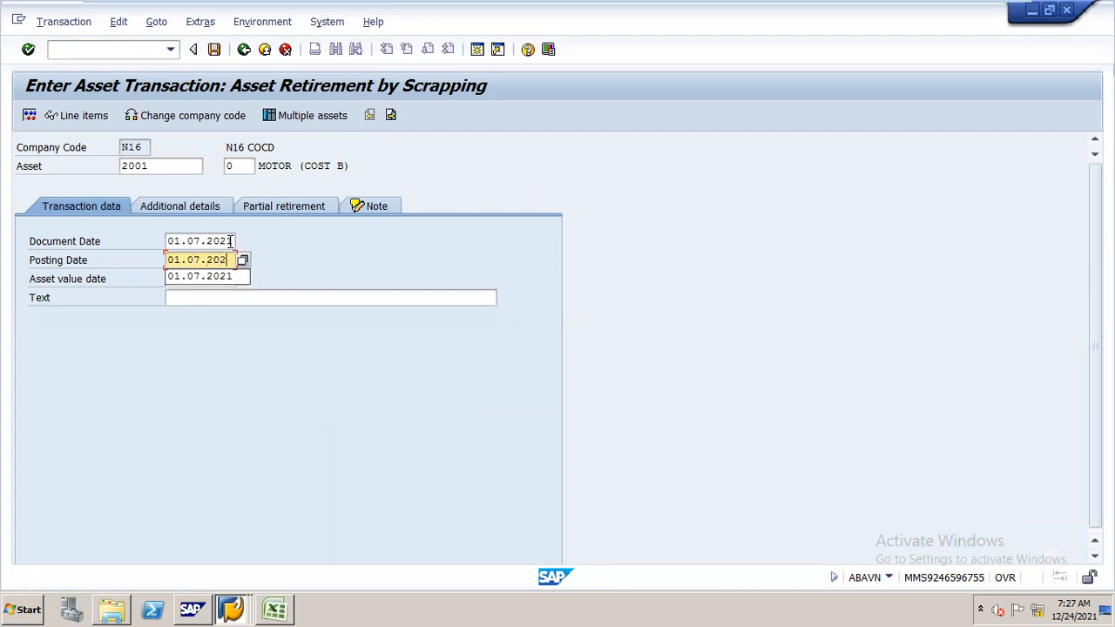
pyautogui.write('1')
pyautogui.press('Tab')
pyautogui.write('01.07.2')
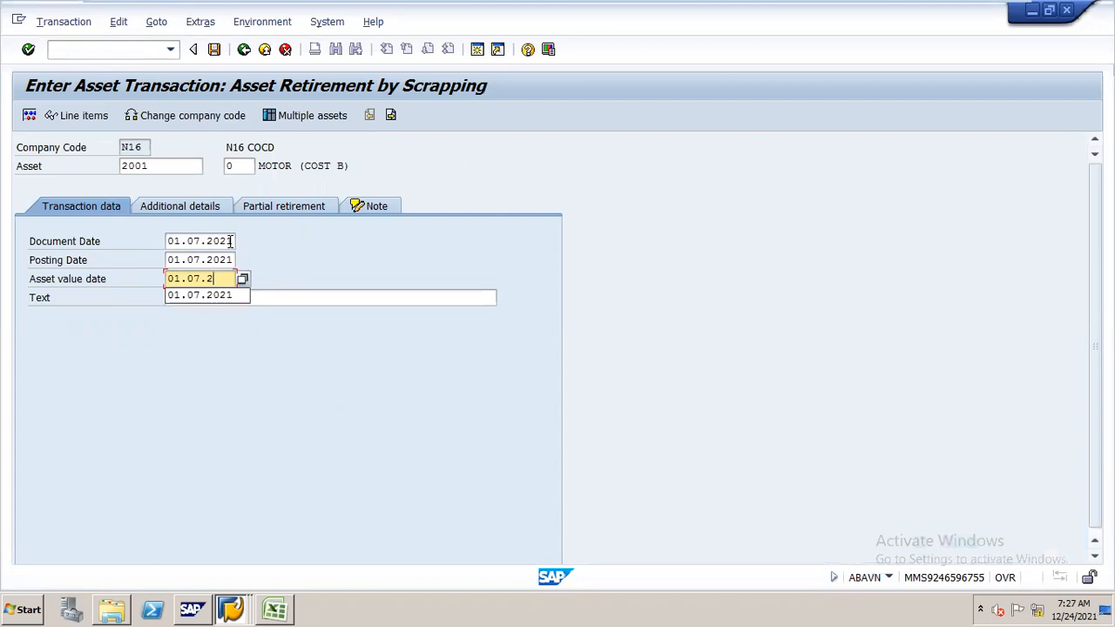
pyautogui.write('021')
pyautogui.press('Tab')
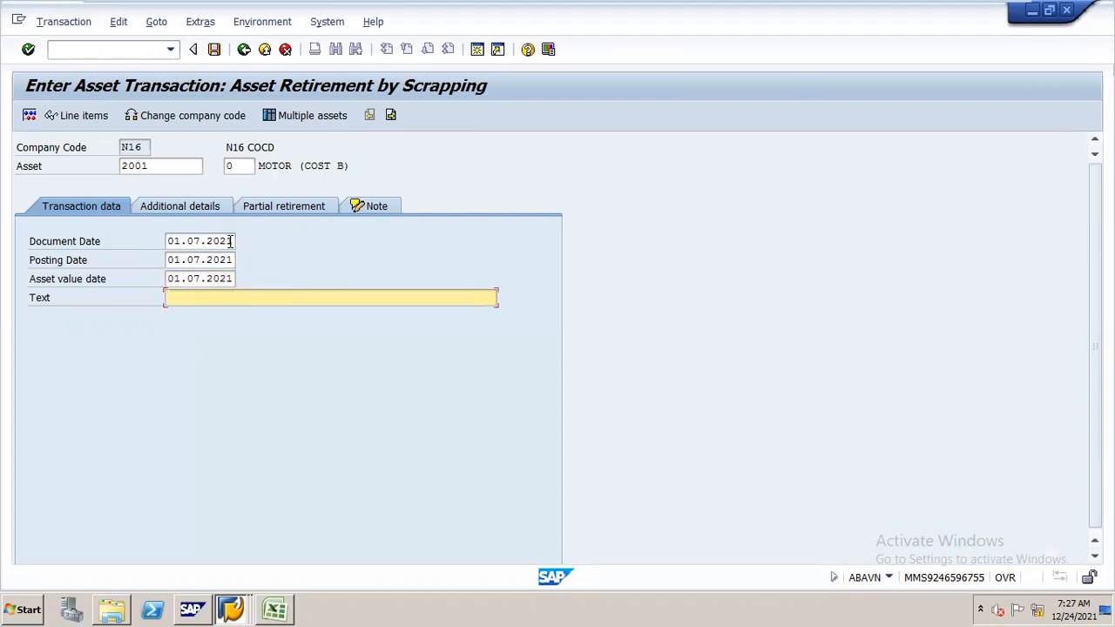
# Enter ASSET SCRAP as the transaction text and post the scrapping of asset 2001.
pyautogui.write('ASSET')
pyautogui.press('Down')
pyautogui.press('Down')
pyautogui.press('Return')
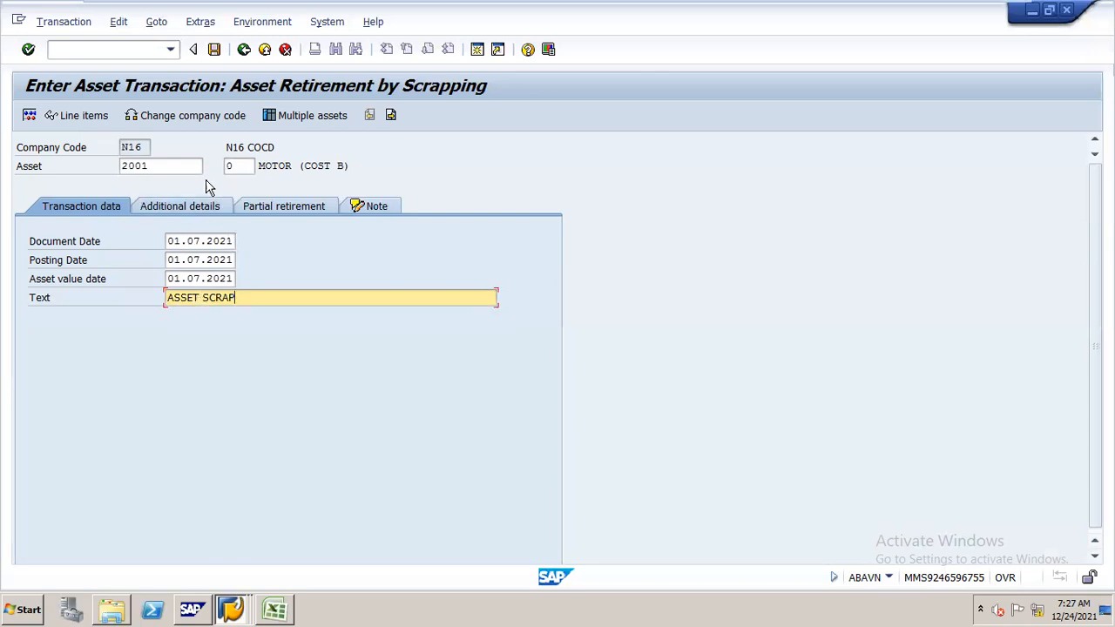
pyautogui.press('Return')
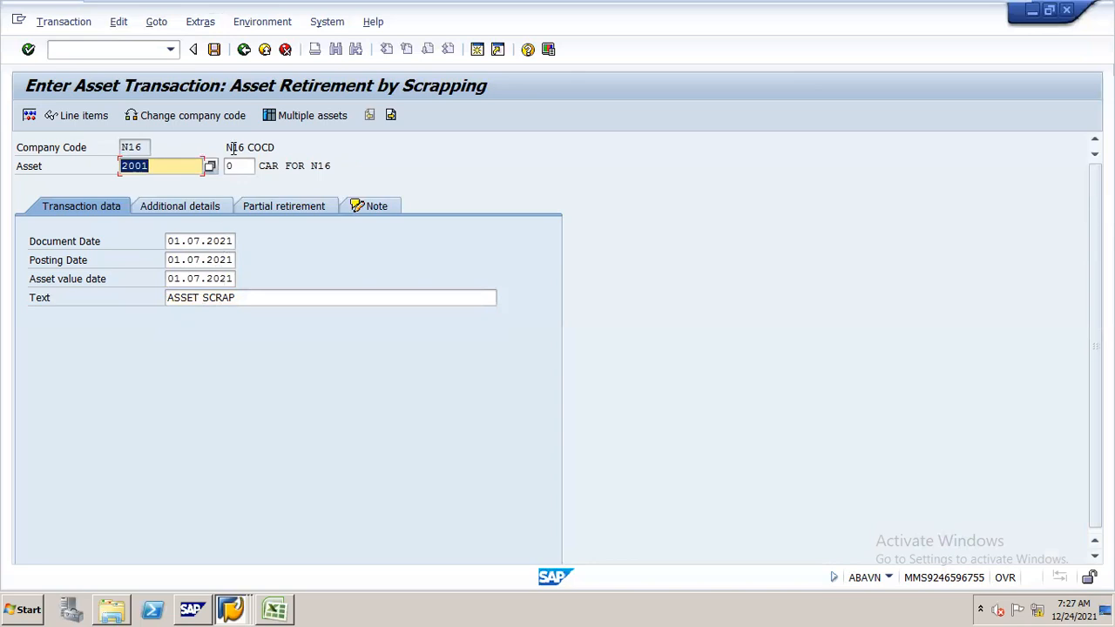
pyautogui.click(214, 49)
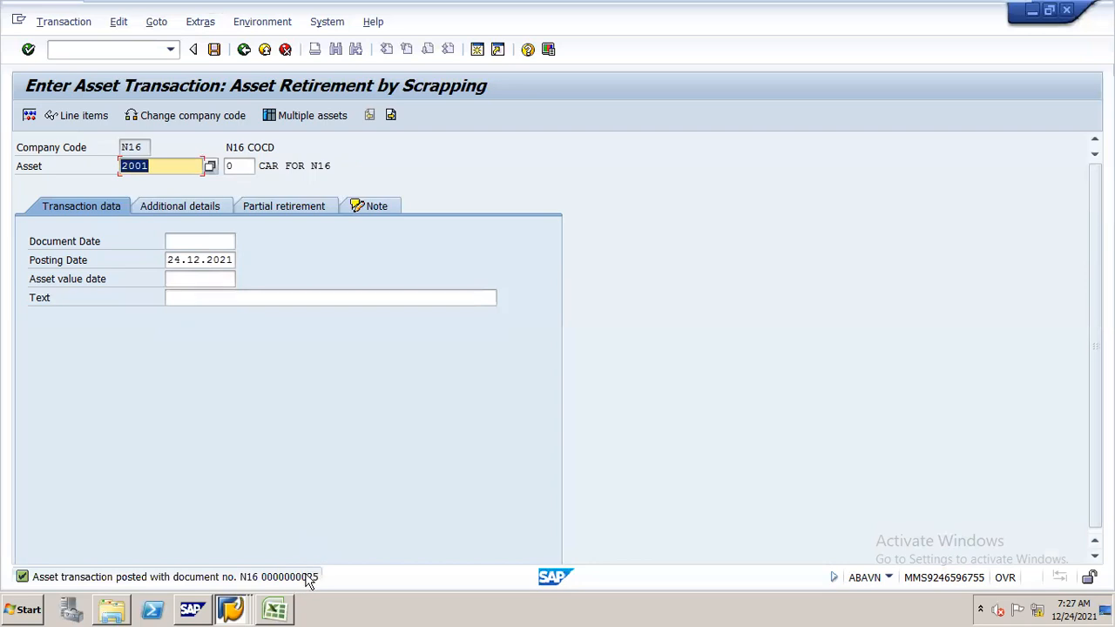
# Display document 25 of company code N16, fiscal year 2021, in FB03 and examine the amounts of its three line items.
pyautogui.click(139, 49)
pyautogui.write('/N')
pyautogui.write('03')
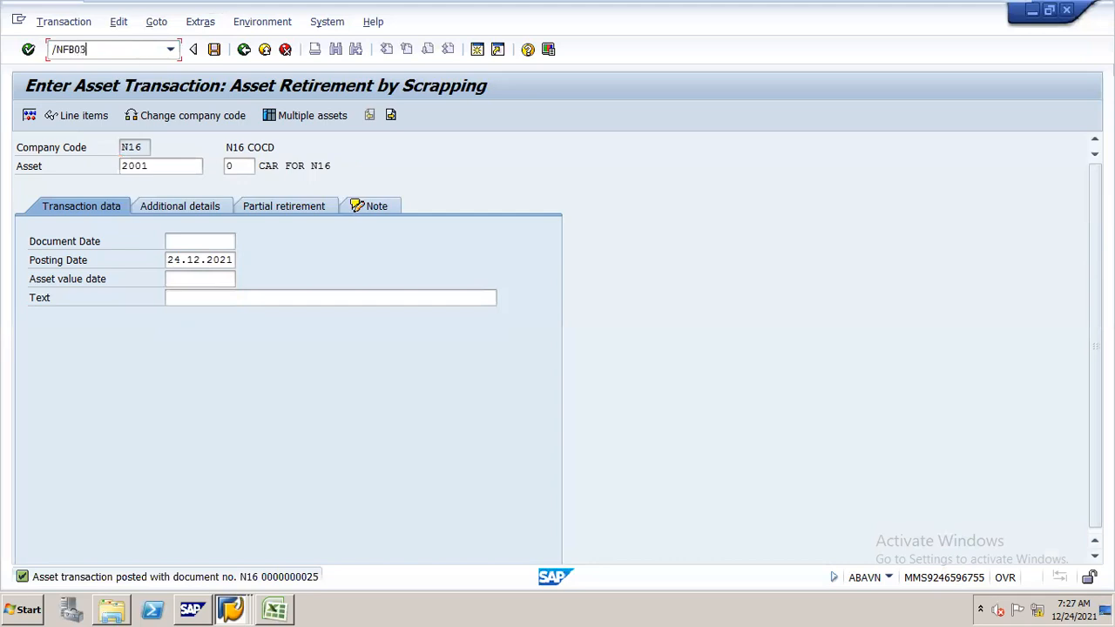
pyautogui.press('Return')
pyautogui.write('25')
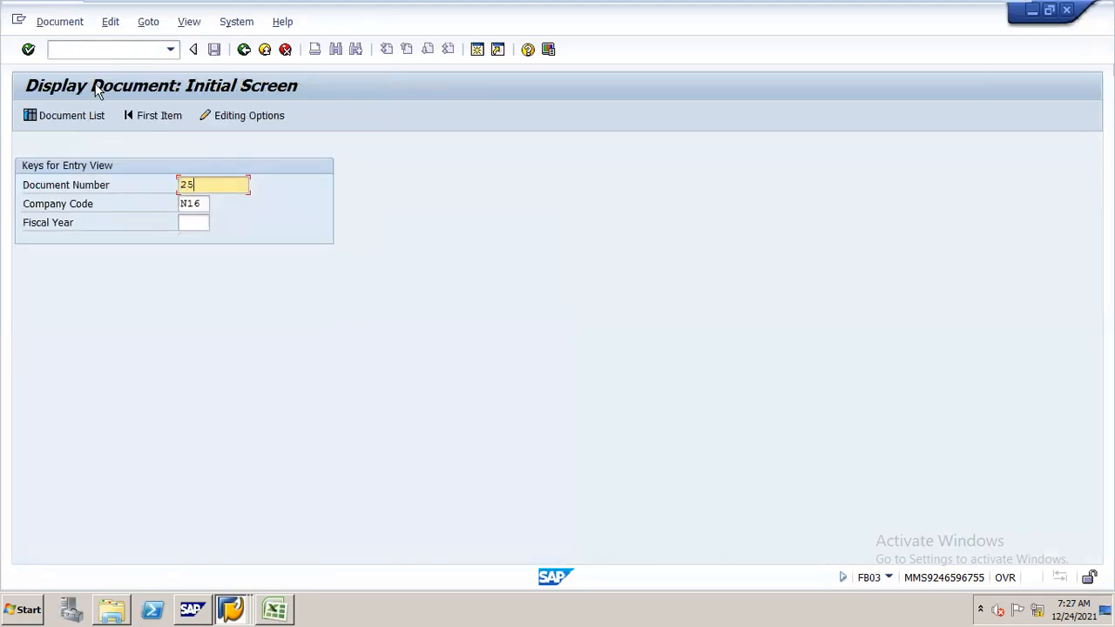
pyautogui.press('Tab')
pyautogui.press('Tab')
pyautogui.write('2021')
pyautogui.press('Return')
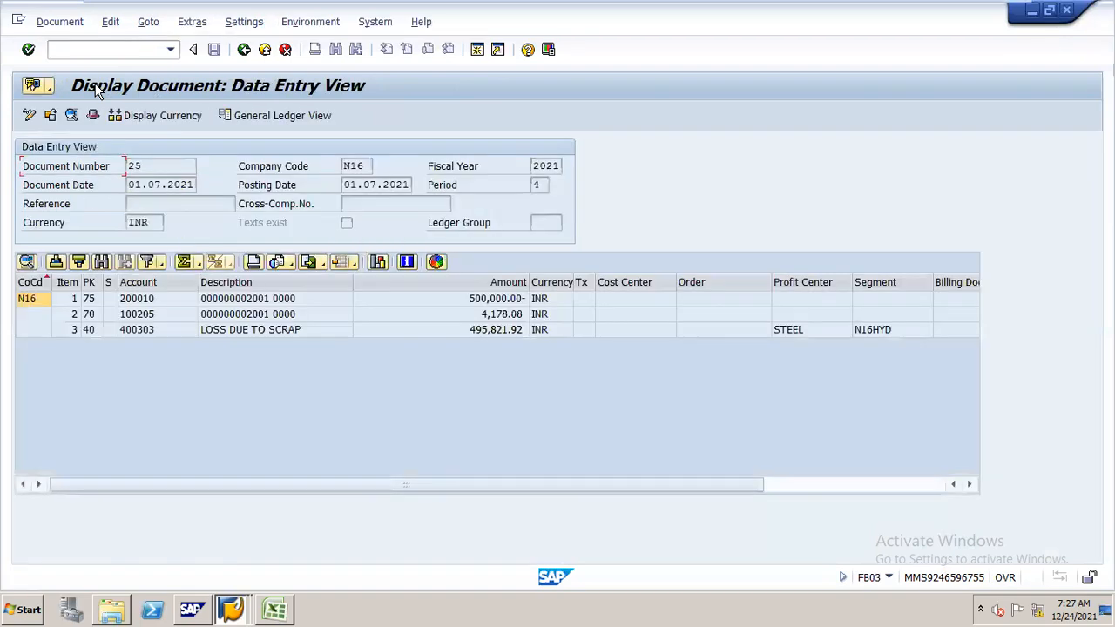
pyautogui.click(489, 302)
pyautogui.click(489, 318)
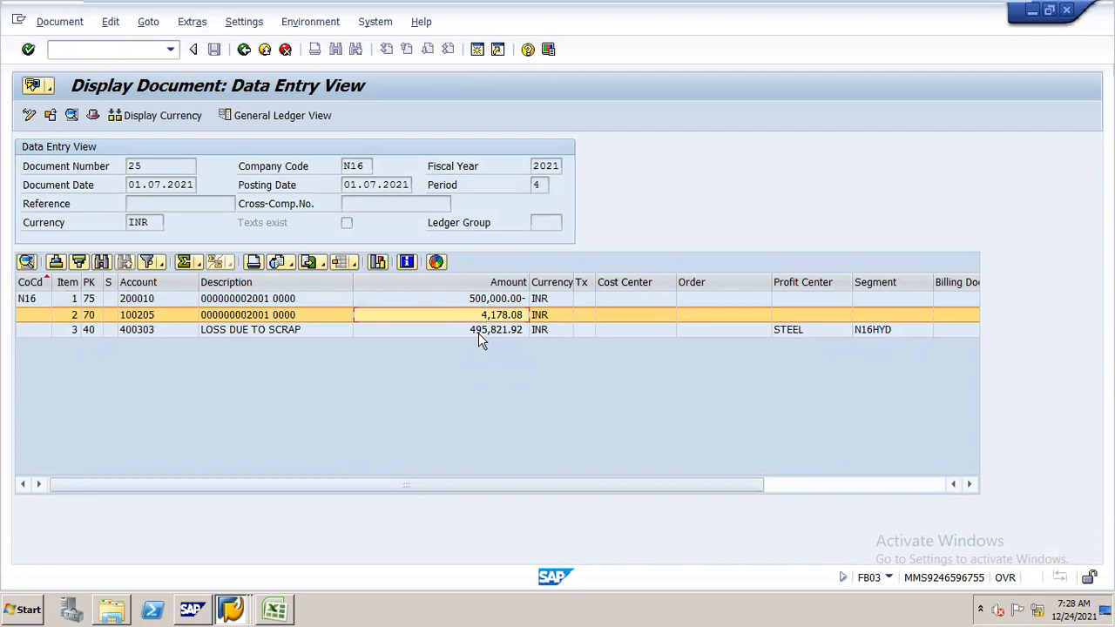
pyautogui.click(480, 331)
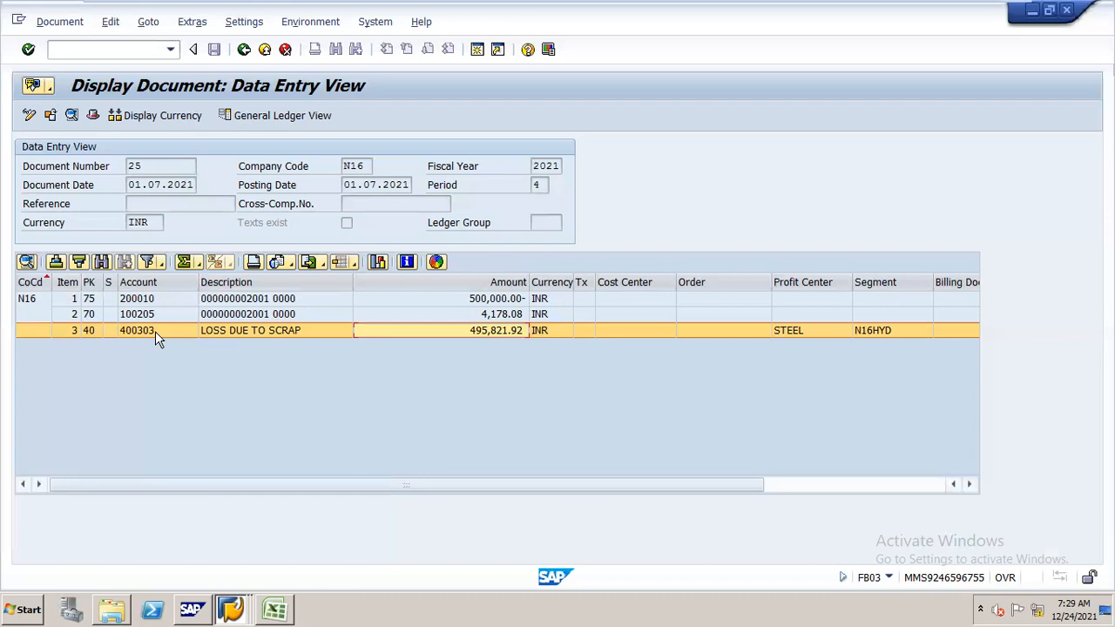
pyautogui.moveTo(980, 13)
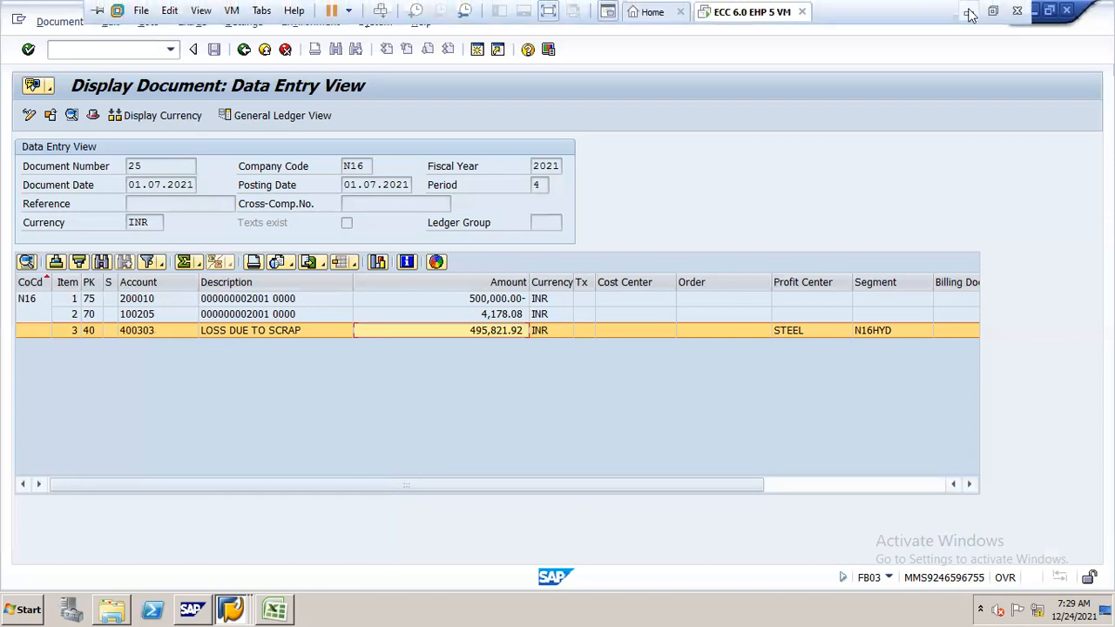
pyautogui.click(969, 13)
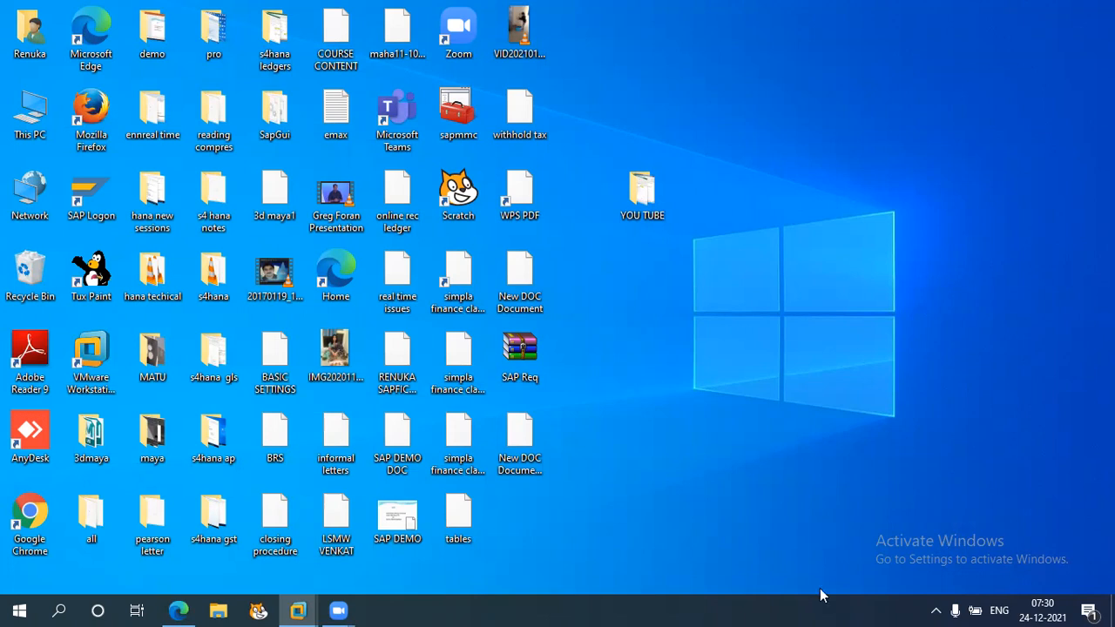
pyautogui.click(938, 607)
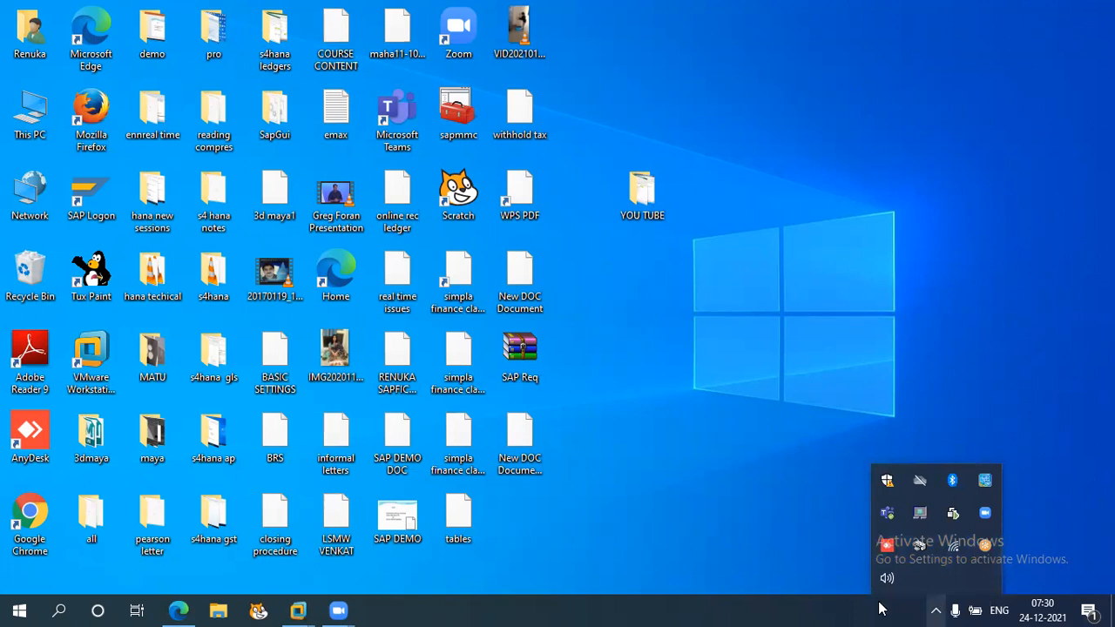
pyautogui.click(585, 30)
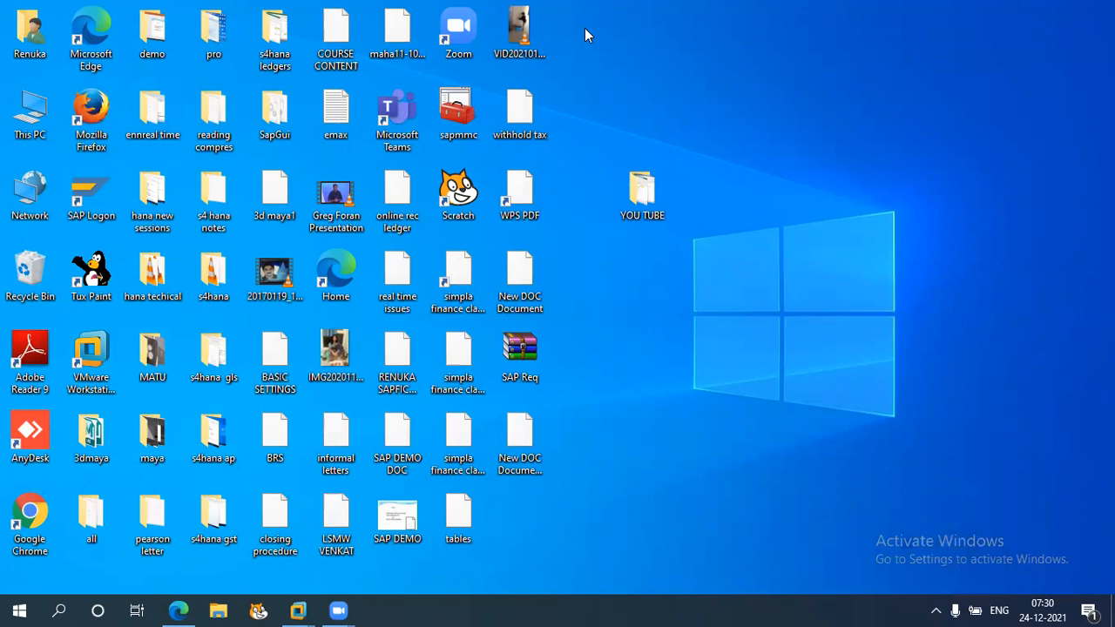